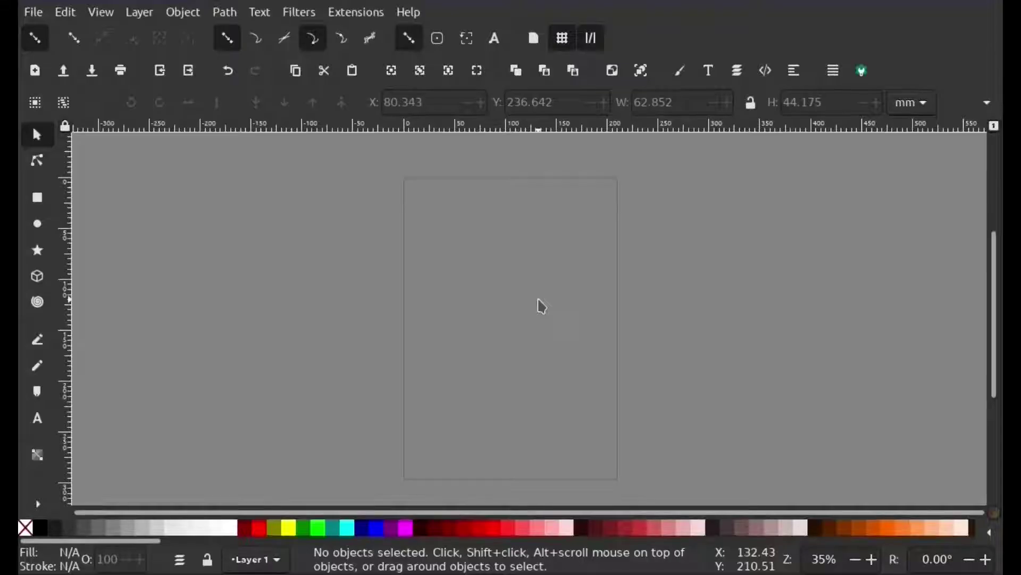
Step: Draw a small rounded cap, a tall rounded body above it, and a wide bar over its top
{"action": "left_click", "coordinate": [39, 199]}
{"action": "left_click_drag", "start_coordinate": [548, 415], "coordinate": [472, 466]}
{"action": "left_click_drag", "start_coordinate": [562, 204], "coordinate": [459, 418]}
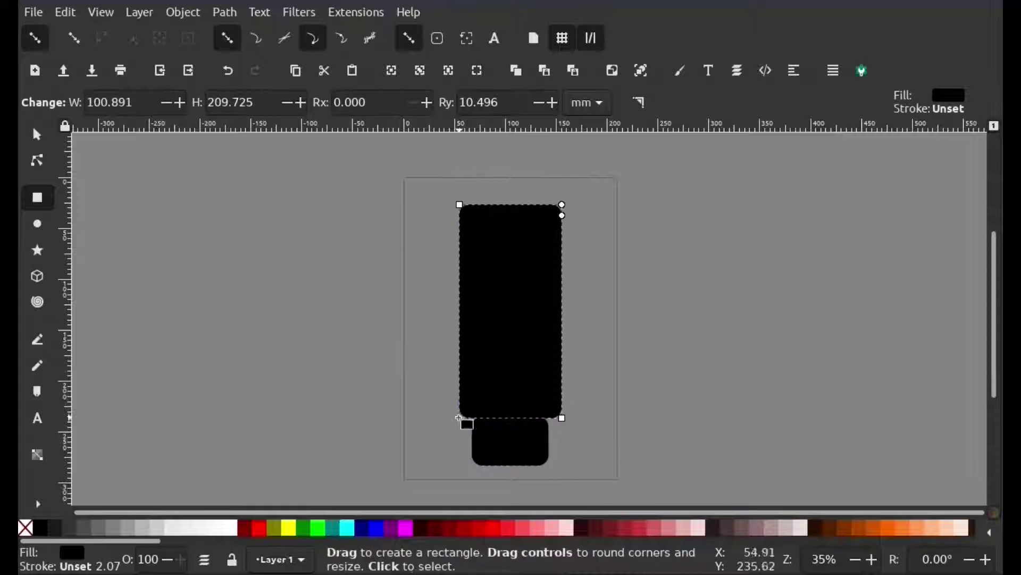
{"action": "left_click_drag", "start_coordinate": [591, 178], "coordinate": [428, 223]}
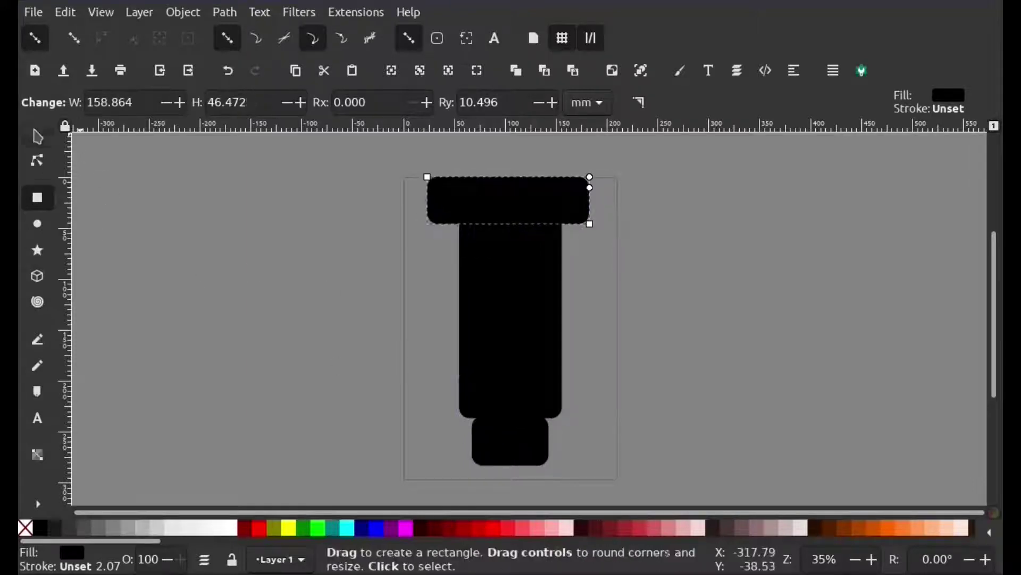
Step: Select the tall body together with the wide bar for a path operation
{"action": "key", "text": "s"}
{"action": "left_click", "coordinate": [520, 273], "text": "shift"}
{"action": "left_click", "coordinate": [225, 12]}
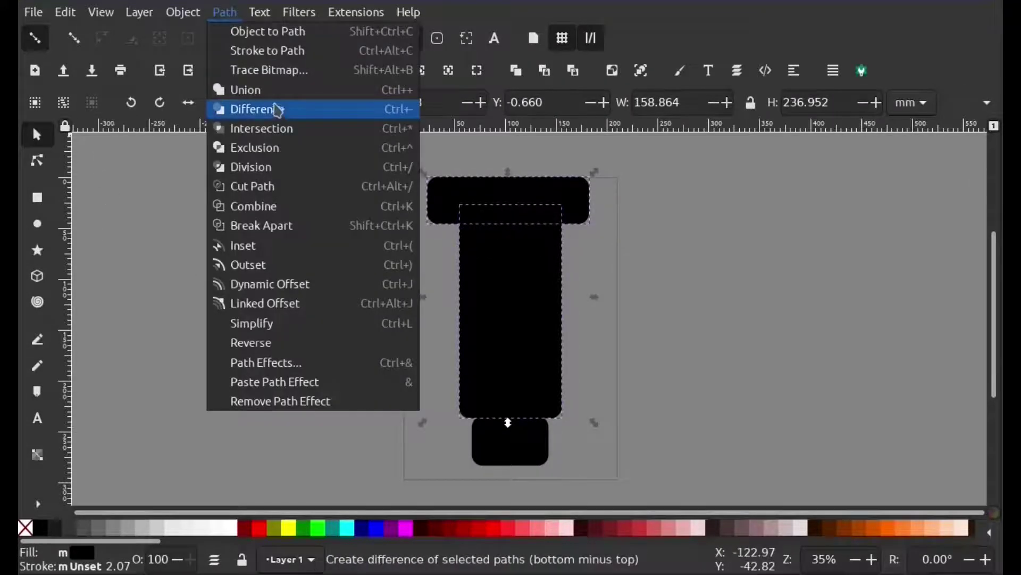
Step: Subtract the wide bar from the tall rectangle with Path > Difference
{"action": "left_click", "coordinate": [271, 107]}
{"action": "left_click", "coordinate": [37, 160]}
{"action": "scroll", "coordinate": [495, 234], "scroll_direction": "up", "scroll_amount": 2, "text": "ctrl"}
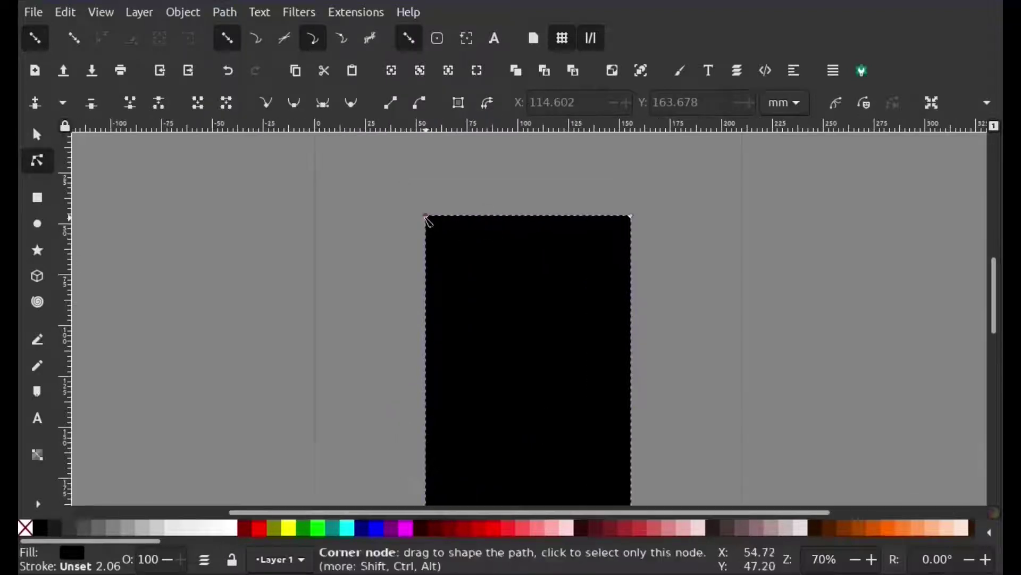
Step: Drag the body's top-left and top-right corner nodes outward so it tapers toward the cap
{"action": "left_click_drag", "start_coordinate": [426, 217], "coordinate": [396, 217]}
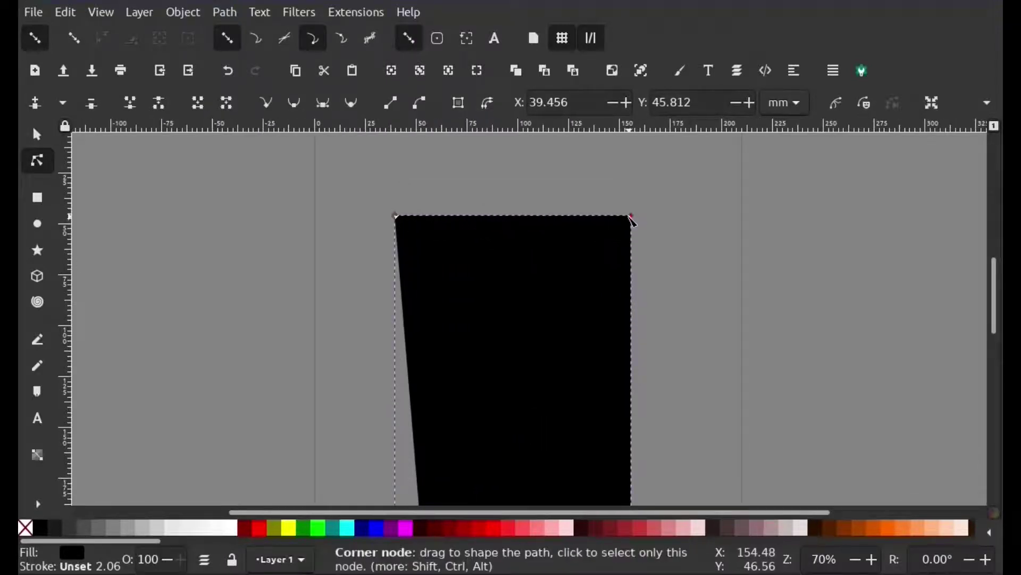
{"action": "left_click_drag", "start_coordinate": [631, 217], "coordinate": [663, 217]}
{"action": "scroll", "coordinate": [622, 278], "scroll_direction": "down", "scroll_amount": 2, "text": "ctrl"}
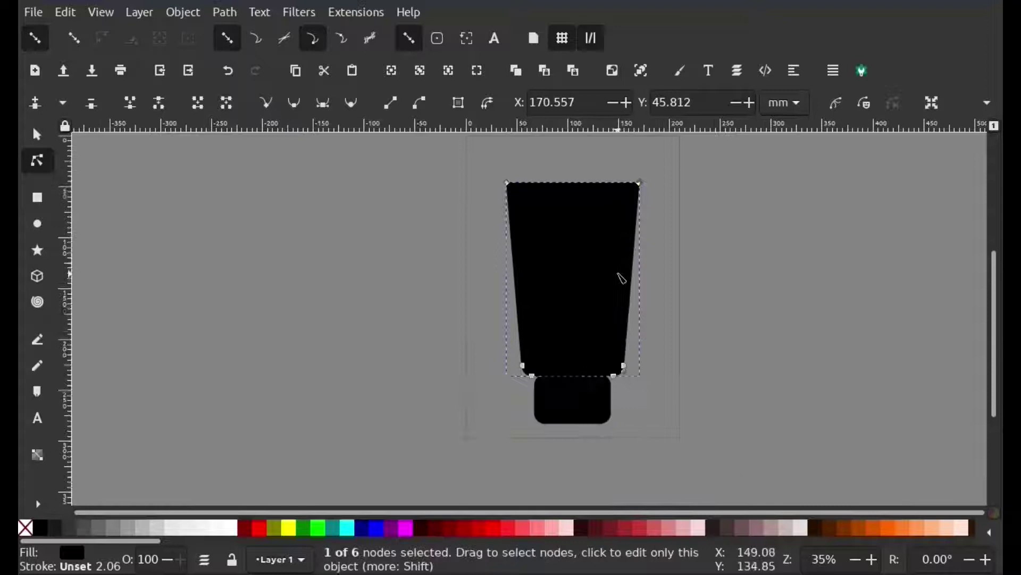
{"action": "left_click", "coordinate": [37, 137]}
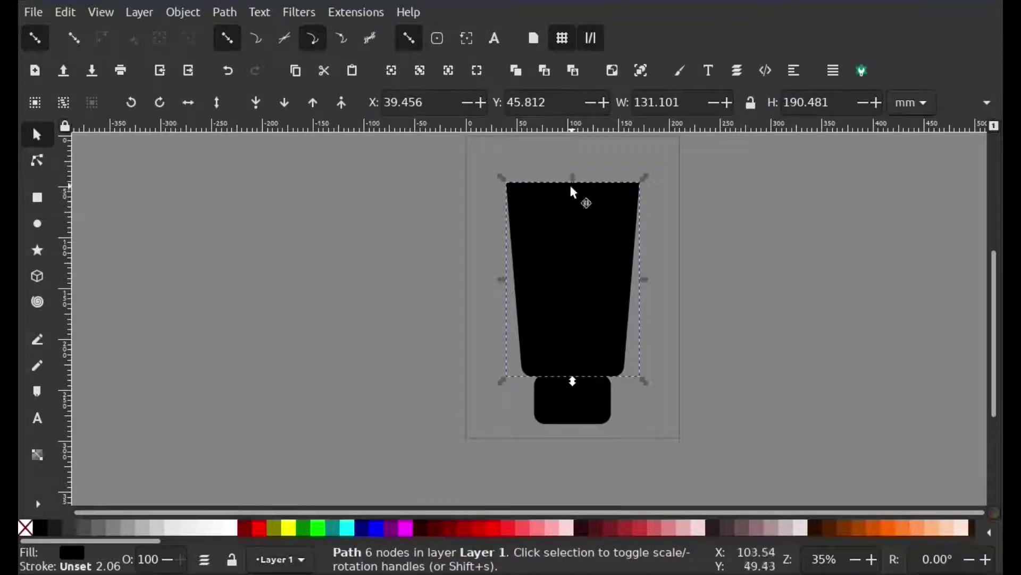
Step: Shrink the body and cap together to about 84% and shift them right and down
{"action": "left_click", "coordinate": [606, 401], "text": "shift"}
{"action": "left_click_drag", "start_coordinate": [643, 431], "coordinate": [621, 415]}
{"action": "left_click_drag", "start_coordinate": [568, 283], "coordinate": [577, 308]}
{"action": "left_click", "coordinate": [665, 261]}
Step: Stretch the tube body taller upward and make it narrower
{"action": "left_click", "coordinate": [588, 283]}
{"action": "left_click_drag", "start_coordinate": [570, 202], "coordinate": [572, 174]}
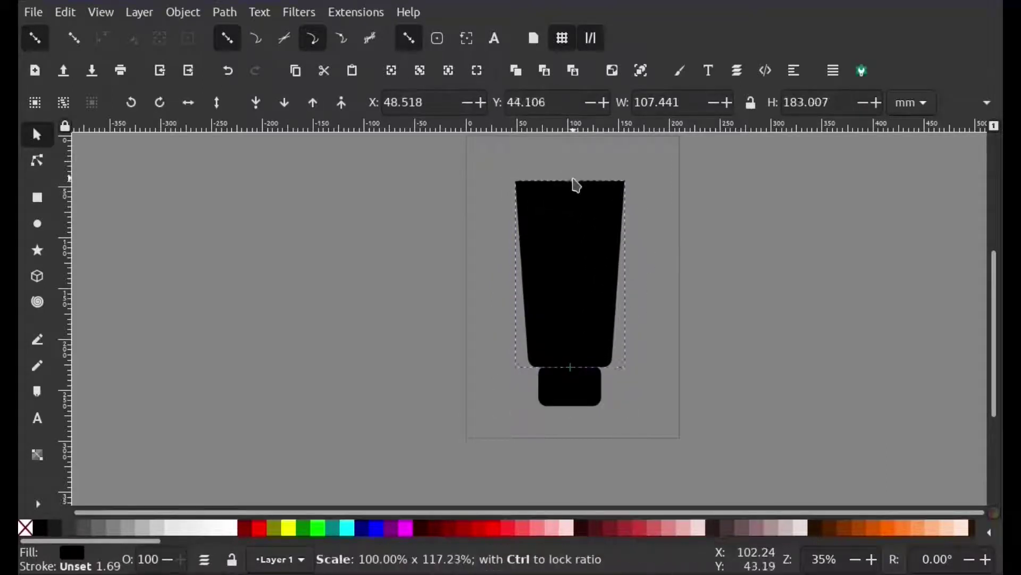
{"action": "left_click", "coordinate": [689, 311]}
{"action": "scroll", "coordinate": [622, 399], "scroll_direction": "up", "scroll_amount": 1, "text": "ctrl"}
{"action": "left_click", "coordinate": [604, 299]}
{"action": "scroll", "coordinate": [612, 292], "scroll_direction": "up", "scroll_amount": 3}
{"action": "left_click_drag", "start_coordinate": [624, 287], "coordinate": [564, 311]}
Step: Make the cap slightly taller and narrow the tube body a little more
{"action": "left_click", "coordinate": [559, 471]}
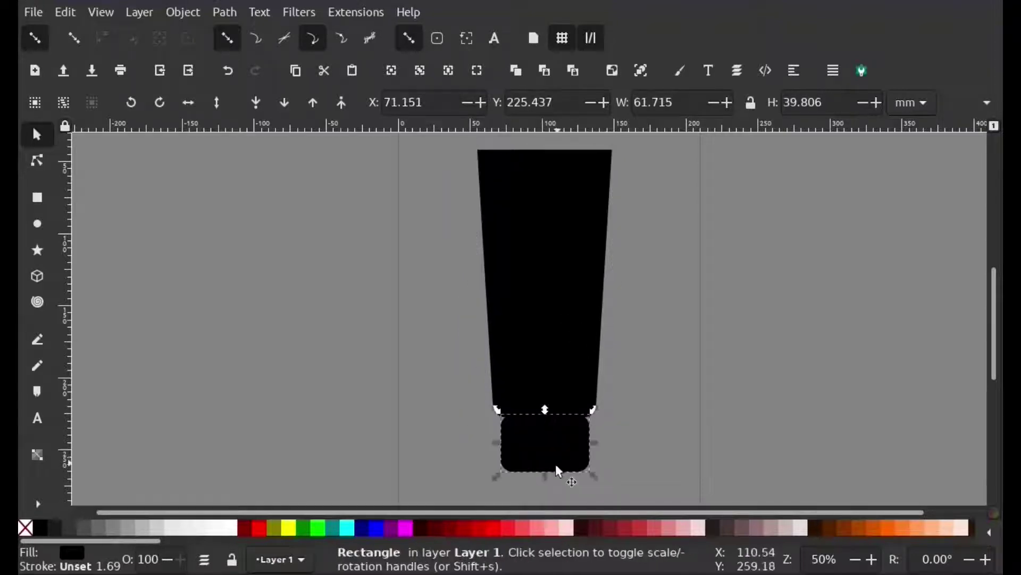
{"action": "left_click_drag", "start_coordinate": [544, 478], "coordinate": [550, 489]}
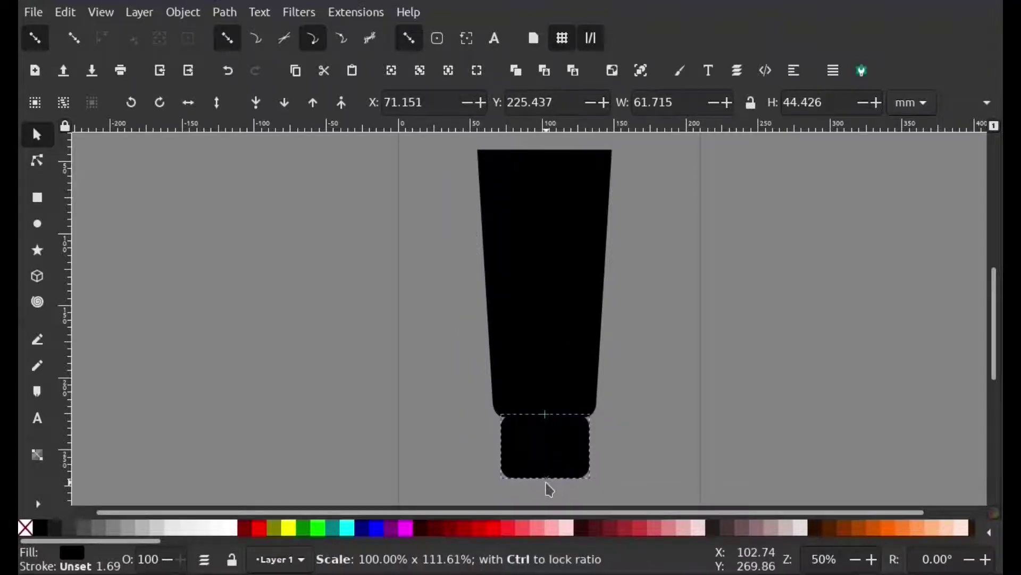
{"action": "left_click", "coordinate": [638, 395]}
{"action": "left_click", "coordinate": [579, 377]}
{"action": "left_click_drag", "start_coordinate": [627, 294], "coordinate": [616, 292]}
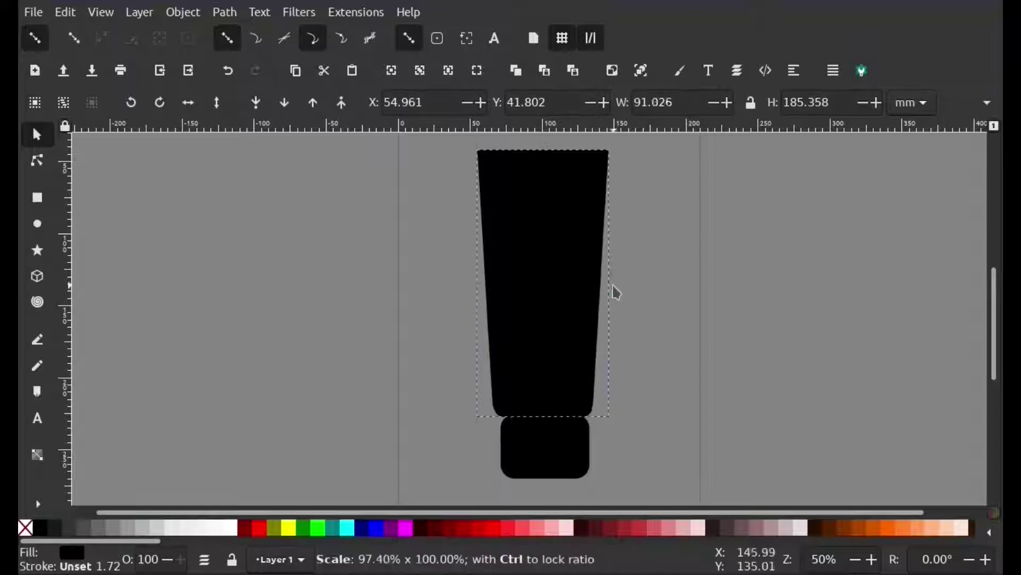
Step: Centre the body and cap on the page's vertical axis with Align and Distribute
{"action": "scroll", "coordinate": [567, 387], "scroll_direction": "up", "scroll_amount": 3}
{"action": "left_click", "coordinate": [562, 403], "text": "shift"}
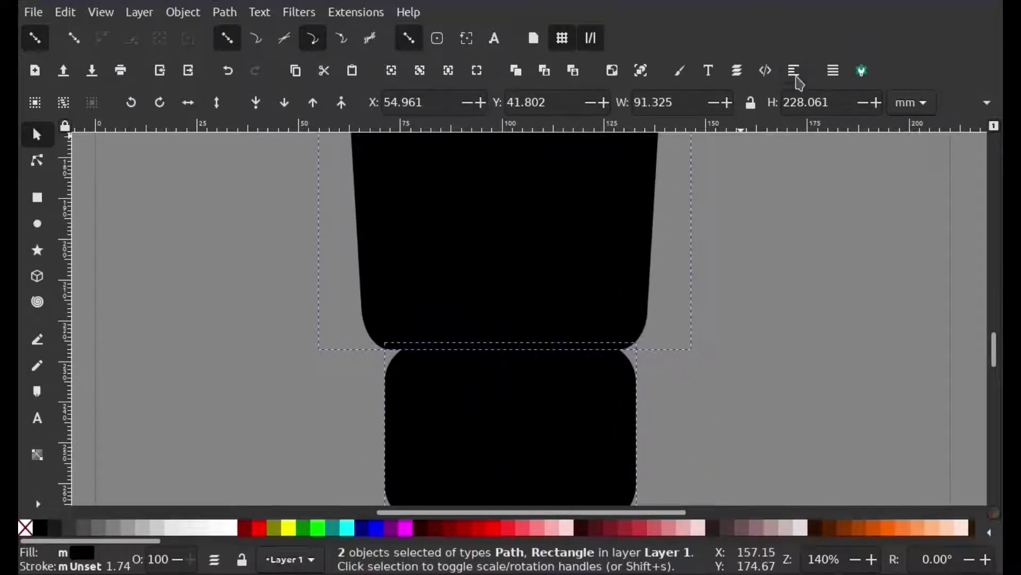
{"action": "left_click", "coordinate": [794, 70]}
{"action": "left_click", "coordinate": [881, 204]}
{"action": "scroll", "coordinate": [665, 346], "scroll_direction": "down", "scroll_amount": 3}
{"action": "left_click", "coordinate": [665, 346]}
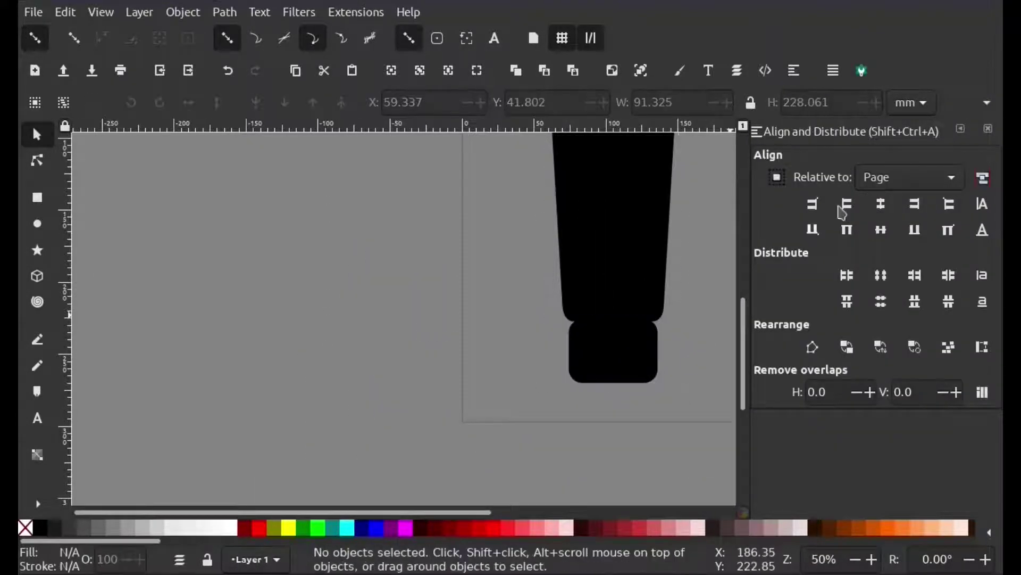
{"action": "left_click", "coordinate": [988, 128]}
{"action": "scroll", "coordinate": [700, 330], "scroll_direction": "down", "scroll_amount": 1}
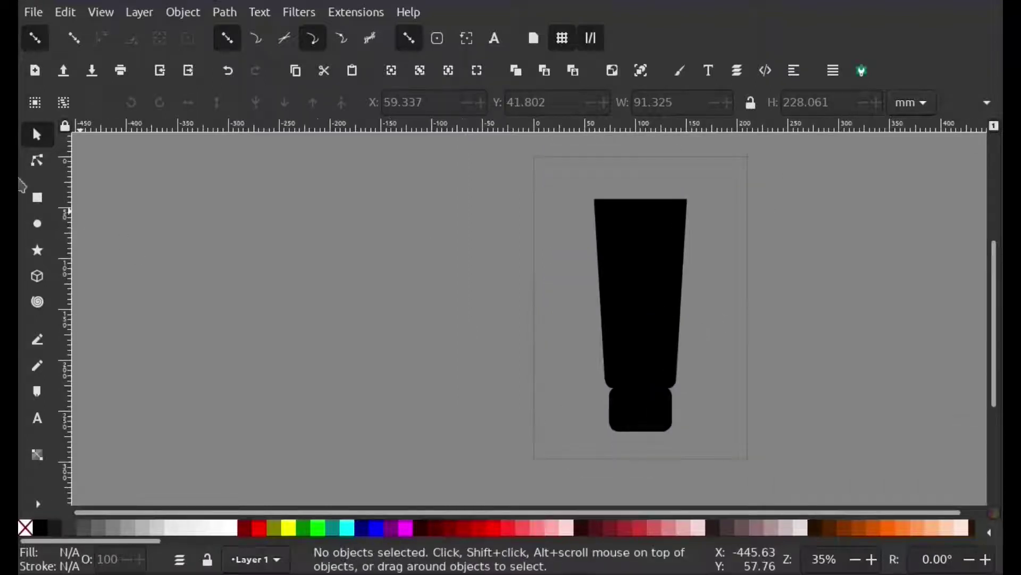
{"action": "left_click", "coordinate": [37, 197]}
Step: Draw a rectangle across the top of the body with Rx/Ry set to 0
{"action": "scroll", "coordinate": [716, 244], "scroll_direction": "up", "scroll_amount": 3}
{"action": "left_click_drag", "start_coordinate": [620, 285], "coordinate": [355, 362]}
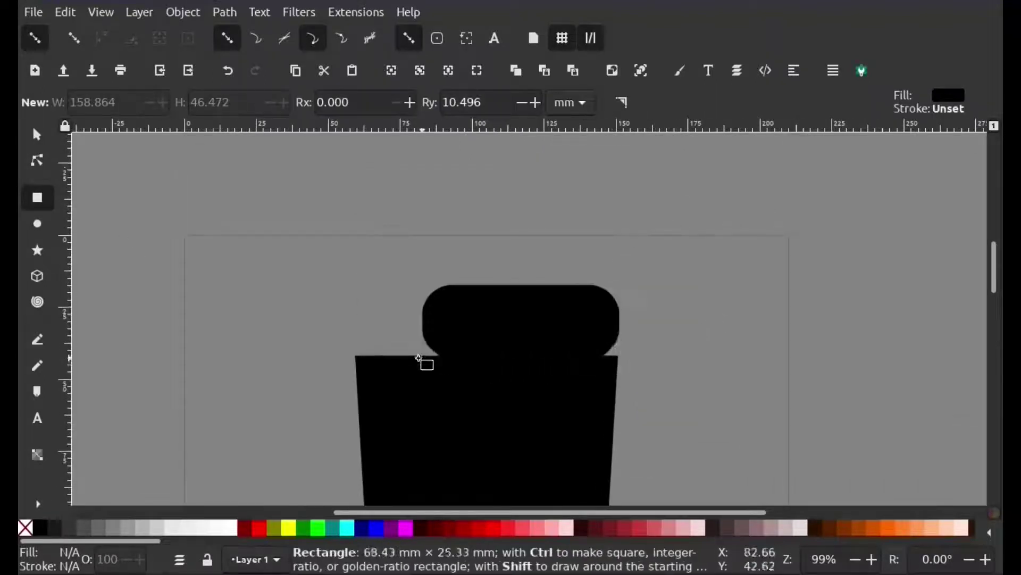
{"action": "left_click_drag", "start_coordinate": [620, 314], "coordinate": [620, 285]}
{"action": "left_click", "coordinate": [37, 134]}
Step: Place the square rectangle on the body's top edge, trimmed to the 91.325 mm body width
{"action": "scroll", "coordinate": [326, 299], "scroll_direction": "up", "scroll_amount": 3}
{"action": "left_click_drag", "start_coordinate": [515, 391], "coordinate": [517, 378]}
{"action": "scroll", "coordinate": [627, 404], "scroll_direction": "down", "scroll_amount": 2}
{"action": "scroll", "coordinate": [717, 496], "scroll_direction": "up", "scroll_amount": 3}
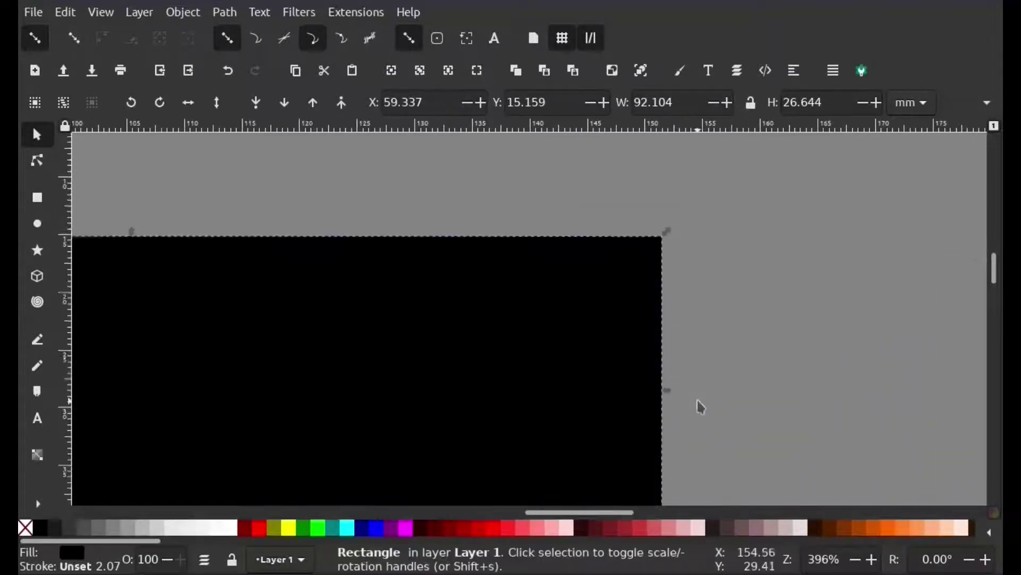
{"action": "left_click_drag", "start_coordinate": [666, 314], "coordinate": [659, 307]}
{"action": "key", "text": "Escape"}
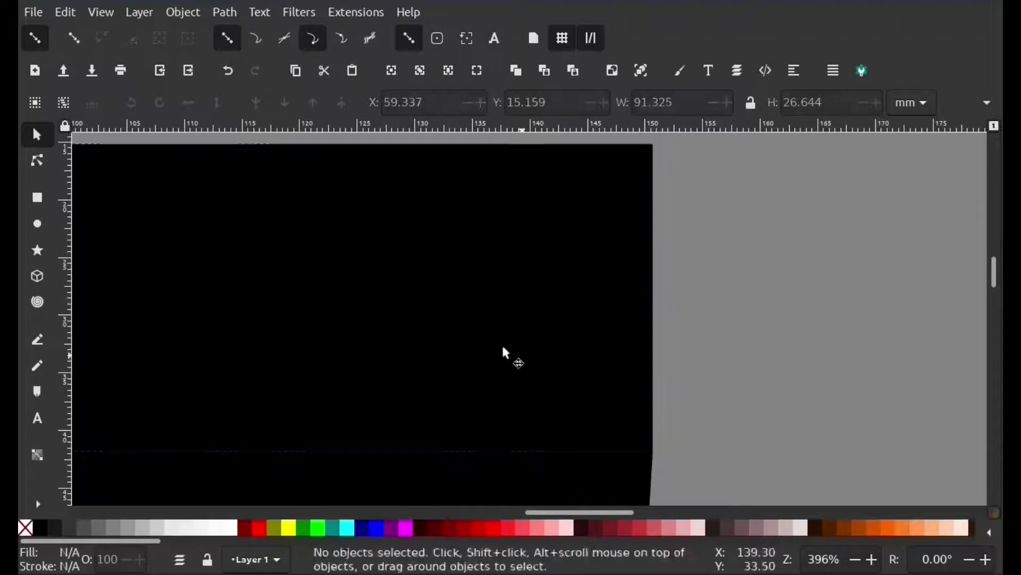
{"action": "scroll", "coordinate": [502, 343], "scroll_direction": "down", "scroll_amount": 7}
{"action": "scroll", "coordinate": [462, 335], "scroll_direction": "up", "scroll_amount": 4}
{"action": "left_click_drag", "start_coordinate": [559, 330], "coordinate": [532, 333]}
{"action": "key", "text": "Escape"}
{"action": "scroll", "coordinate": [532, 365], "scroll_direction": "down", "scroll_amount": 2}
{"action": "scroll", "coordinate": [411, 358], "scroll_direction": "down", "scroll_amount": 1}
{"action": "scroll", "coordinate": [413, 284], "scroll_direction": "up", "scroll_amount": 3}
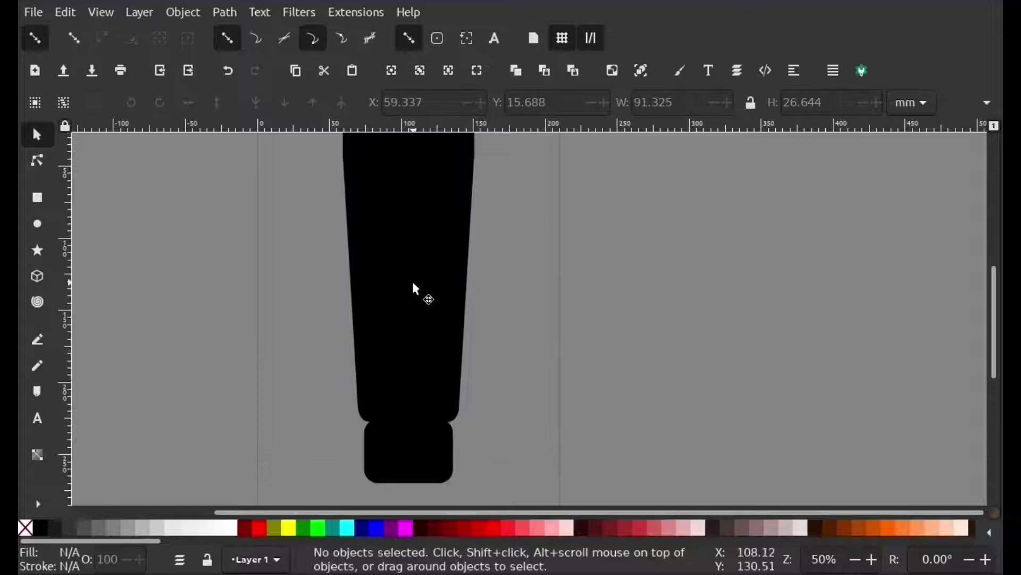
Step: Give the cap a linear gradient with its start stop lightened to dark grey (L 23)
{"action": "left_click", "coordinate": [425, 453]}
{"action": "left_click", "coordinate": [680, 71]}
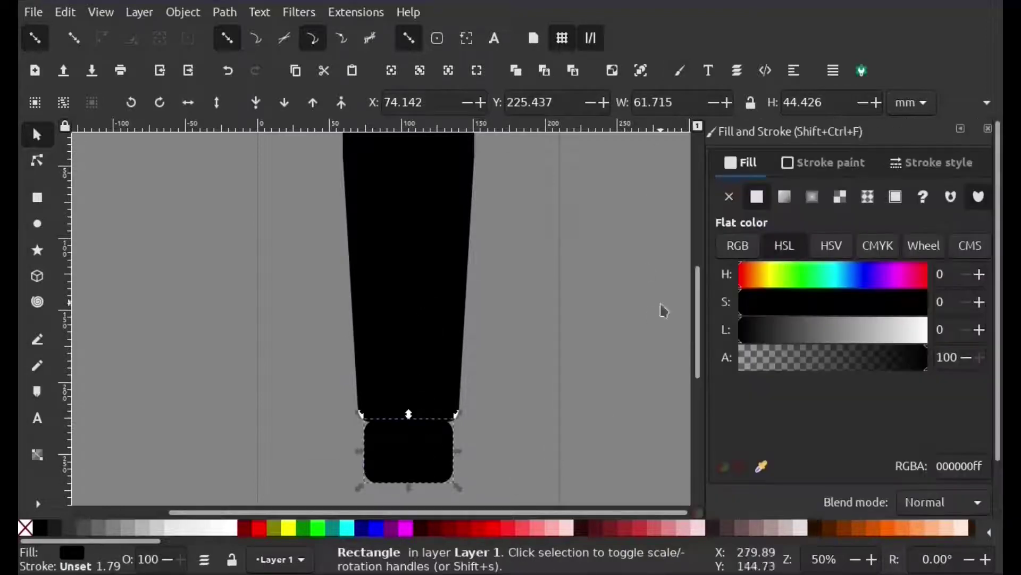
{"action": "left_click", "coordinate": [786, 196]}
{"action": "left_click", "coordinate": [753, 443]}
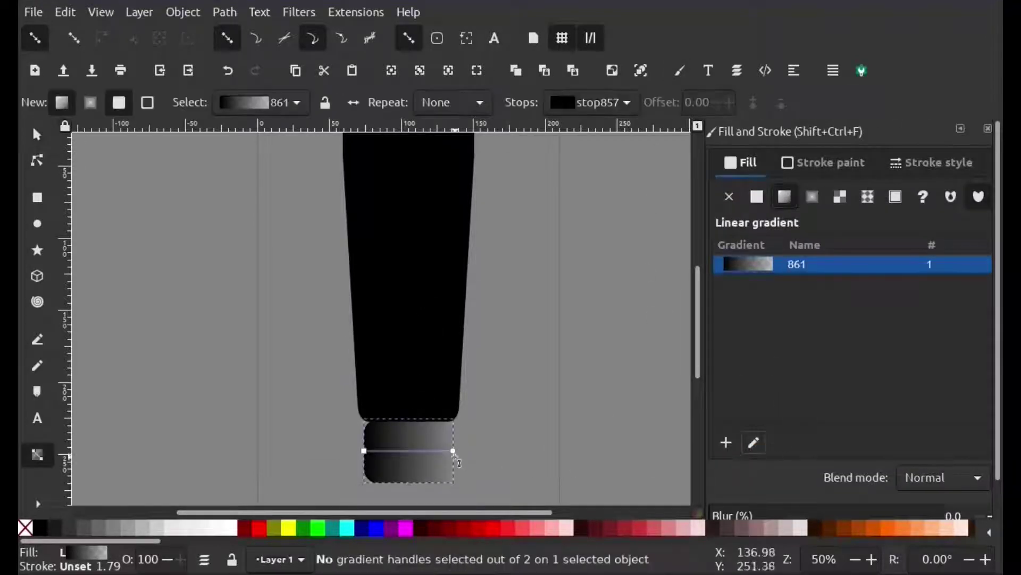
{"action": "left_click", "coordinate": [453, 451]}
{"action": "left_click", "coordinate": [366, 450]}
{"action": "left_click_drag", "start_coordinate": [786, 336], "coordinate": [802, 337]}
{"action": "left_click", "coordinate": [782, 336]}
Step: Pull the cap gradient's end handle inward so the right half fades to black
{"action": "scroll", "coordinate": [471, 487], "scroll_direction": "up", "scroll_amount": 3, "text": "ctrl"}
{"action": "mouse_move", "coordinate": [424, 392]}
{"action": "left_mouse_down"}
{"action": "mouse_move", "coordinate": [355, 400]}
{"action": "mouse_move", "coordinate": [312, 383]}
{"action": "left_mouse_up"}
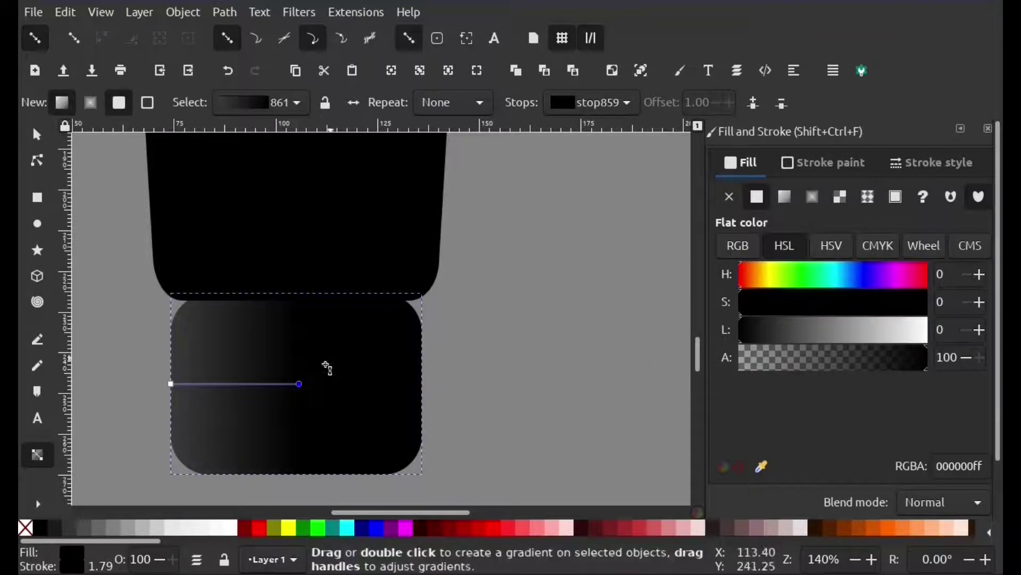
{"action": "left_click_drag", "start_coordinate": [287, 384], "coordinate": [320, 385]}
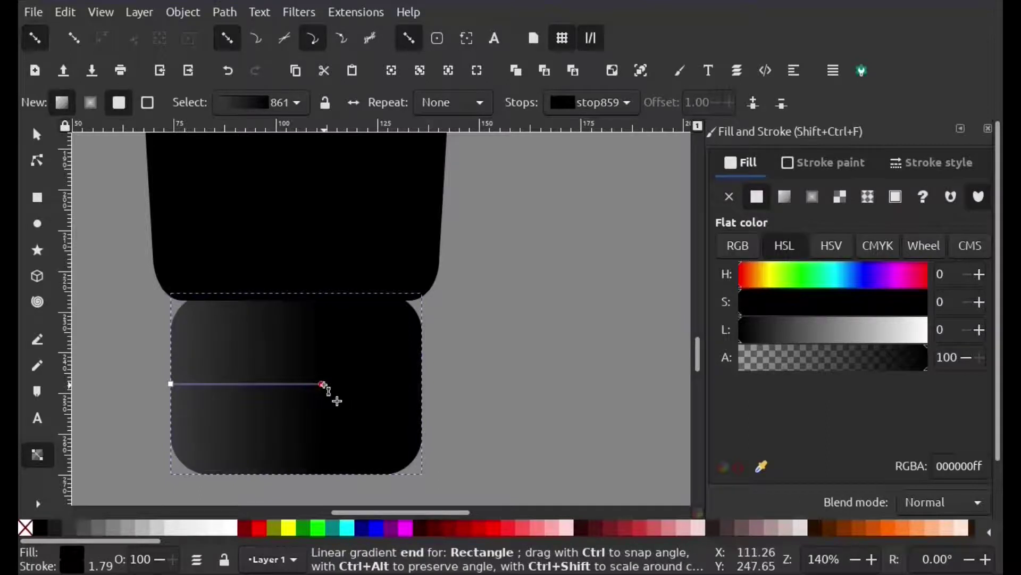
{"action": "scroll", "coordinate": [399, 342], "scroll_direction": "up", "scroll_amount": 5}
{"action": "scroll", "coordinate": [378, 335], "scroll_direction": "down", "scroll_amount": 5, "text": "ctrl"}
{"action": "scroll", "coordinate": [378, 335], "scroll_direction": "up", "scroll_amount": 1, "text": "ctrl"}
{"action": "key", "text": "s"}
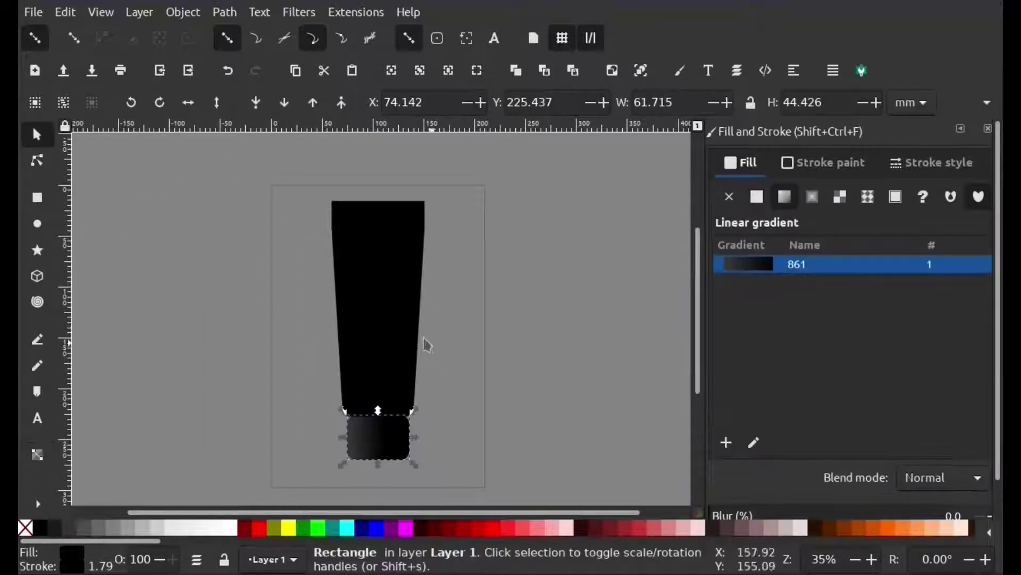
{"action": "left_click", "coordinate": [407, 338]}
Step: Give the tube body a linear gradient fill with a fully opaque end stop
{"action": "left_click", "coordinate": [762, 466]}
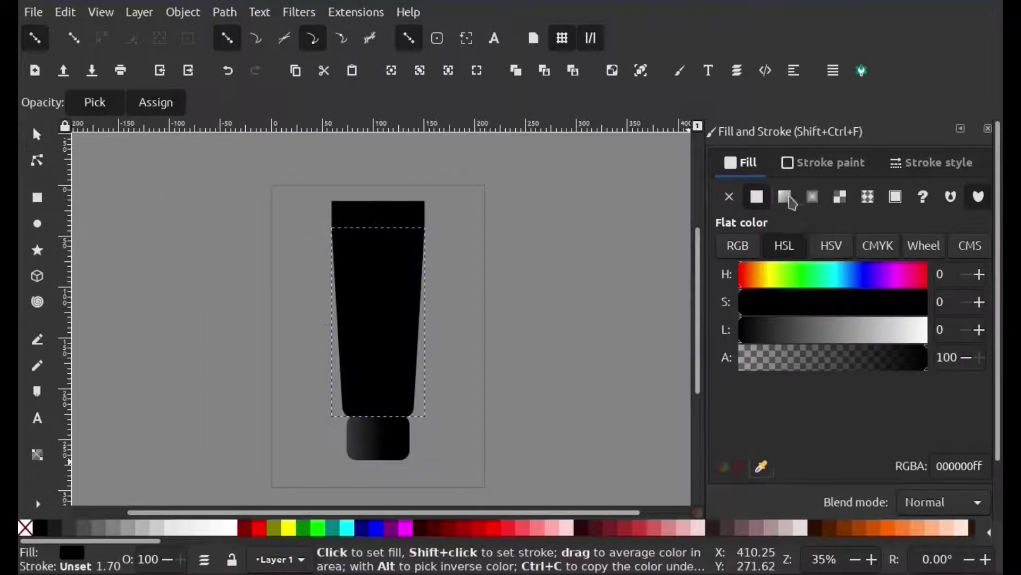
{"action": "left_click", "coordinate": [786, 197]}
{"action": "key", "text": "g"}
{"action": "left_click", "coordinate": [425, 321]}
{"action": "left_click", "coordinate": [773, 367]}
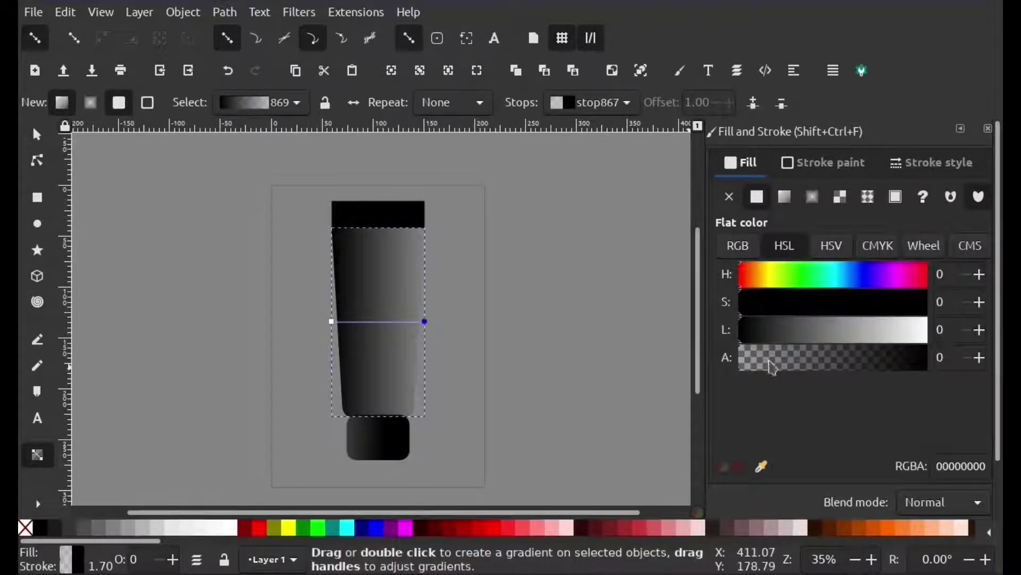
{"action": "left_click_drag", "start_coordinate": [796, 351], "coordinate": [938, 358]}
Step: Lighten the body gradient's start stop and move its end handle to the body's middle
{"action": "left_click", "coordinate": [332, 322]}
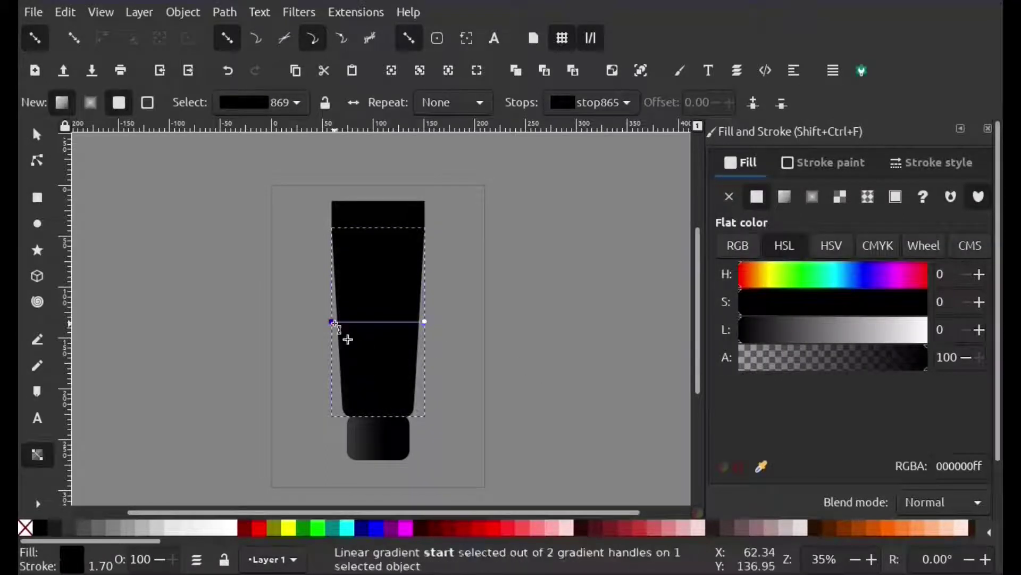
{"action": "left_click_drag", "start_coordinate": [757, 336], "coordinate": [769, 337]}
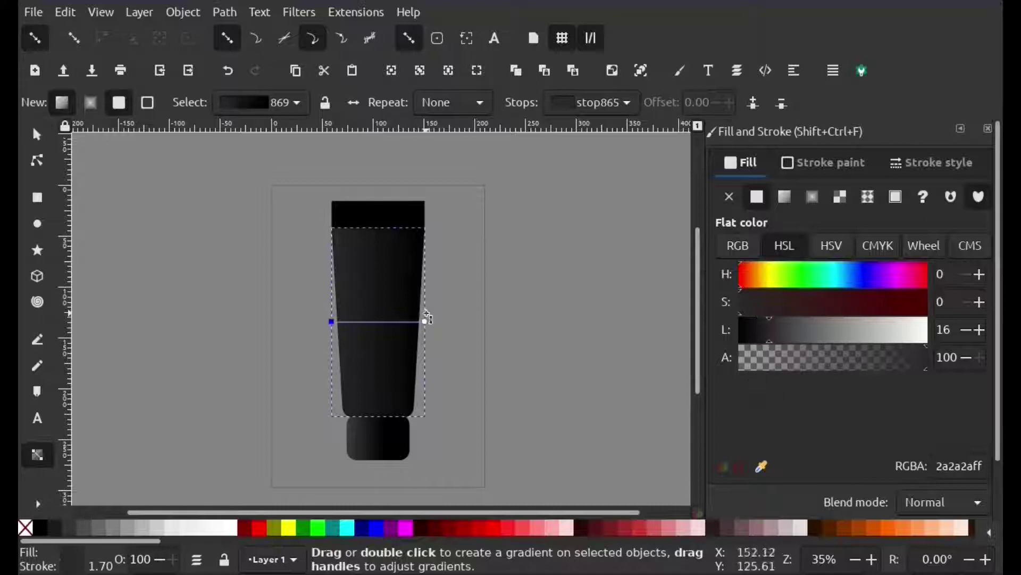
{"action": "left_click_drag", "start_coordinate": [424, 322], "coordinate": [386, 322]}
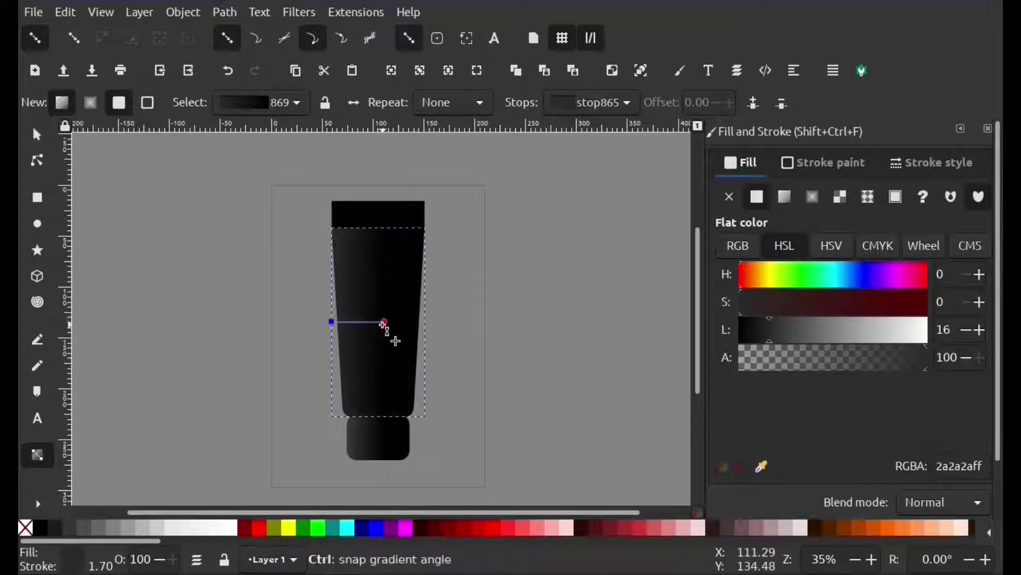
{"action": "left_click_drag", "start_coordinate": [386, 323], "coordinate": [386, 322]}
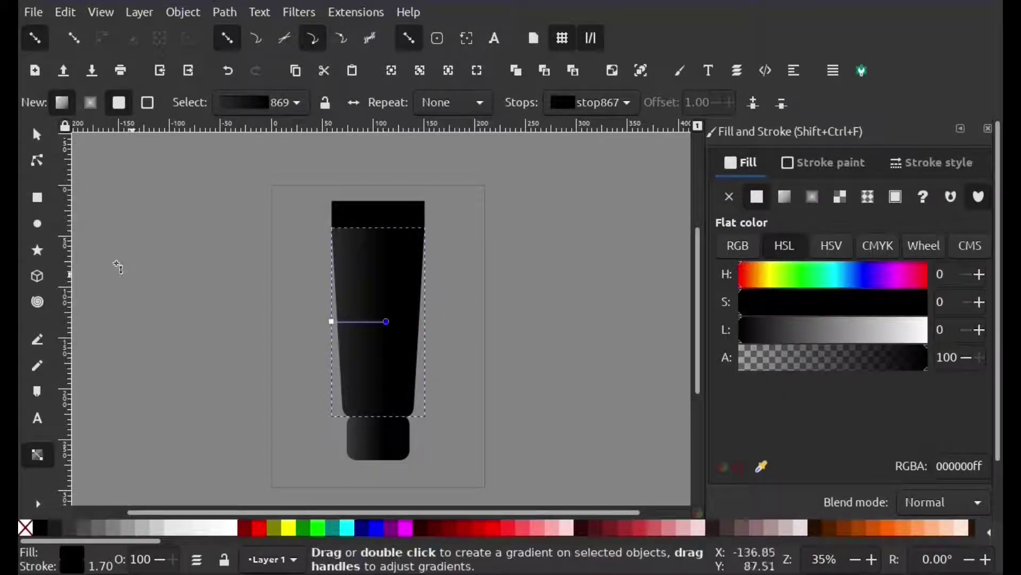
{"action": "key", "text": "s"}
Step: Drag the cap gradient's start handle further left to soften its shading
{"action": "left_click", "coordinate": [529, 343]}
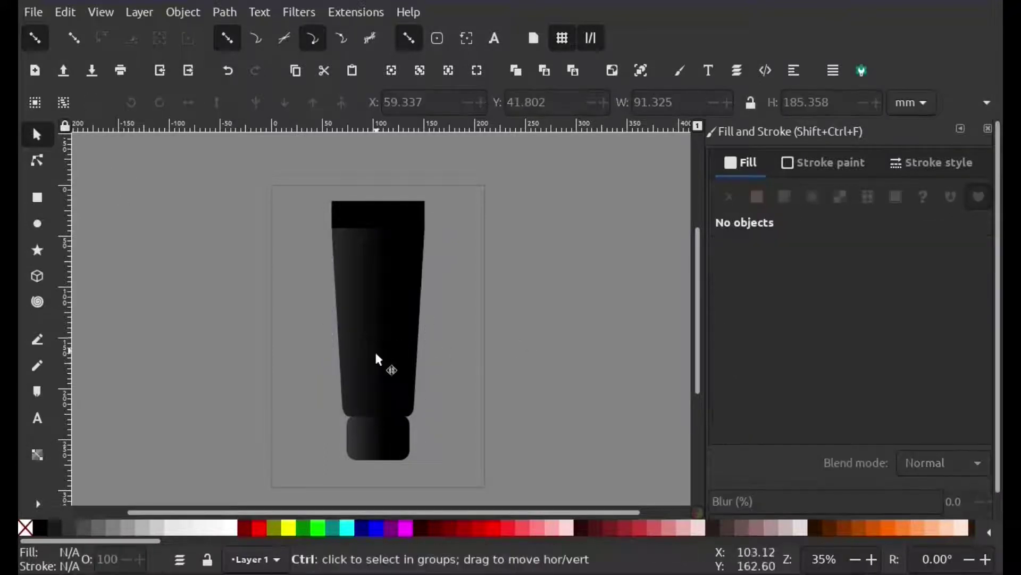
{"action": "scroll", "coordinate": [373, 353], "scroll_direction": "up", "scroll_amount": 3}
{"action": "scroll", "coordinate": [319, 362], "scroll_direction": "down", "scroll_amount": 1}
{"action": "left_click", "coordinate": [328, 290]}
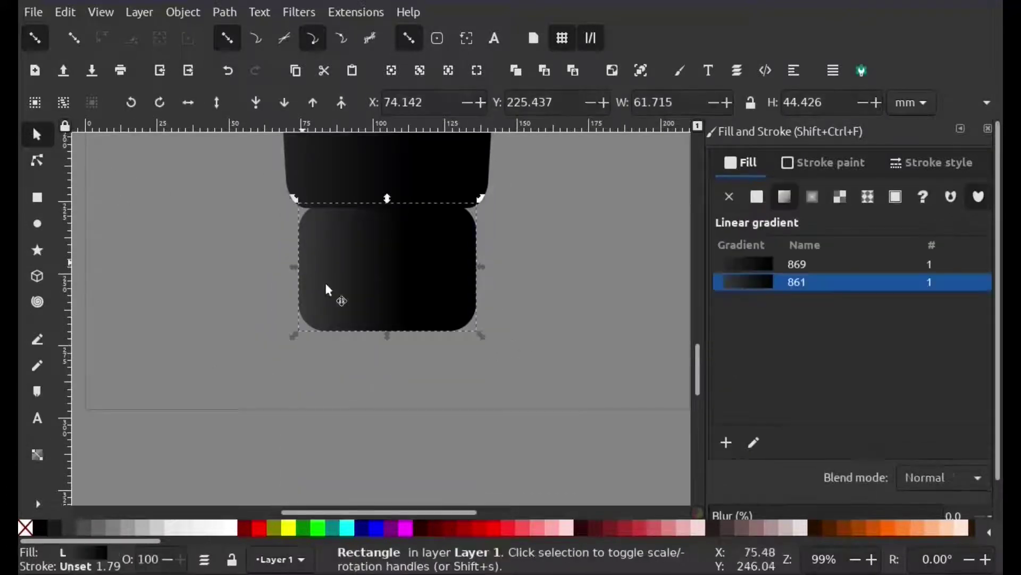
{"action": "left_click", "coordinate": [754, 443]}
{"action": "left_click_drag", "start_coordinate": [298, 266], "coordinate": [266, 266]}
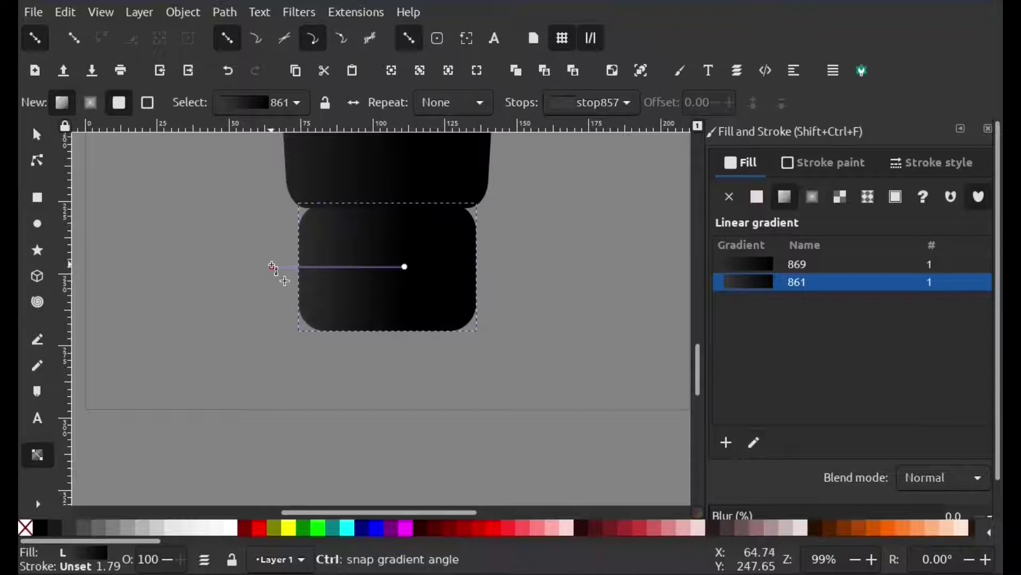
{"action": "key", "text": "s"}
{"action": "scroll", "coordinate": [340, 303], "scroll_direction": "down", "scroll_amount": 2, "text": "ctrl"}
{"action": "left_click", "coordinate": [439, 375]}
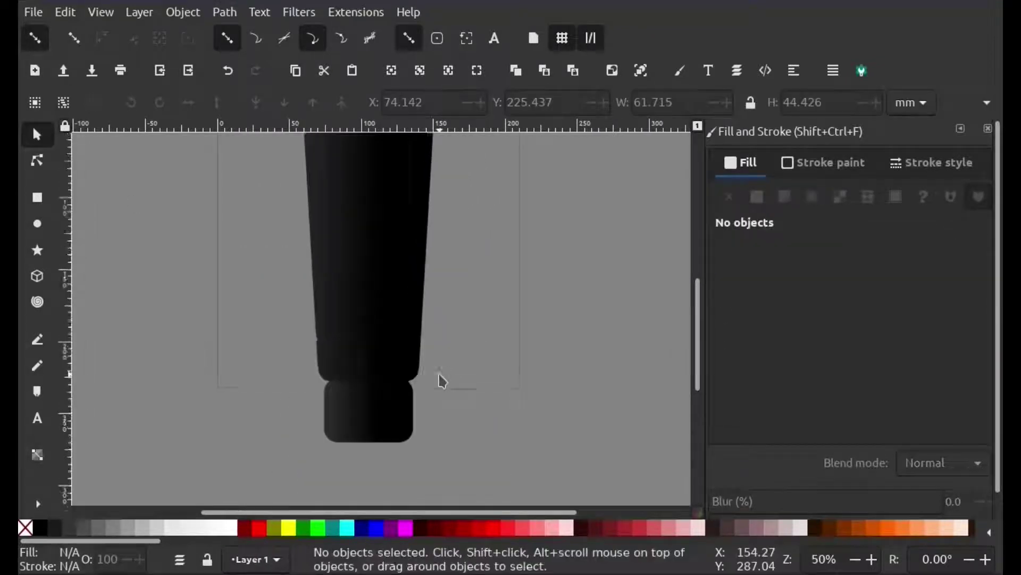
{"action": "scroll", "coordinate": [441, 379], "scroll_direction": "down", "scroll_amount": 3, "text": "ctrl"}
{"action": "scroll", "coordinate": [412, 367], "scroll_direction": "up", "scroll_amount": 4, "text": "ctrl"}
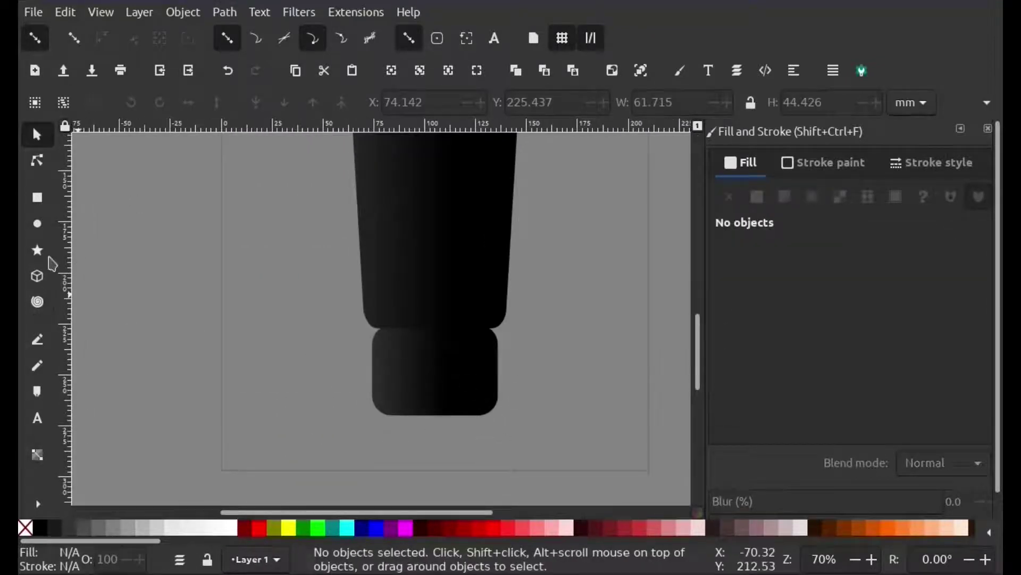
{"action": "scroll", "coordinate": [75, 250], "scroll_direction": "up", "scroll_amount": 3}
Step: Draw a white rectangle over the left of the cap, sized to fit inside it
{"action": "key", "text": "r"}
{"action": "scroll", "coordinate": [381, 356], "scroll_direction": "up", "scroll_amount": 2, "text": "ctrl"}
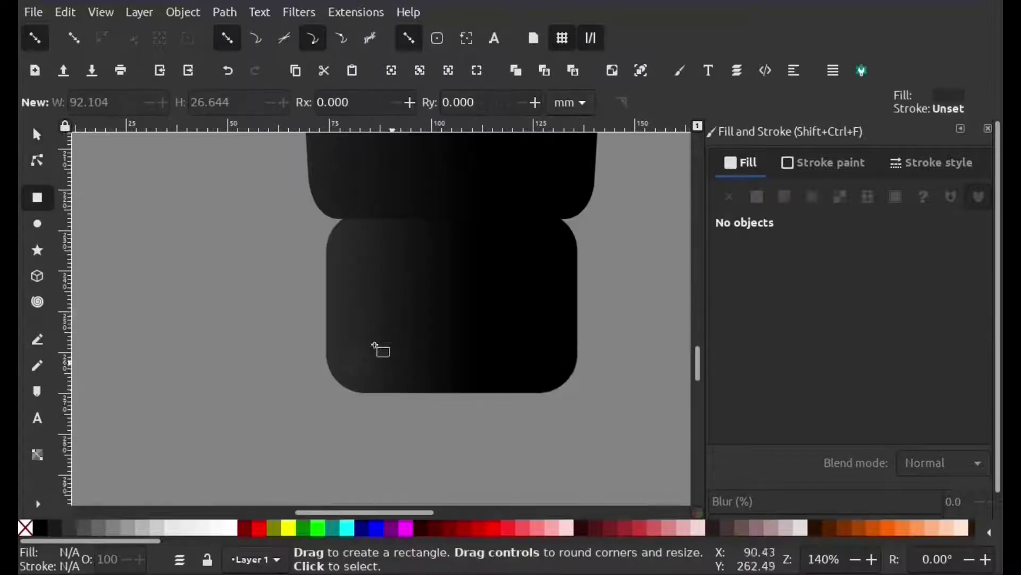
{"action": "left_click_drag", "start_coordinate": [437, 215], "coordinate": [344, 381]}
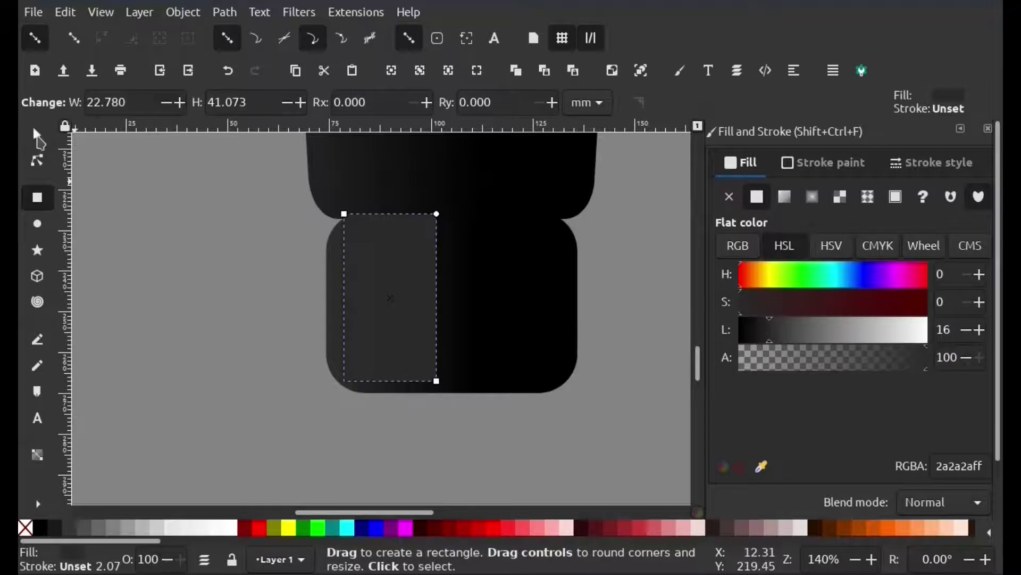
{"action": "left_click", "coordinate": [37, 135]}
{"action": "scroll", "coordinate": [334, 231], "scroll_direction": "up", "scroll_amount": 1, "text": "ctrl"}
{"action": "left_click", "coordinate": [226, 527]}
{"action": "mouse_move", "coordinate": [394, 381]}
{"action": "left_mouse_down"}
{"action": "mouse_move", "coordinate": [426, 435]}
{"action": "mouse_move", "coordinate": [415, 450]}
{"action": "left_mouse_up"}
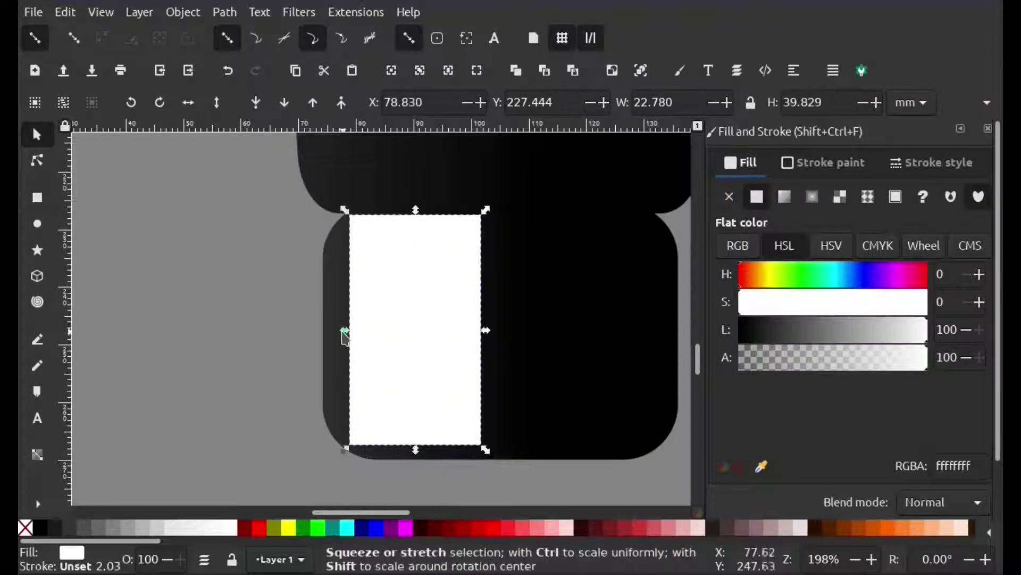
{"action": "left_click_drag", "start_coordinate": [344, 334], "coordinate": [336, 335]}
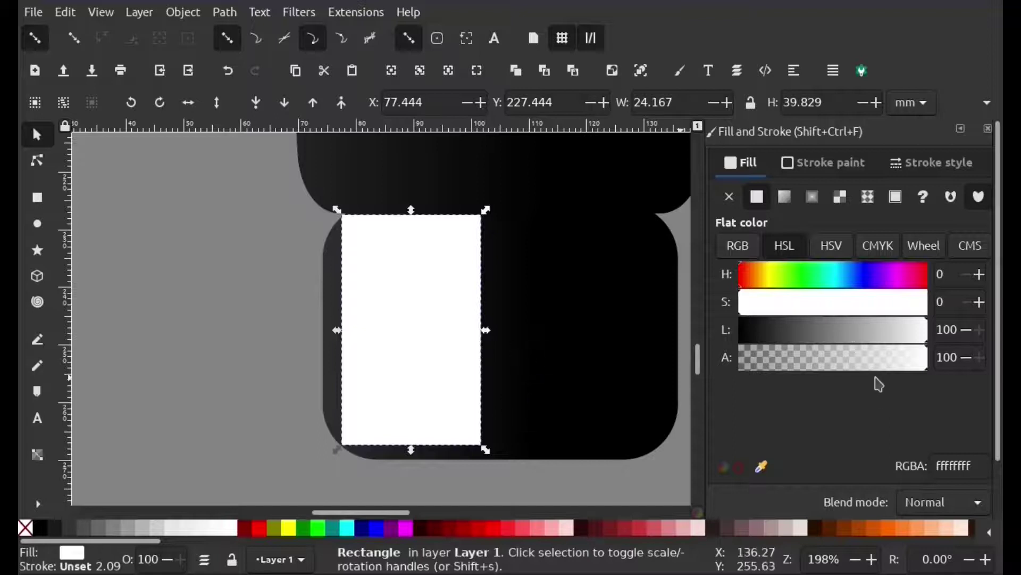
Step: Give the white rectangle a linear gradient with a bright middle stop and transparent ends
{"action": "left_click", "coordinate": [785, 197]}
{"action": "left_click", "coordinate": [754, 442]}
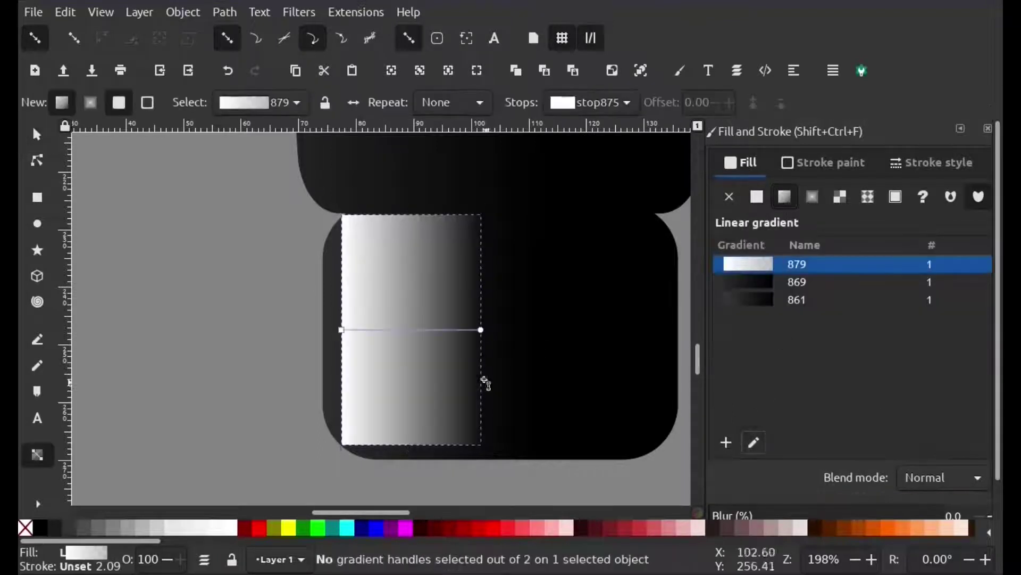
{"action": "double_click", "coordinate": [408, 330]}
{"action": "left_click", "coordinate": [481, 330]}
{"action": "left_click_drag", "start_coordinate": [836, 357], "coordinate": [643, 332]}
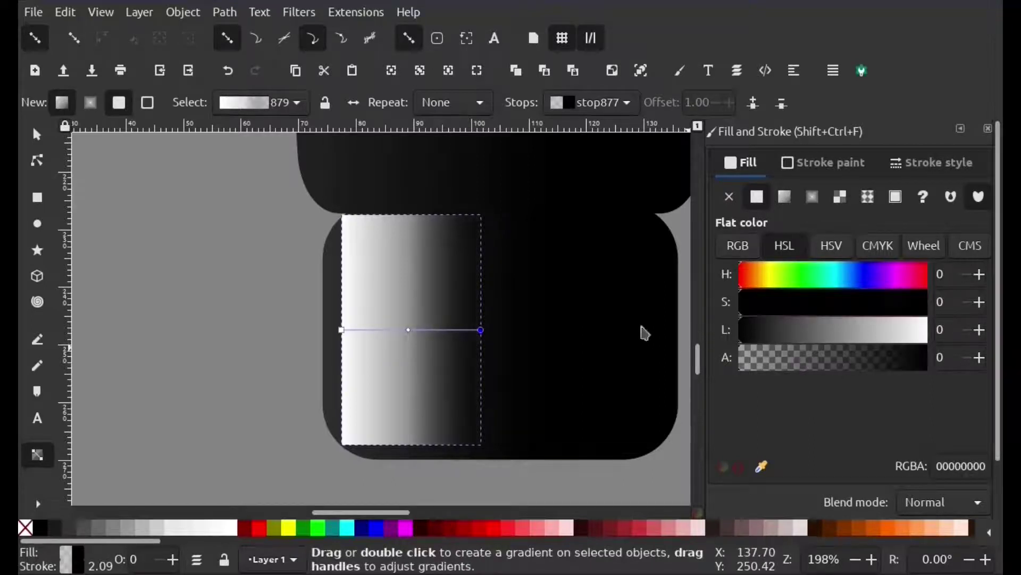
{"action": "left_click", "coordinate": [341, 330]}
{"action": "left_click_drag", "start_coordinate": [797, 358], "coordinate": [740, 354]}
{"action": "left_click_drag", "start_coordinate": [803, 329], "coordinate": [535, 335]}
Step: Widen the highlight, nudge it up, and stretch it taller to fill the cap
{"action": "left_click", "coordinate": [36, 136]}
{"action": "left_click_drag", "start_coordinate": [445, 342], "coordinate": [442, 342]}
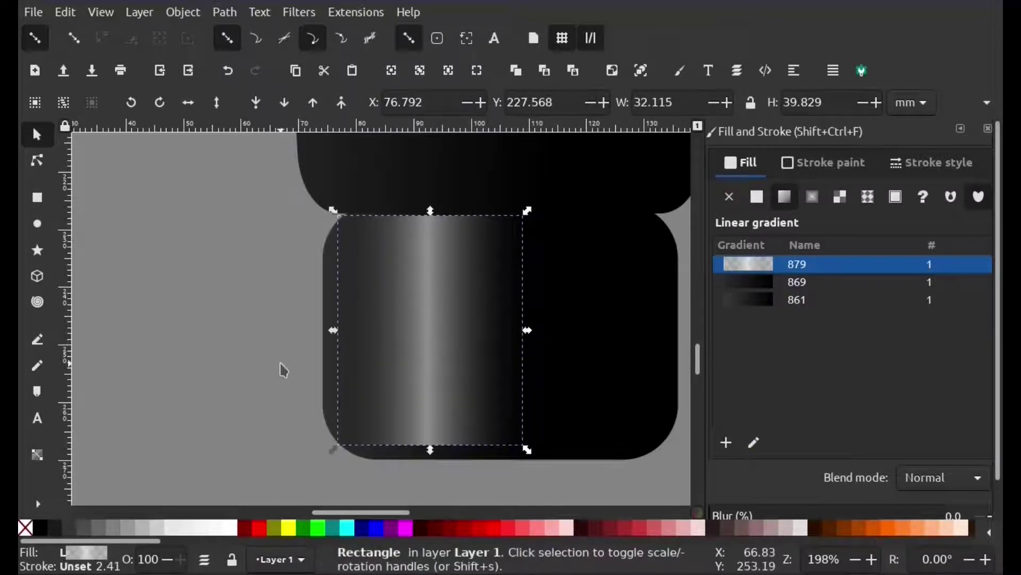
{"action": "left_click", "coordinate": [280, 365]}
{"action": "scroll", "coordinate": [298, 399], "scroll_direction": "down", "scroll_amount": 3, "text": "ctrl"}
{"action": "scroll", "coordinate": [369, 339], "scroll_direction": "up", "scroll_amount": 3}
{"action": "left_click", "coordinate": [368, 340]}
{"action": "key", "text": "Up"}
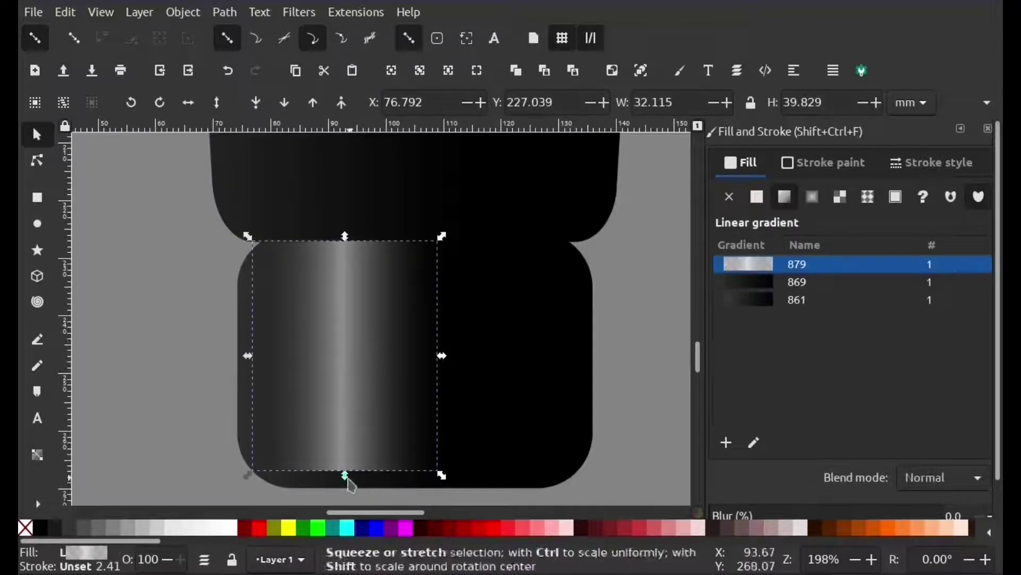
{"action": "left_click_drag", "start_coordinate": [347, 480], "coordinate": [342, 485]}
{"action": "key", "text": "Escape"}
{"action": "scroll", "coordinate": [286, 418], "scroll_direction": "down", "scroll_amount": 3, "text": "ctrl"}
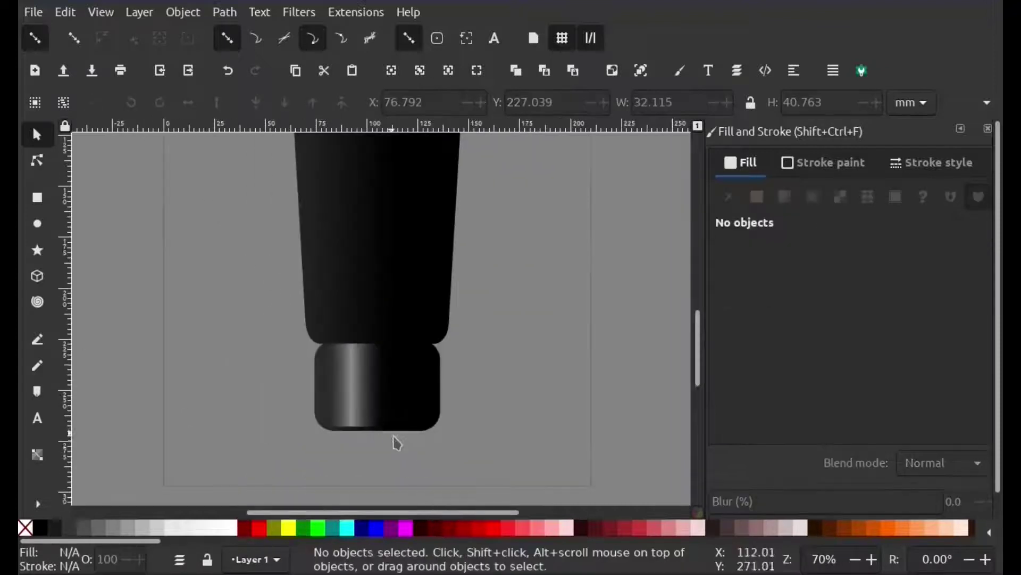
{"action": "scroll", "coordinate": [360, 425], "scroll_direction": "up", "scroll_amount": 4, "text": "ctrl"}
Step: Shift the highlight rectangle slightly left and up on the cap
{"action": "left_click", "coordinate": [350, 357]}
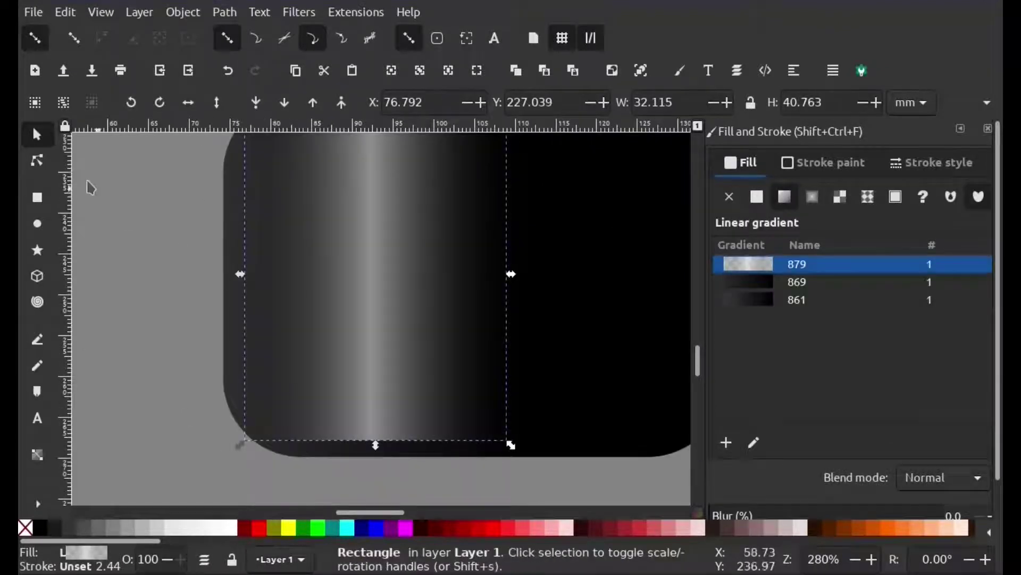
{"action": "left_click", "coordinate": [37, 160]}
{"action": "scroll", "coordinate": [460, 299], "scroll_direction": "up", "scroll_amount": 5}
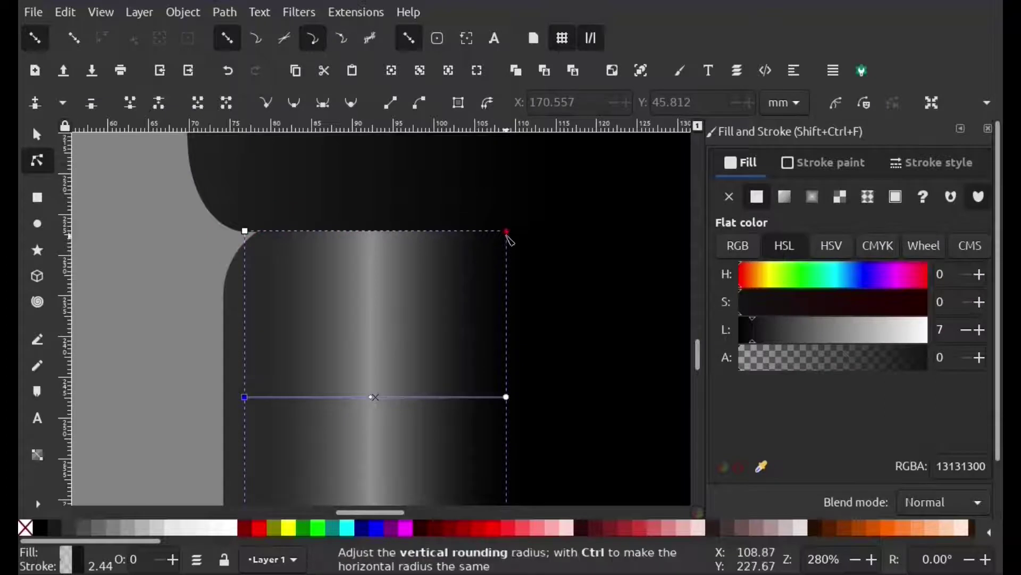
{"action": "scroll", "coordinate": [508, 254], "scroll_direction": "down", "scroll_amount": 5}
{"action": "scroll", "coordinate": [440, 274], "scroll_direction": "up", "scroll_amount": 2}
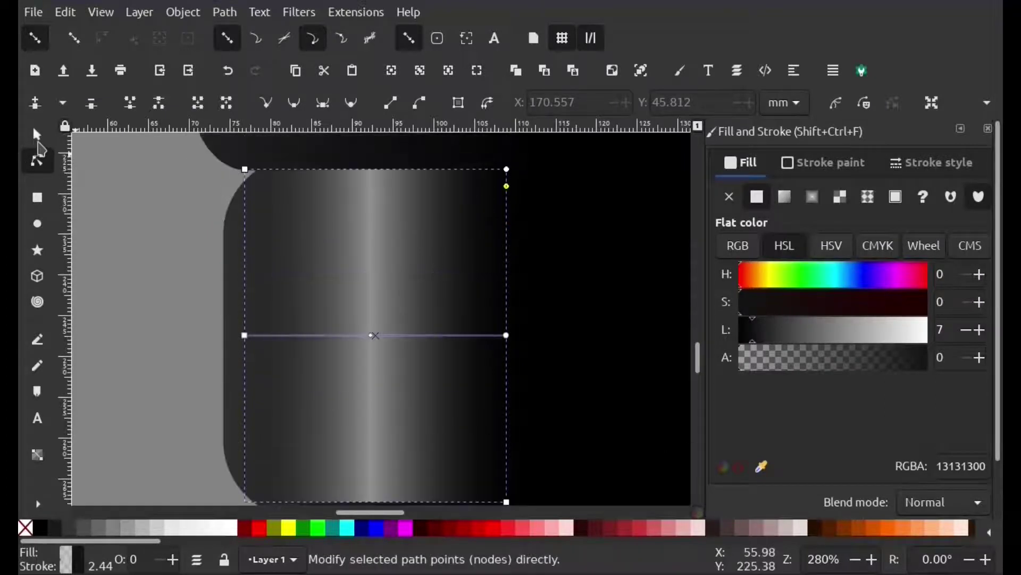
{"action": "left_click", "coordinate": [37, 135]}
{"action": "left_click_drag", "start_coordinate": [284, 317], "coordinate": [277, 315]}
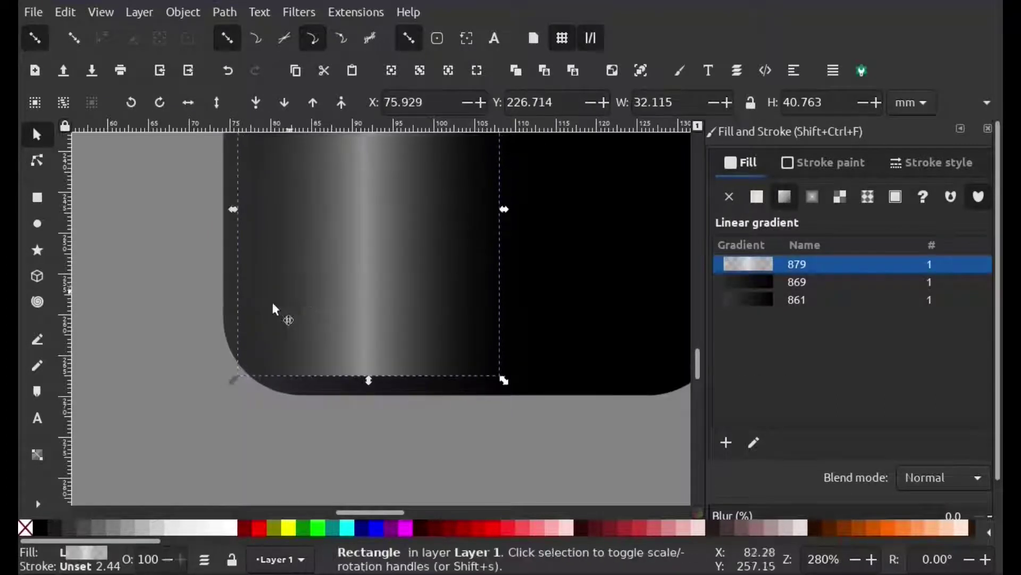
{"action": "key", "text": "Escape"}
Step: Fine-tune the highlight's vertical position with up and down nudges, then deselect it
{"action": "left_click", "coordinate": [340, 281]}
{"action": "key", "text": "Up"}
{"action": "key", "text": "Down"}
{"action": "key", "text": "Escape"}
{"action": "left_click", "coordinate": [376, 261]}
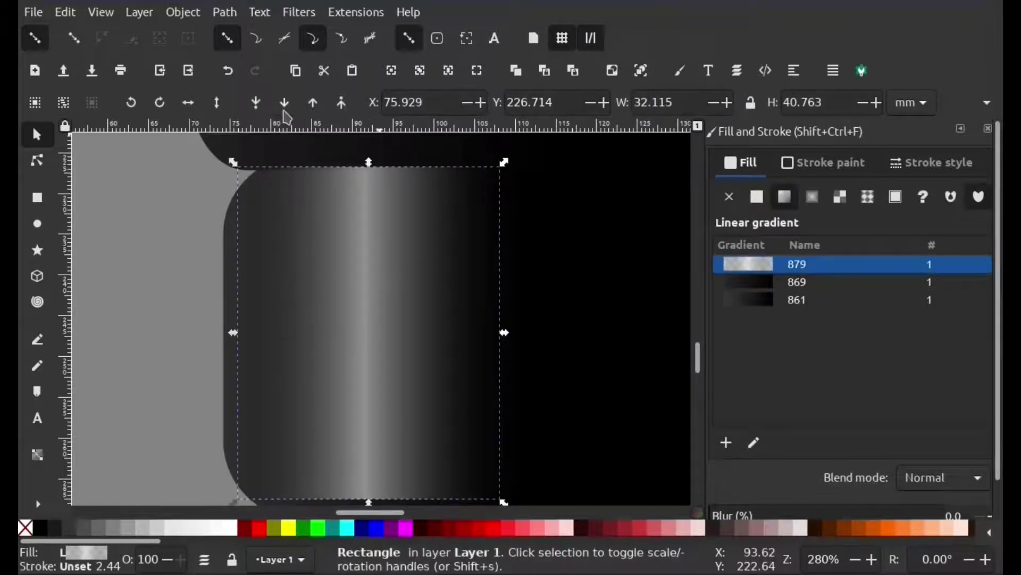
{"action": "key", "text": "Escape"}
{"action": "scroll", "coordinate": [246, 228], "scroll_direction": "down", "scroll_amount": 3}
Step: Narrow the cap highlight strip from its right side and nudge it left
{"action": "left_click", "coordinate": [297, 351]}
{"action": "left_click_drag", "start_coordinate": [337, 331], "coordinate": [328, 331]}
{"action": "key", "text": "Left"}
{"action": "key", "text": "Escape"}
Step: Duplicate the highlight strip and move the copy onto the cap's right half
{"action": "right_click", "coordinate": [298, 320]}
{"action": "left_click", "coordinate": [384, 230]}
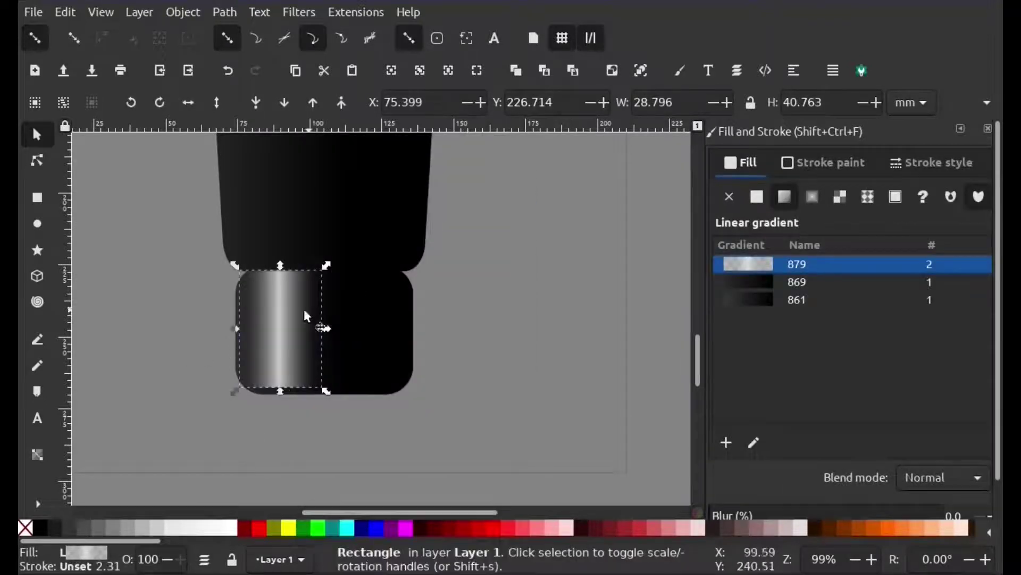
{"action": "left_click_drag", "start_coordinate": [294, 312], "coordinate": [392, 312]}
{"action": "left_click", "coordinate": [477, 326]}
{"action": "left_click", "coordinate": [366, 292]}
{"action": "left_click", "coordinate": [572, 288]}
{"action": "scroll", "coordinate": [406, 353], "scroll_direction": "down", "scroll_amount": 3, "text": "ctrl"}
{"action": "scroll", "coordinate": [446, 282], "scroll_direction": "up", "scroll_amount": 4, "text": "ctrl"}
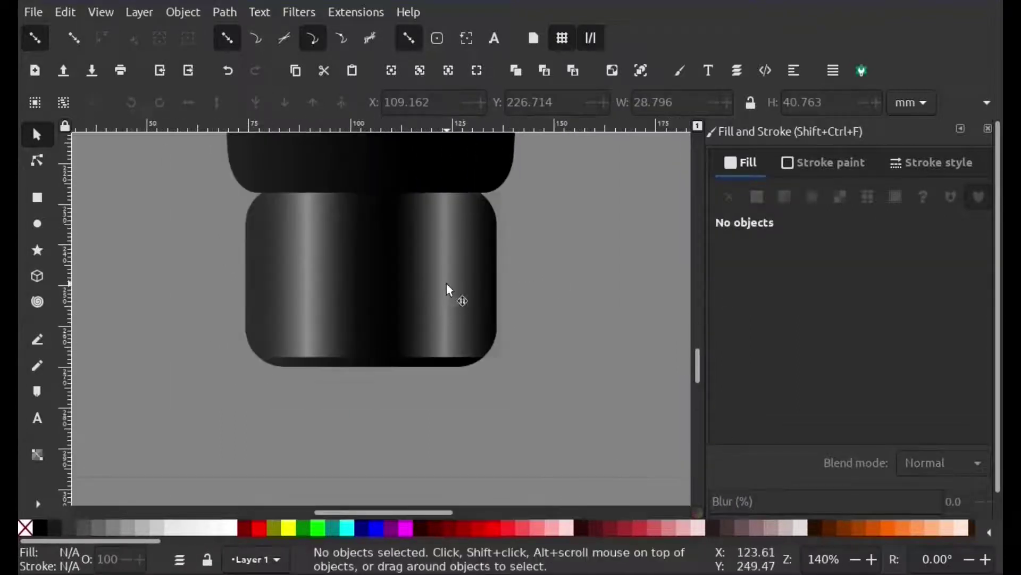
Step: Make the middle gradient stop more transparent on both the right and left highlights
{"action": "left_click", "coordinate": [446, 282]}
{"action": "left_click", "coordinate": [755, 443]}
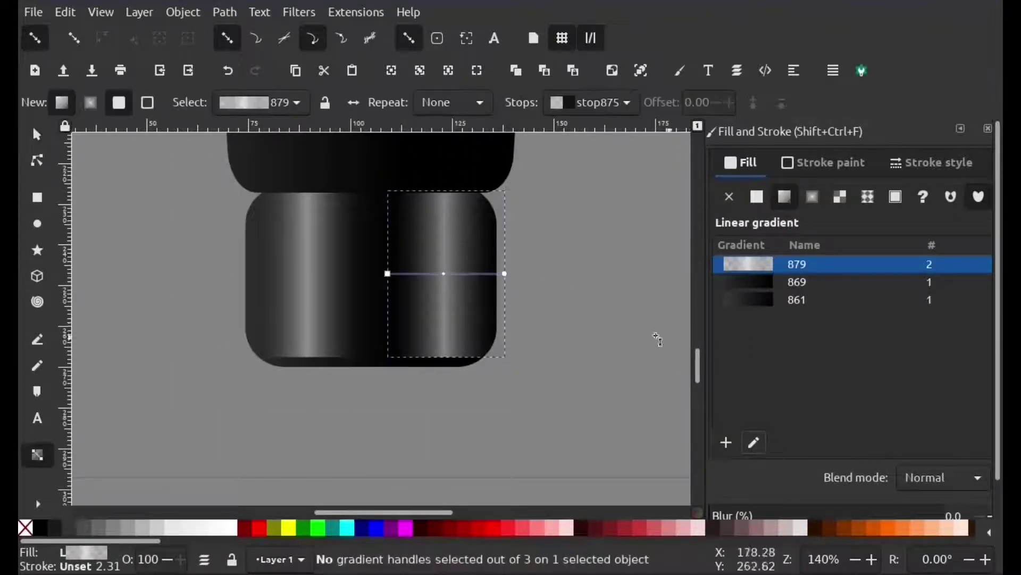
{"action": "left_click", "coordinate": [443, 274]}
{"action": "left_click_drag", "start_coordinate": [810, 359], "coordinate": [778, 358]}
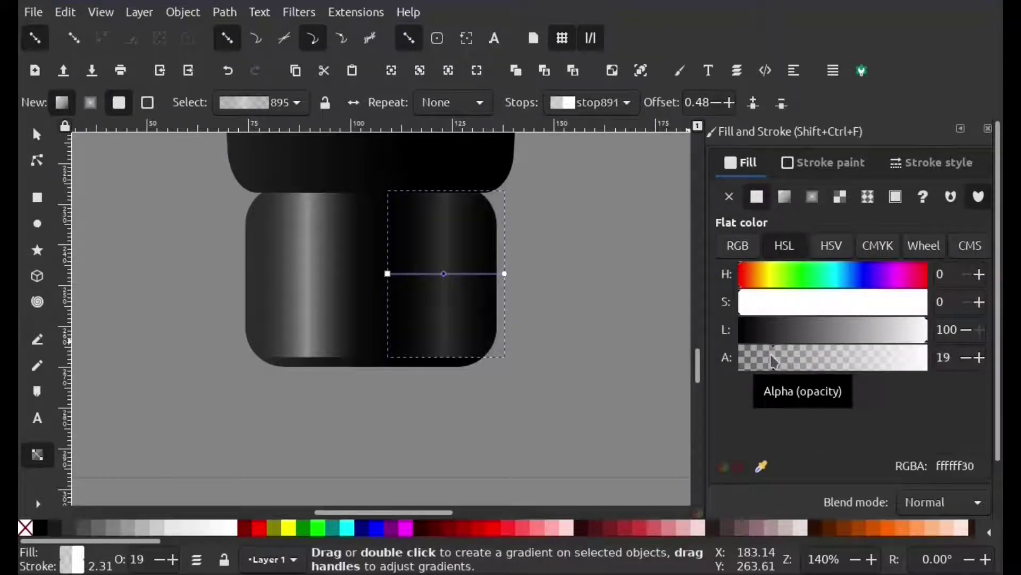
{"action": "left_click", "coordinate": [37, 134]}
{"action": "left_click", "coordinate": [310, 246]}
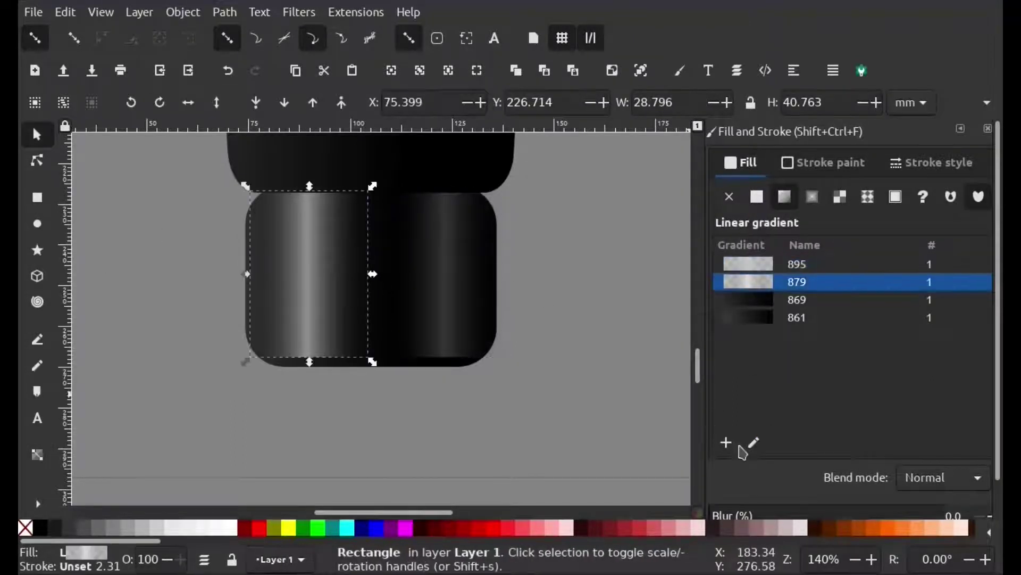
{"action": "left_click", "coordinate": [754, 442]}
{"action": "left_click", "coordinate": [308, 274]}
{"action": "left_click_drag", "start_coordinate": [816, 372], "coordinate": [800, 364]}
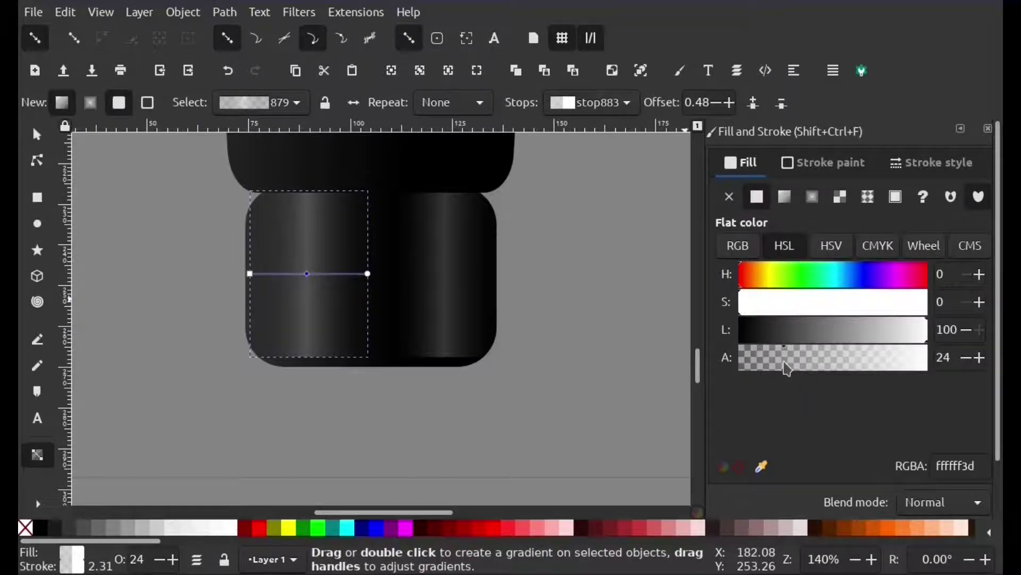
{"action": "left_click", "coordinate": [36, 135]}
Step: Fade the right highlight's middle gradient stop slightly further
{"action": "left_click", "coordinate": [441, 298]}
{"action": "left_click", "coordinate": [762, 443]}
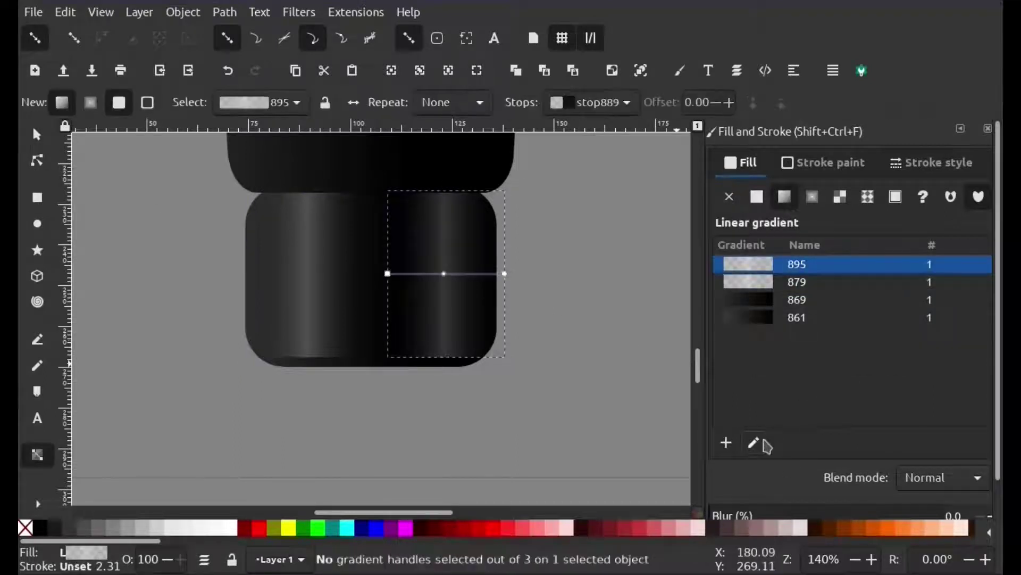
{"action": "left_click", "coordinate": [444, 273]}
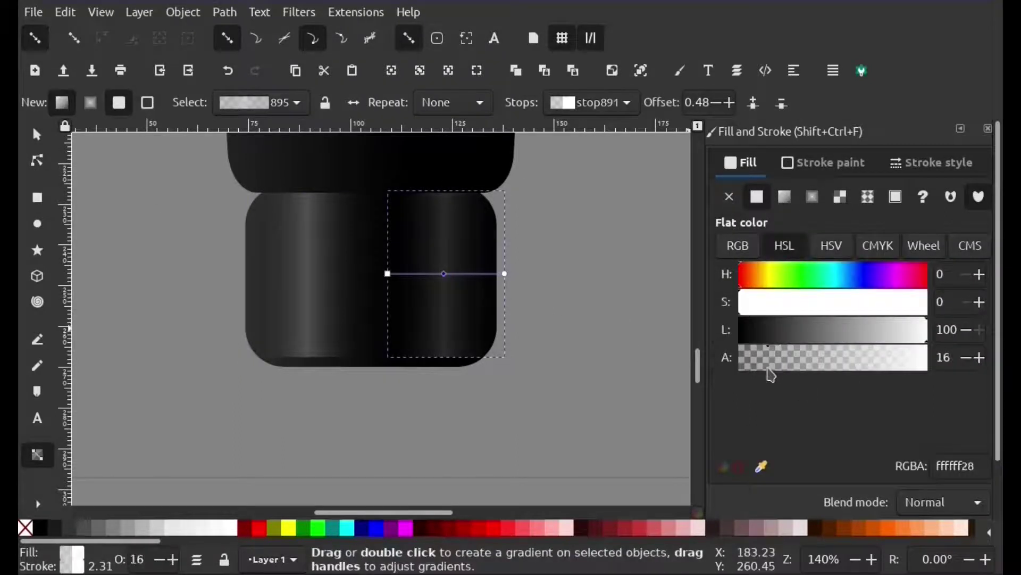
{"action": "left_click_drag", "start_coordinate": [768, 368], "coordinate": [767, 367]}
{"action": "left_click", "coordinate": [36, 135]}
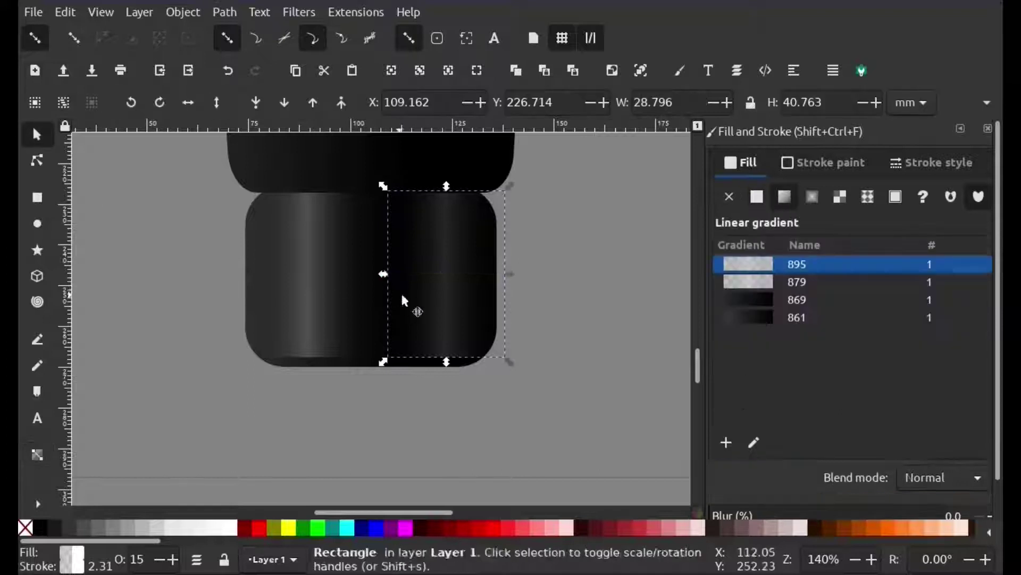
Step: Narrow the left highlight to 25.611 mm and fit the page in view
{"action": "left_click", "coordinate": [314, 288]}
{"action": "left_click_drag", "start_coordinate": [375, 274], "coordinate": [358, 278]}
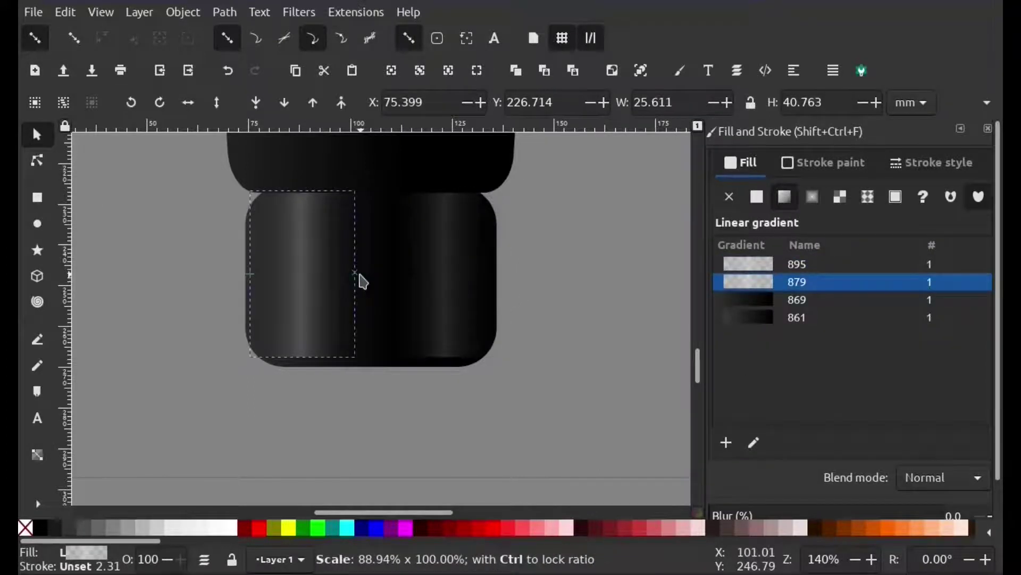
{"action": "left_click", "coordinate": [548, 331]}
{"action": "key", "text": "5"}
{"action": "scroll", "coordinate": [482, 372], "scroll_direction": "up", "scroll_amount": 4, "text": "ctrl"}
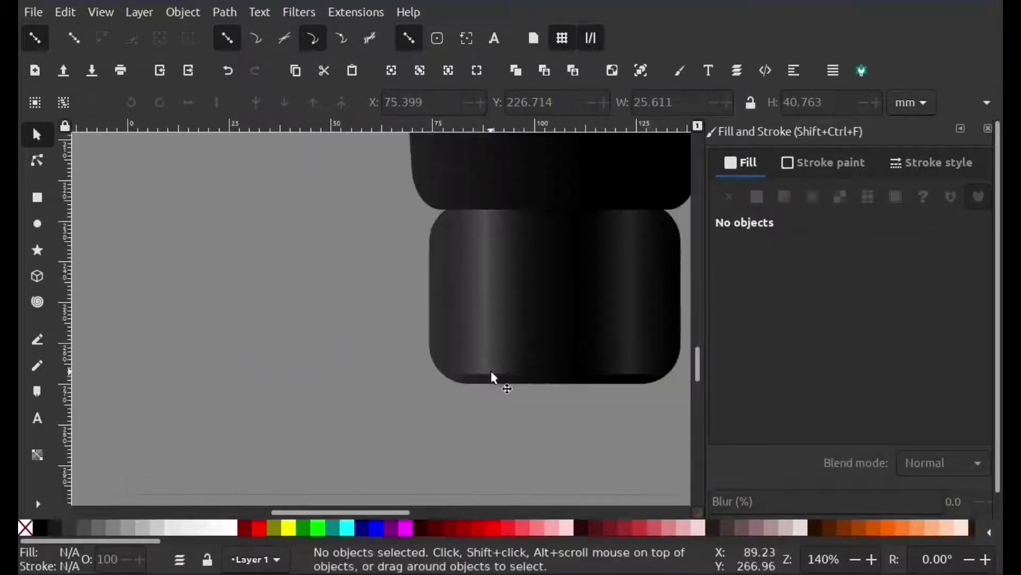
{"action": "left_click", "coordinate": [548, 392]}
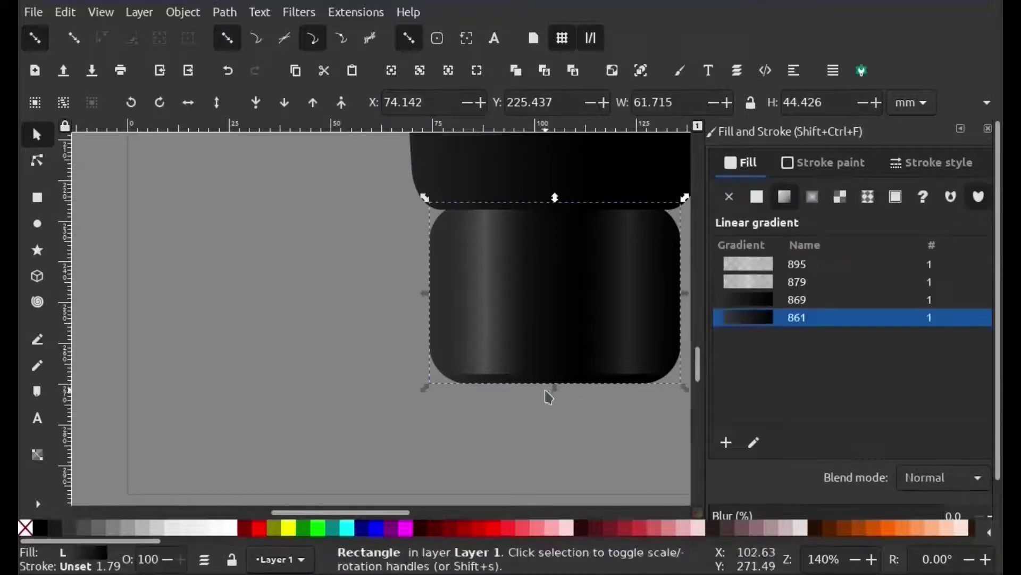
{"action": "left_click", "coordinate": [634, 343], "text": "shift"}
{"action": "left_click_drag", "start_coordinate": [563, 382], "coordinate": [564, 388]}
{"action": "left_click", "coordinate": [613, 424]}
{"action": "scroll", "coordinate": [619, 463], "scroll_direction": "down", "scroll_amount": 2, "text": "ctrl"}
{"action": "scroll", "coordinate": [644, 407], "scroll_direction": "down", "scroll_amount": 3, "text": "ctrl"}
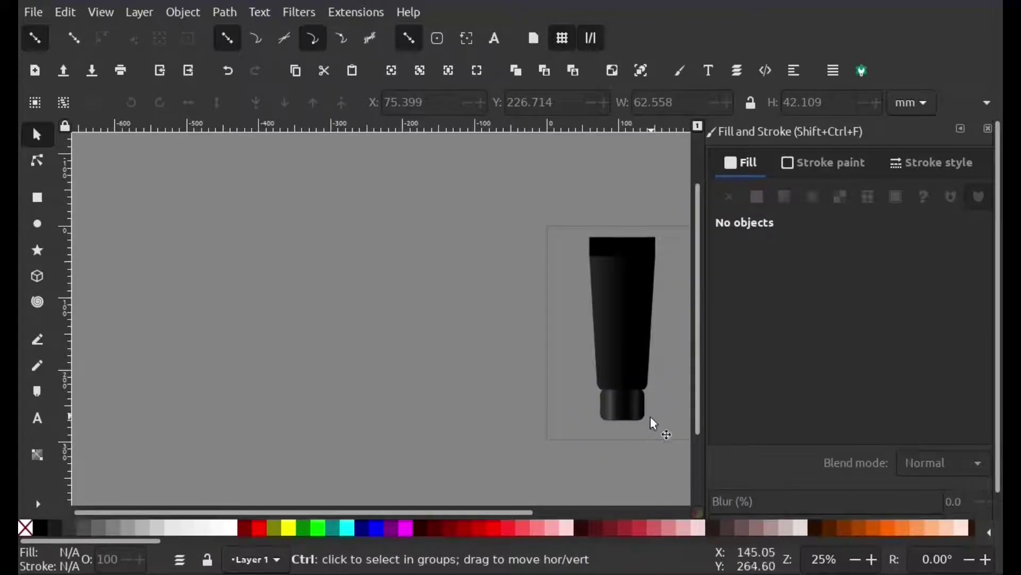
{"action": "scroll", "coordinate": [563, 472], "scroll_direction": "up", "scroll_amount": 3, "text": "ctrl"}
{"action": "left_click_drag", "start_coordinate": [373, 512], "coordinate": [467, 513]}
{"action": "scroll", "coordinate": [424, 273], "scroll_direction": "down", "scroll_amount": 5}
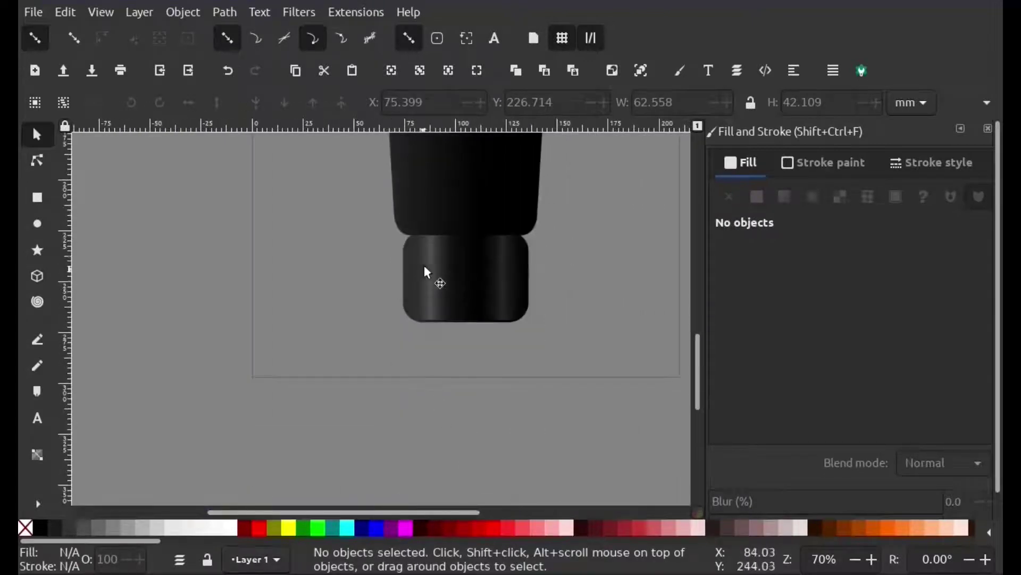
{"action": "left_click", "coordinate": [424, 269]}
{"action": "scroll", "coordinate": [447, 286], "scroll_direction": "up", "scroll_amount": 3, "text": "ctrl"}
{"action": "scroll", "coordinate": [998, 463], "scroll_direction": "down", "scroll_amount": 1}
{"action": "left_click_drag", "start_coordinate": [915, 501], "coordinate": [878, 503]}
{"action": "left_click", "coordinate": [616, 295]}
{"action": "left_click", "coordinate": [872, 502]}
{"action": "key", "text": "Escape"}
{"action": "scroll", "coordinate": [605, 440], "scroll_direction": "down", "scroll_amount": 3, "text": "ctrl"}
{"action": "scroll", "coordinate": [609, 440], "scroll_direction": "down", "scroll_amount": 3, "text": "ctrl"}
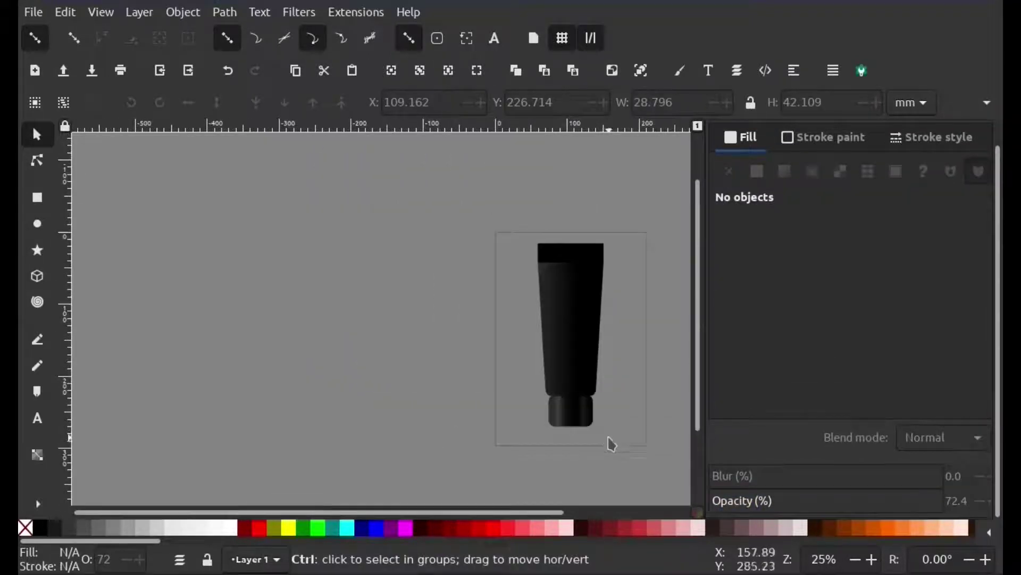
{"action": "scroll", "coordinate": [551, 450], "scroll_direction": "up", "scroll_amount": 5, "text": "ctrl"}
{"action": "scroll", "coordinate": [540, 440], "scroll_direction": "down", "scroll_amount": 3, "text": "ctrl"}
{"action": "scroll", "coordinate": [585, 375], "scroll_direction": "up", "scroll_amount": 3}
{"action": "scroll", "coordinate": [527, 367], "scroll_direction": "up", "scroll_amount": 1}
{"action": "scroll", "coordinate": [524, 383], "scroll_direction": "down", "scroll_amount": 5}
{"action": "scroll", "coordinate": [511, 383], "scroll_direction": "up", "scroll_amount": 4, "text": "ctrl"}
{"action": "scroll", "coordinate": [565, 377], "scroll_direction": "up", "scroll_amount": 3}
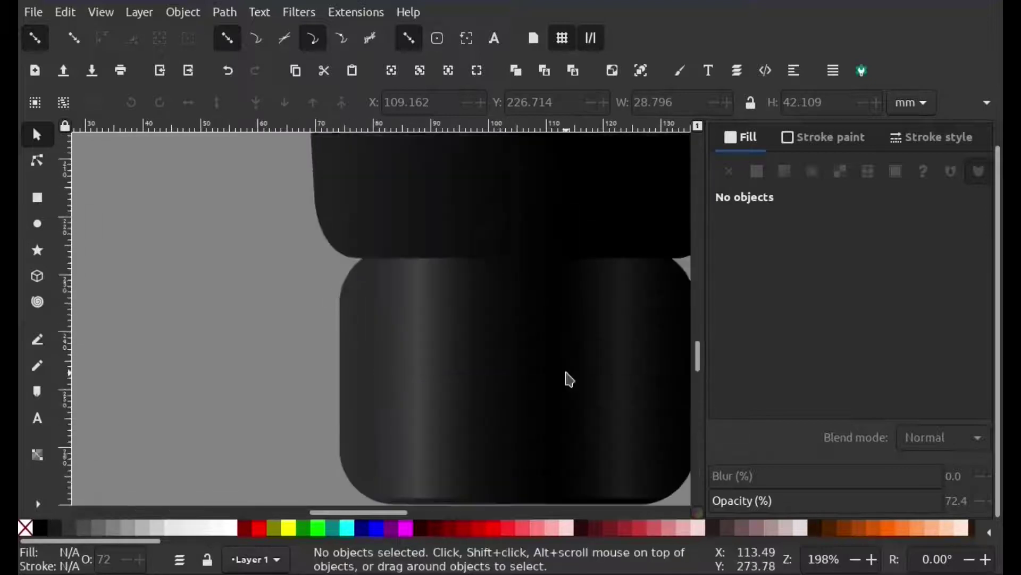
{"action": "scroll", "coordinate": [569, 379], "scroll_direction": "down", "scroll_amount": 5, "text": "ctrl"}
{"action": "scroll", "coordinate": [577, 379], "scroll_direction": "up", "scroll_amount": 2, "text": "ctrl"}
{"action": "scroll", "coordinate": [585, 338], "scroll_direction": "down", "scroll_amount": 3}
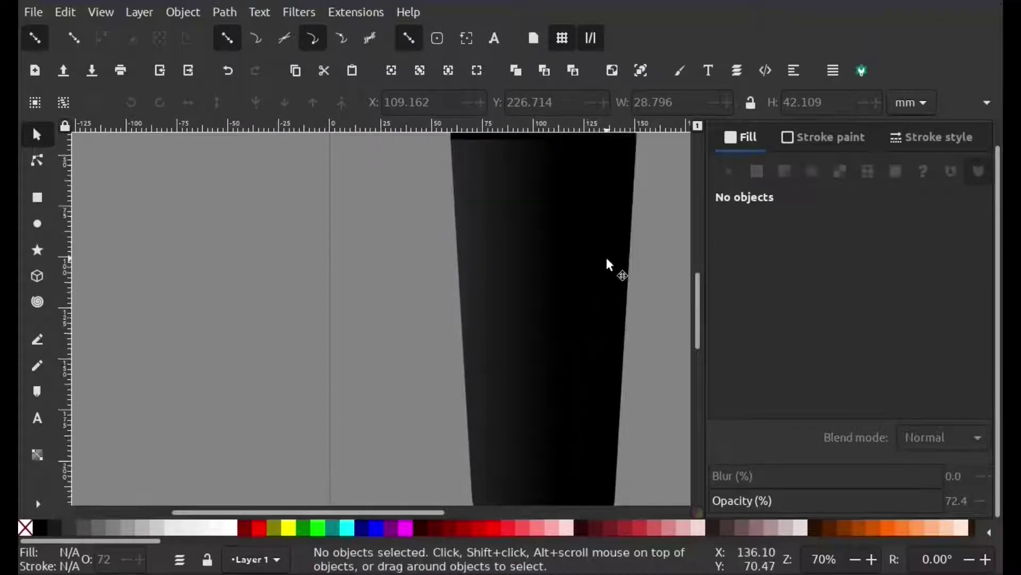
Step: Pull the tube body's gradient end further right and lighten its start stop to 323232
{"action": "left_click", "coordinate": [604, 247]}
{"action": "left_click", "coordinate": [754, 417]}
{"action": "left_click_drag", "start_coordinate": [561, 327], "coordinate": [593, 326]}
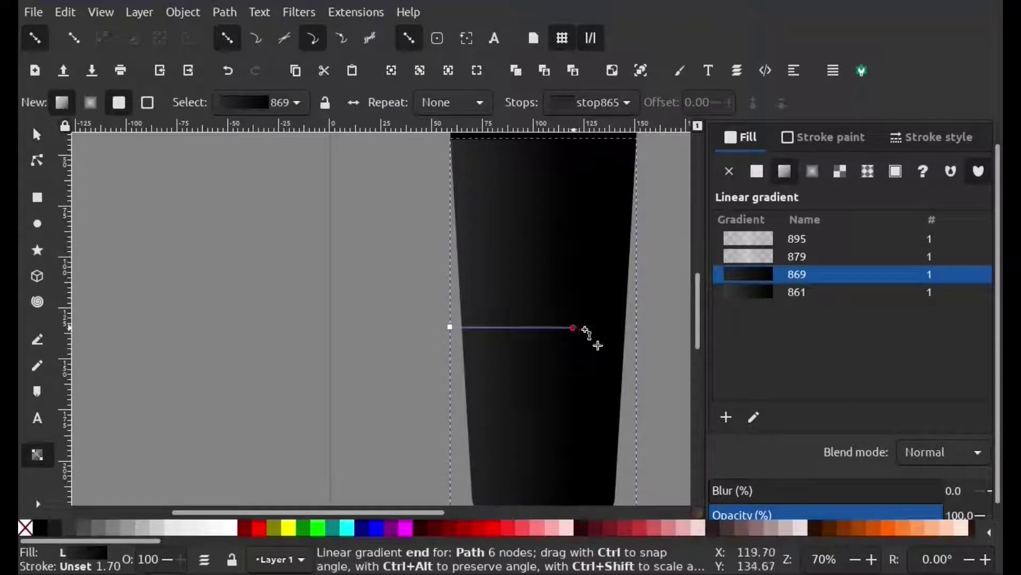
{"action": "left_click", "coordinate": [450, 327]}
{"action": "left_click_drag", "start_coordinate": [769, 311], "coordinate": [783, 310]}
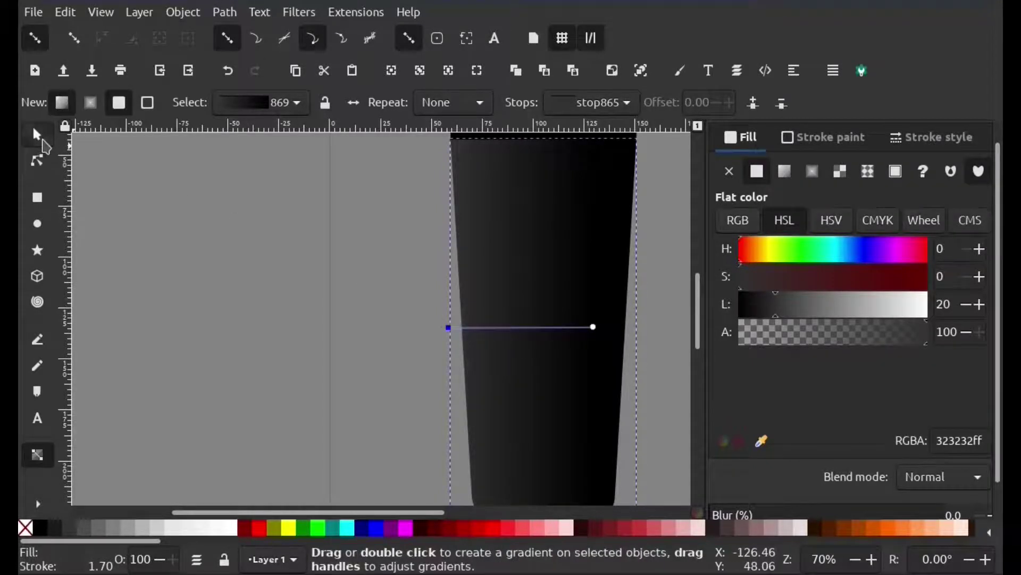
{"action": "left_click", "coordinate": [43, 141]}
{"action": "scroll", "coordinate": [559, 360], "scroll_direction": "down", "scroll_amount": 2, "text": "ctrl"}
Step: Apply an Envelope Deformation path effect to the tube body
{"action": "left_click_drag", "start_coordinate": [487, 515], "coordinate": [501, 514]}
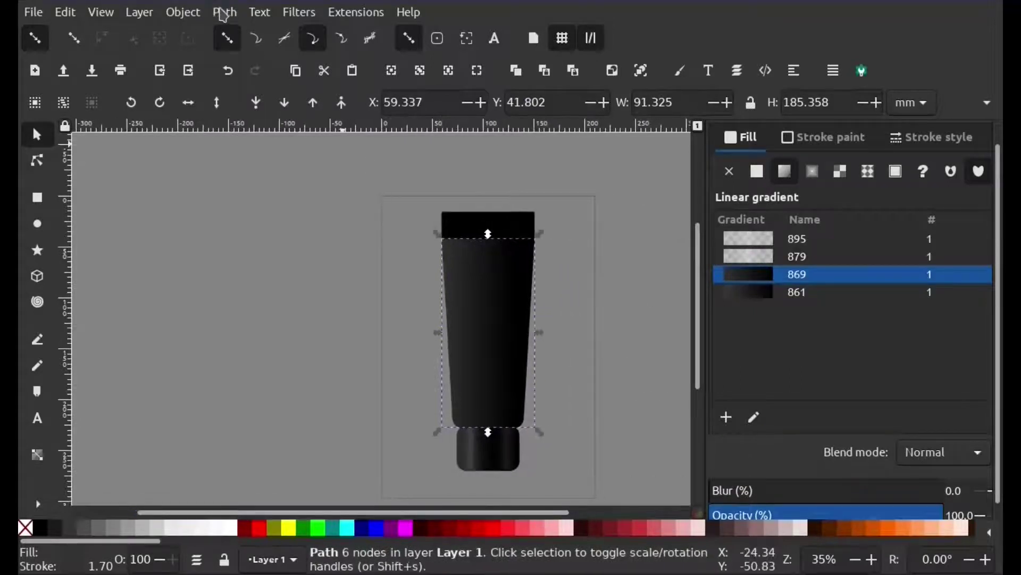
{"action": "left_click", "coordinate": [224, 12]}
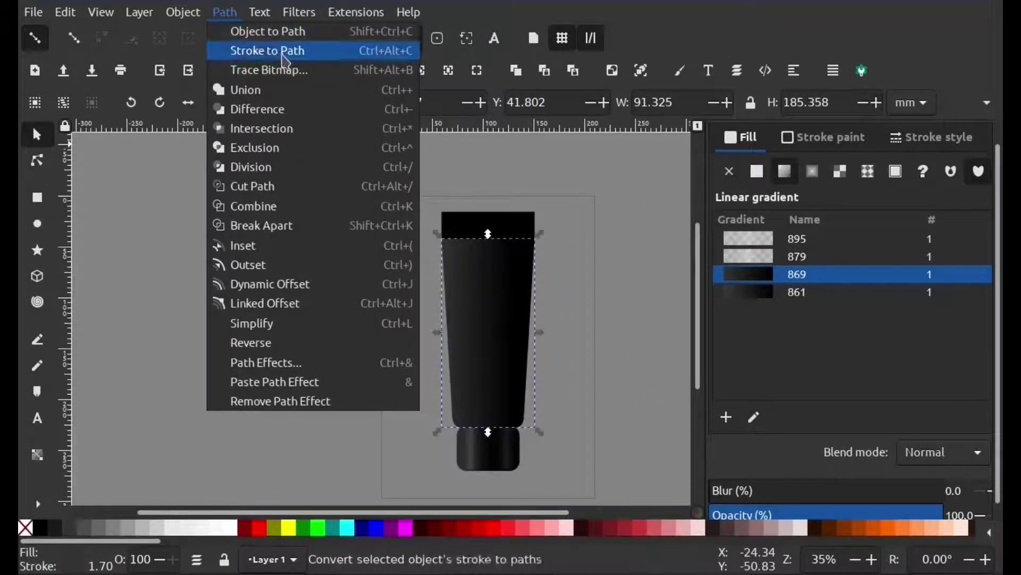
{"action": "left_click", "coordinate": [336, 362]}
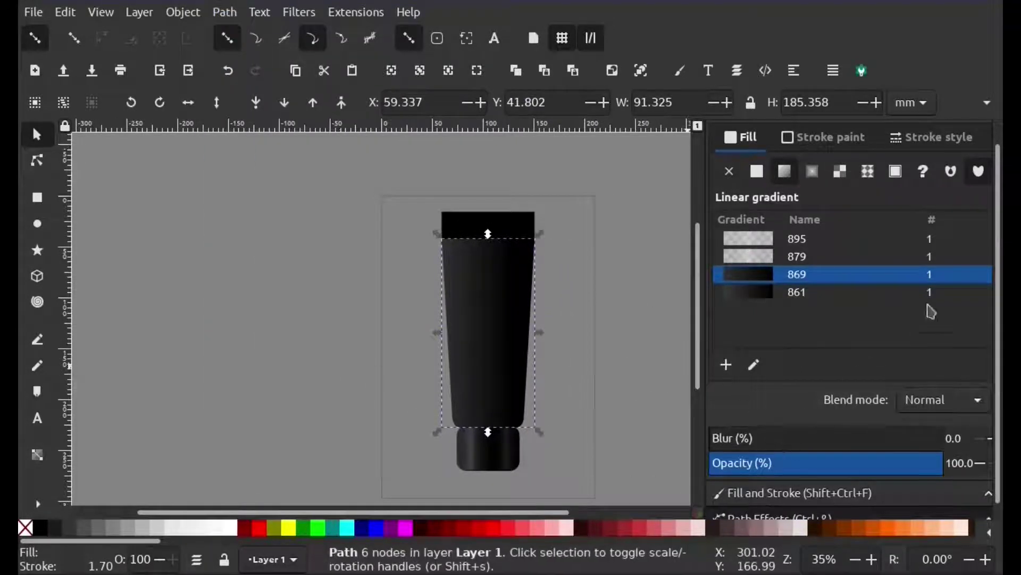
{"action": "left_click_drag", "start_coordinate": [1000, 268], "coordinate": [1002, 450]}
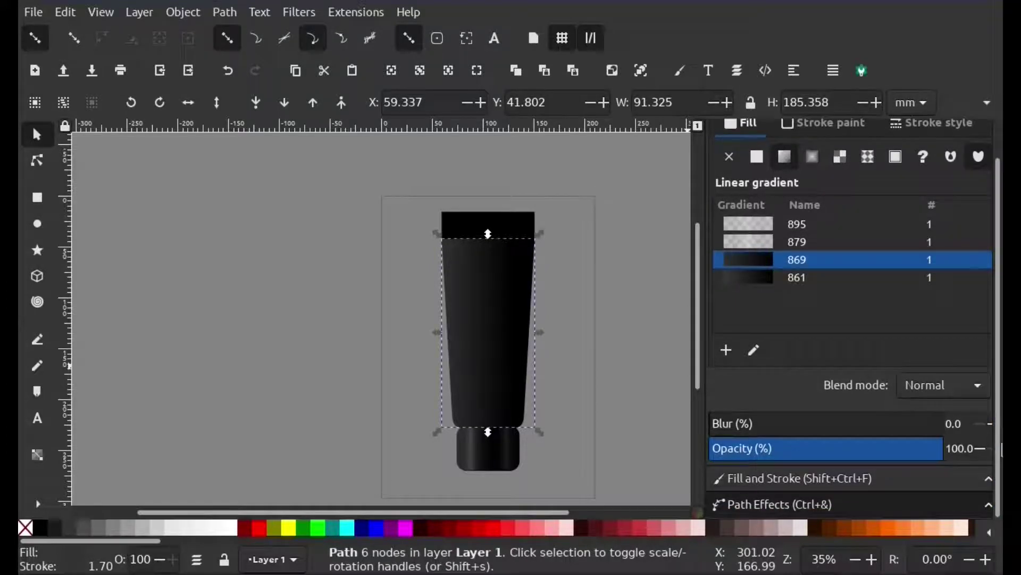
{"action": "left_click", "coordinate": [988, 128]}
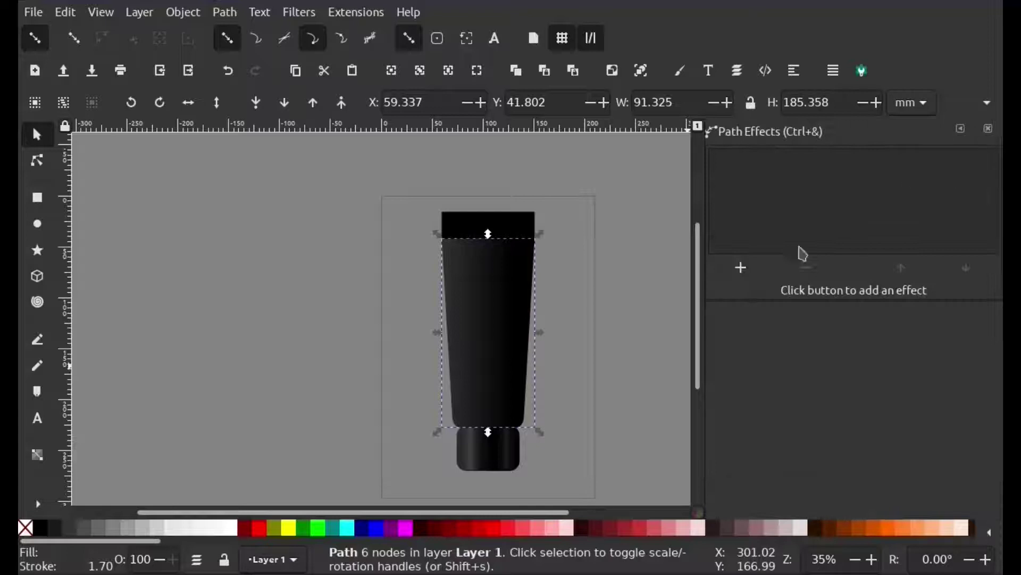
{"action": "left_click", "coordinate": [742, 268]}
{"action": "left_click", "coordinate": [605, 424]}
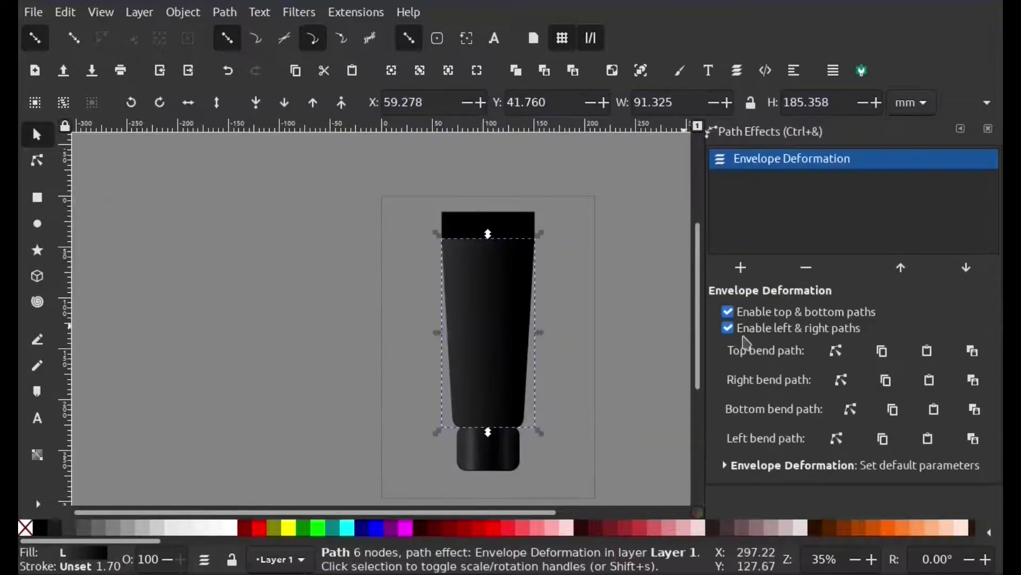
Step: Edit the right and left bend paths so both tube sides curve gently inward
{"action": "left_click", "coordinate": [841, 379]}
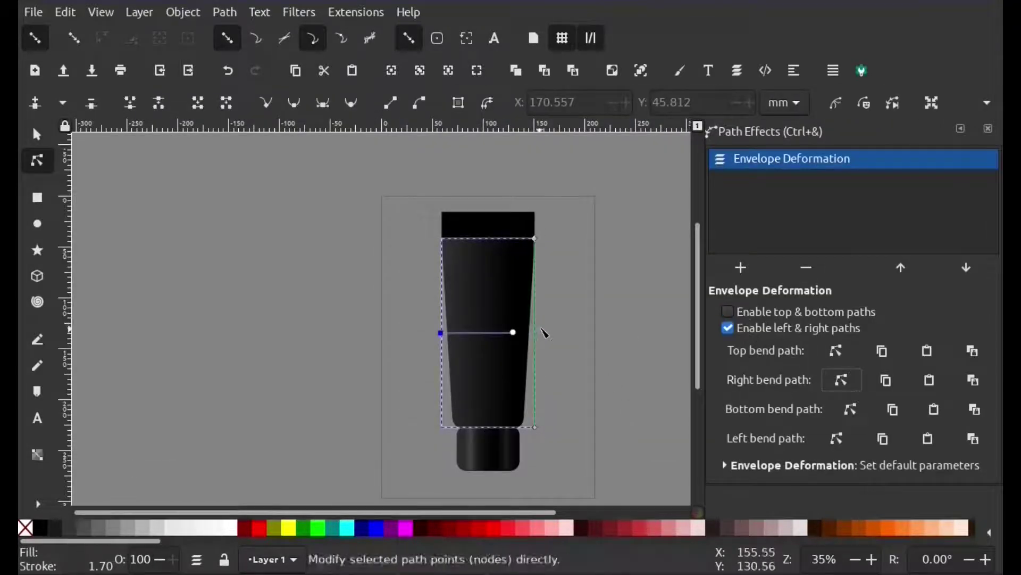
{"action": "scroll", "coordinate": [532, 337], "scroll_direction": "up", "scroll_amount": 2}
{"action": "scroll", "coordinate": [537, 349], "scroll_direction": "down", "scroll_amount": 1}
{"action": "left_click_drag", "start_coordinate": [532, 347], "coordinate": [530, 348]}
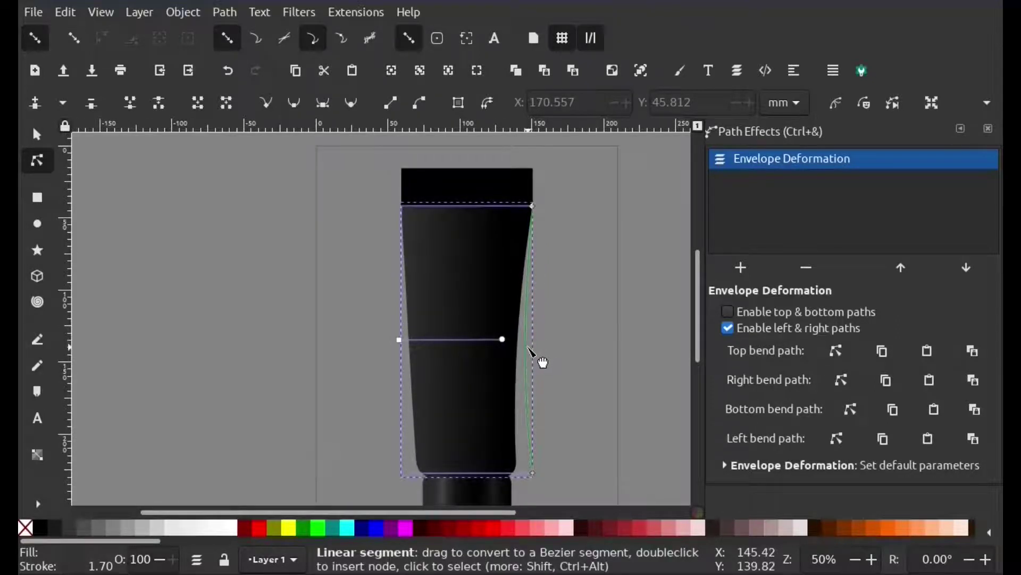
{"action": "left_click", "coordinate": [838, 439]}
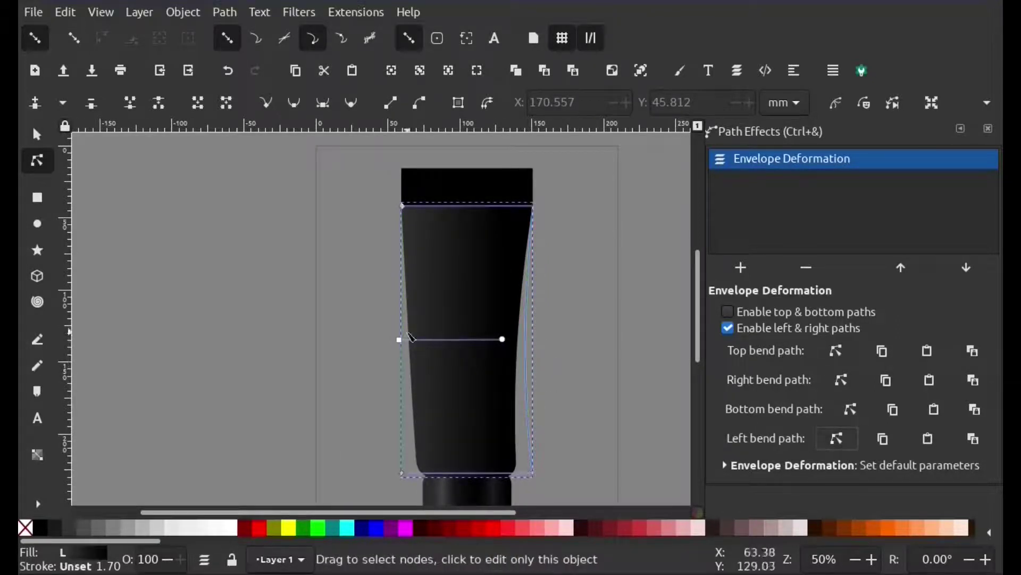
{"action": "left_click_drag", "start_coordinate": [403, 339], "coordinate": [414, 332]}
{"action": "left_click", "coordinate": [841, 380]}
{"action": "left_click_drag", "start_coordinate": [530, 339], "coordinate": [528, 337]}
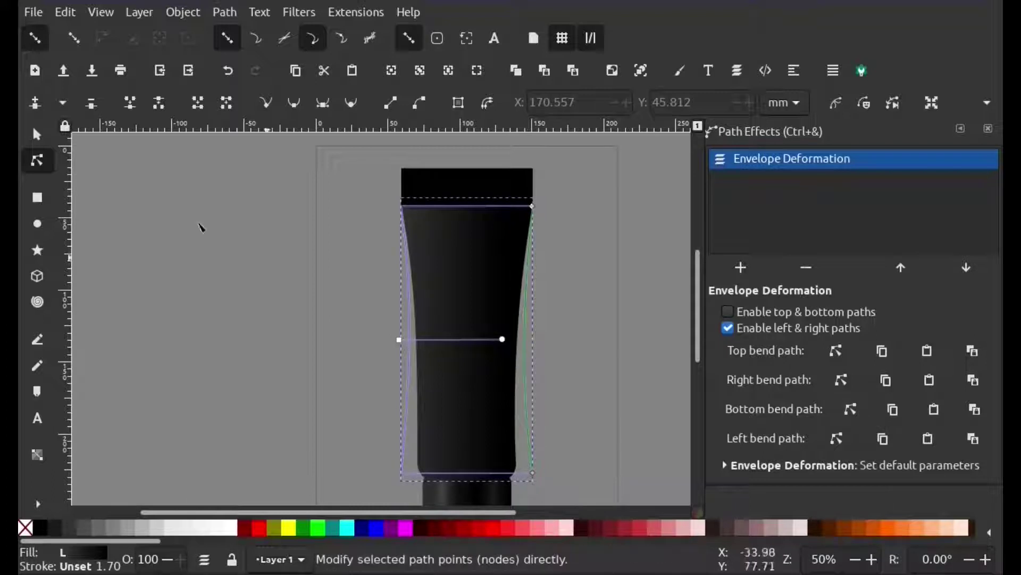
{"action": "left_click", "coordinate": [34, 136]}
{"action": "left_click", "coordinate": [570, 321]}
{"action": "scroll", "coordinate": [567, 346], "scroll_direction": "down", "scroll_amount": 2}
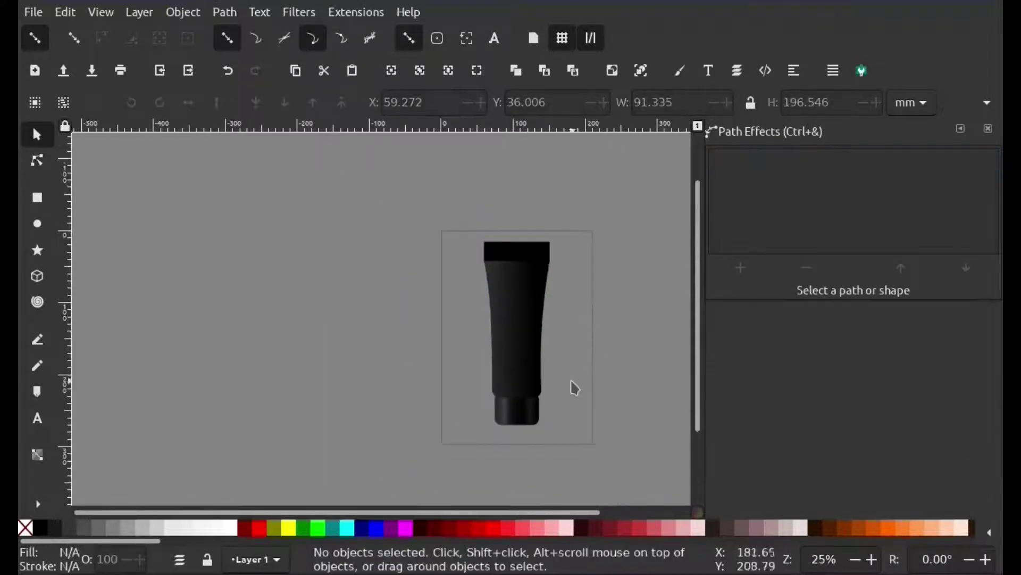
Step: Stretch both cap highlight strips slightly taller
{"action": "scroll", "coordinate": [580, 393], "scroll_direction": "up", "scroll_amount": 2}
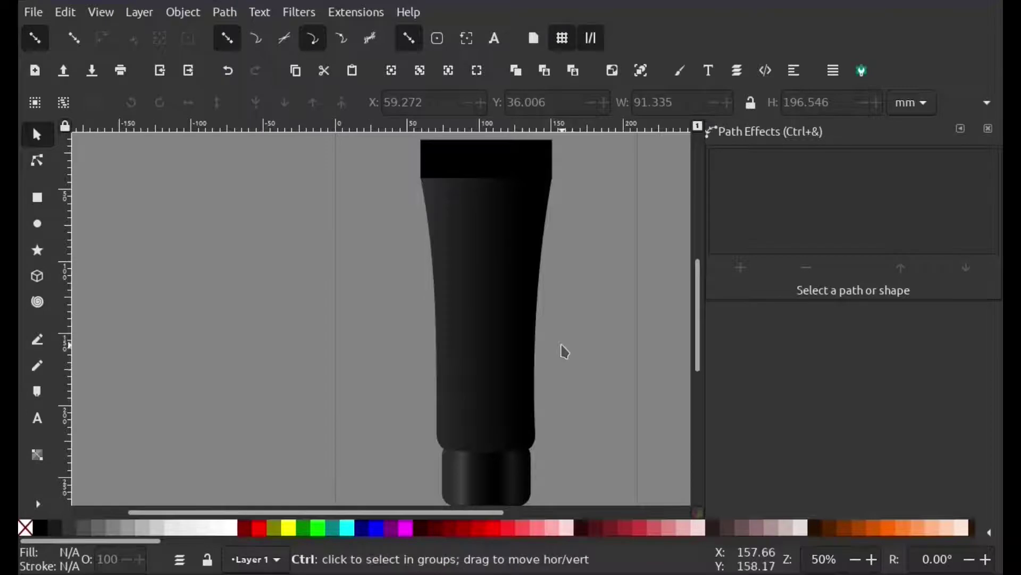
{"action": "scroll", "coordinate": [569, 361], "scroll_direction": "down", "scroll_amount": 3}
{"action": "scroll", "coordinate": [550, 425], "scroll_direction": "up", "scroll_amount": 3}
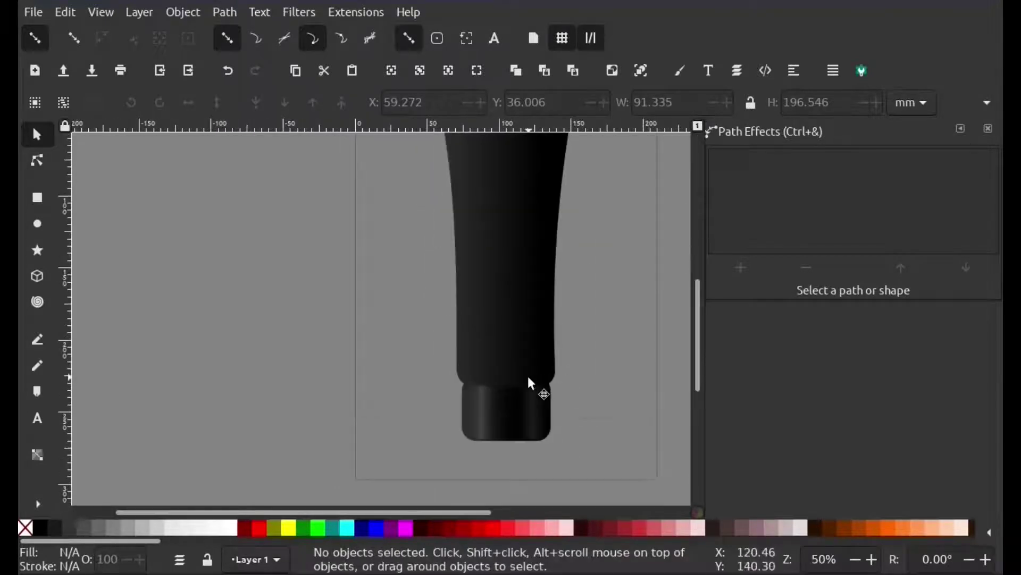
{"action": "left_click", "coordinate": [508, 431]}
{"action": "scroll", "coordinate": [500, 451], "scroll_direction": "up", "scroll_amount": 3}
{"action": "scroll", "coordinate": [500, 451], "scroll_direction": "down", "scroll_amount": 5}
{"action": "left_click", "coordinate": [465, 301], "text": "shift"}
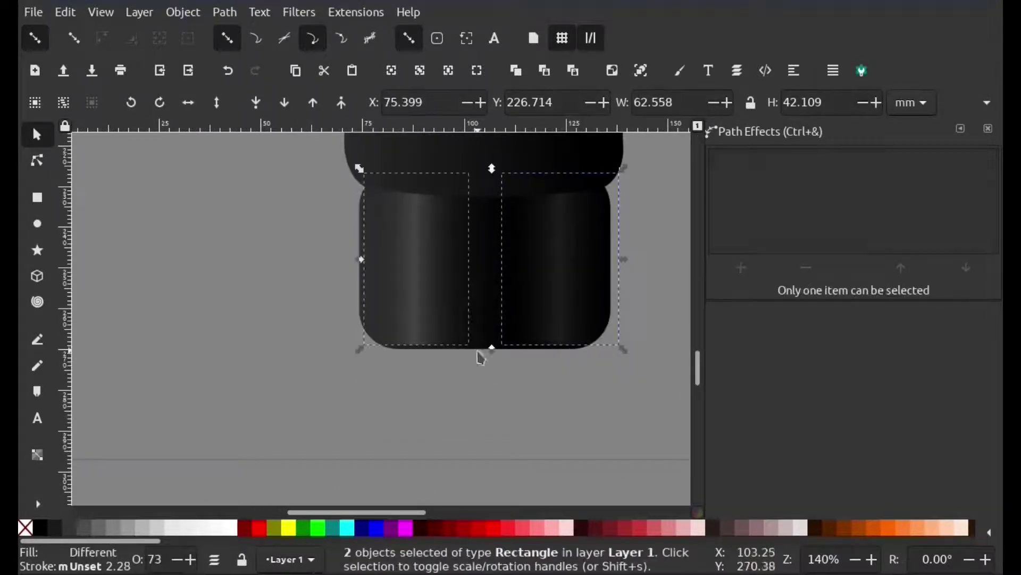
{"action": "left_click_drag", "start_coordinate": [484, 355], "coordinate": [490, 365]}
{"action": "left_click", "coordinate": [547, 381]}
Step: Pull the cap body's gradient end point to the left
{"action": "scroll", "coordinate": [600, 335], "scroll_direction": "down", "scroll_amount": 4}
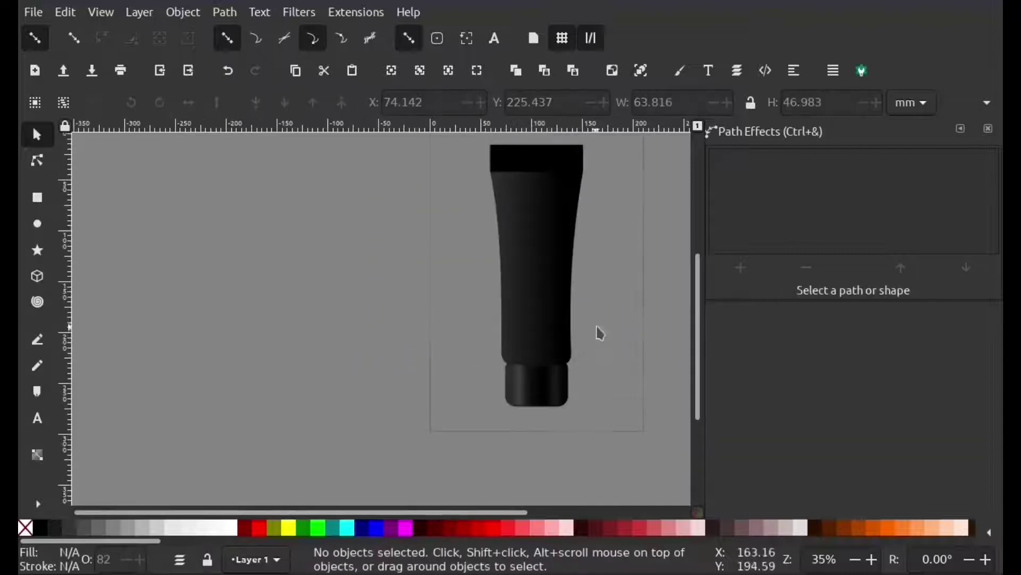
{"action": "scroll", "coordinate": [622, 358], "scroll_direction": "up", "scroll_amount": 1}
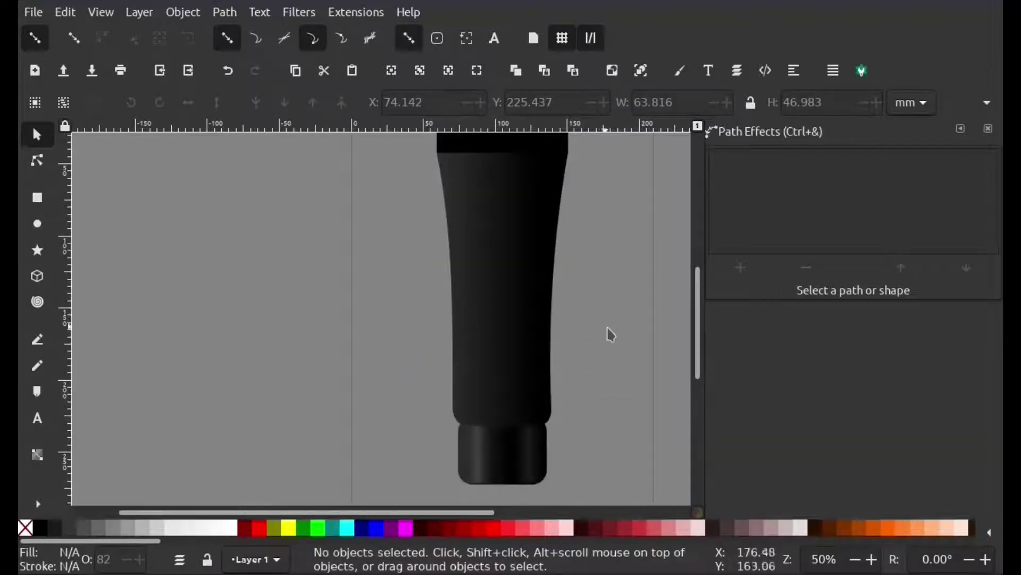
{"action": "scroll", "coordinate": [611, 334], "scroll_direction": "up", "scroll_amount": 4}
{"action": "scroll", "coordinate": [559, 402], "scroll_direction": "down", "scroll_amount": 2}
{"action": "left_click", "coordinate": [372, 426]}
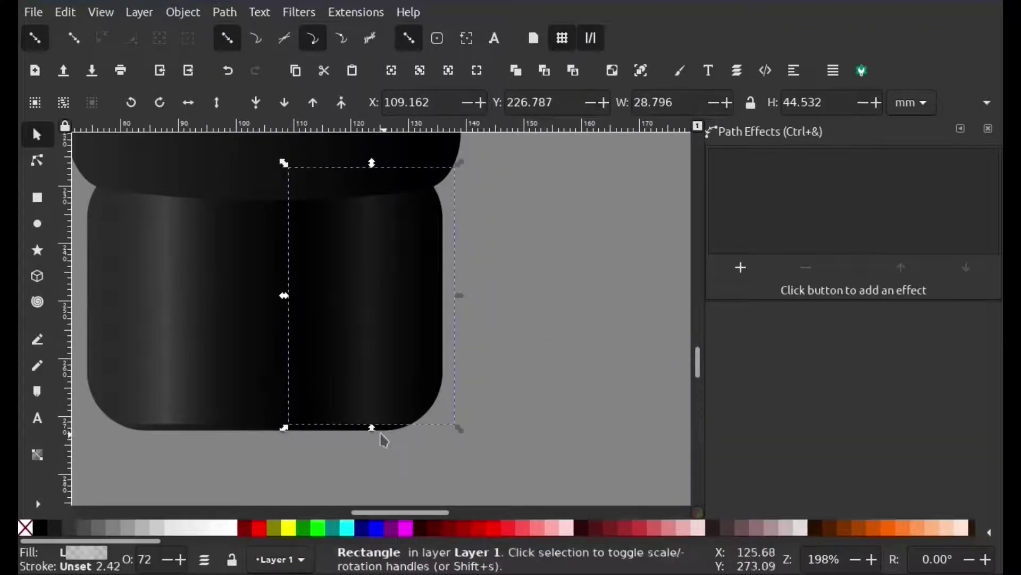
{"action": "left_click", "coordinate": [673, 74]}
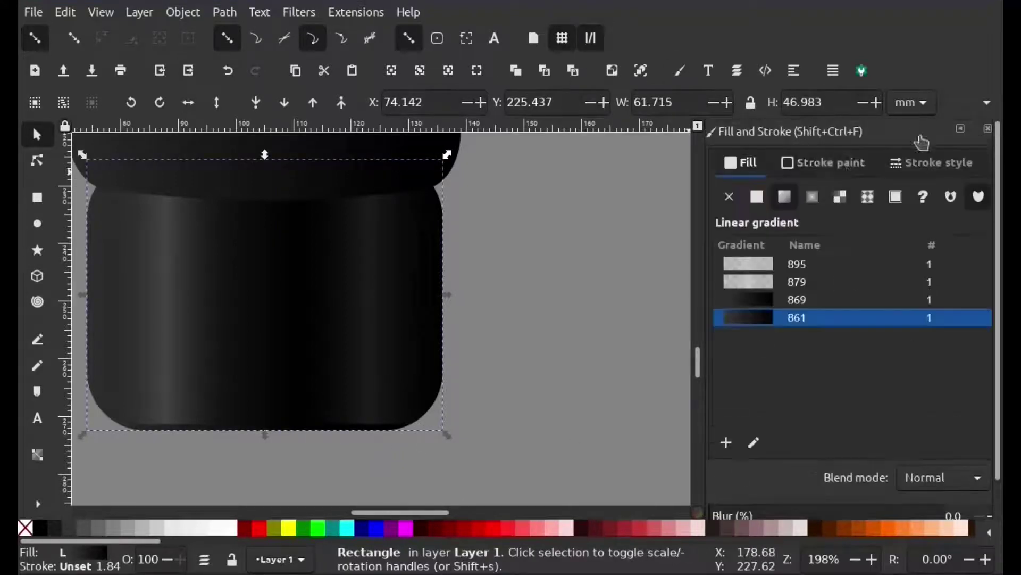
{"action": "left_click", "coordinate": [757, 447]}
{"action": "left_click_drag", "start_coordinate": [298, 302], "coordinate": [274, 299]}
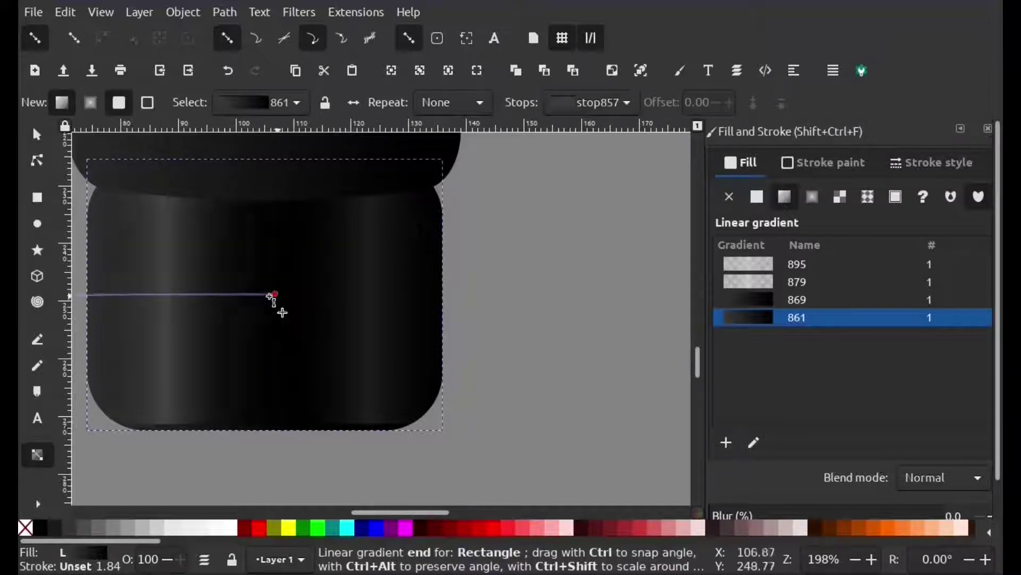
{"action": "key", "text": "s"}
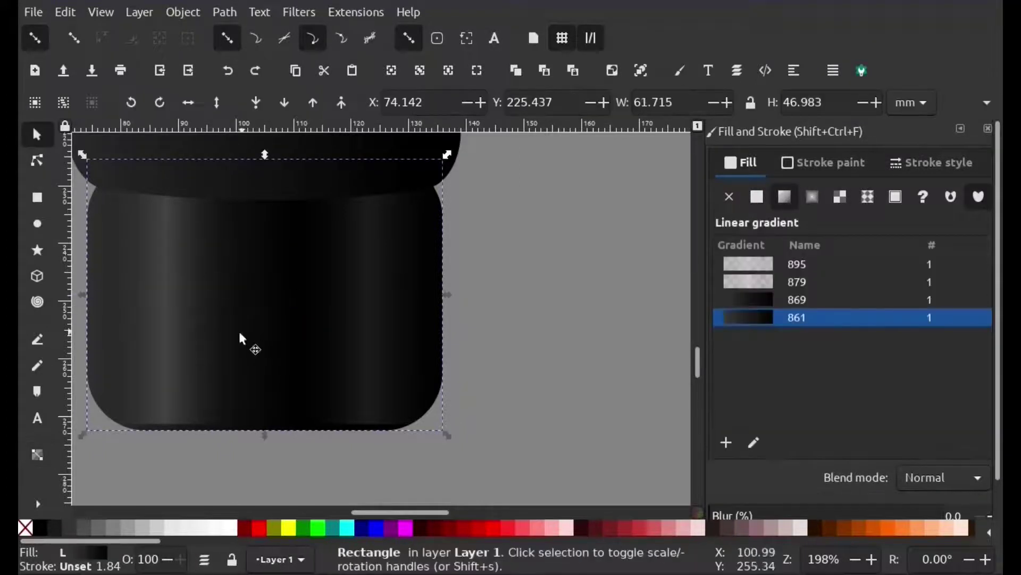
Step: Darken the cap gradient's starting stop to about Lightness 15
{"action": "left_click", "coordinate": [239, 334]}
{"action": "left_click", "coordinate": [347, 427]}
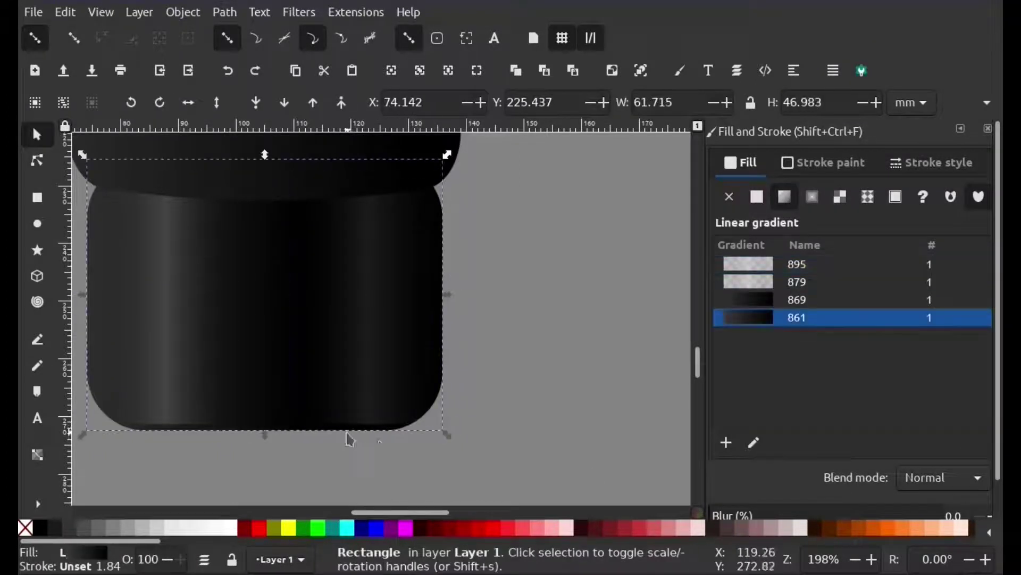
{"action": "left_click", "coordinate": [754, 442]}
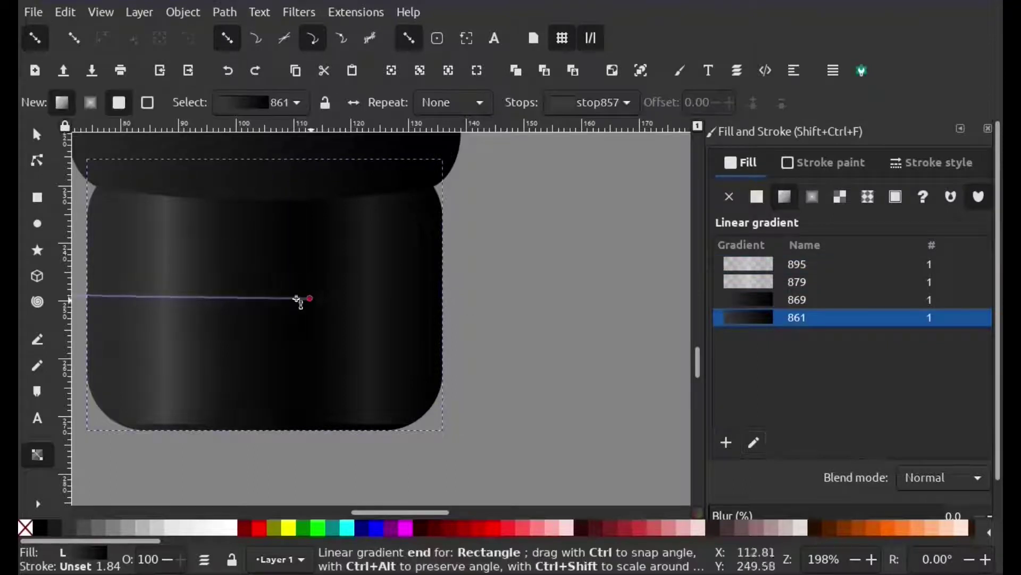
{"action": "left_click", "coordinate": [307, 301]}
{"action": "scroll", "coordinate": [248, 277], "scroll_direction": "down", "scroll_amount": 2}
{"action": "left_click", "coordinate": [139, 286]}
{"action": "left_click", "coordinate": [776, 340]}
{"action": "left_click_drag", "start_coordinate": [777, 340], "coordinate": [770, 343]}
Step: Widen one cap highlight strip to the right
{"action": "key", "text": "s"}
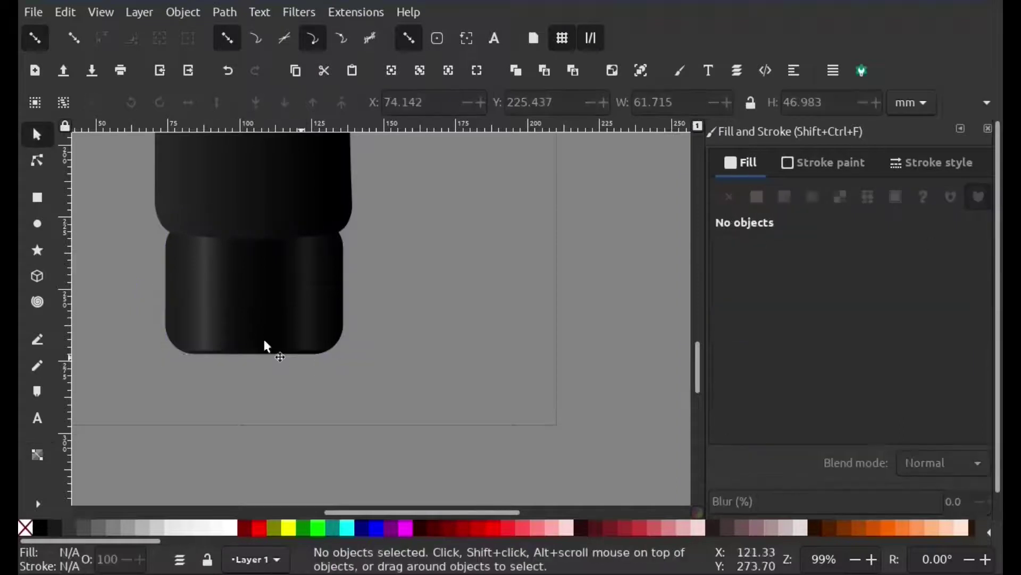
{"action": "left_click", "coordinate": [234, 303]}
{"action": "left_click_drag", "start_coordinate": [249, 286], "coordinate": [261, 286]}
{"action": "left_click", "coordinate": [467, 365]}
{"action": "scroll", "coordinate": [376, 325], "scroll_direction": "down", "scroll_amount": 1}
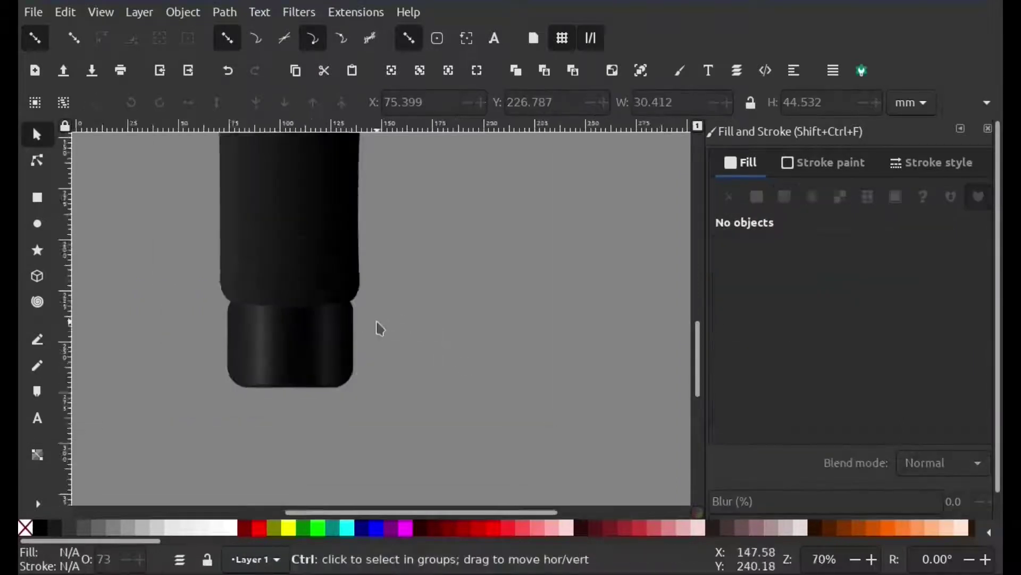
{"action": "scroll", "coordinate": [388, 312], "scroll_direction": "down", "scroll_amount": 2}
{"action": "scroll", "coordinate": [331, 326], "scroll_direction": "up", "scroll_amount": 3}
{"action": "scroll", "coordinate": [357, 316], "scroll_direction": "down", "scroll_amount": 3}
{"action": "scroll", "coordinate": [357, 317], "scroll_direction": "up", "scroll_amount": 2}
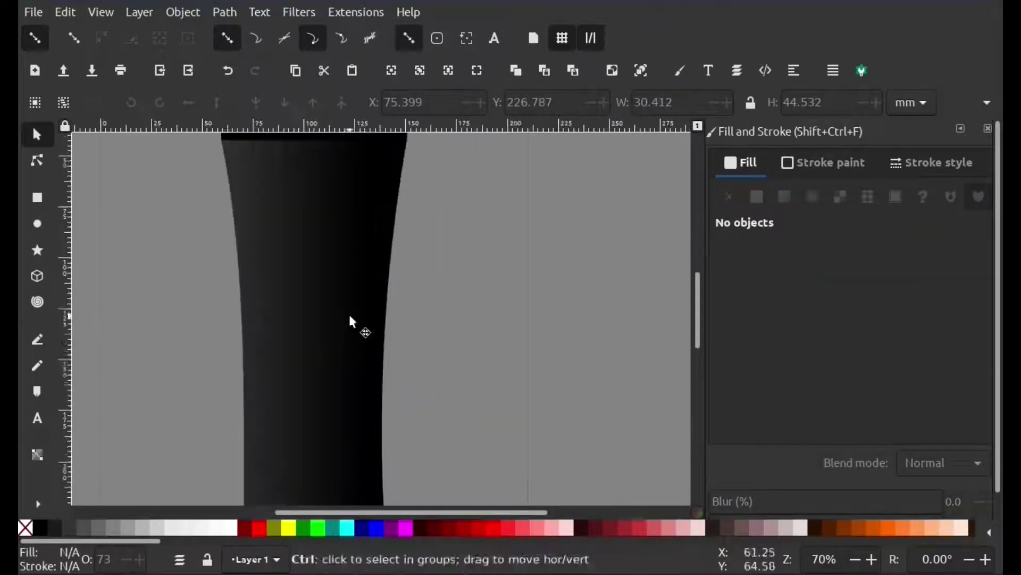
Step: Duplicate the tube body and move the copy to the right of the original
{"action": "left_click", "coordinate": [332, 259]}
{"action": "right_click", "coordinate": [332, 259]}
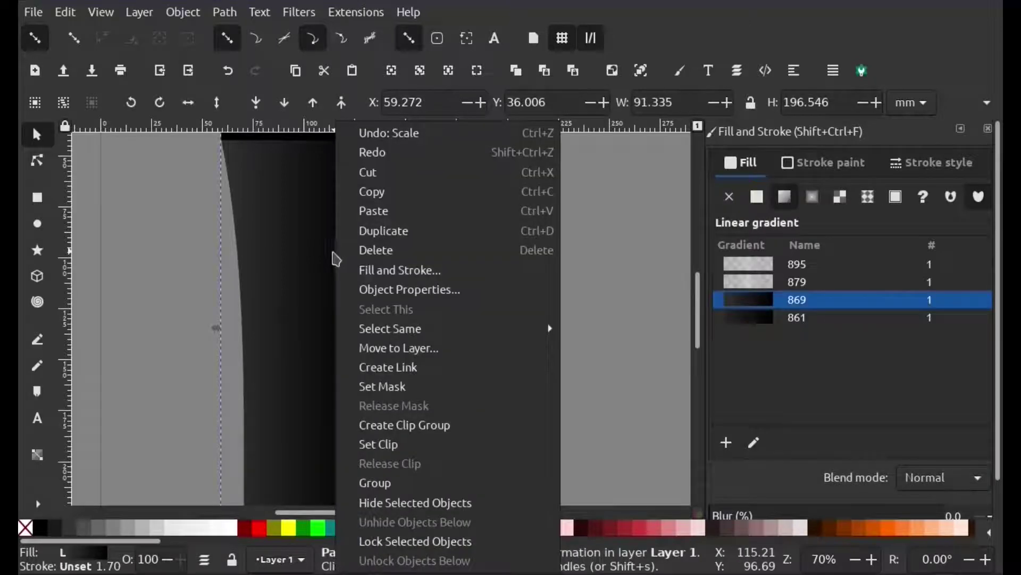
{"action": "left_click", "coordinate": [372, 230]}
{"action": "left_click_drag", "start_coordinate": [344, 267], "coordinate": [492, 271]}
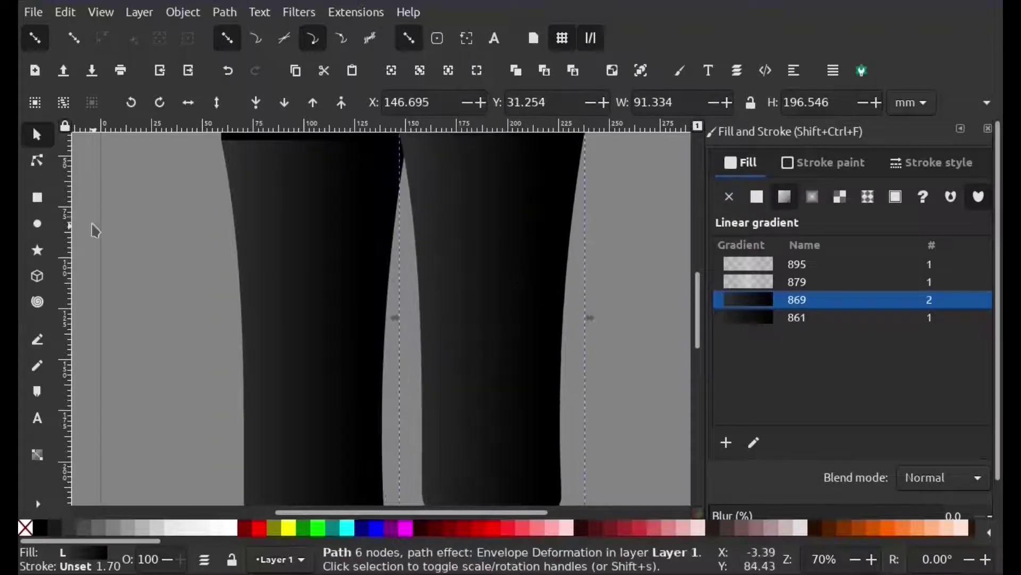
Step: Draw a dark rectangle over the copy's right half, fitted to the tube's height
{"action": "key", "text": "r"}
{"action": "scroll", "coordinate": [524, 224], "scroll_direction": "down", "scroll_amount": 1}
{"action": "mouse_move", "coordinate": [644, 151]}
{"action": "left_mouse_down"}
{"action": "mouse_move", "coordinate": [582, 315]}
{"action": "mouse_move", "coordinate": [577, 458]}
{"action": "mouse_move", "coordinate": [569, 458]}
{"action": "left_mouse_up"}
{"action": "key", "text": "s"}
{"action": "left_click_drag", "start_coordinate": [511, 265], "coordinate": [587, 262]}
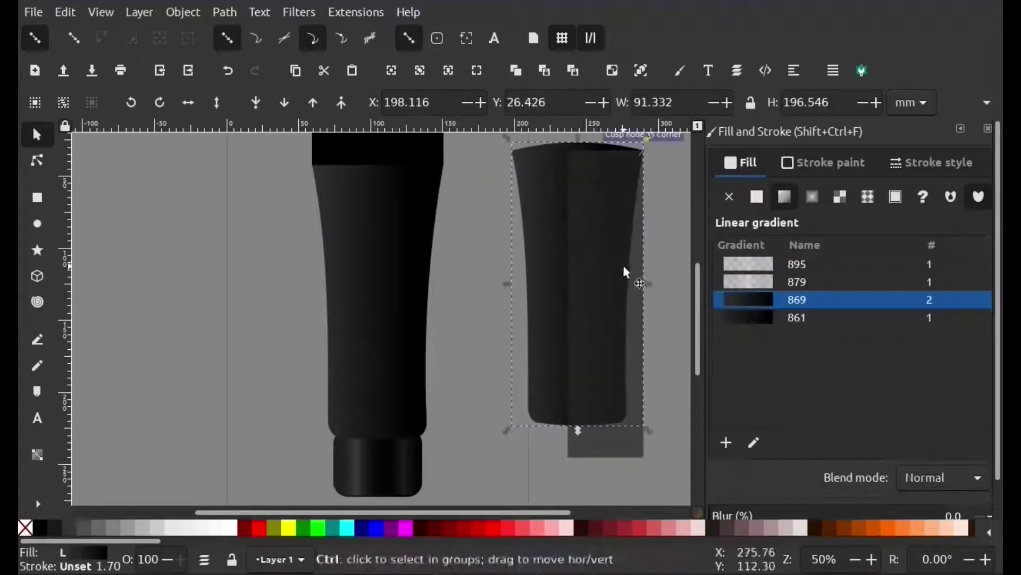
{"action": "left_click", "coordinate": [617, 450]}
{"action": "left_click_drag", "start_coordinate": [606, 461], "coordinate": [610, 422]}
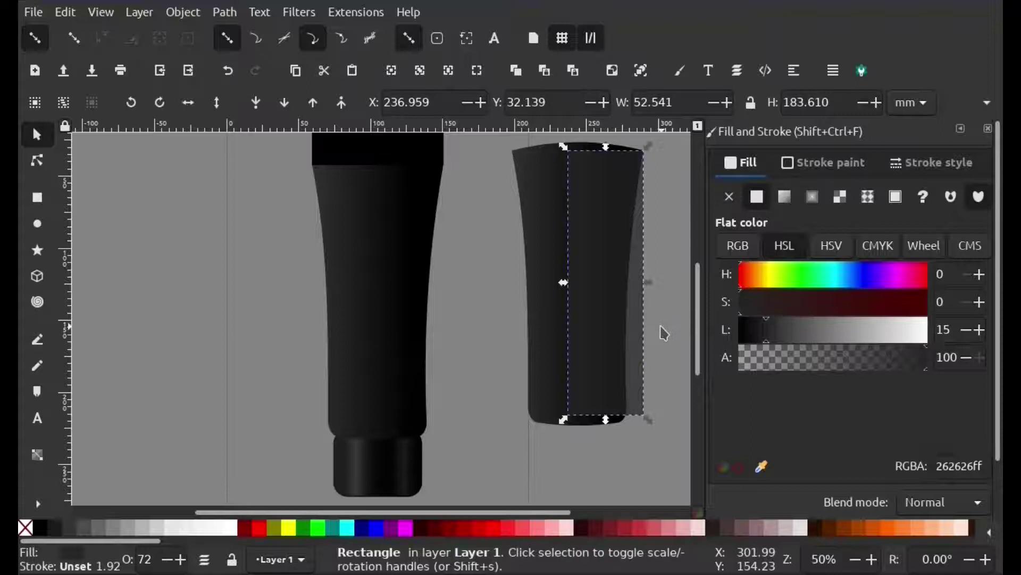
Step: Select the tube copy with the rectangle and apply a path cut operation
{"action": "scroll", "coordinate": [657, 325], "scroll_direction": "up", "scroll_amount": 1, "text": "ctrl"}
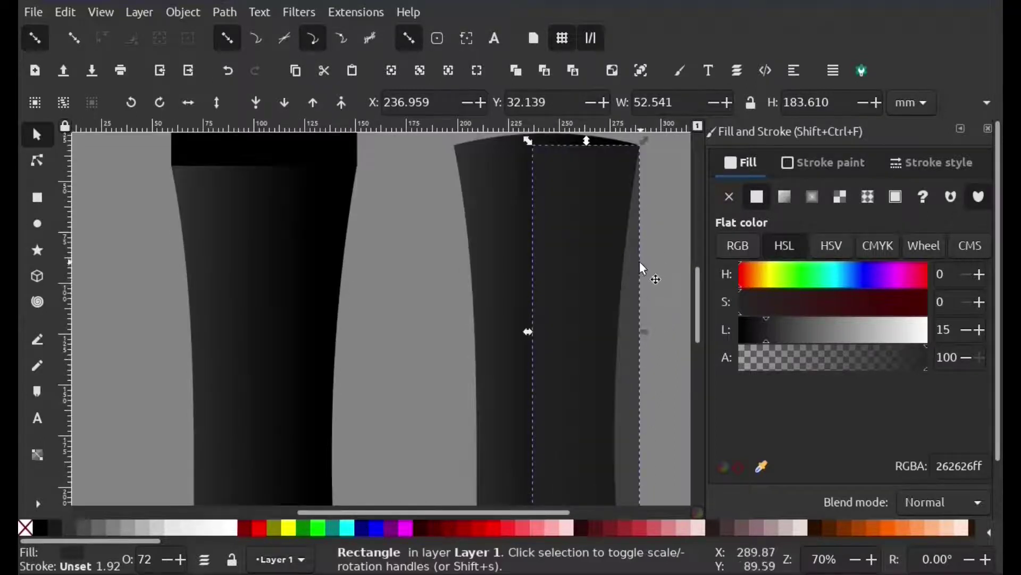
{"action": "scroll", "coordinate": [643, 243], "scroll_direction": "down", "scroll_amount": 10}
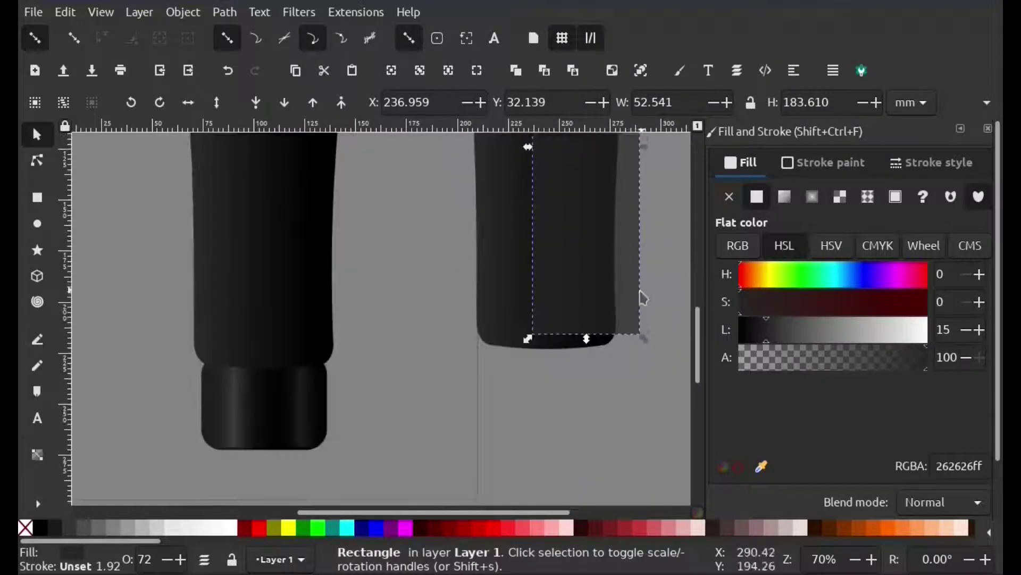
{"action": "left_click", "coordinate": [510, 268], "text": "shift"}
{"action": "left_click", "coordinate": [224, 12]}
{"action": "left_click", "coordinate": [258, 109]}
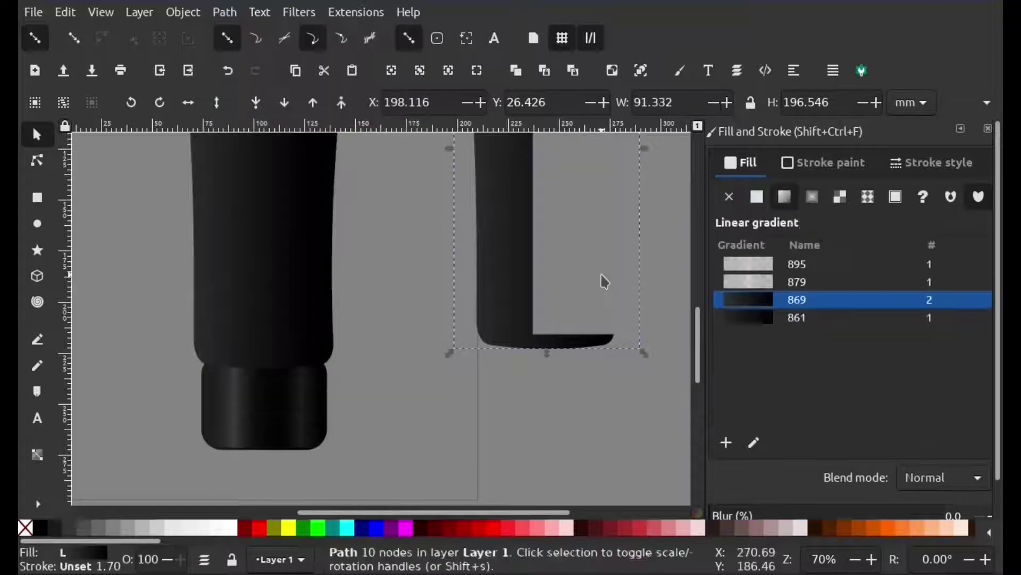
{"action": "left_click", "coordinate": [602, 282]}
Step: Fill the rectangle light grey f2f2f2, lower it behind the tube, and shift the tube over it
{"action": "scroll", "coordinate": [555, 269], "scroll_direction": "up", "scroll_amount": 3}
{"action": "left_click", "coordinate": [621, 360]}
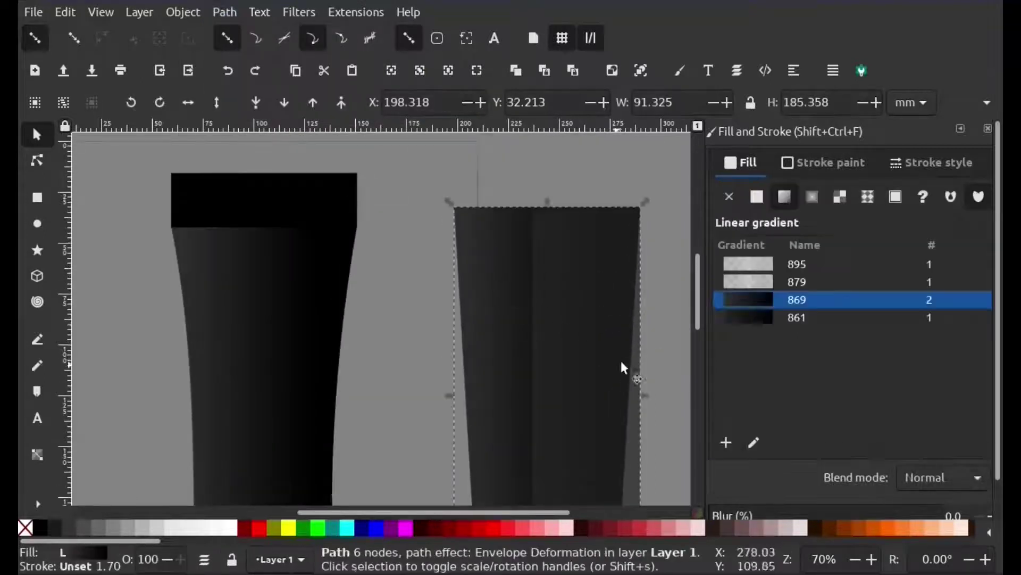
{"action": "left_click", "coordinate": [635, 445]}
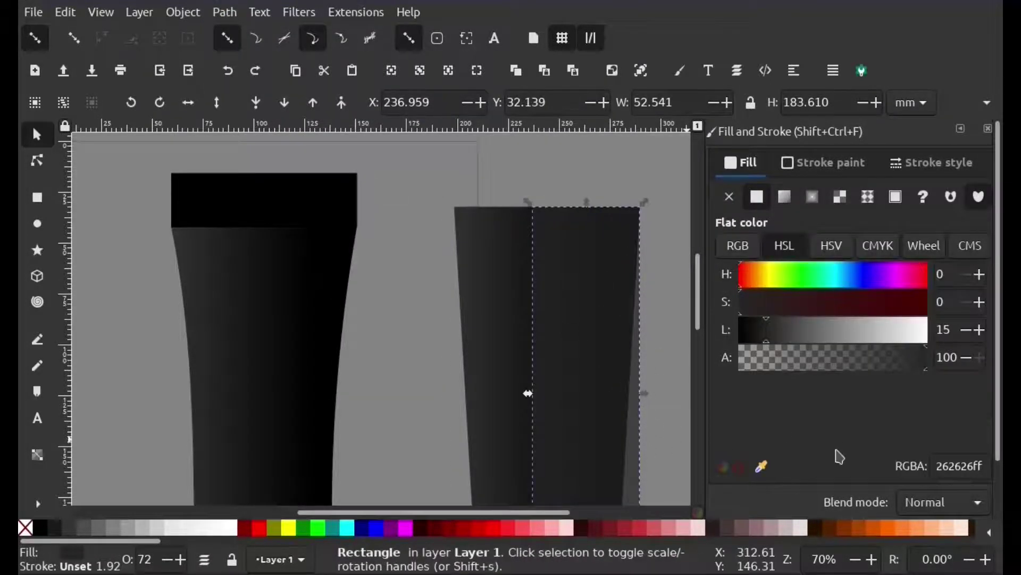
{"action": "left_click", "coordinate": [169, 529]}
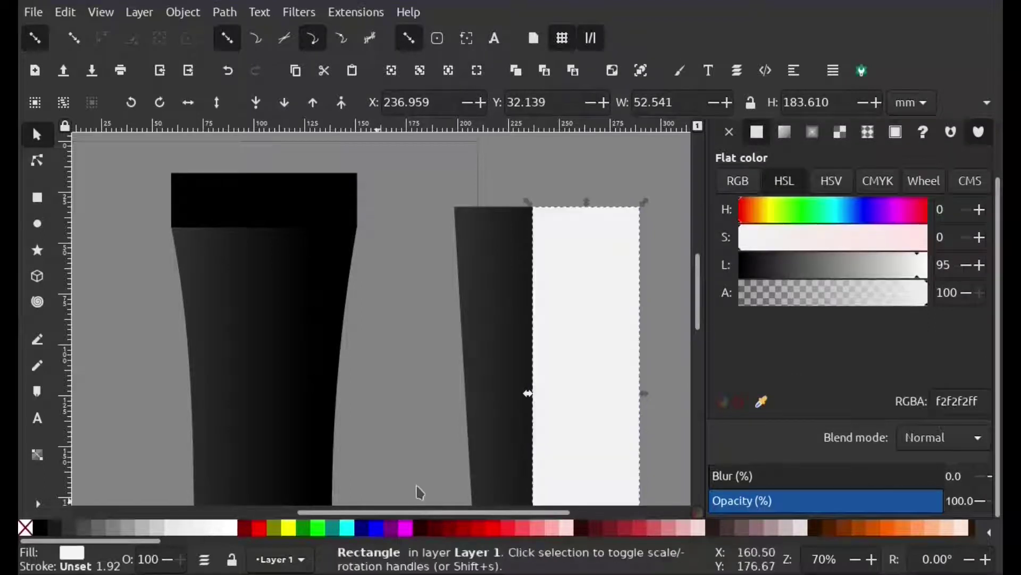
{"action": "left_click", "coordinate": [286, 105]}
{"action": "scroll", "coordinate": [595, 299], "scroll_direction": "down", "scroll_amount": 5}
{"action": "scroll", "coordinate": [655, 269], "scroll_direction": "up", "scroll_amount": 6}
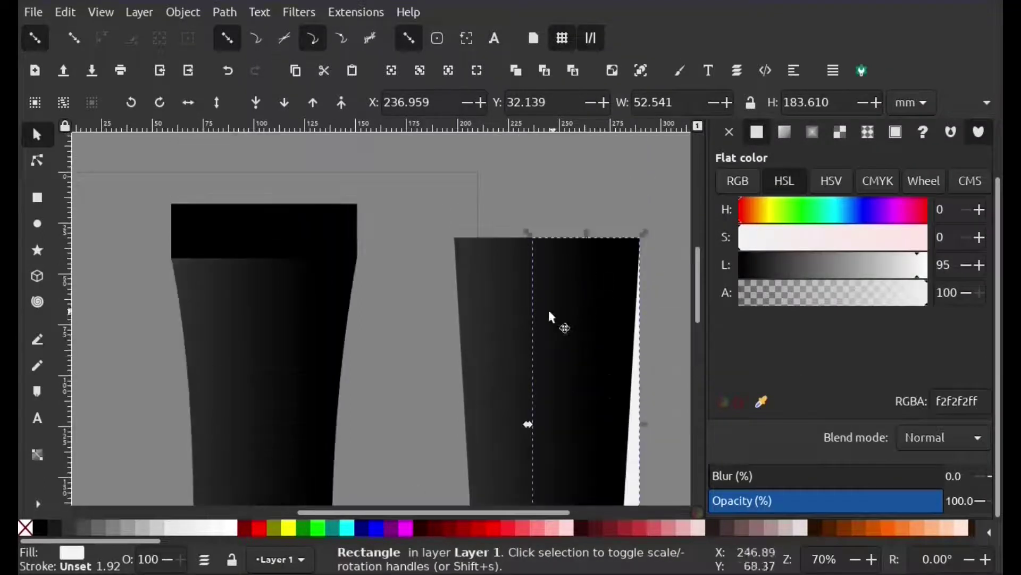
{"action": "left_click", "coordinate": [514, 338]}
{"action": "left_click_drag", "start_coordinate": [514, 337], "coordinate": [505, 343]}
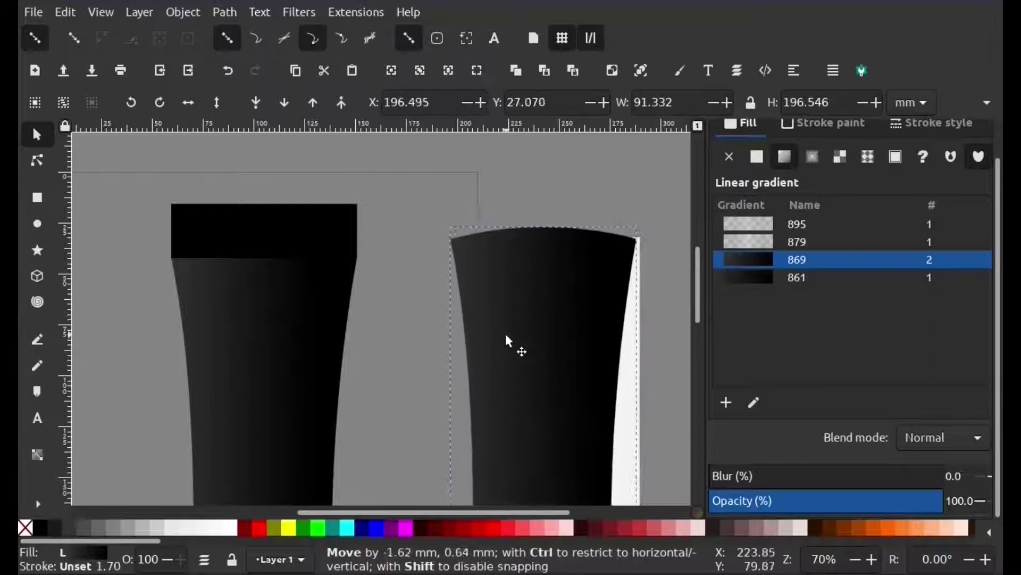
{"action": "scroll", "coordinate": [675, 342], "scroll_direction": "down", "scroll_amount": 5}
{"action": "left_click", "coordinate": [606, 337], "text": "shift"}
Step: Subtract the tube from the light rectangle with Path > Difference, leaving a 12.376 mm sliver
{"action": "left_click", "coordinate": [549, 296], "text": "alt+shift"}
{"action": "left_click", "coordinate": [502, 295], "text": "shift"}
{"action": "left_click", "coordinate": [225, 11]}
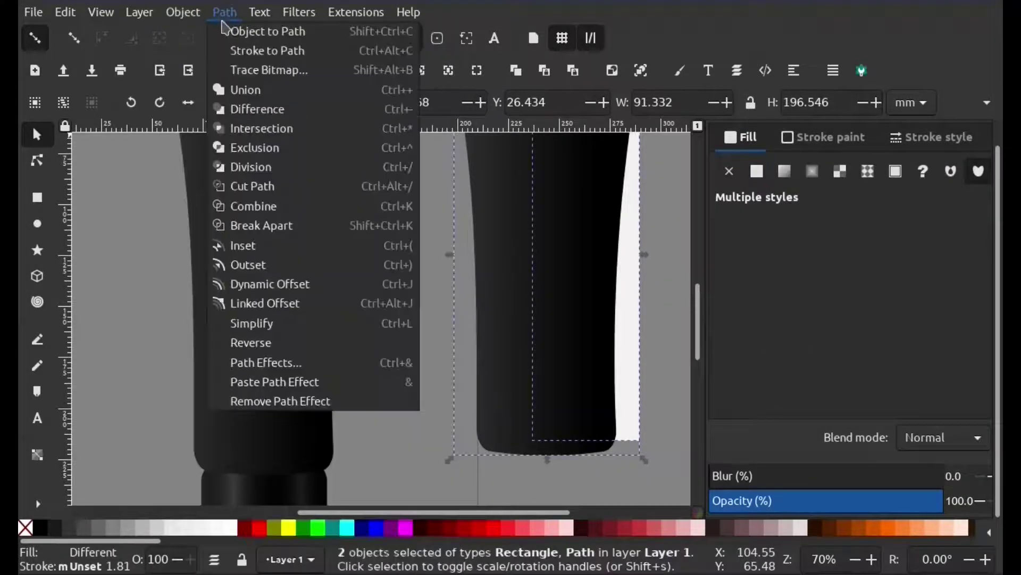
{"action": "left_click", "coordinate": [318, 110]}
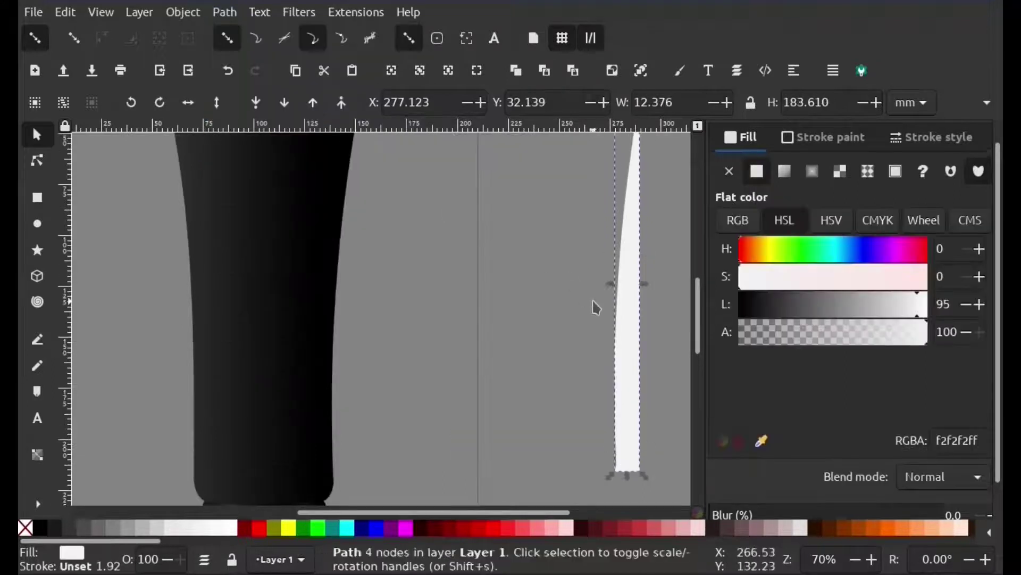
Step: Move the white sliver onto the left tube's body and fine-tune its position
{"action": "left_click_drag", "start_coordinate": [625, 293], "coordinate": [315, 316]}
{"action": "scroll", "coordinate": [315, 330], "scroll_direction": "up", "scroll_amount": 5}
{"action": "left_click_drag", "start_coordinate": [316, 357], "coordinate": [319, 354]}
{"action": "scroll", "coordinate": [303, 393], "scroll_direction": "down", "scroll_amount": 5}
{"action": "scroll", "coordinate": [303, 393], "scroll_direction": "down", "scroll_amount": 4}
{"action": "scroll", "coordinate": [330, 326], "scroll_direction": "up", "scroll_amount": 5}
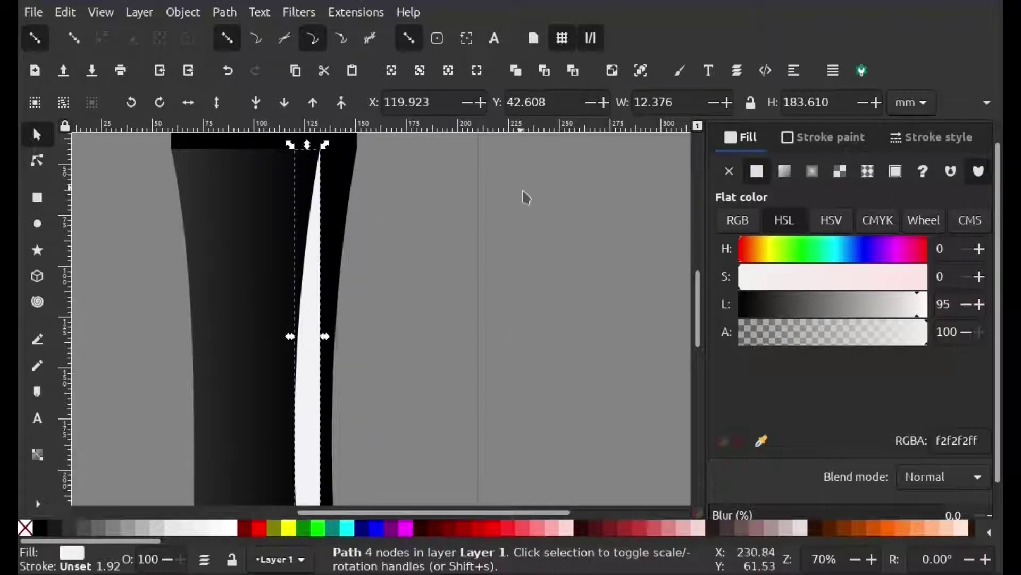
Step: Add Envelope Deformation with left/right bending off and curve the sliver via its top bend path
{"action": "left_click", "coordinate": [224, 12]}
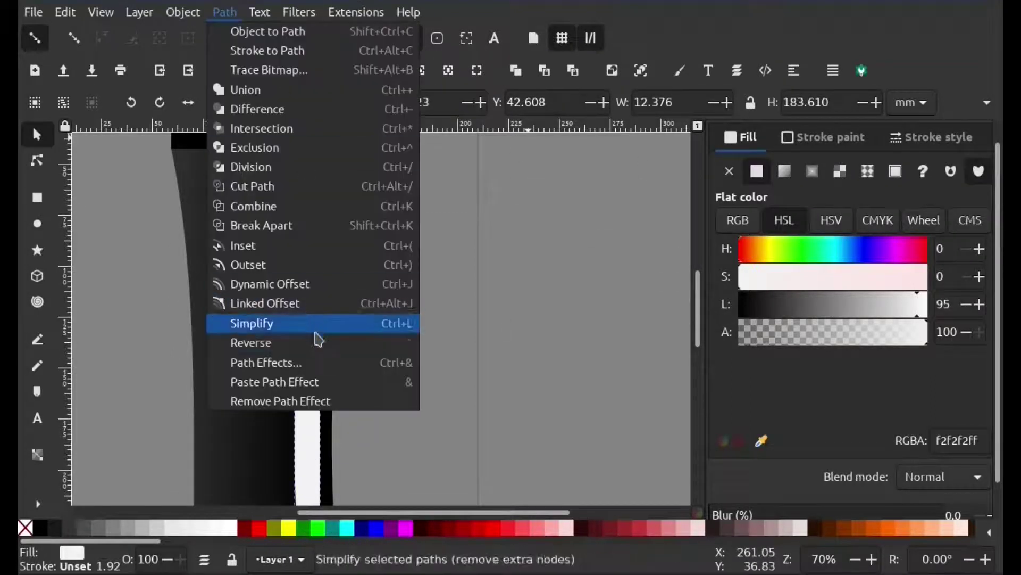
{"action": "left_click", "coordinate": [315, 360]}
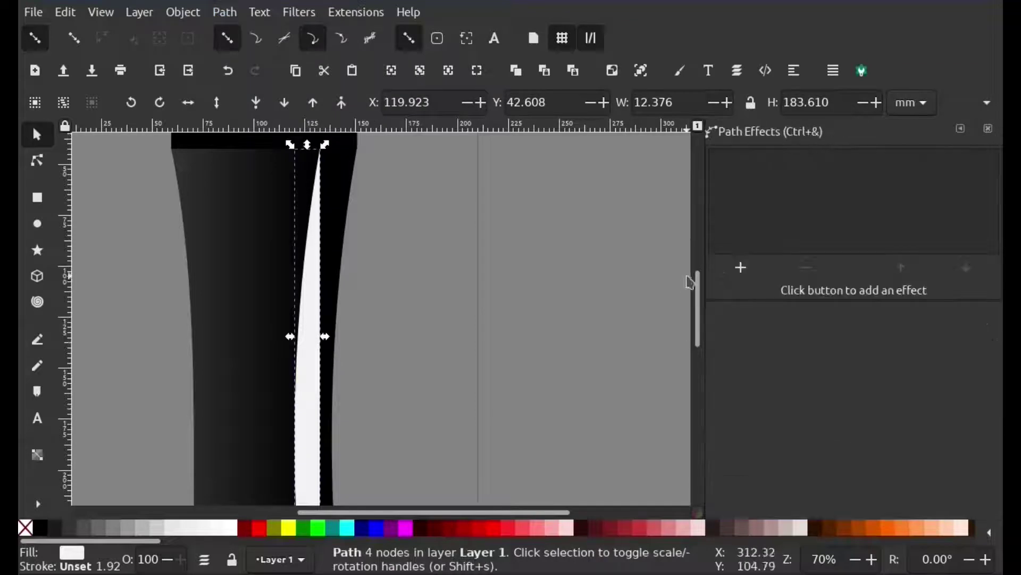
{"action": "left_click", "coordinate": [740, 270]}
{"action": "left_click", "coordinate": [597, 419]}
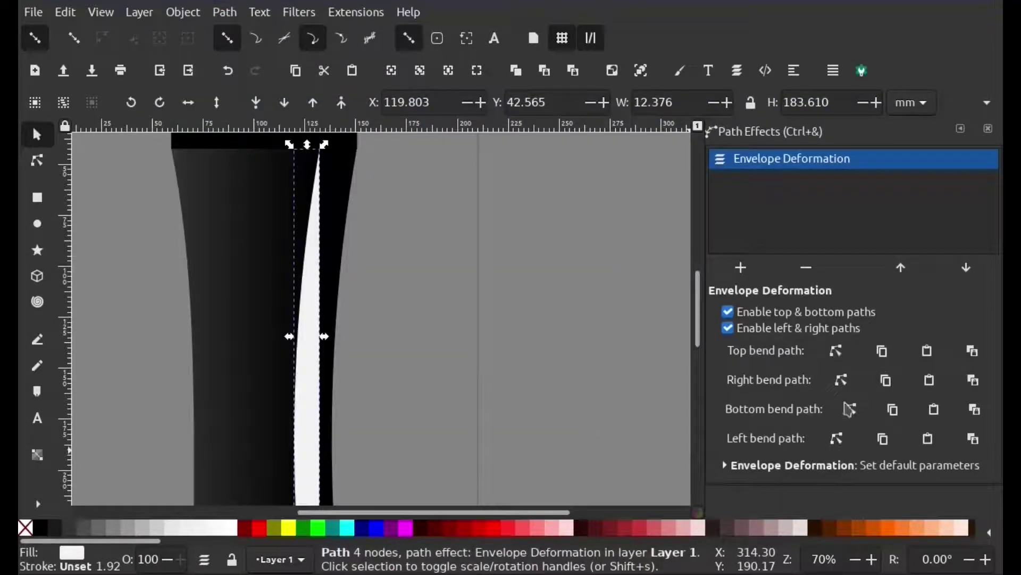
{"action": "left_click", "coordinate": [795, 332]}
{"action": "left_click", "coordinate": [836, 350]}
{"action": "left_click_drag", "start_coordinate": [324, 153], "coordinate": [353, 158]}
Step: Resize and reposition the curved sliver into a 26.867 mm-wide highlight on the tube's right side
{"action": "scroll", "coordinate": [312, 274], "scroll_direction": "down", "scroll_amount": 1}
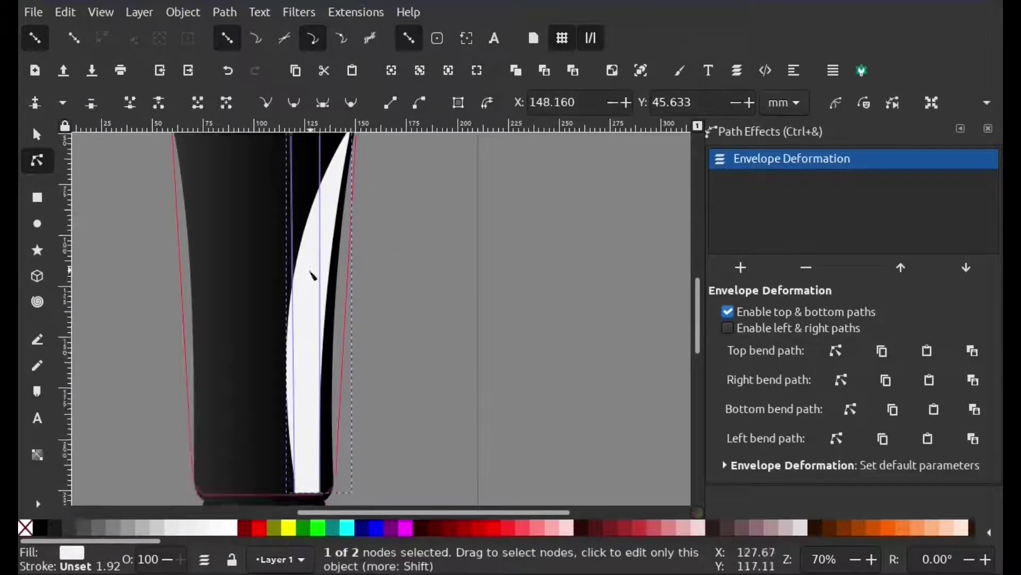
{"action": "key", "text": "s"}
{"action": "left_click_drag", "start_coordinate": [351, 339], "coordinate": [353, 340]}
{"action": "left_click_drag", "start_coordinate": [315, 298], "coordinate": [322, 303]}
{"action": "scroll", "coordinate": [428, 353], "scroll_direction": "down", "scroll_amount": 1}
{"action": "left_click_drag", "start_coordinate": [377, 353], "coordinate": [382, 353]}
Step: Draw a rectangle over the sliver's bottom end and subtract it with Path > Difference
{"action": "key", "text": "r"}
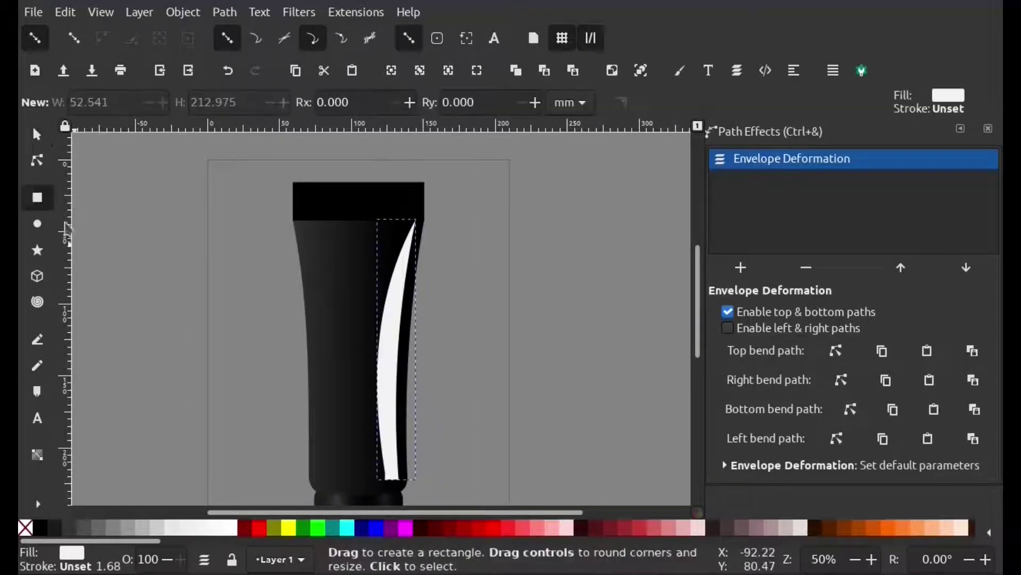
{"action": "scroll", "coordinate": [399, 353], "scroll_direction": "up", "scroll_amount": 2}
{"action": "left_click_drag", "start_coordinate": [421, 322], "coordinate": [345, 381]}
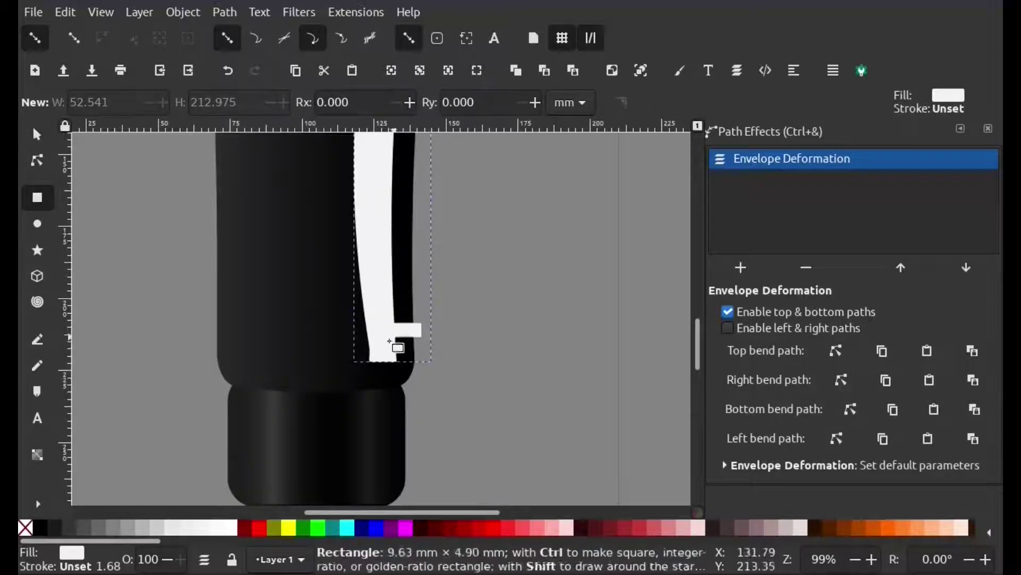
{"action": "left_click", "coordinate": [37, 134]}
{"action": "left_click", "coordinate": [375, 258], "text": "shift"}
{"action": "left_click", "coordinate": [224, 12]}
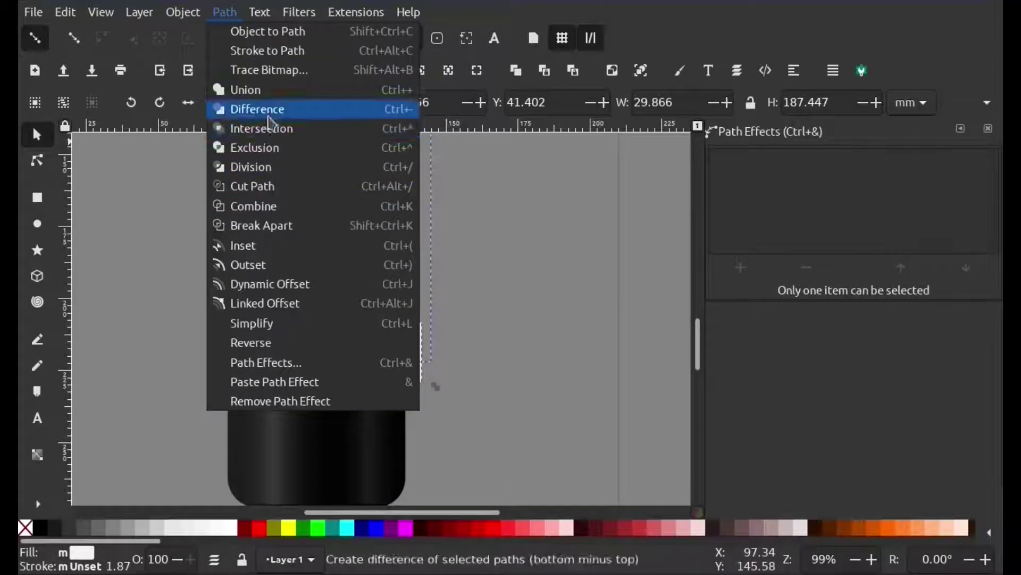
{"action": "left_click", "coordinate": [269, 117]}
Step: Stretch the trimmed highlight to 184.554 mm tall toward the neck and nudge it down-right
{"action": "left_click_drag", "start_coordinate": [385, 322], "coordinate": [400, 382]}
{"action": "scroll", "coordinate": [440, 319], "scroll_direction": "up", "scroll_amount": 3}
{"action": "scroll", "coordinate": [463, 308], "scroll_direction": "up", "scroll_amount": 3}
{"action": "key", "text": "Escape"}
{"action": "scroll", "coordinate": [468, 336], "scroll_direction": "down", "scroll_amount": 3, "text": "ctrl"}
{"action": "scroll", "coordinate": [455, 398], "scroll_direction": "up", "scroll_amount": 1, "text": "ctrl"}
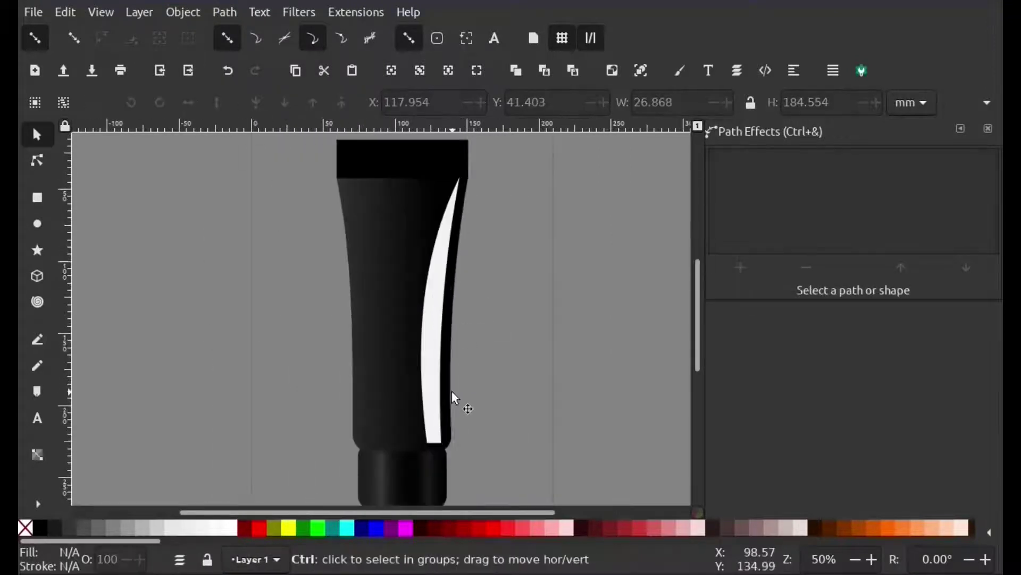
{"action": "scroll", "coordinate": [452, 380], "scroll_direction": "up", "scroll_amount": 1, "text": "ctrl"}
{"action": "scroll", "coordinate": [433, 326], "scroll_direction": "up", "scroll_amount": 2, "text": "ctrl"}
{"action": "scroll", "coordinate": [449, 306], "scroll_direction": "up", "scroll_amount": 1}
{"action": "left_click_drag", "start_coordinate": [471, 313], "coordinate": [479, 319]}
Step: Add another Envelope Deformation and pull the right bend path's bottom left to curve the highlight
{"action": "scroll", "coordinate": [559, 353], "scroll_direction": "down", "scroll_amount": 4, "text": "ctrl"}
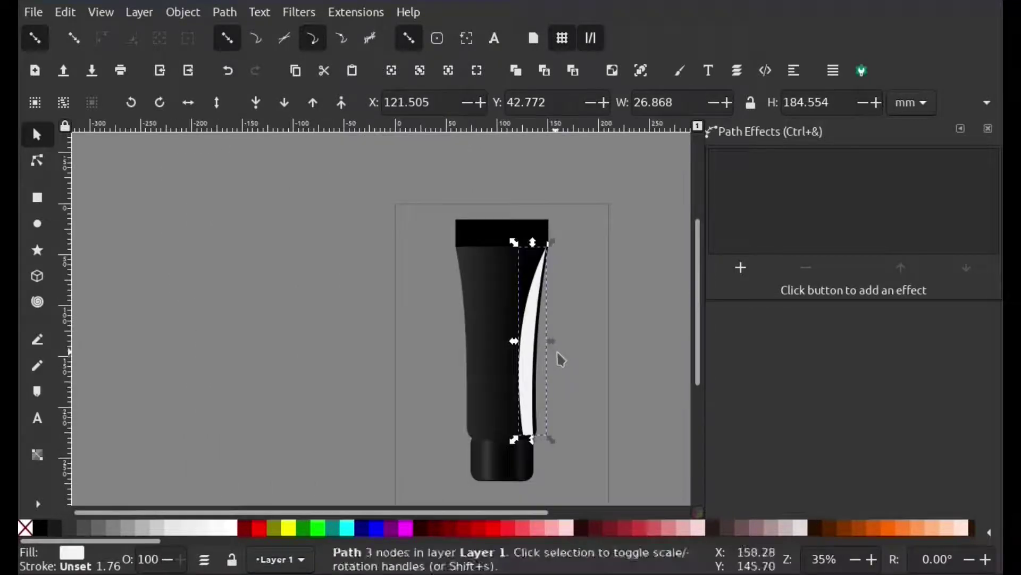
{"action": "scroll", "coordinate": [543, 378], "scroll_direction": "up", "scroll_amount": 3, "text": "ctrl"}
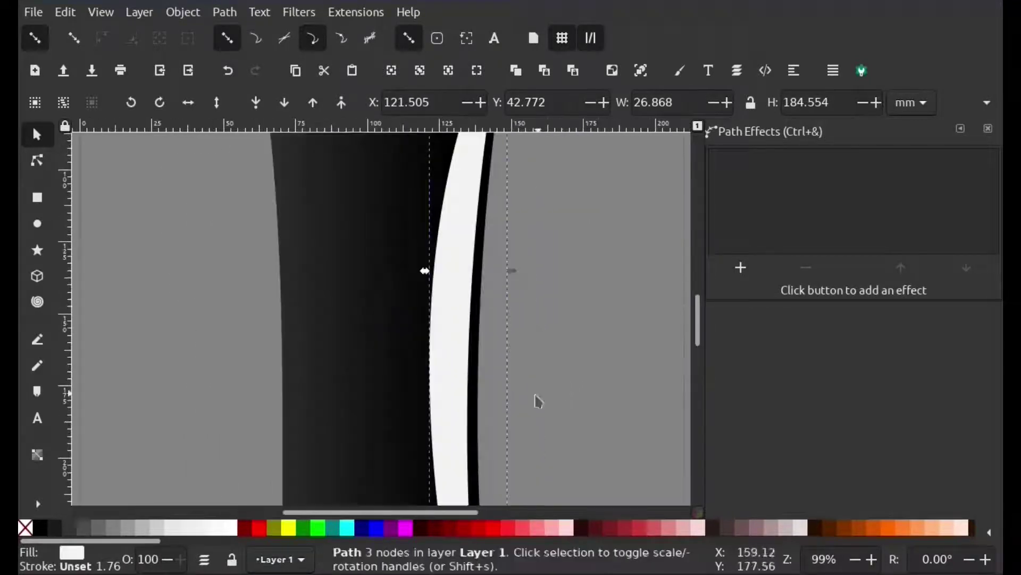
{"action": "left_click", "coordinate": [751, 272]}
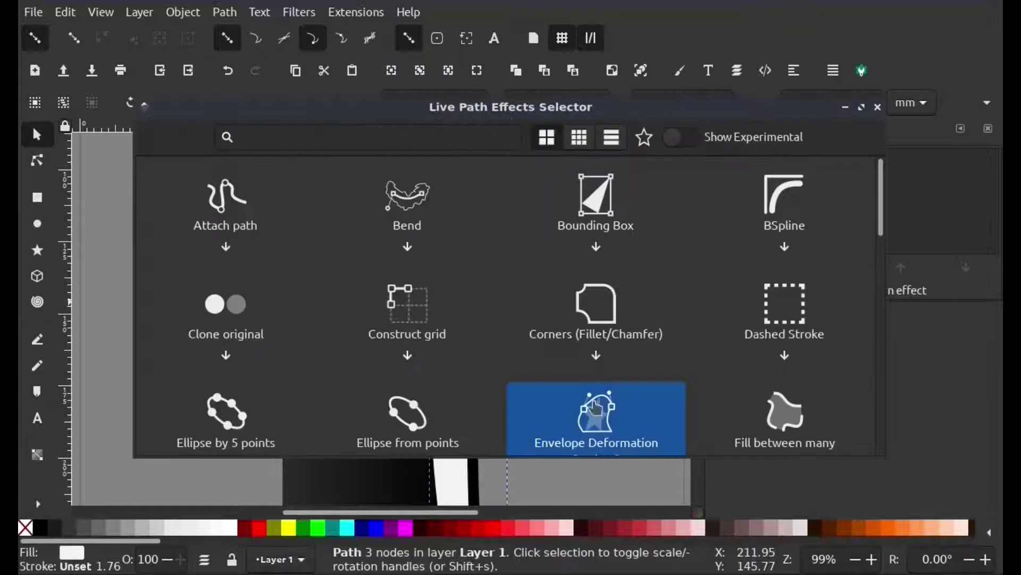
{"action": "left_click", "coordinate": [596, 409]}
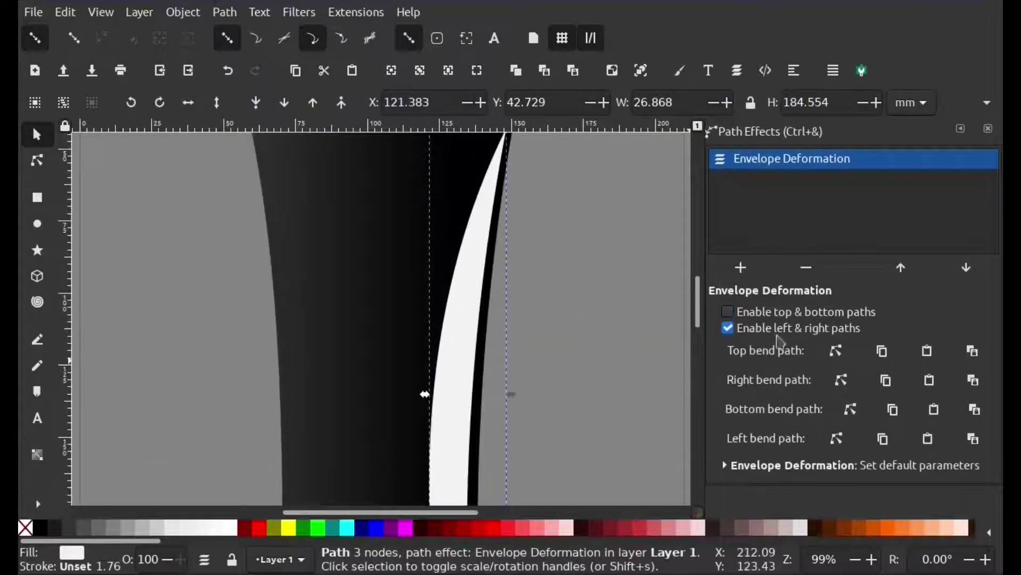
{"action": "left_click", "coordinate": [840, 380]}
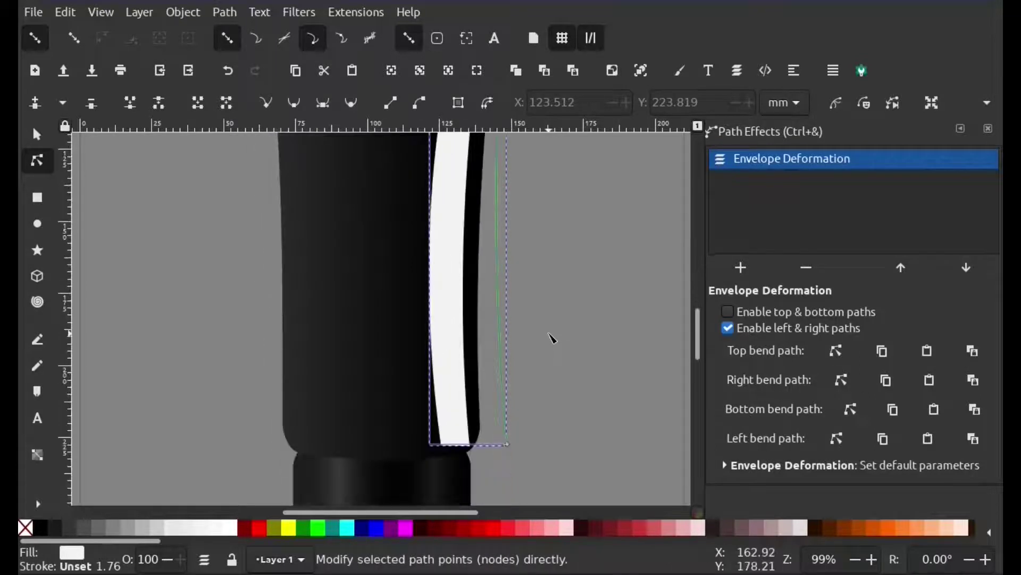
{"action": "left_click_drag", "start_coordinate": [513, 444], "coordinate": [500, 447]}
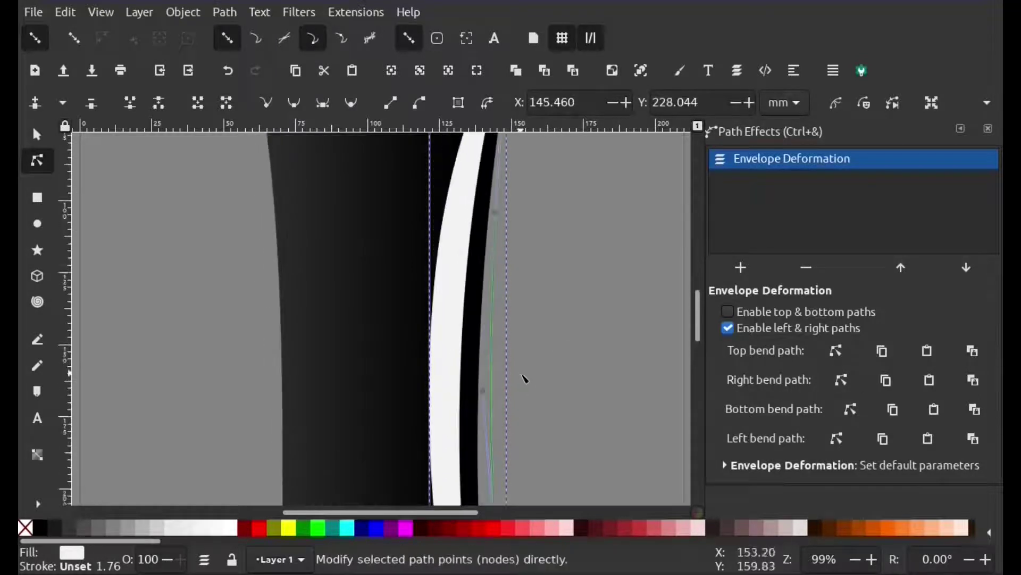
Step: Reselect the 190.726 mm-tall highlight, close Path Effects and bring up Fill and Stroke
{"action": "scroll", "coordinate": [532, 372], "scroll_direction": "down", "scroll_amount": 2}
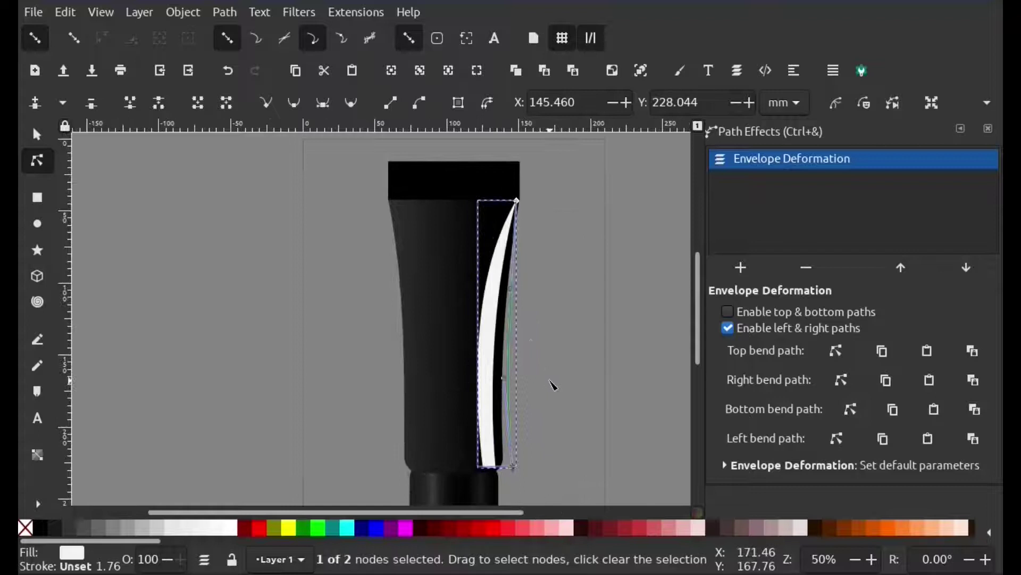
{"action": "left_click", "coordinate": [36, 134]}
{"action": "key", "text": "Escape"}
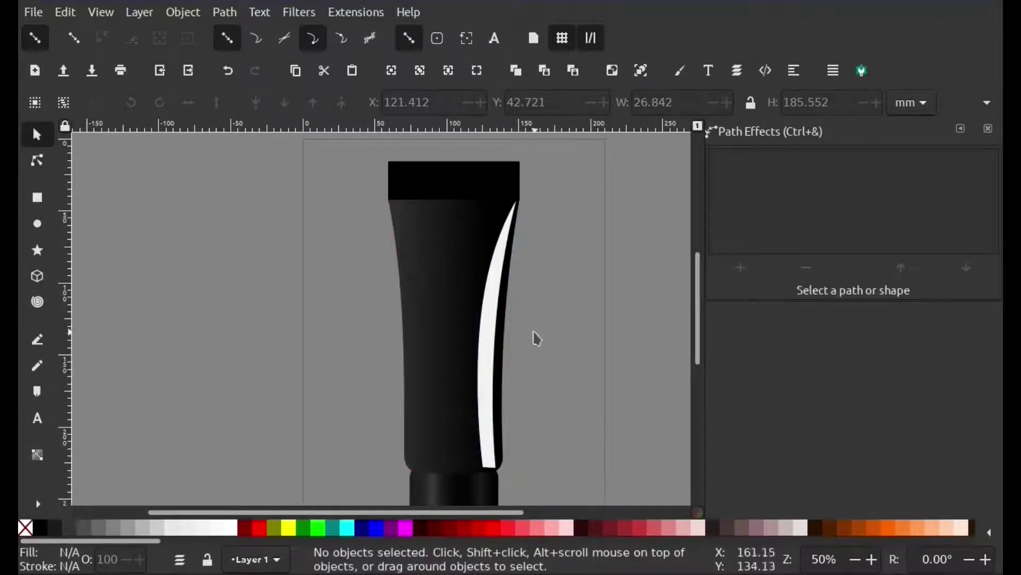
{"action": "left_click", "coordinate": [489, 326]}
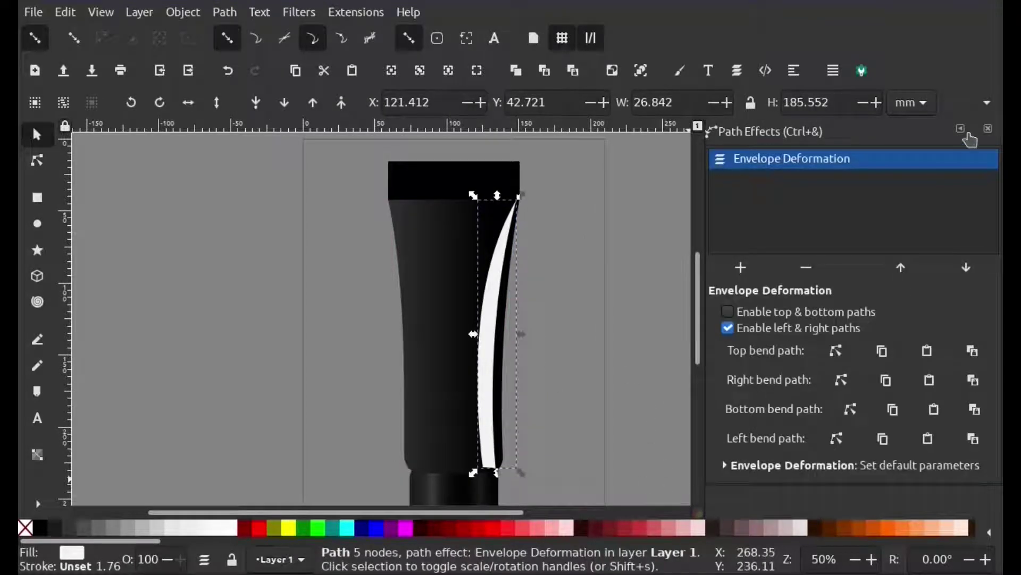
{"action": "left_click", "coordinate": [988, 129]}
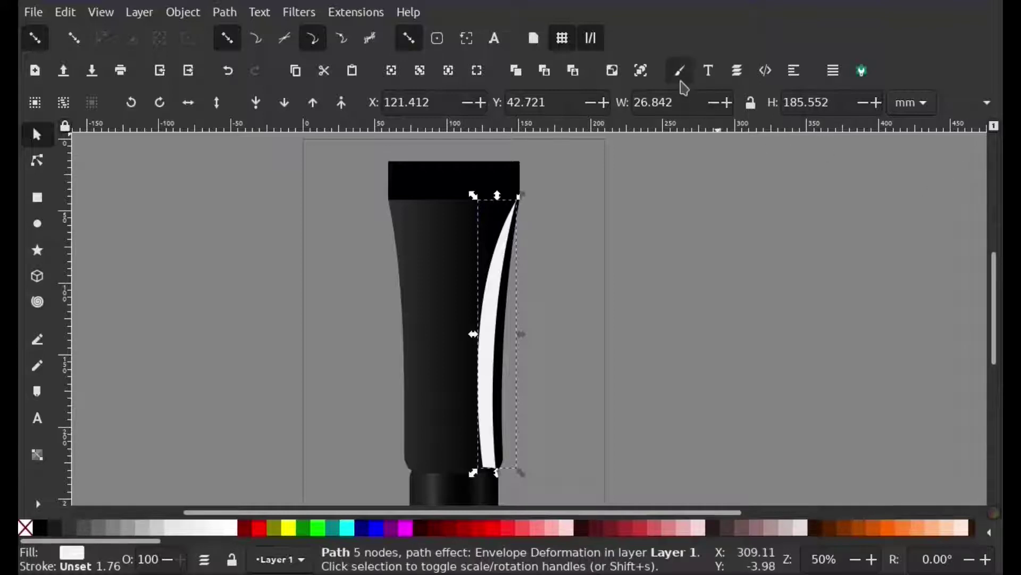
{"action": "left_click", "coordinate": [680, 70]}
{"action": "scroll", "coordinate": [809, 476], "scroll_direction": "down", "scroll_amount": 5}
Step: Blur the highlight to about 28 and cut its opacity to roughly half
{"action": "left_click", "coordinate": [743, 476]}
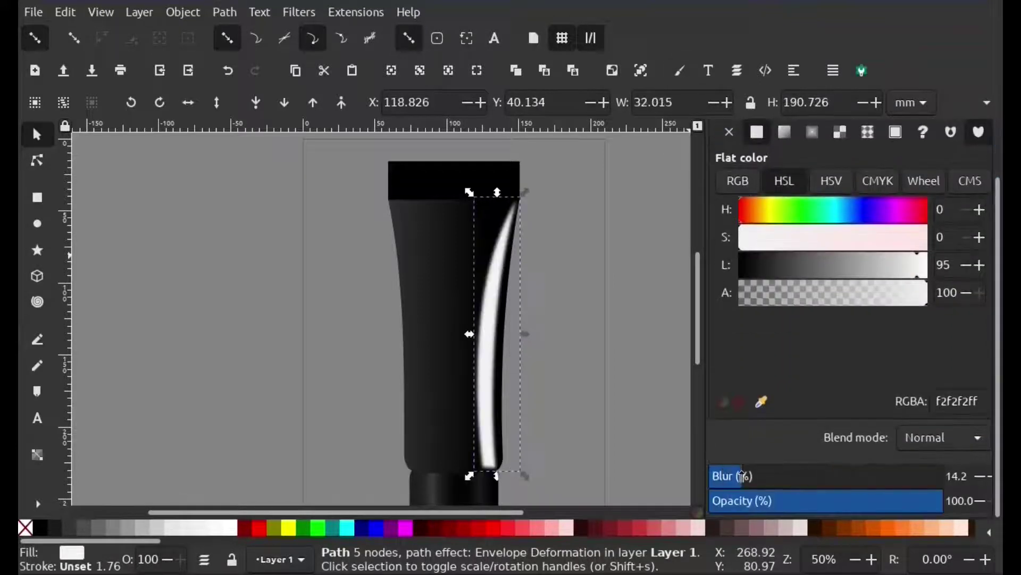
{"action": "left_click_drag", "start_coordinate": [748, 476], "coordinate": [782, 474]}
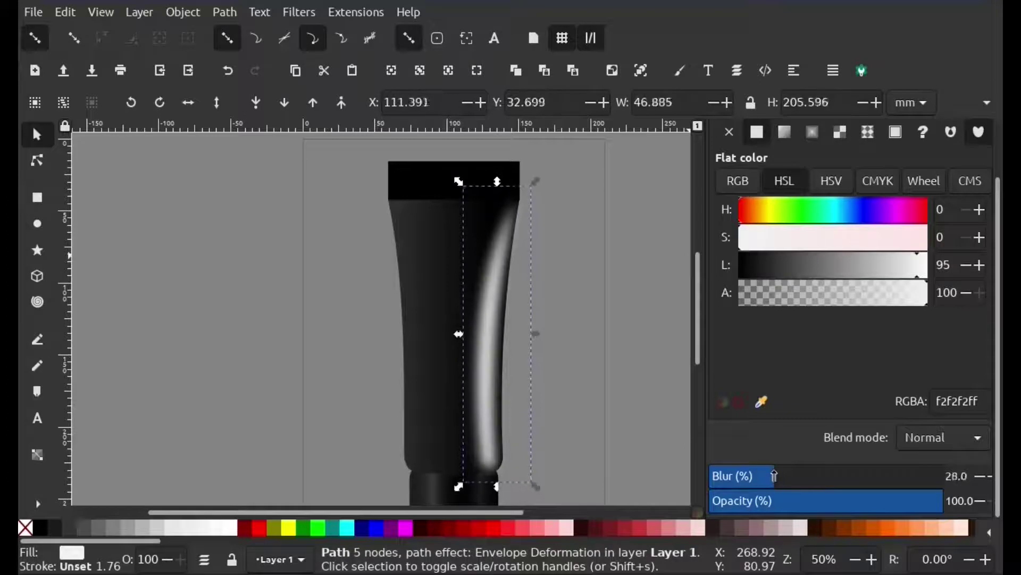
{"action": "left_click", "coordinate": [828, 499]}
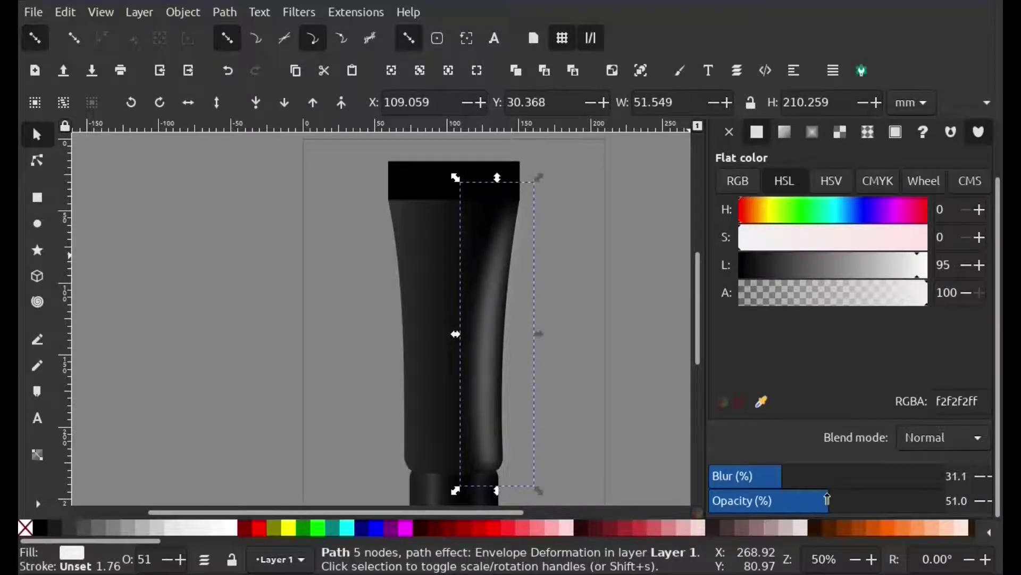
{"action": "left_click", "coordinate": [622, 372]}
{"action": "scroll", "coordinate": [547, 358], "scroll_direction": "down", "scroll_amount": 1, "text": "ctrl"}
{"action": "scroll", "coordinate": [532, 383], "scroll_direction": "up", "scroll_amount": 3, "text": "ctrl"}
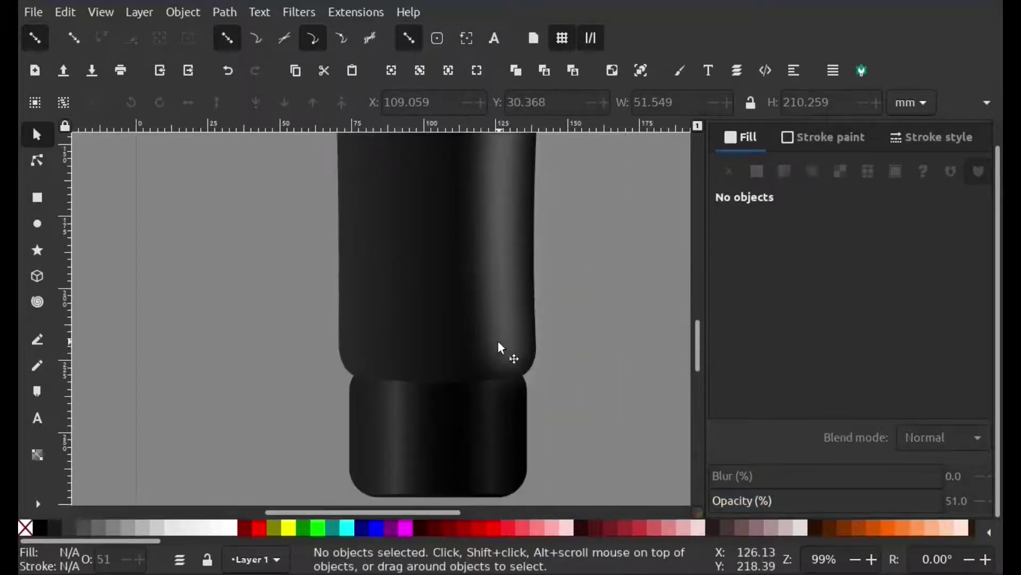
Step: Nudge the highlight left and stretch it taller toward the tube top
{"action": "left_click_drag", "start_coordinate": [500, 347], "coordinate": [487, 345]}
{"action": "scroll", "coordinate": [537, 344], "scroll_direction": "down", "scroll_amount": 2, "text": "ctrl"}
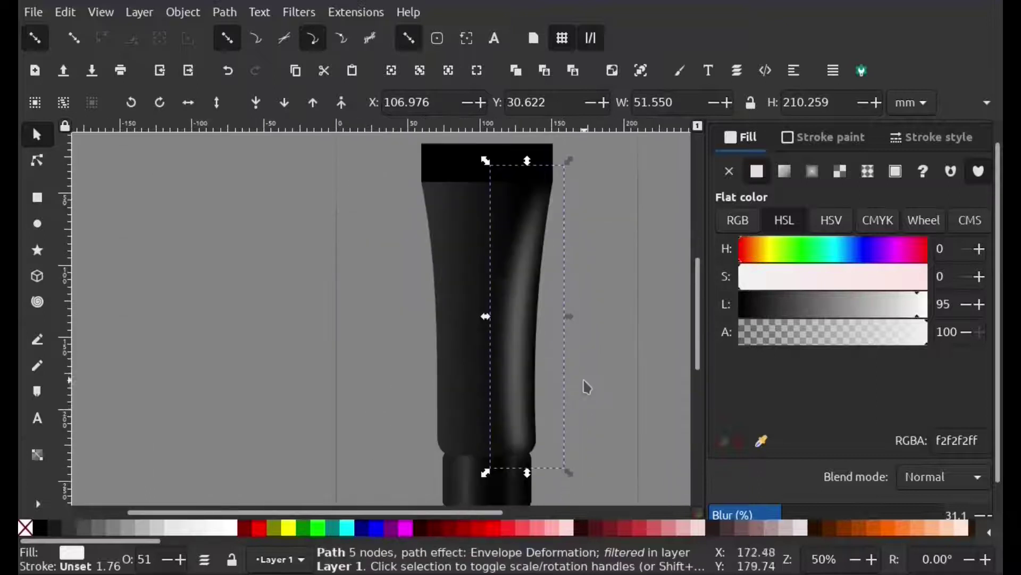
{"action": "scroll", "coordinate": [852, 372], "scroll_direction": "down", "scroll_amount": 2}
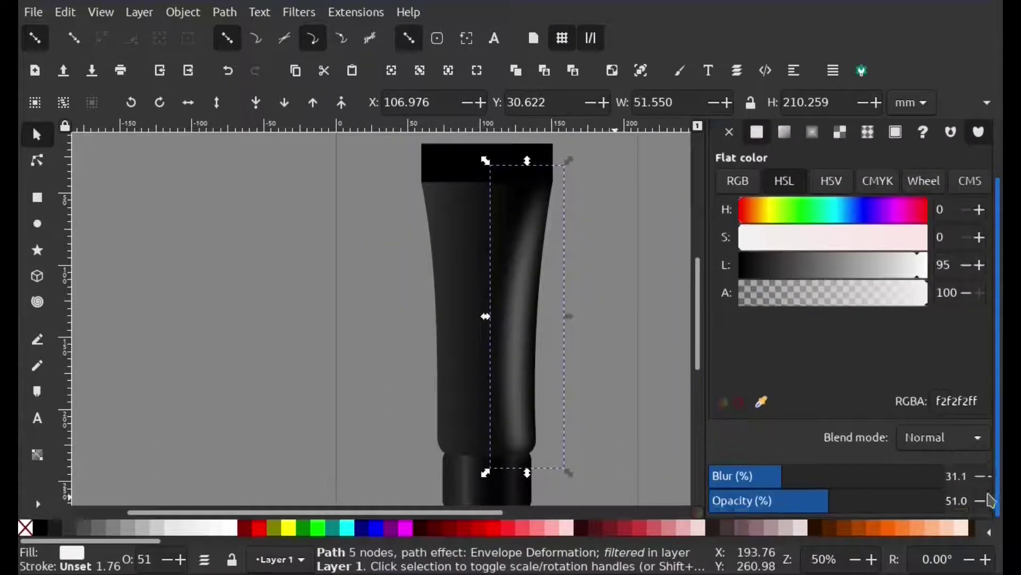
{"action": "left_click_drag", "start_coordinate": [790, 500], "coordinate": [776, 498]}
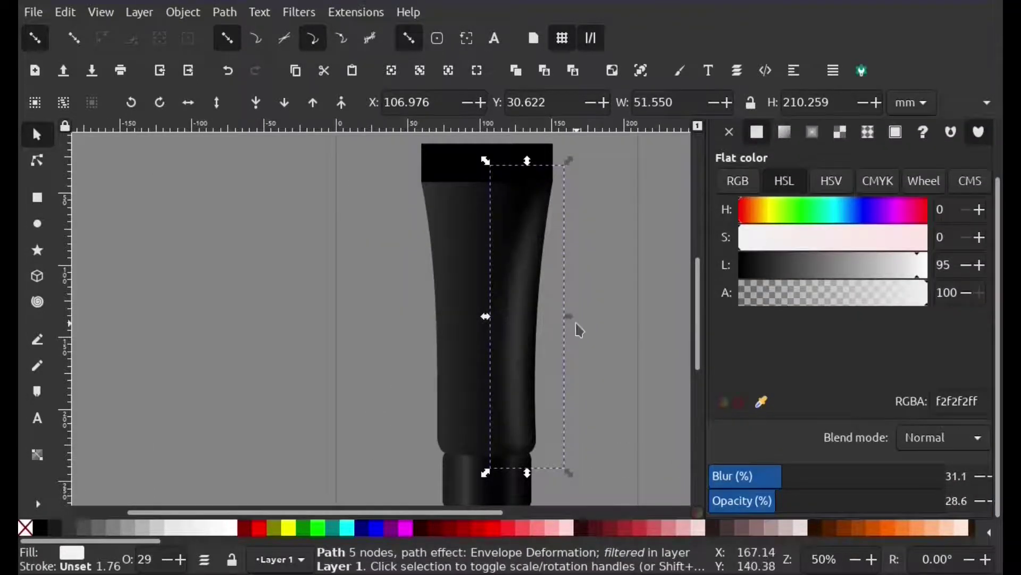
{"action": "left_click", "coordinate": [578, 335]}
{"action": "scroll", "coordinate": [573, 349], "scroll_direction": "up", "scroll_amount": 1, "text": "ctrl"}
{"action": "left_click", "coordinate": [496, 355]}
{"action": "left_click_drag", "start_coordinate": [514, 198], "coordinate": [513, 191]}
Step: Check the context and arrangement menus without applying anything, then review the whole tube
{"action": "right_click", "coordinate": [537, 277]}
{"action": "left_click", "coordinate": [569, 278]}
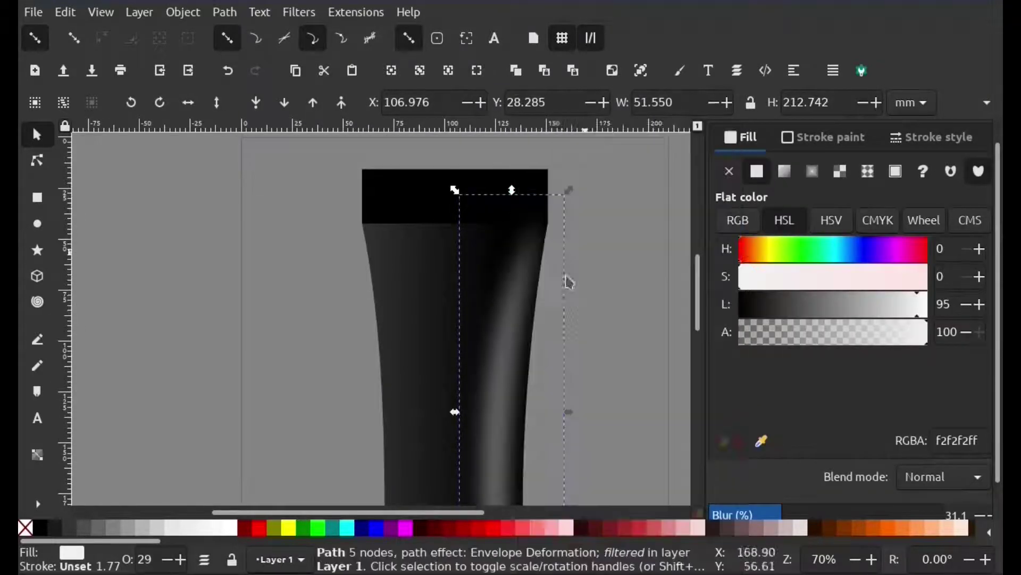
{"action": "left_click", "coordinate": [190, 18]}
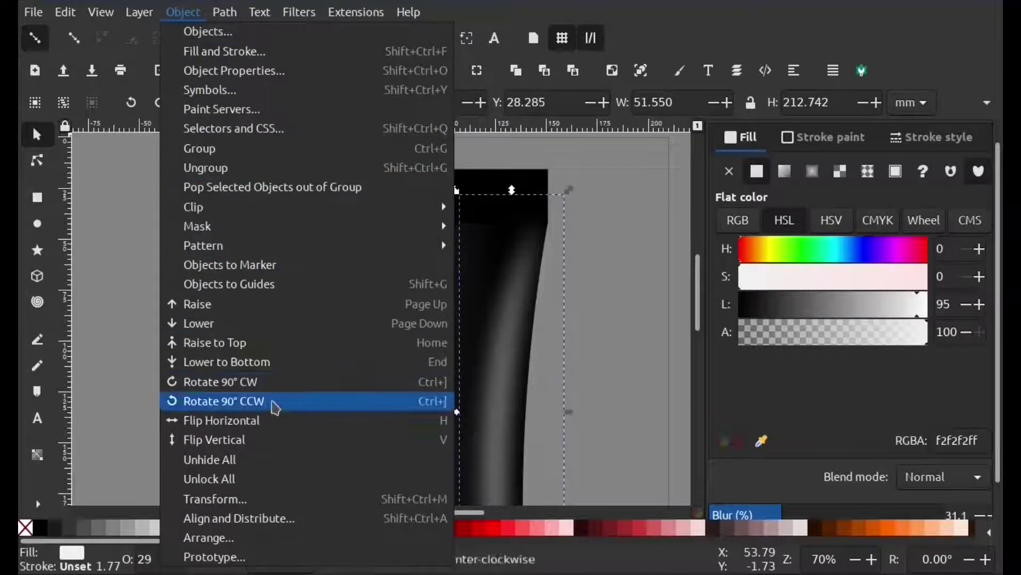
{"action": "key", "text": "Escape"}
{"action": "left_click_drag", "start_coordinate": [495, 270], "coordinate": [377, 277]}
{"action": "scroll", "coordinate": [376, 292], "scroll_direction": "down", "scroll_amount": 5}
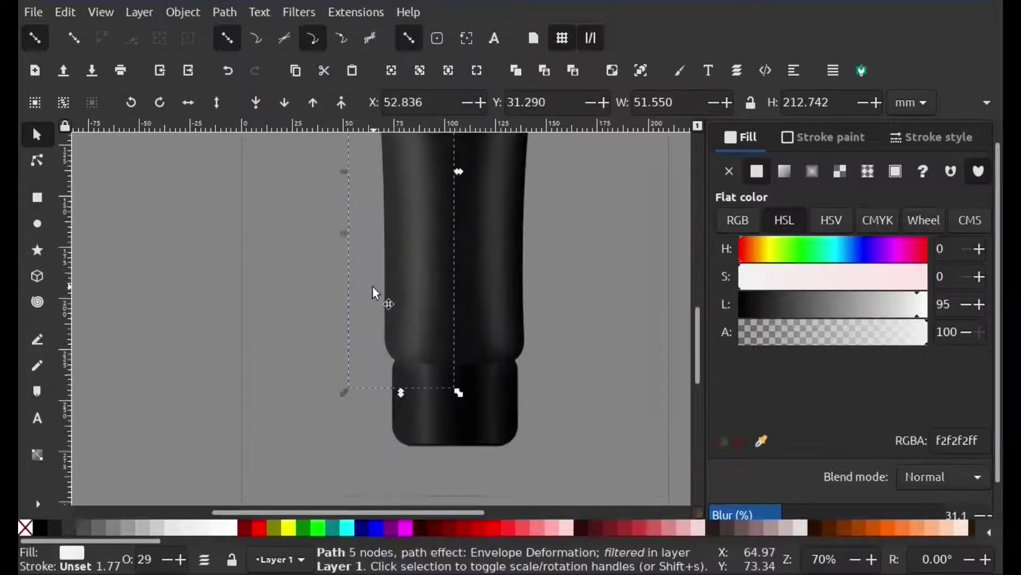
{"action": "scroll", "coordinate": [426, 295], "scroll_direction": "down", "scroll_amount": 2, "text": "ctrl"}
{"action": "left_click", "coordinate": [532, 298]}
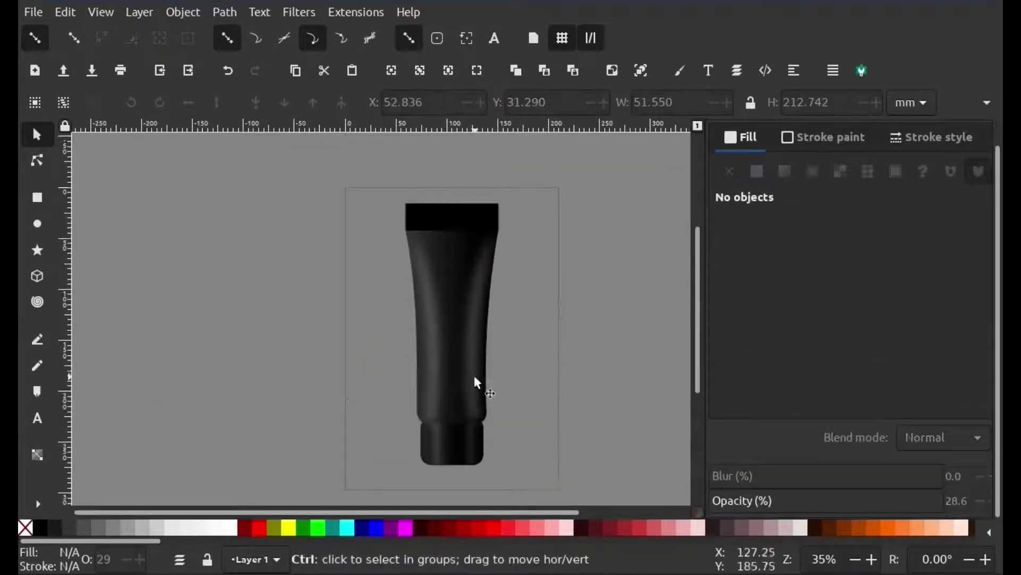
Step: Lower the right-side highlight's opacity to about 19% and judge the result
{"action": "scroll", "coordinate": [463, 367], "scroll_direction": "up", "scroll_amount": 1, "text": "ctrl"}
{"action": "scroll", "coordinate": [452, 356], "scroll_direction": "up", "scroll_amount": 3, "text": "ctrl"}
{"action": "scroll", "coordinate": [483, 283], "scroll_direction": "up", "scroll_amount": 3}
{"action": "left_click", "coordinate": [463, 274]}
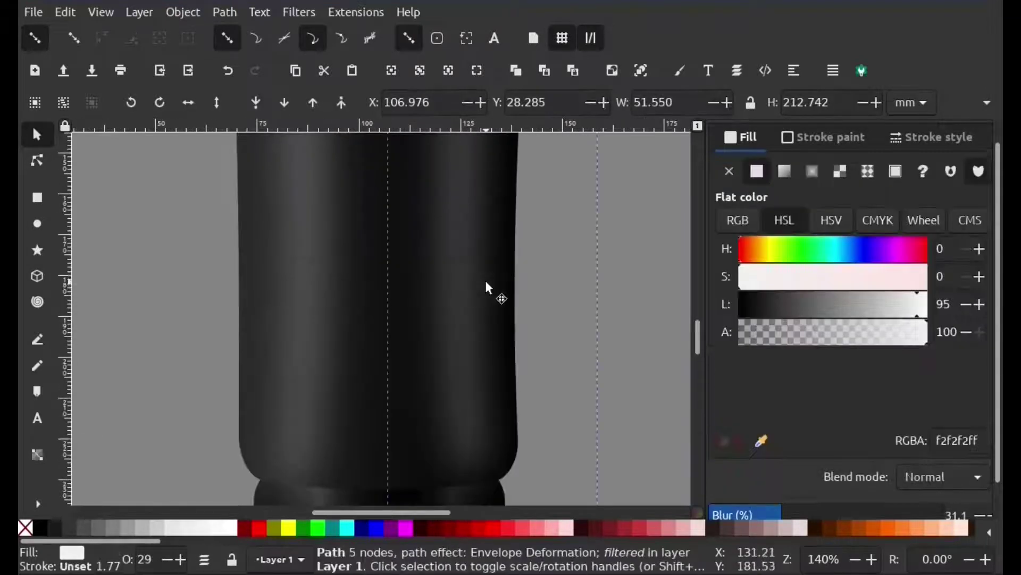
{"action": "scroll", "coordinate": [500, 292], "scroll_direction": "down", "scroll_amount": 2, "text": "ctrl"}
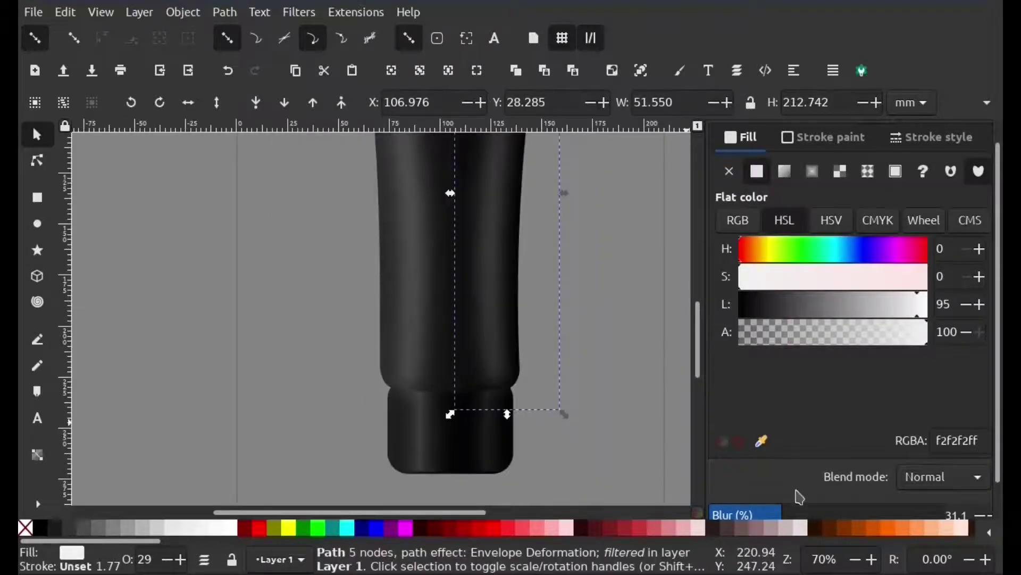
{"action": "left_click_drag", "start_coordinate": [1001, 431], "coordinate": [1000, 484]}
{"action": "left_click_drag", "start_coordinate": [772, 503], "coordinate": [760, 503]}
{"action": "left_click", "coordinate": [604, 445]}
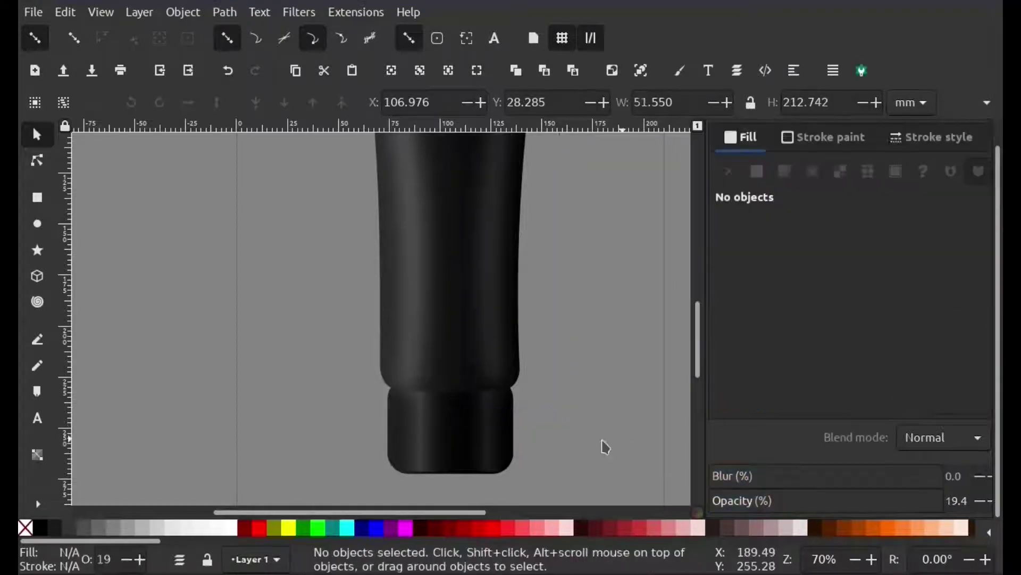
{"action": "scroll", "coordinate": [570, 349], "scroll_direction": "down", "scroll_amount": 3, "text": "ctrl"}
{"action": "scroll", "coordinate": [561, 319], "scroll_direction": "up", "scroll_amount": 2, "text": "ctrl"}
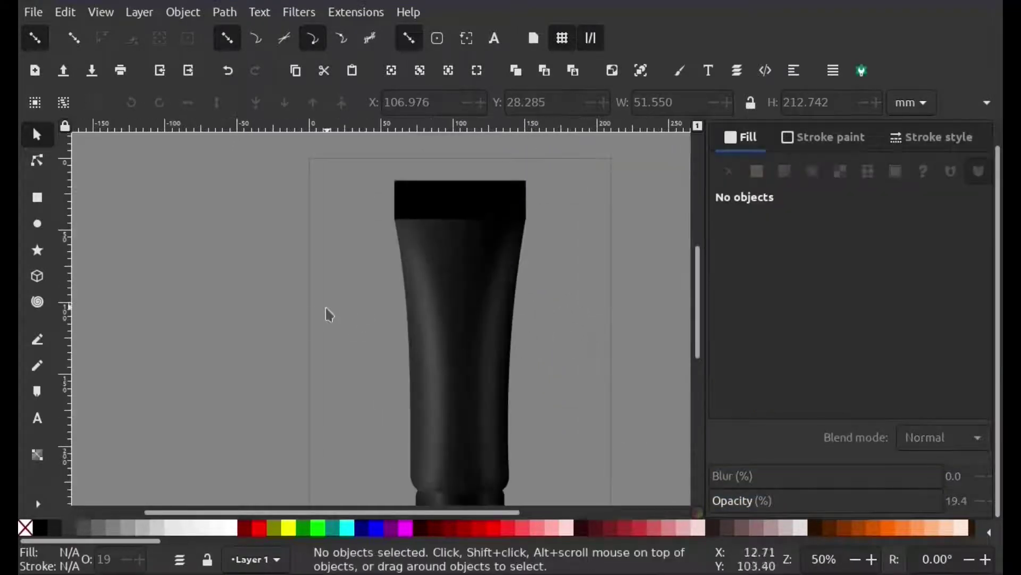
{"action": "left_click", "coordinate": [504, 283]}
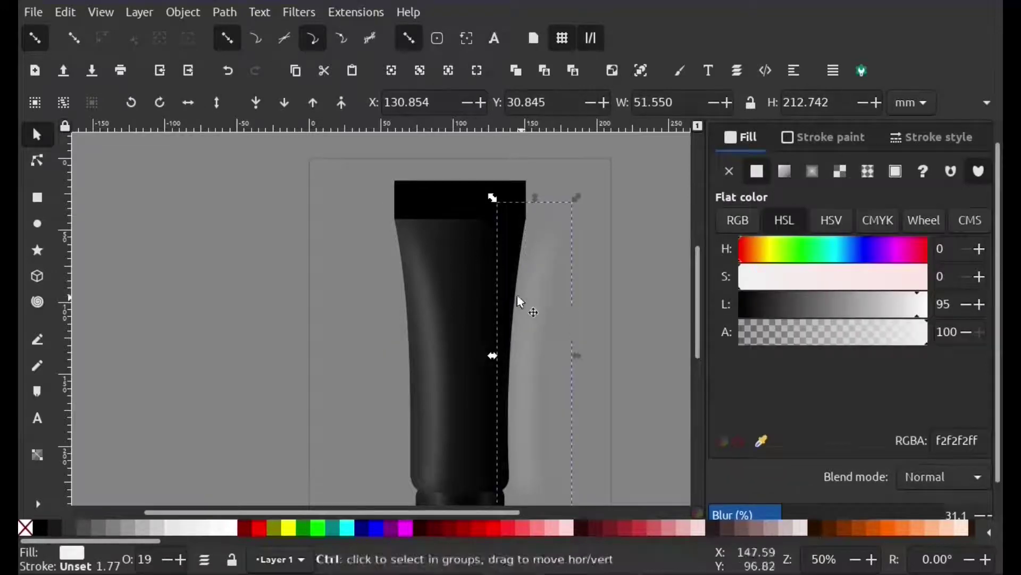
Step: Duplicate the tube body and lower the copy beneath the highlights
{"action": "left_click_drag", "start_coordinate": [524, 307], "coordinate": [519, 273]}
{"action": "left_click", "coordinate": [454, 242]}
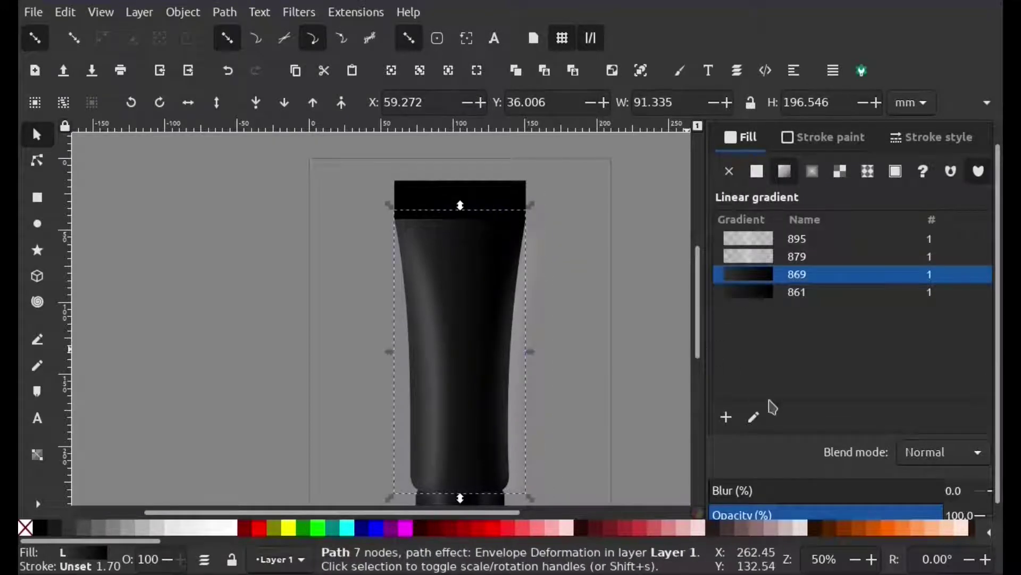
{"action": "right_click", "coordinate": [447, 255]}
{"action": "left_click", "coordinate": [495, 230]}
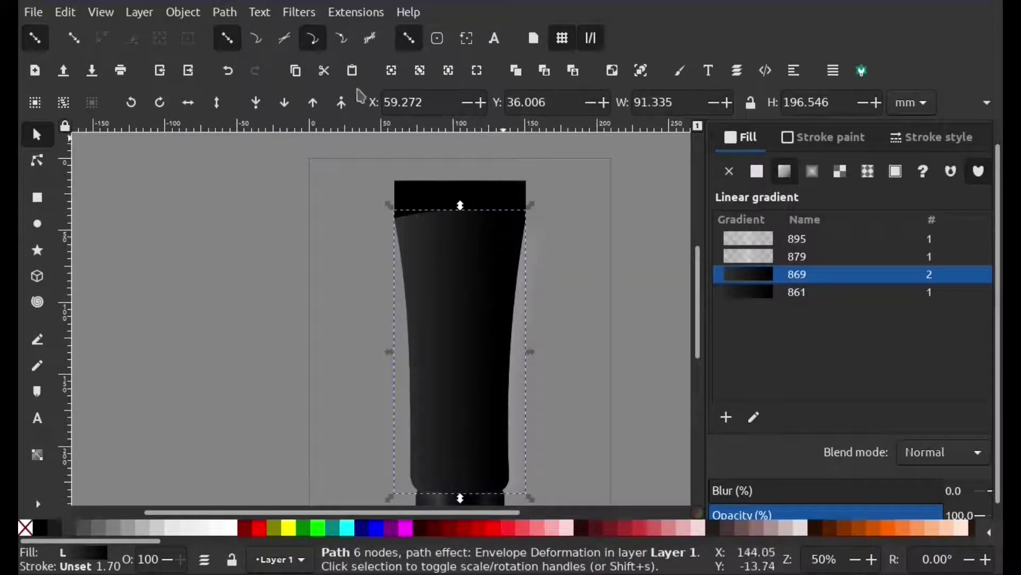
{"action": "left_click", "coordinate": [284, 102]}
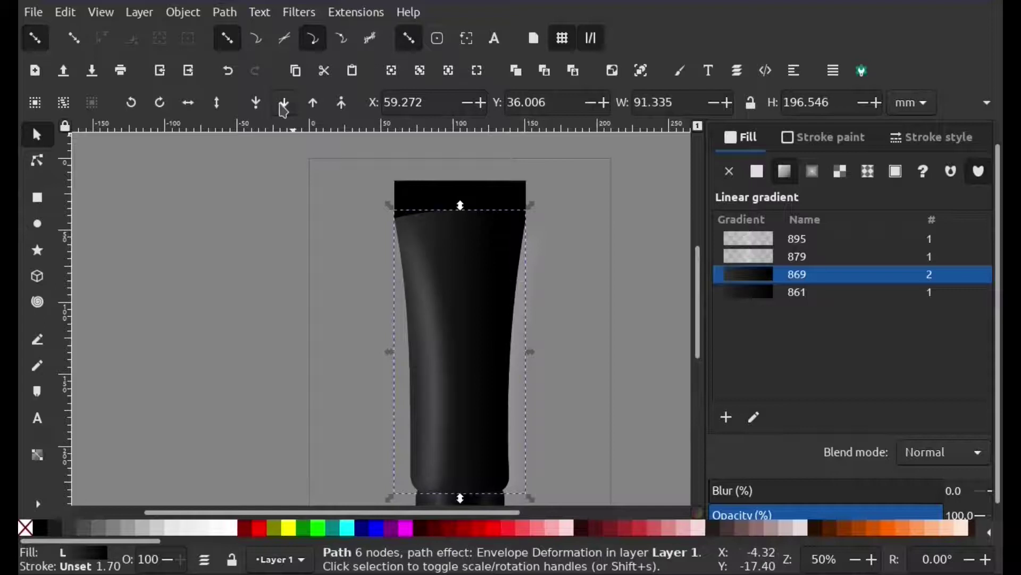
Step: Run the copy's gradient from tube top to shoulder with a fully transparent end stop
{"action": "left_click", "coordinate": [754, 417]}
{"action": "left_click_drag", "start_coordinate": [398, 352], "coordinate": [460, 221]}
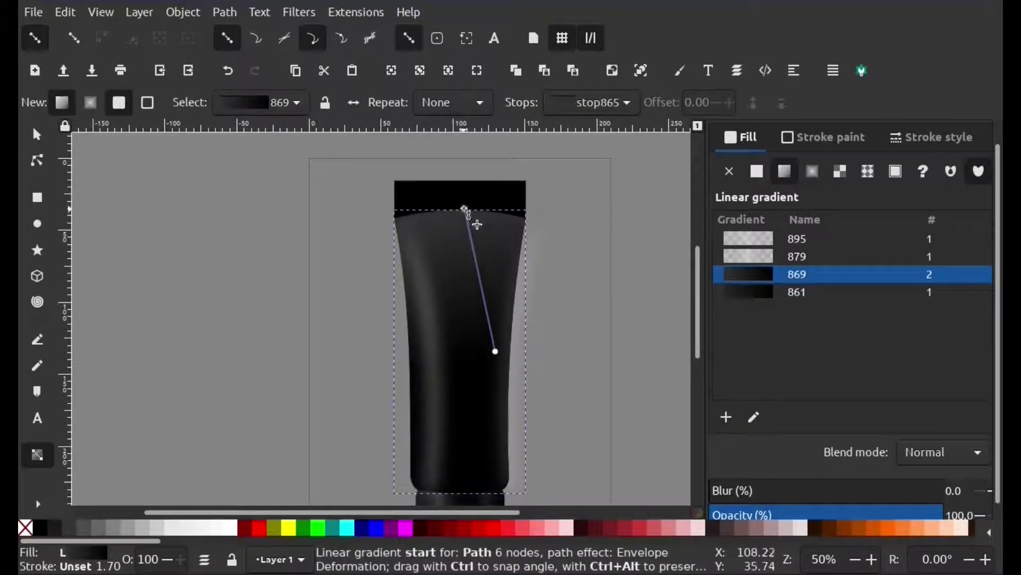
{"action": "left_click_drag", "start_coordinate": [495, 352], "coordinate": [470, 291]}
{"action": "left_click", "coordinate": [466, 255]}
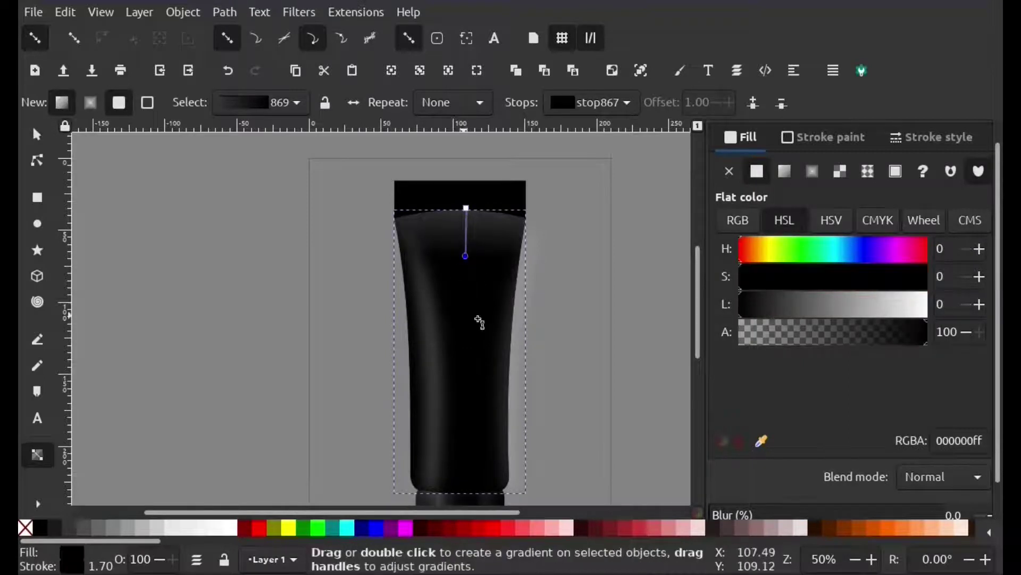
{"action": "left_click", "coordinate": [788, 172]}
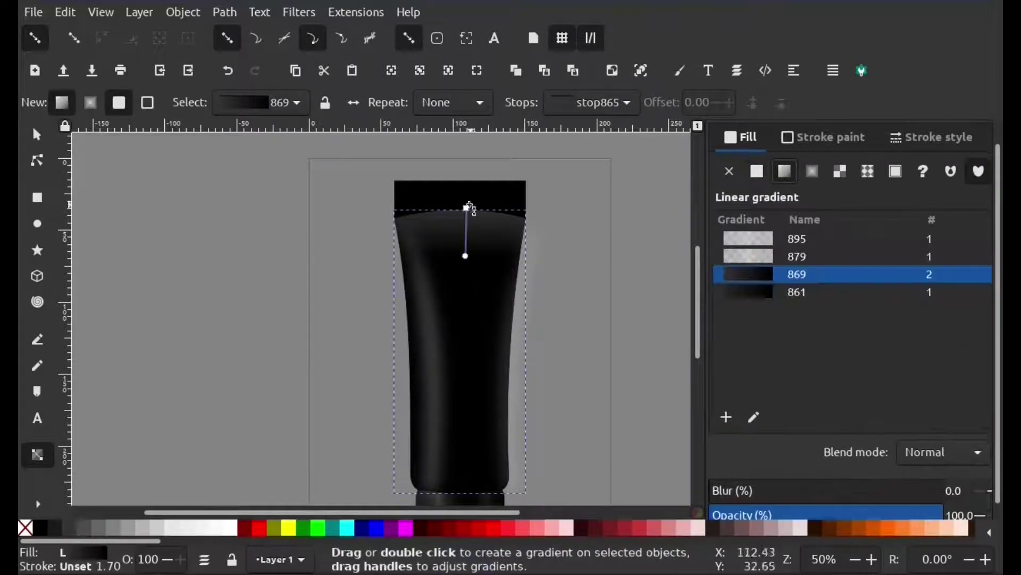
{"action": "left_click", "coordinate": [465, 256]}
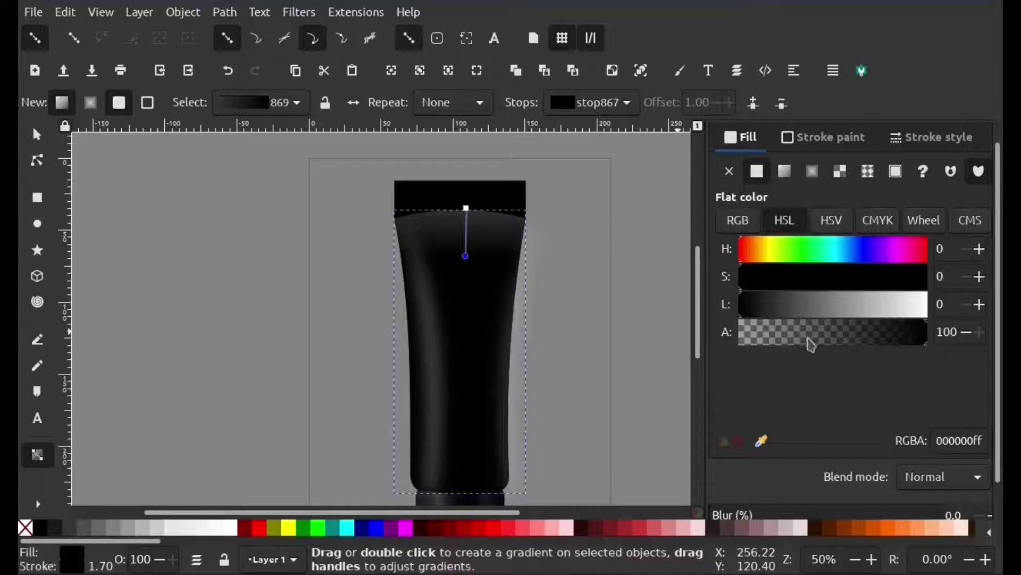
{"action": "left_click_drag", "start_coordinate": [841, 333], "coordinate": [658, 318]}
{"action": "left_click", "coordinate": [467, 208]}
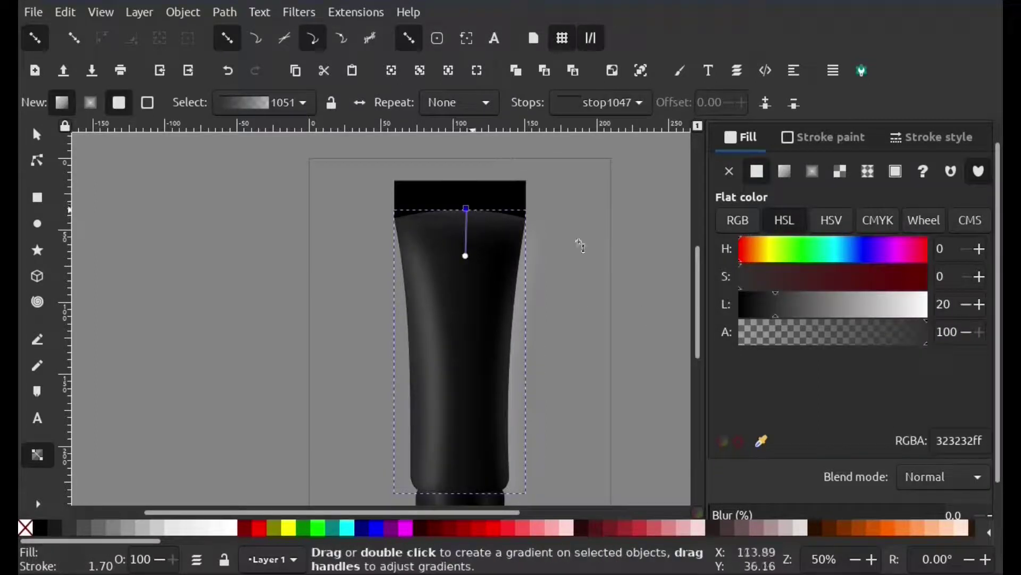
{"action": "left_click_drag", "start_coordinate": [793, 317], "coordinate": [862, 309]}
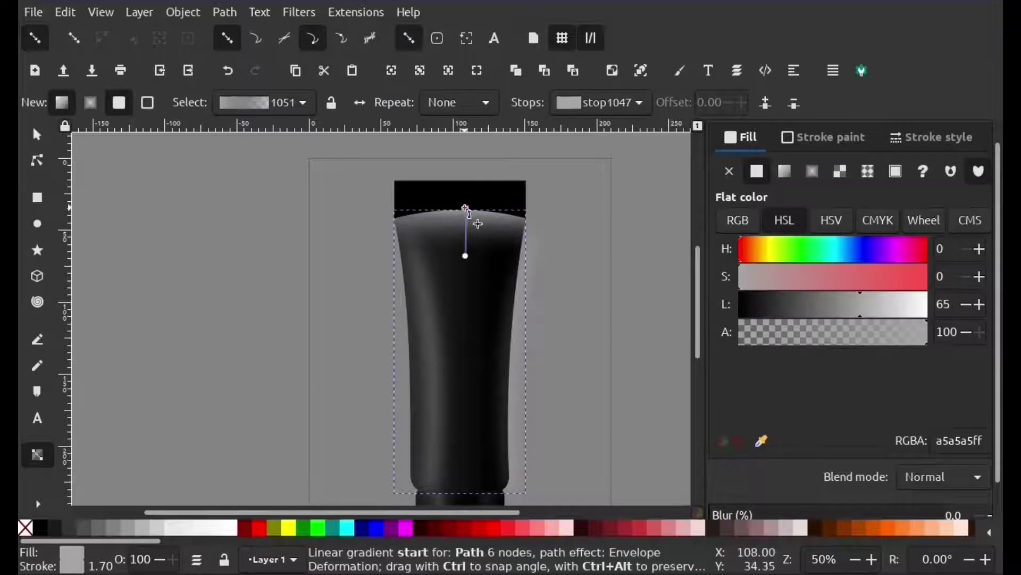
{"action": "key", "text": "ctrl+z"}
Step: Set the gradient's top stop to 7d7d7d grey and raise it to the tube's top edge
{"action": "left_click", "coordinate": [466, 208]}
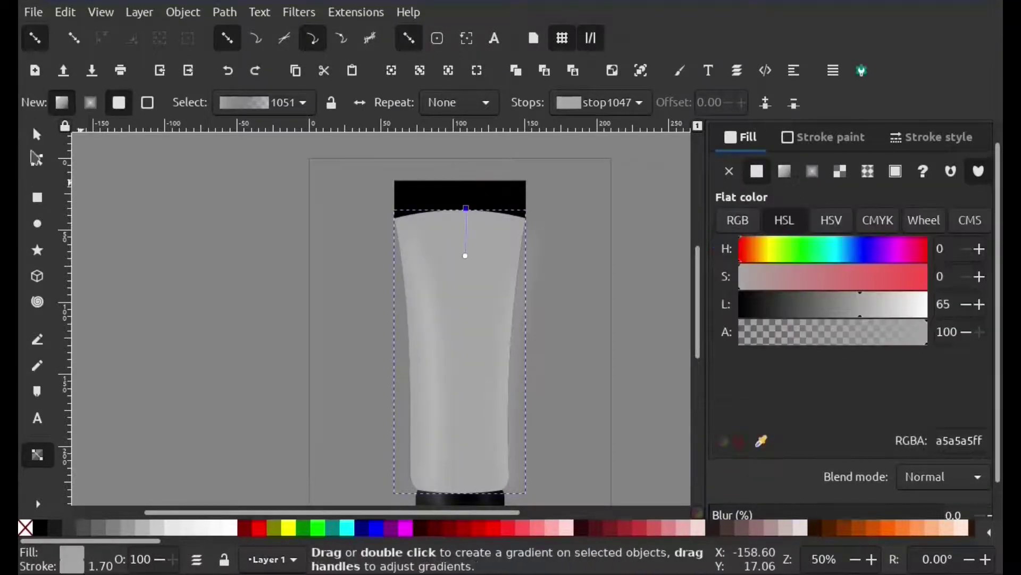
{"action": "key", "text": "ctrl+z"}
{"action": "left_click", "coordinate": [472, 232]}
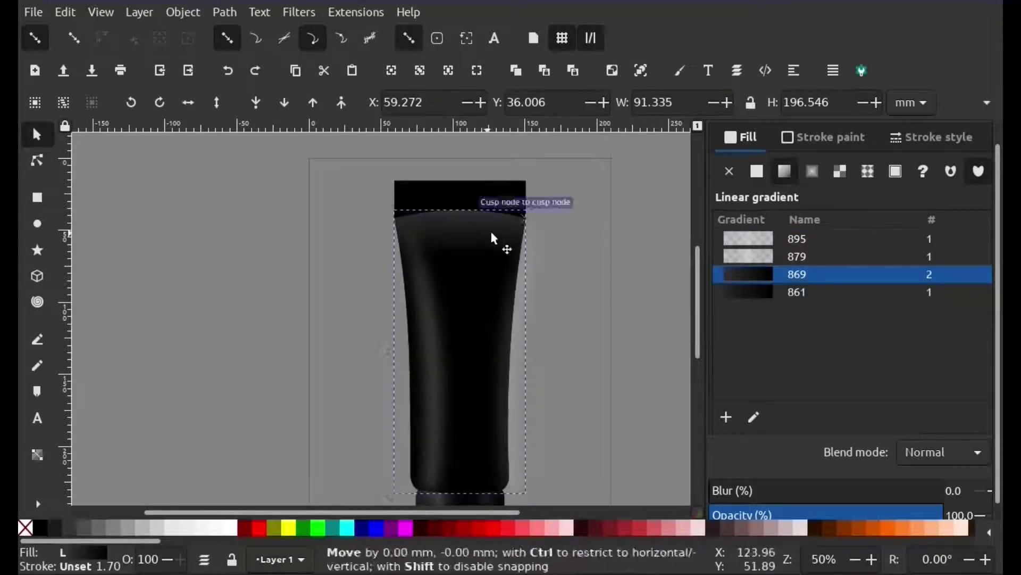
{"action": "left_click", "coordinate": [753, 417]}
{"action": "left_click", "coordinate": [466, 256]}
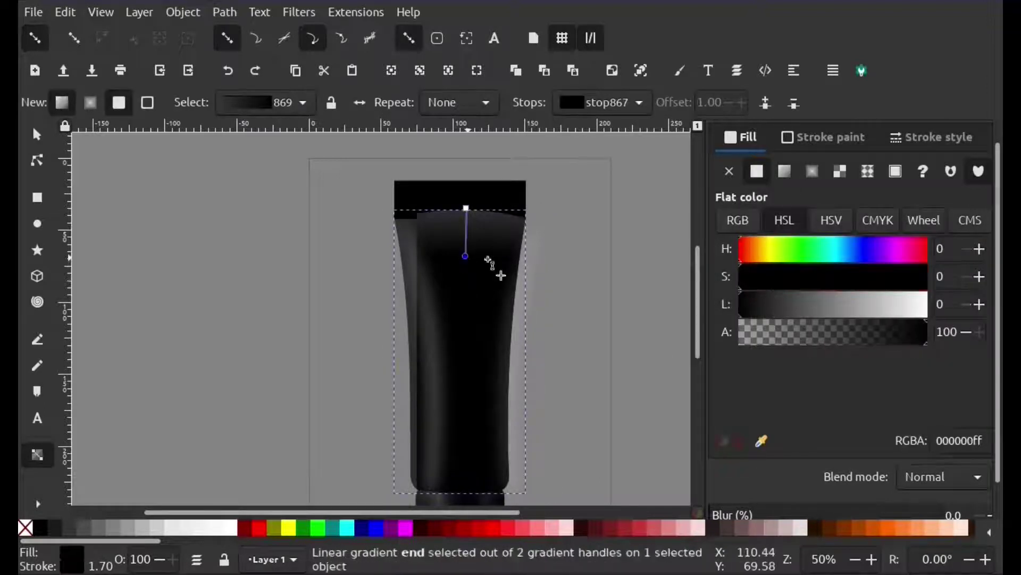
{"action": "left_click", "coordinate": [466, 208]}
{"action": "mouse_move", "coordinate": [780, 304]}
{"action": "left_mouse_down"}
{"action": "mouse_move", "coordinate": [849, 314]}
{"action": "mouse_move", "coordinate": [793, 305]}
{"action": "left_mouse_up"}
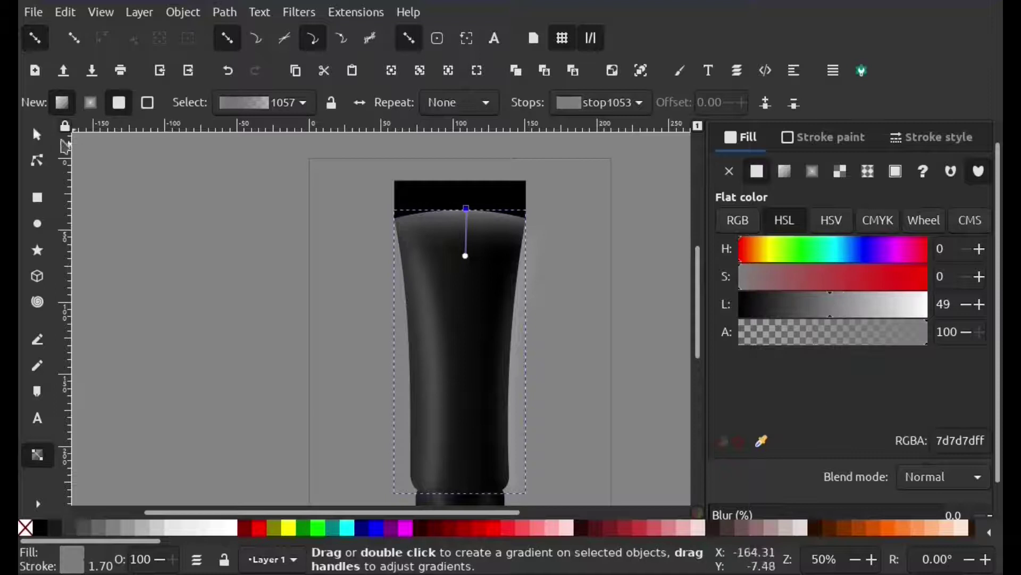
{"action": "left_click_drag", "start_coordinate": [466, 208], "coordinate": [468, 190]}
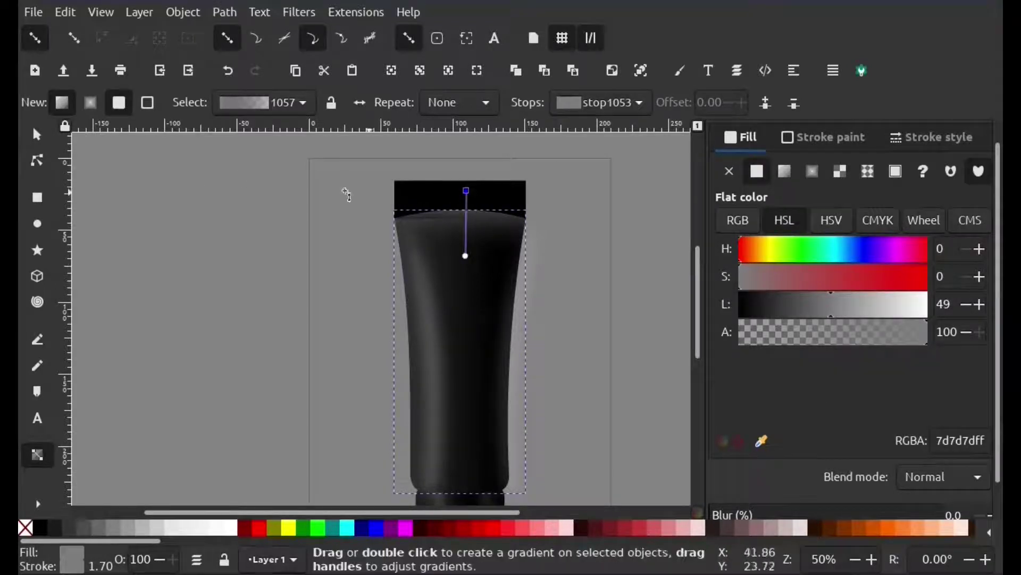
{"action": "left_click", "coordinate": [36, 134]}
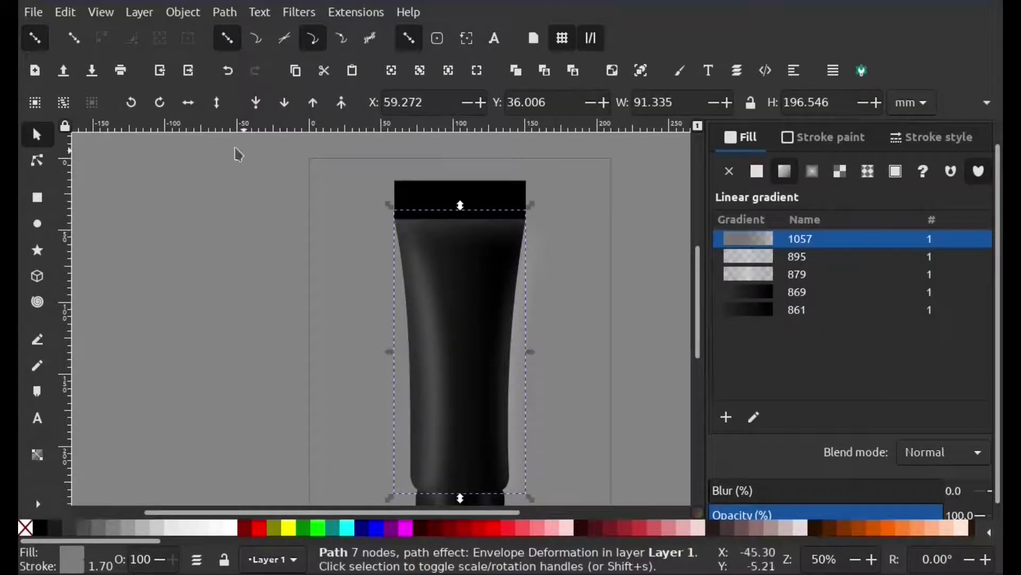
Step: Lower the shaded tube copy's opacity to about 41%
{"action": "left_click", "coordinate": [399, 167]}
{"action": "scroll", "coordinate": [566, 265], "scroll_direction": "down", "scroll_amount": 2, "text": "ctrl"}
{"action": "scroll", "coordinate": [532, 268], "scroll_direction": "up", "scroll_amount": 4, "text": "ctrl"}
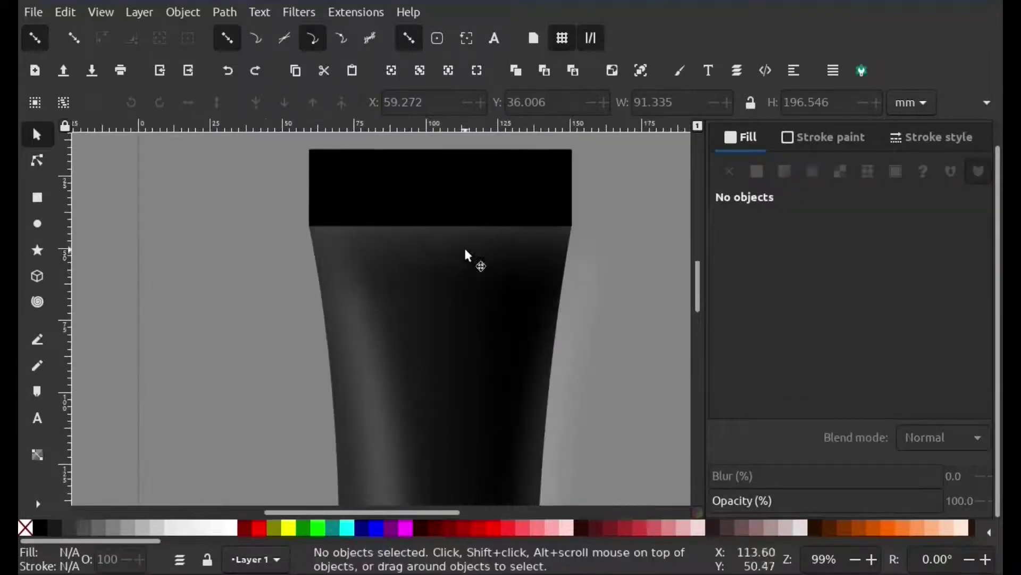
{"action": "left_click", "coordinate": [467, 249]}
{"action": "left_click_drag", "start_coordinate": [844, 512], "coordinate": [814, 512]}
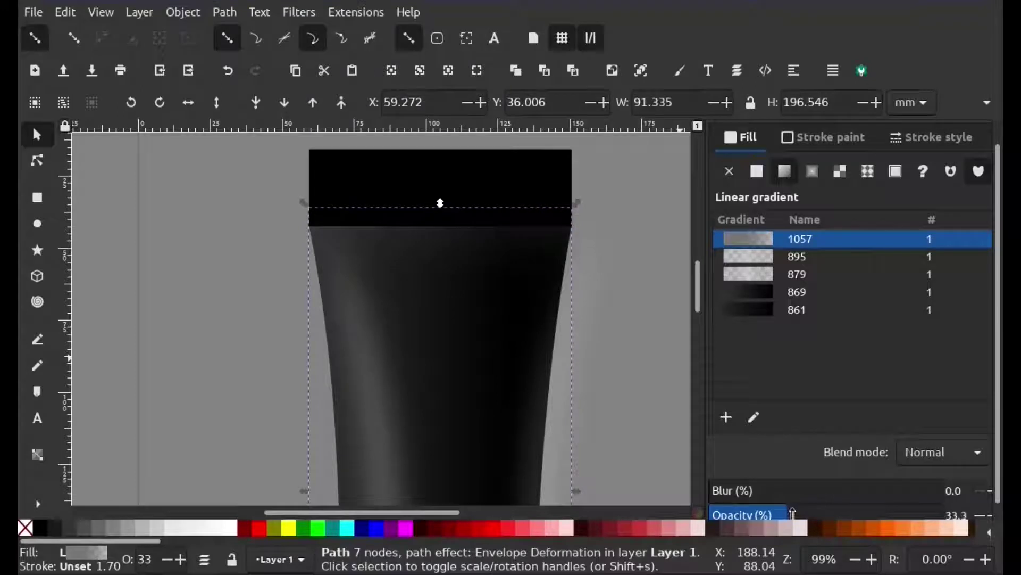
{"action": "scroll", "coordinate": [622, 323], "scroll_direction": "down", "scroll_amount": 2, "text": "ctrl"}
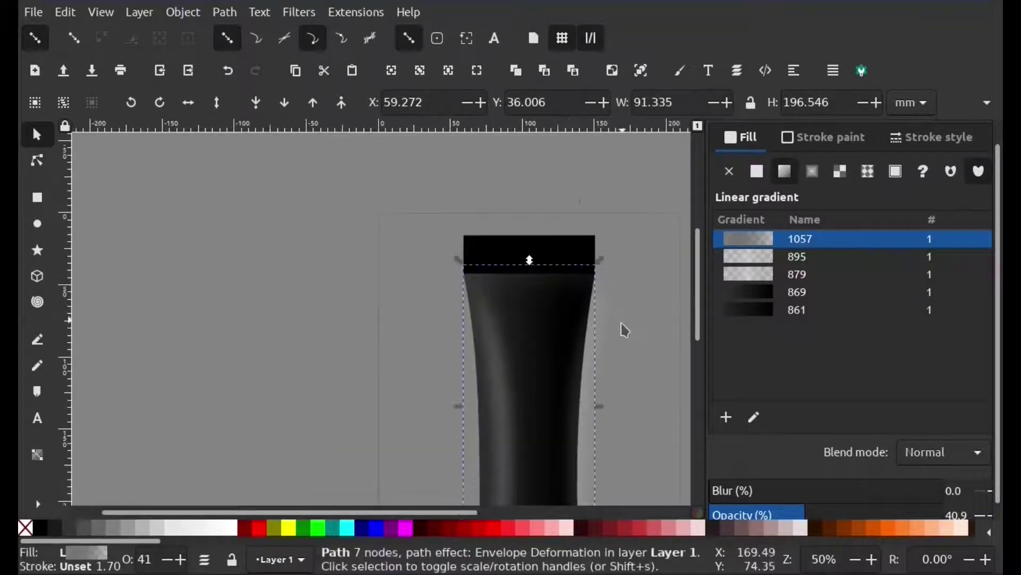
Step: Shift the blurred highlight slightly left, then zoom in and select the black cap rectangle
{"action": "left_click", "coordinate": [593, 346]}
{"action": "left_click_drag", "start_coordinate": [584, 359], "coordinate": [563, 354]}
{"action": "scroll", "coordinate": [573, 365], "scroll_direction": "down", "scroll_amount": 10}
{"action": "scroll", "coordinate": [574, 369], "scroll_direction": "up", "scroll_amount": 5}
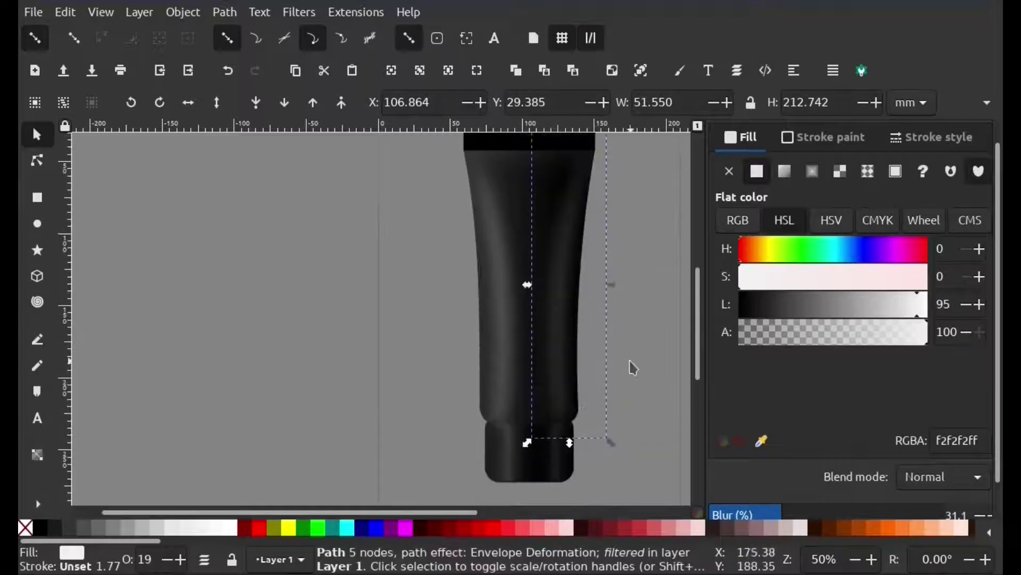
{"action": "left_click", "coordinate": [633, 367]}
{"action": "scroll", "coordinate": [633, 367], "scroll_direction": "down", "scroll_amount": 3, "text": "ctrl"}
{"action": "scroll", "coordinate": [631, 358], "scroll_direction": "up", "scroll_amount": 2, "text": "ctrl"}
{"action": "scroll", "coordinate": [609, 292], "scroll_direction": "up", "scroll_amount": 2}
{"action": "scroll", "coordinate": [558, 257], "scroll_direction": "up", "scroll_amount": 3, "text": "ctrl"}
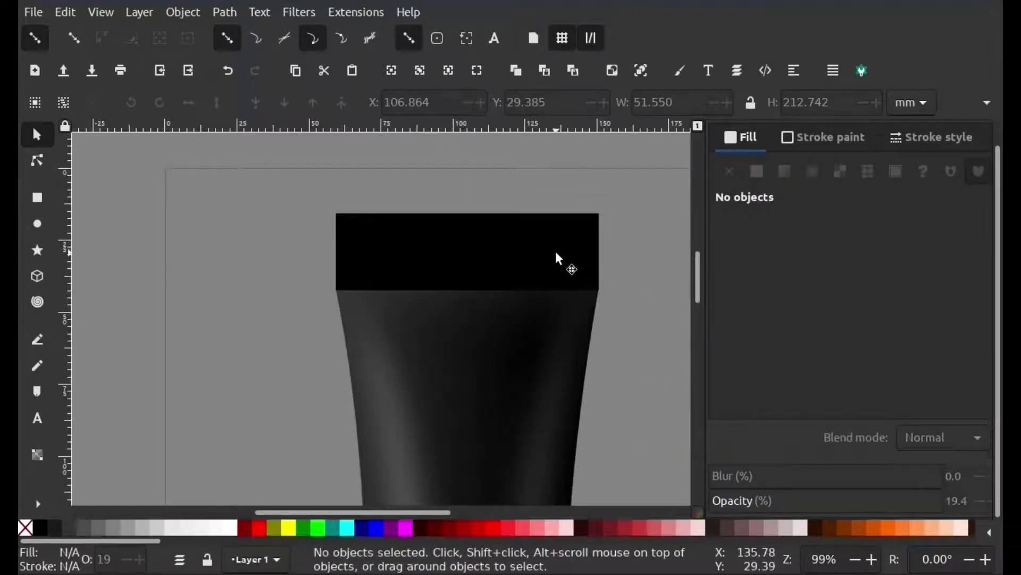
{"action": "left_click", "coordinate": [556, 253]}
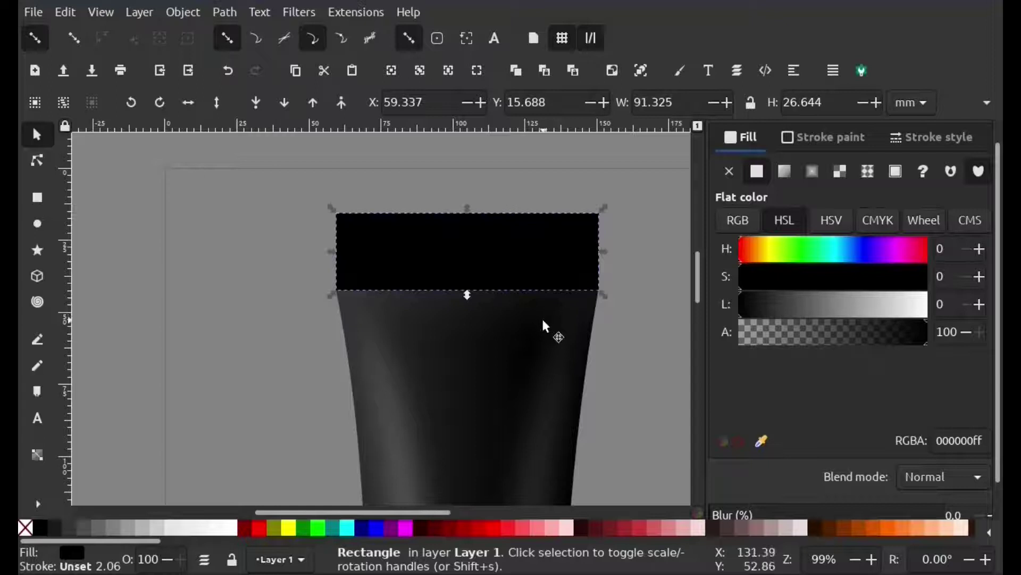
Step: Fill the cap with a near-black linear gradient: opaque end stop, slightly lightened start stop
{"action": "left_click", "coordinate": [784, 173]}
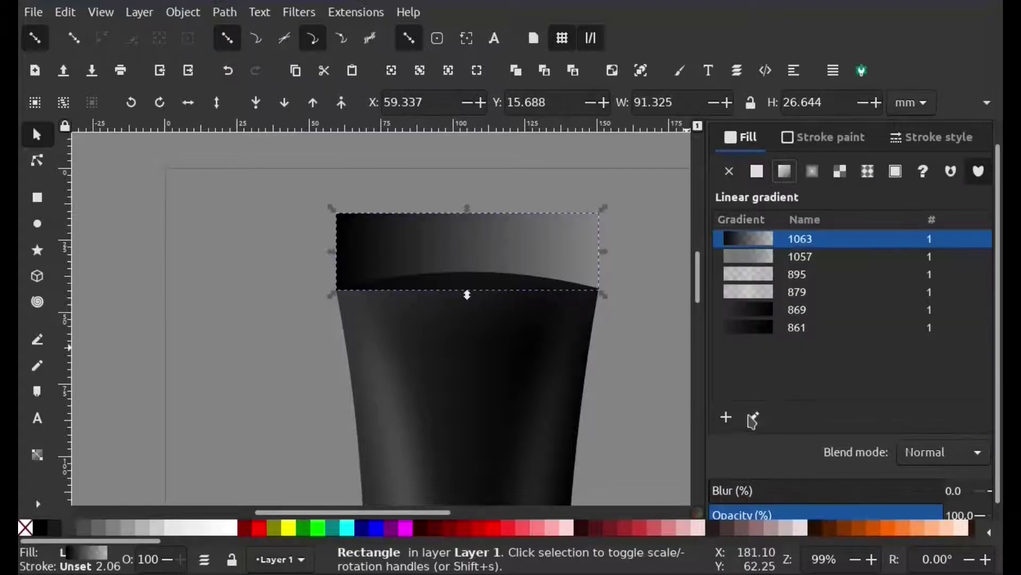
{"action": "left_click", "coordinate": [753, 418]}
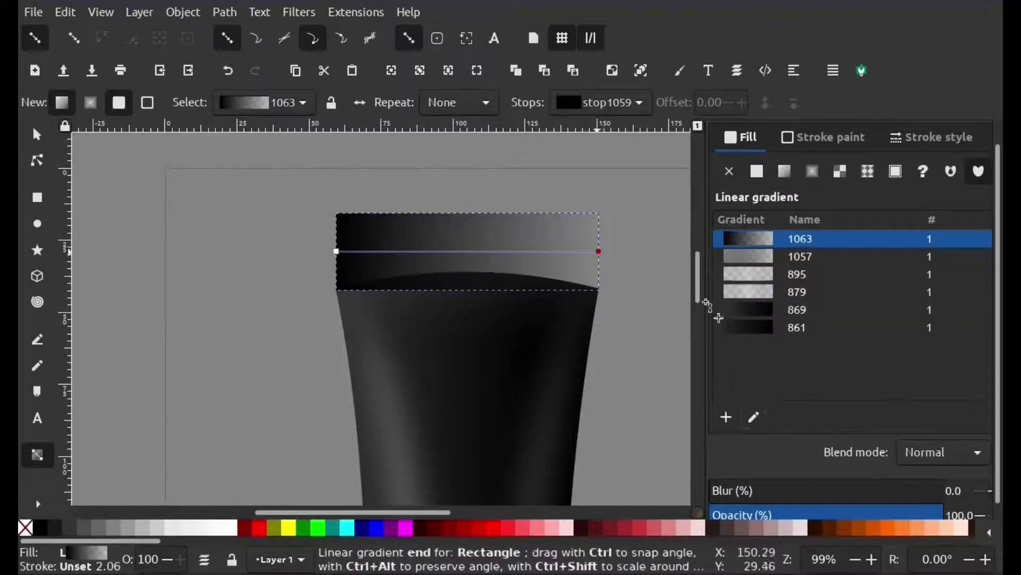
{"action": "left_click", "coordinate": [599, 251]}
{"action": "left_click_drag", "start_coordinate": [868, 332], "coordinate": [928, 333]}
{"action": "left_click", "coordinate": [337, 252]}
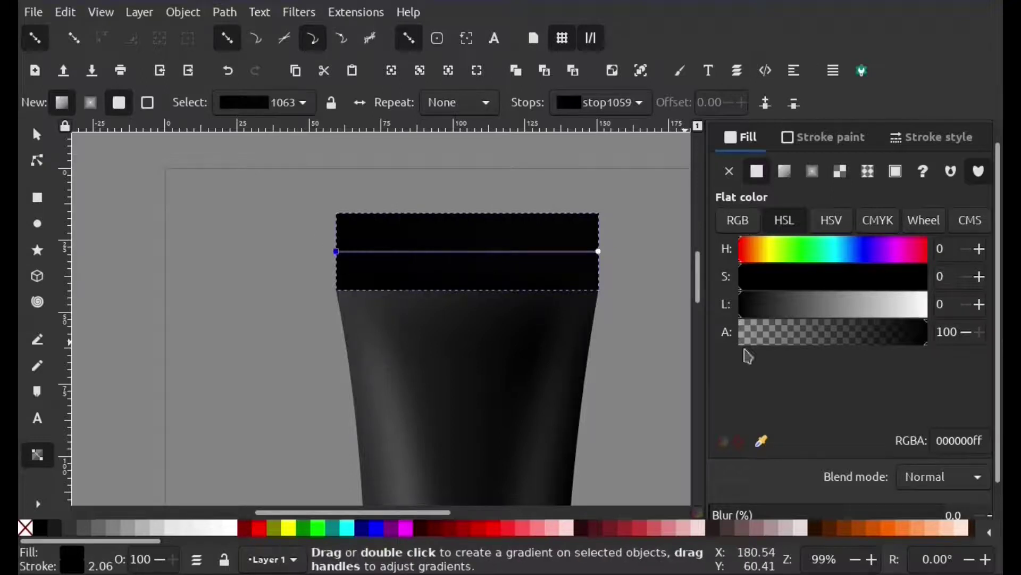
{"action": "left_click", "coordinate": [756, 304]}
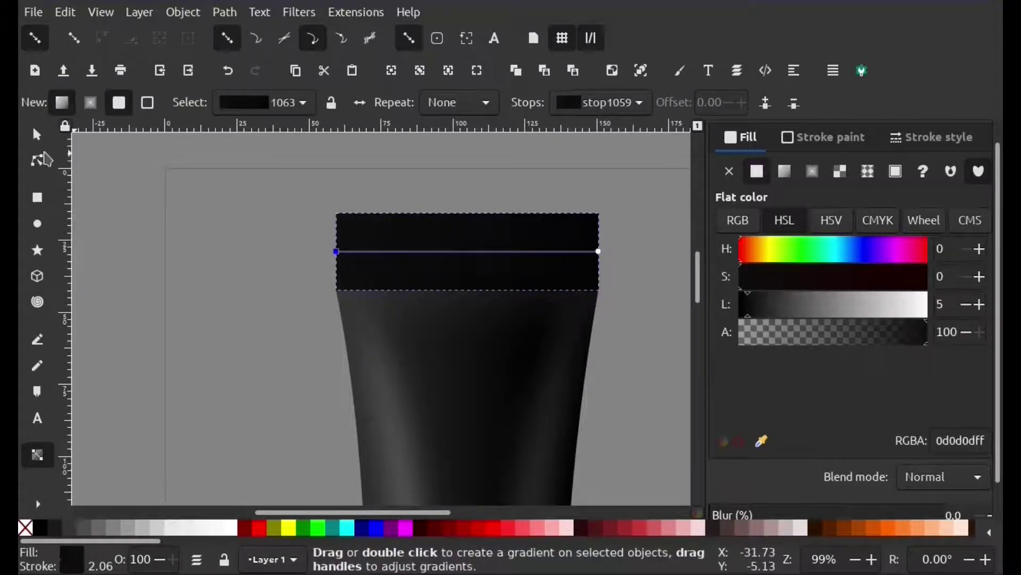
{"action": "left_click", "coordinate": [36, 134]}
Step: Duplicate the cap rectangle and narrow the copy to an 8.857 mm strip at its left end
{"action": "right_click", "coordinate": [442, 234]}
{"action": "left_click", "coordinate": [499, 234]}
{"action": "left_click_drag", "start_coordinate": [604, 251], "coordinate": [364, 250]}
{"action": "scroll", "coordinate": [364, 250], "scroll_direction": "up", "scroll_amount": 1}
{"action": "scroll", "coordinate": [346, 263], "scroll_direction": "up", "scroll_amount": 3}
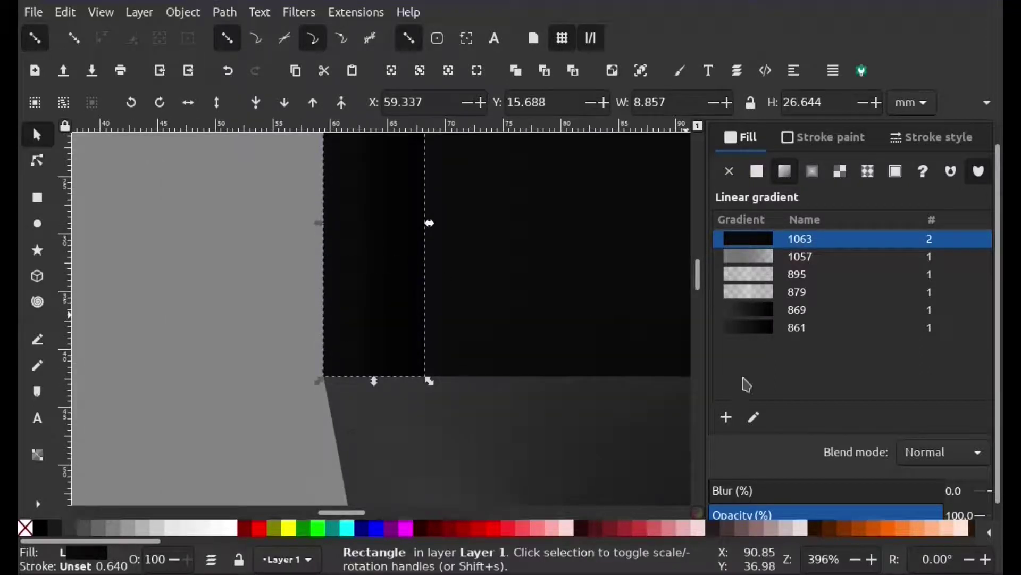
{"action": "left_click", "coordinate": [758, 419]}
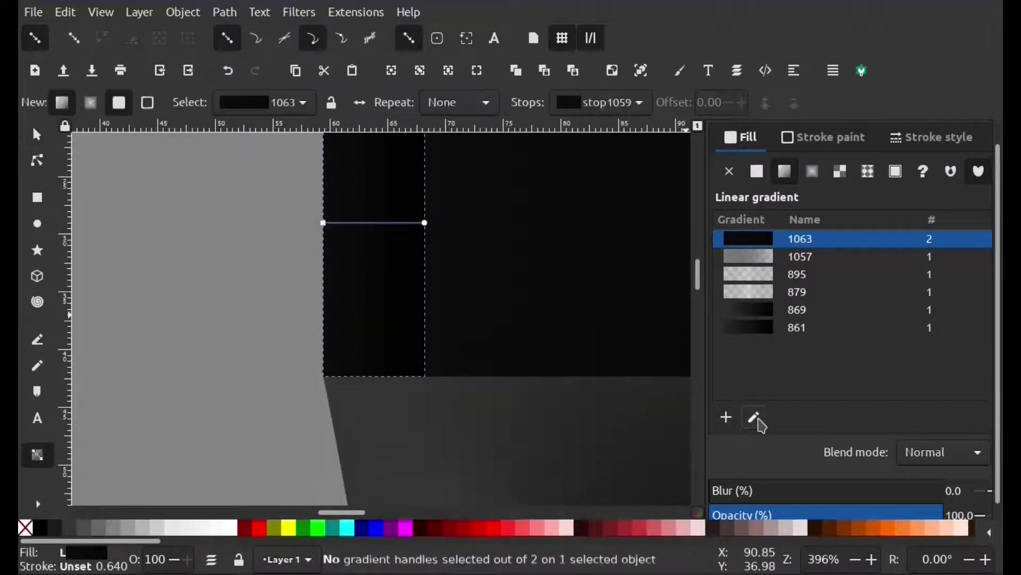
Step: Add three gradient stops to the cap strip and set their Lightness to 21, 21 and 13
{"action": "double_click", "coordinate": [358, 223]}
{"action": "double_click", "coordinate": [377, 223]}
{"action": "double_click", "coordinate": [410, 223]}
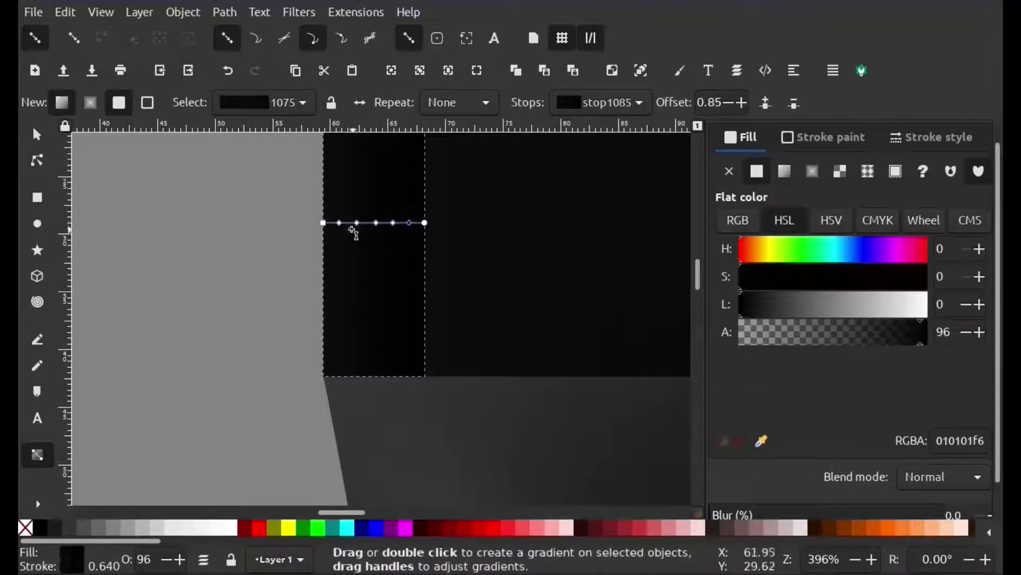
{"action": "left_click", "coordinate": [339, 222]}
{"action": "left_click_drag", "start_coordinate": [768, 303], "coordinate": [781, 309]}
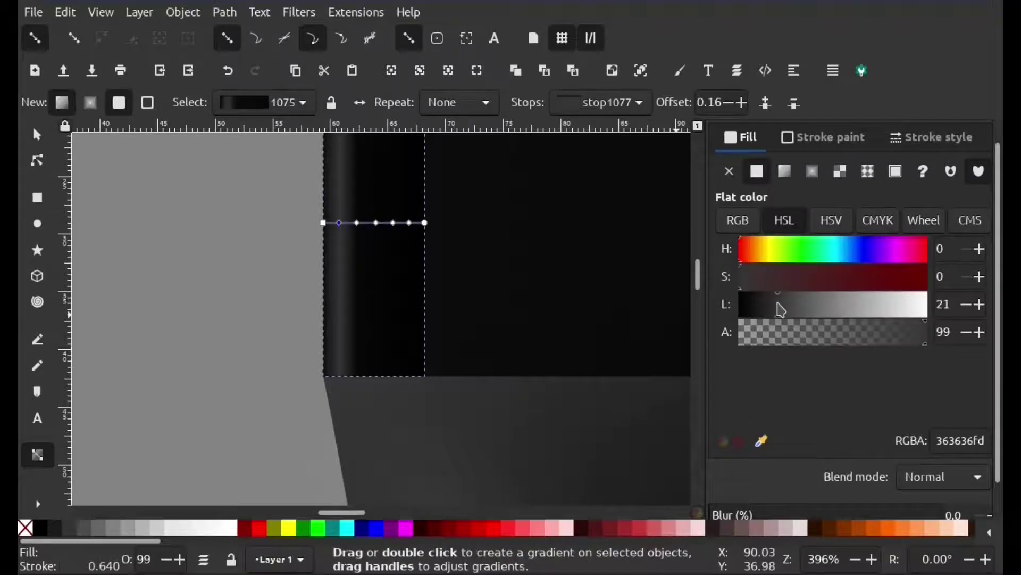
{"action": "left_click", "coordinate": [376, 222]}
{"action": "left_click", "coordinate": [780, 304]}
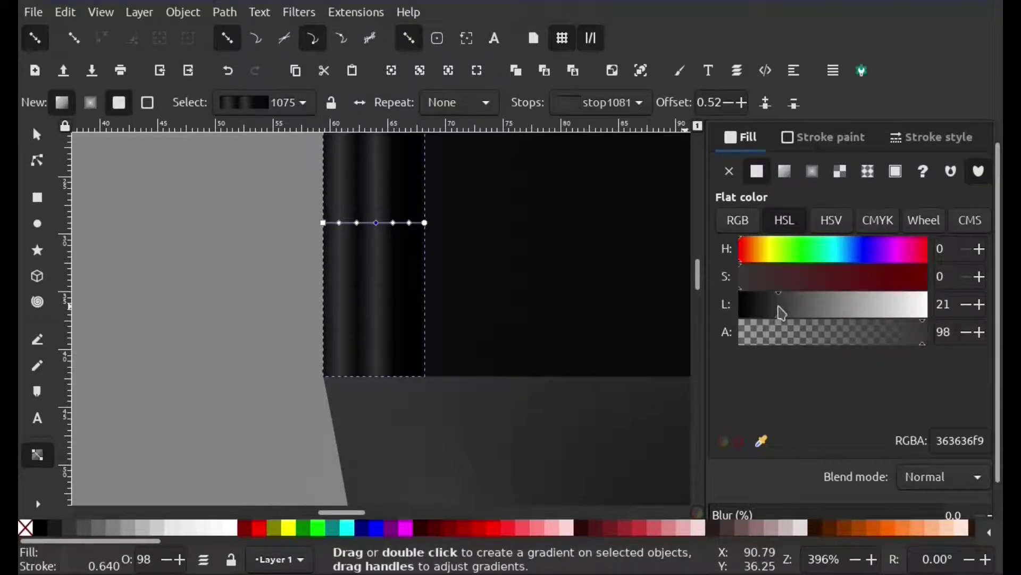
{"action": "left_click", "coordinate": [410, 222]}
{"action": "left_click", "coordinate": [768, 306]}
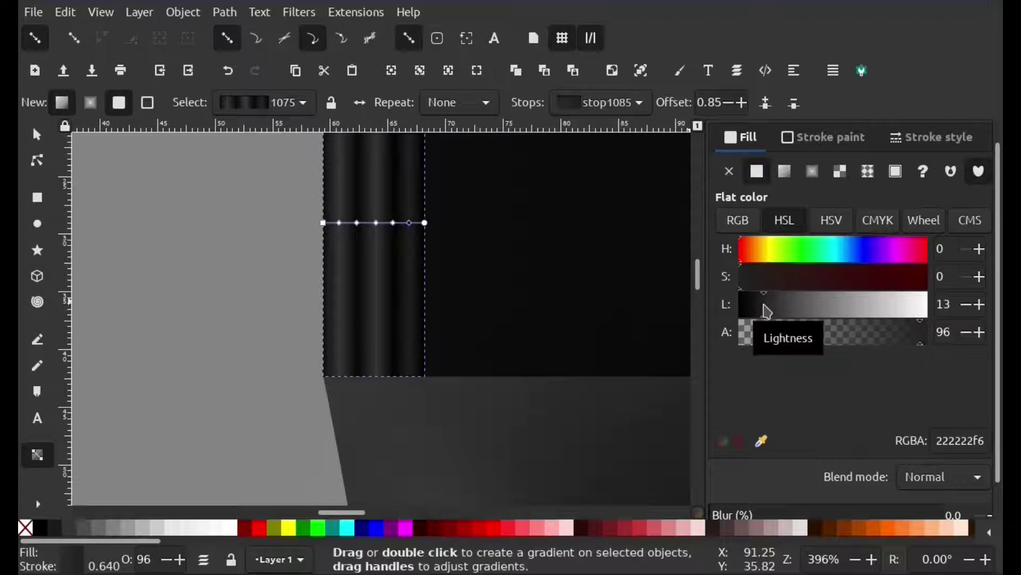
Step: Reselect the ridged strip and review its gradient stops, including the 0.64 and end stops
{"action": "left_click", "coordinate": [36, 135]}
{"action": "scroll", "coordinate": [288, 271], "scroll_direction": "down", "scroll_amount": 3}
{"action": "key", "text": "Escape"}
{"action": "scroll", "coordinate": [294, 263], "scroll_direction": "up", "scroll_amount": 1}
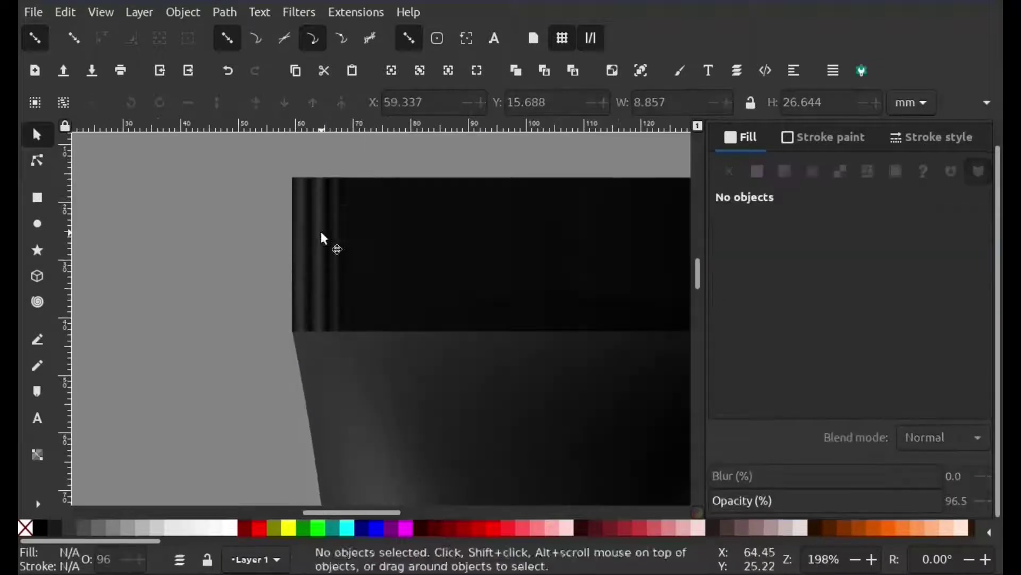
{"action": "right_click", "coordinate": [321, 233]}
{"action": "left_click", "coordinate": [281, 254]}
{"action": "scroll", "coordinate": [281, 254], "scroll_direction": "up", "scroll_amount": 2}
{"action": "left_click", "coordinate": [362, 268]}
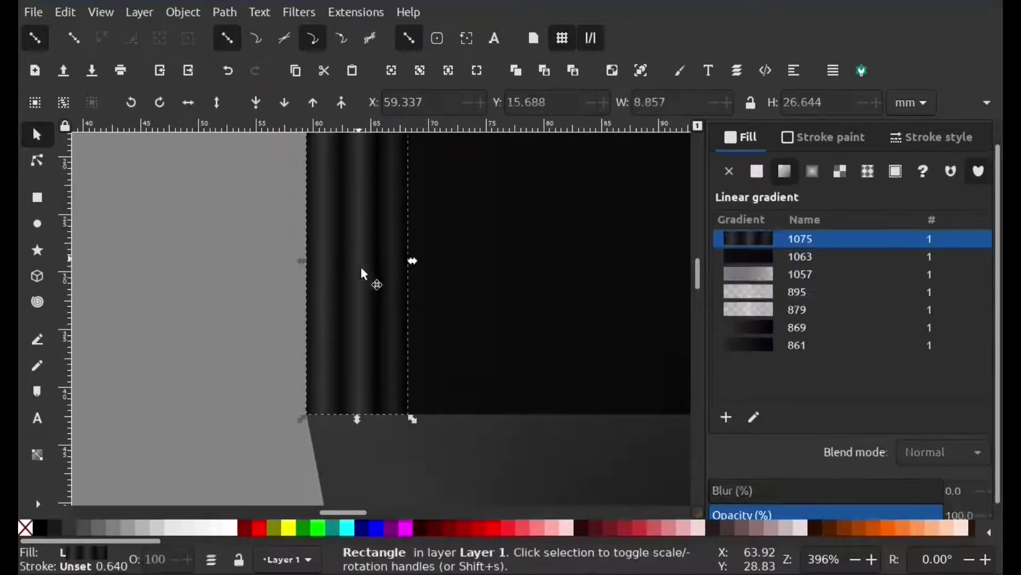
{"action": "left_click", "coordinate": [753, 418]}
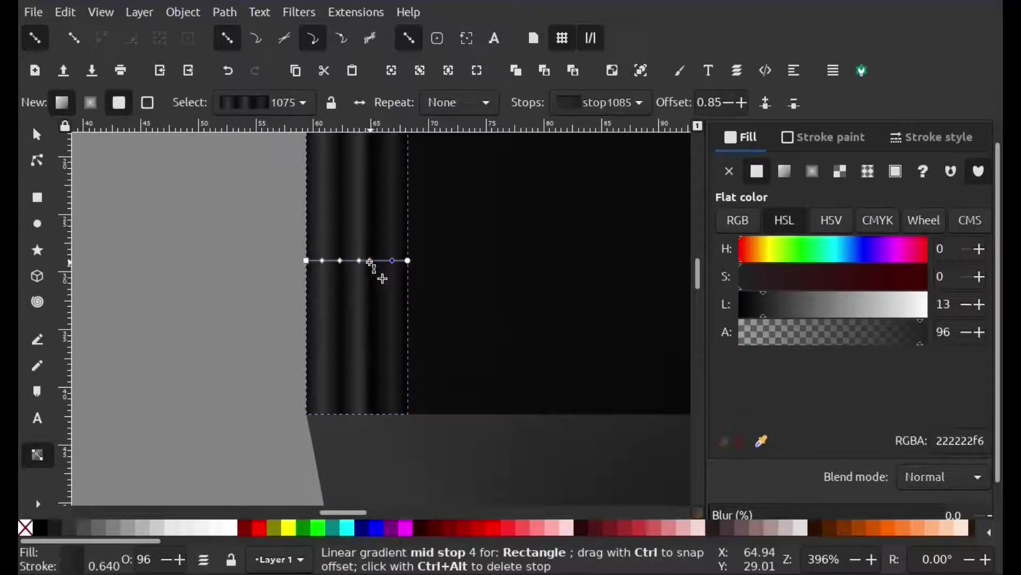
{"action": "left_click", "coordinate": [371, 261]}
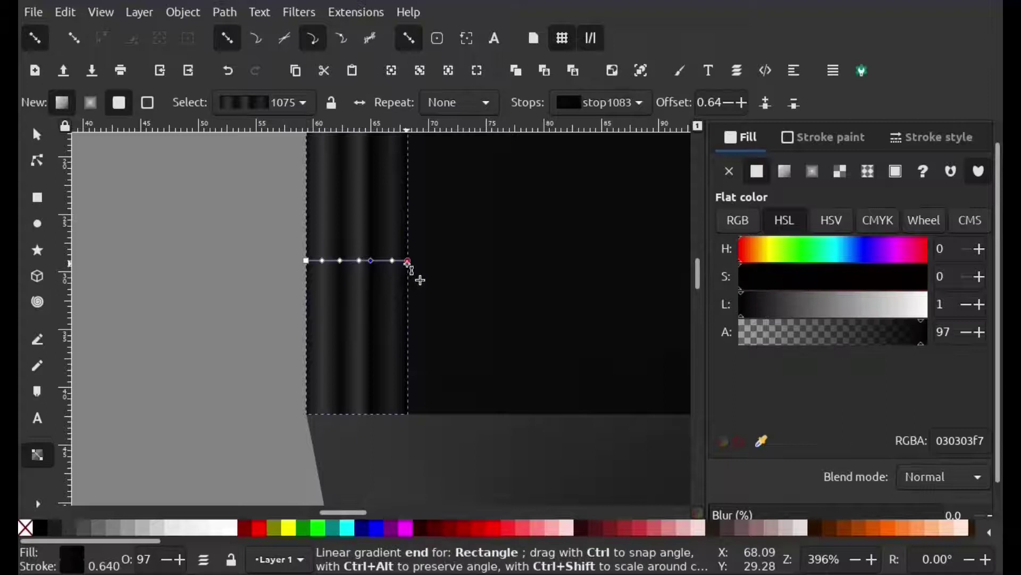
{"action": "left_click", "coordinate": [409, 261]}
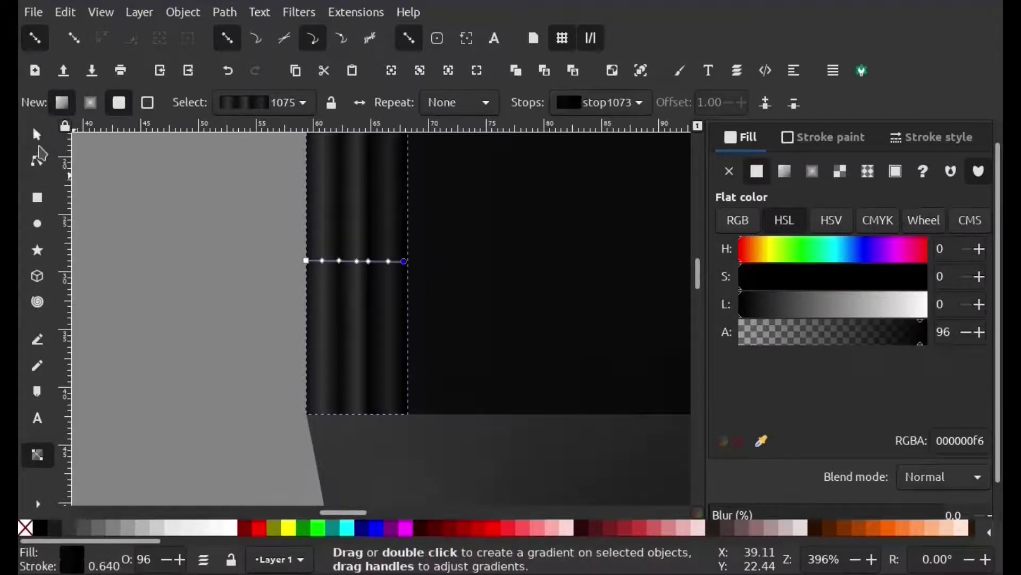
Step: Trim the ridged strip slightly narrower to 8.633 mm and recheck its mid stops
{"action": "key", "text": "s"}
{"action": "left_click_drag", "start_coordinate": [412, 264], "coordinate": [409, 266]}
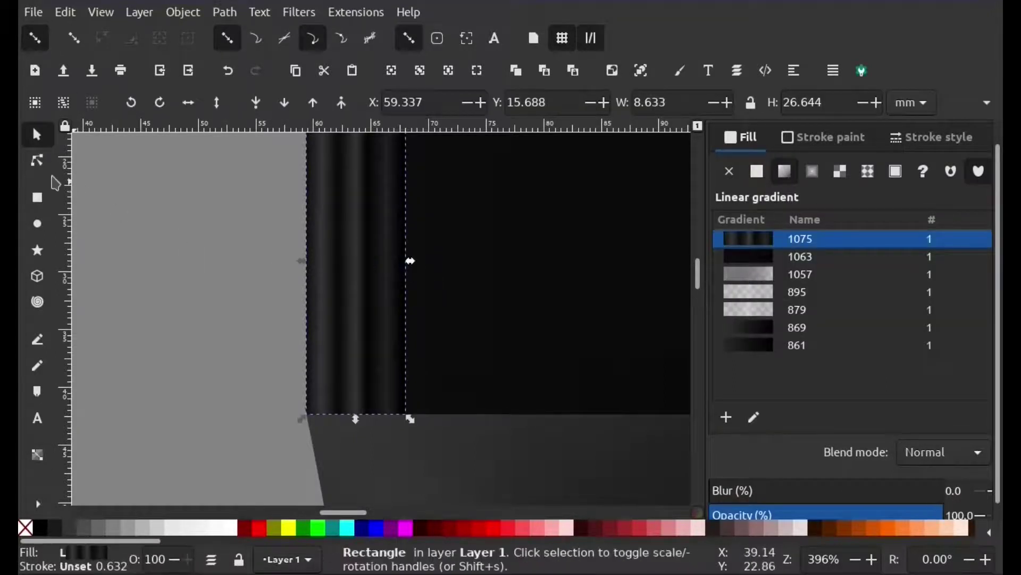
{"action": "key", "text": "n"}
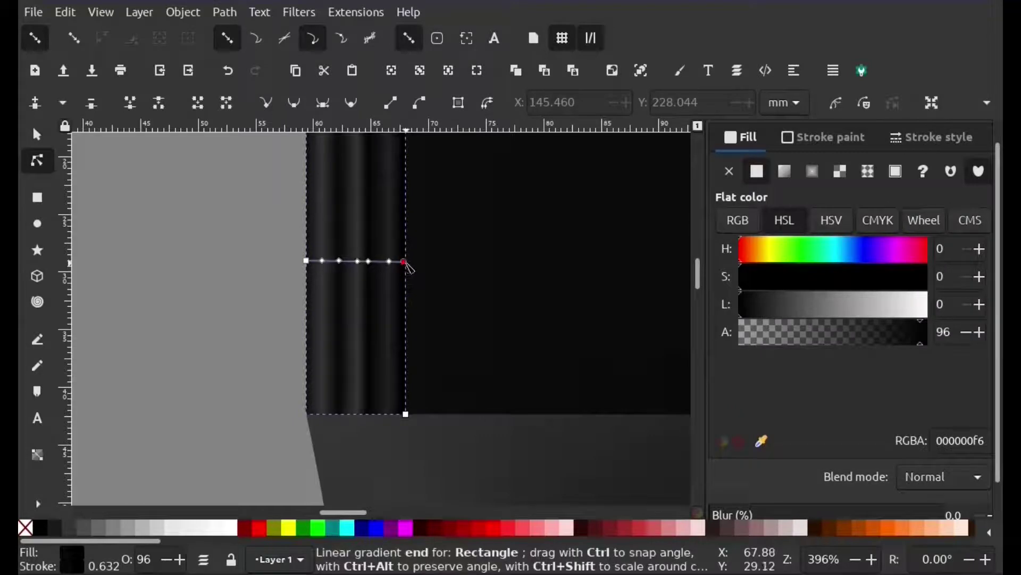
{"action": "left_click", "coordinate": [375, 261]}
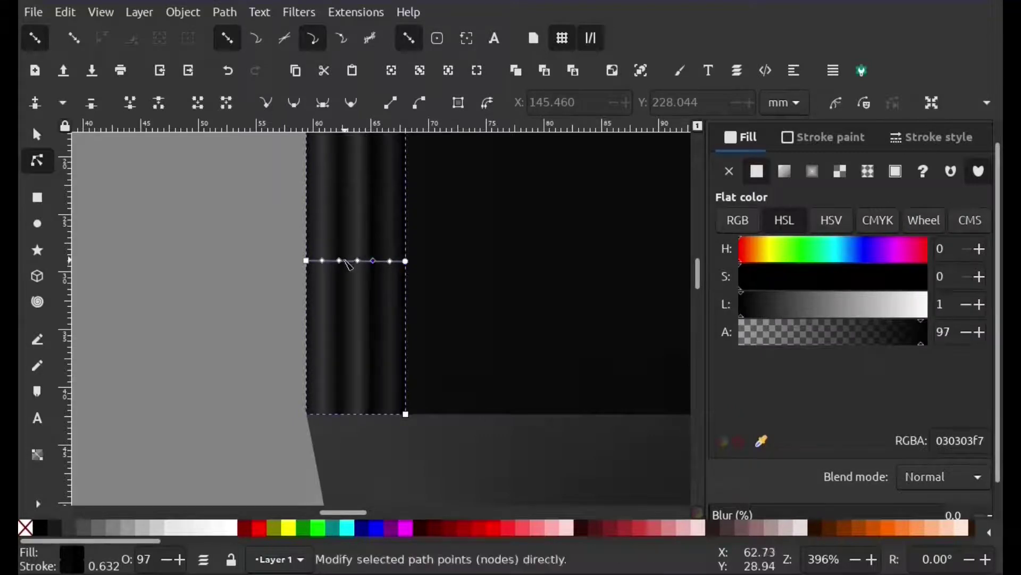
{"action": "left_click", "coordinate": [344, 261]}
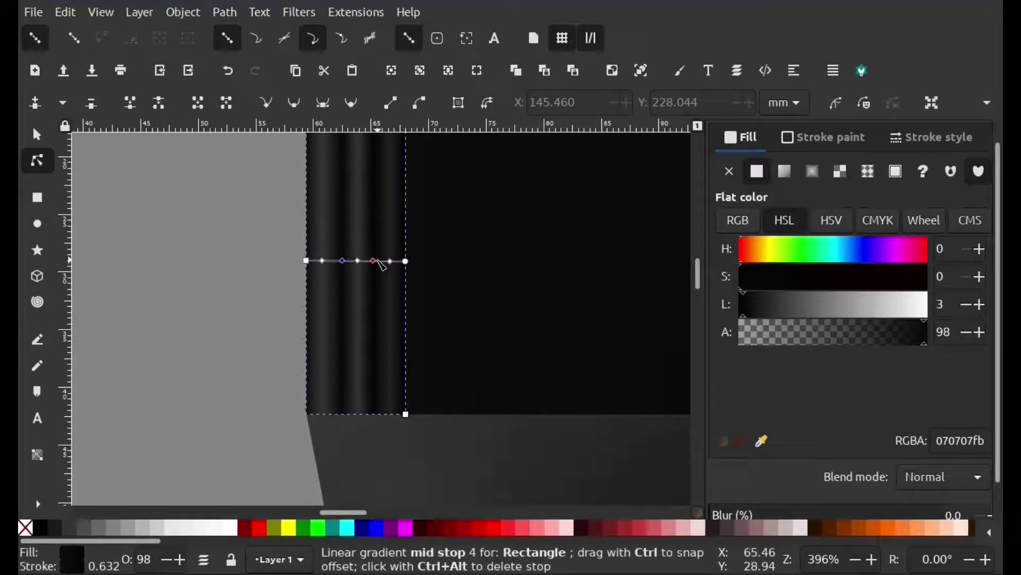
Step: Duplicate the ridged strip and place the copy just right of the original
{"action": "left_click", "coordinate": [38, 135]}
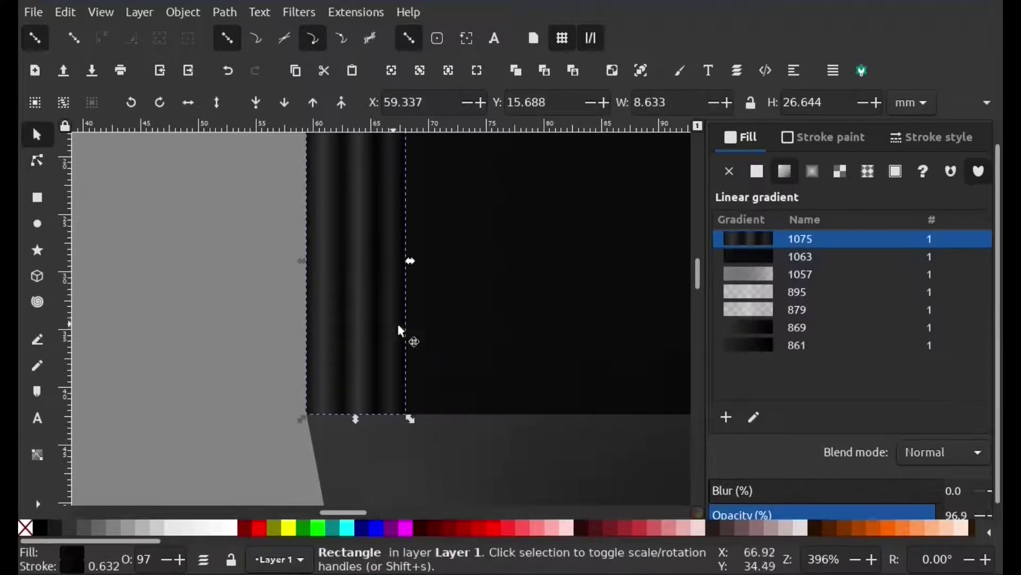
{"action": "scroll", "coordinate": [373, 297], "scroll_direction": "down", "scroll_amount": 2}
{"action": "right_click", "coordinate": [366, 297]}
{"action": "left_click", "coordinate": [403, 285]}
{"action": "key", "text": "ctrl+d"}
{"action": "mouse_move", "coordinate": [369, 302]}
{"action": "left_mouse_down"}
{"action": "mouse_move", "coordinate": [409, 294]}
{"action": "mouse_move", "coordinate": [578, 305]}
{"action": "mouse_move", "coordinate": [516, 316]}
{"action": "left_mouse_up"}
Step: Duplicate the two strips, then all four, lining the copies further right along the cap
{"action": "left_click", "coordinate": [358, 298], "text": "shift"}
{"action": "right_click", "coordinate": [402, 282]}
{"action": "left_click", "coordinate": [447, 231]}
{"action": "left_click", "coordinate": [396, 319], "text": "shift"}
{"action": "left_click", "coordinate": [349, 319], "text": "shift"}
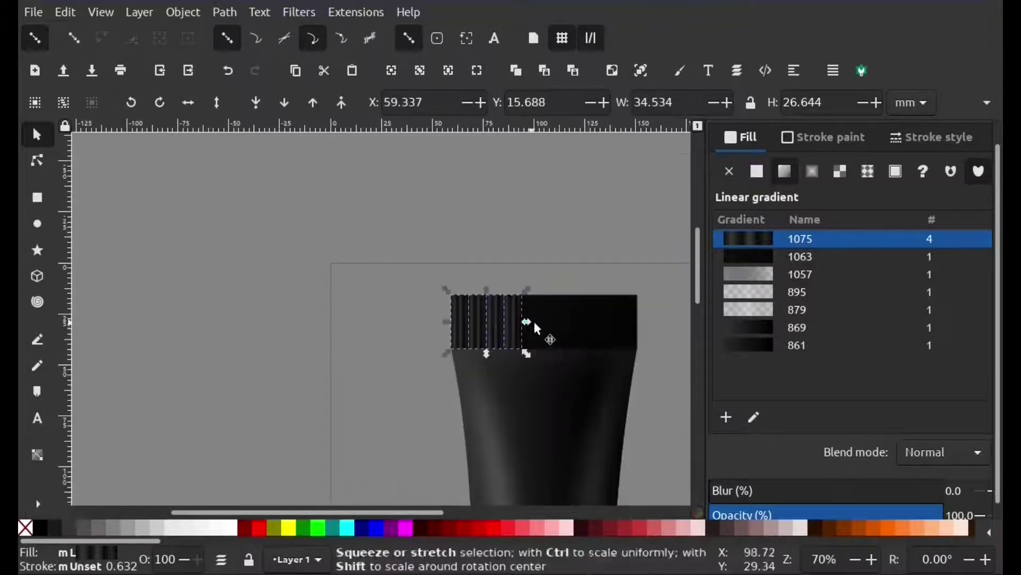
{"action": "right_click", "coordinate": [447, 281]}
{"action": "left_click", "coordinate": [502, 231]}
{"action": "mouse_move", "coordinate": [457, 303]}
{"action": "left_mouse_down"}
{"action": "mouse_move", "coordinate": [662, 305]}
{"action": "mouse_move", "coordinate": [648, 294]}
{"action": "left_mouse_up"}
Step: Duplicate three more strips and line them up at the cap's right end
{"action": "key", "text": "minus"}
{"action": "left_click", "coordinate": [572, 298]}
{"action": "left_click", "coordinate": [526, 297], "text": "shift"}
{"action": "left_click", "coordinate": [487, 309], "text": "shift"}
{"action": "right_click", "coordinate": [557, 302]}
{"action": "left_click", "coordinate": [605, 231]}
{"action": "mouse_move", "coordinate": [574, 306]}
{"action": "left_mouse_down"}
{"action": "mouse_move", "coordinate": [679, 298]}
{"action": "mouse_move", "coordinate": [676, 309]}
{"action": "left_mouse_up"}
Step: Inspect the rightmost cap strip and clear the selection
{"action": "scroll", "coordinate": [668, 340], "scroll_direction": "down", "scroll_amount": 1}
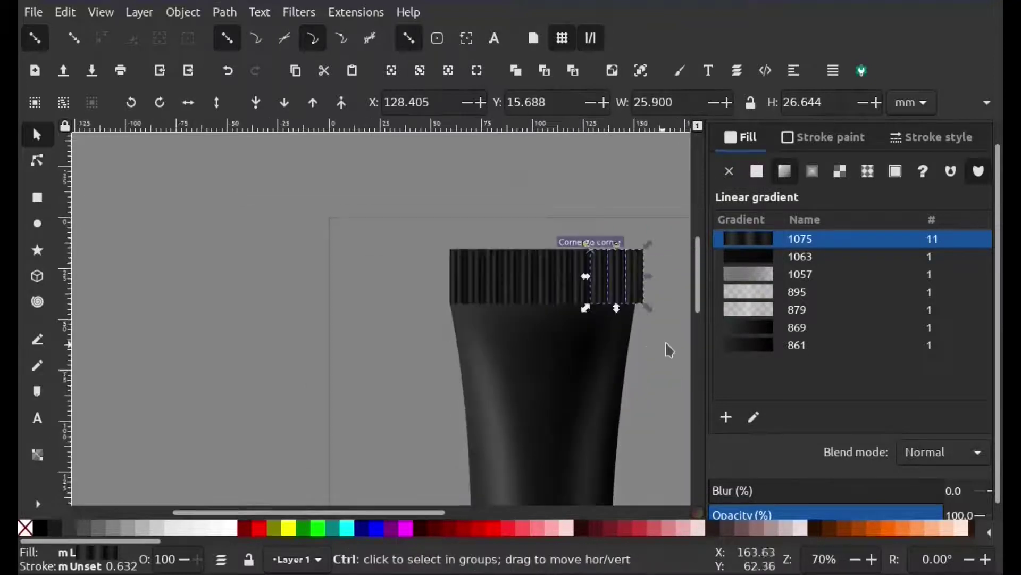
{"action": "scroll", "coordinate": [675, 319], "scroll_direction": "up", "scroll_amount": 2}
{"action": "key", "text": "Escape"}
{"action": "left_click", "coordinate": [595, 298]}
{"action": "scroll", "coordinate": [601, 373], "scroll_direction": "down", "scroll_amount": 4}
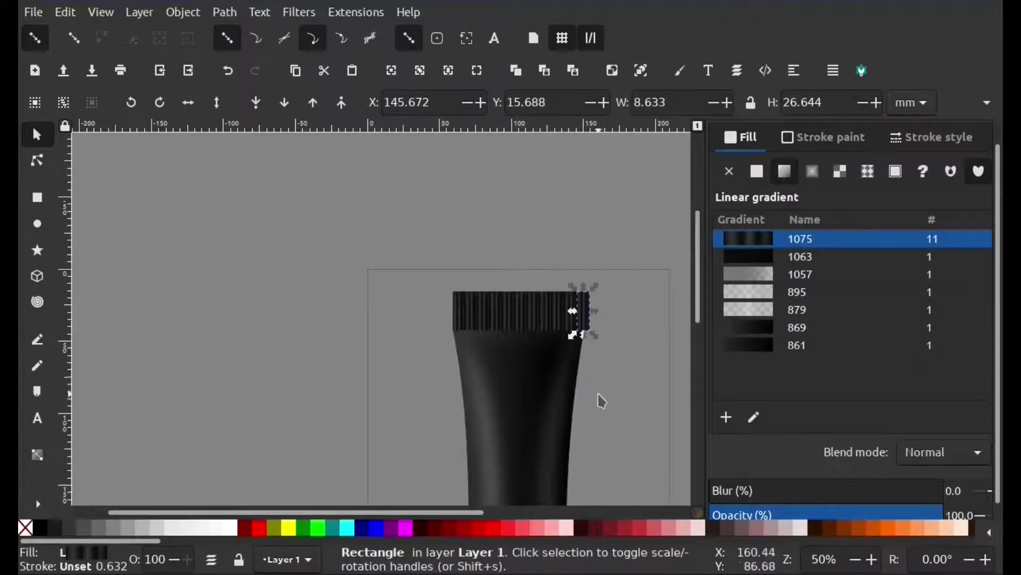
{"action": "scroll", "coordinate": [607, 360], "scroll_direction": "down", "scroll_amount": 3}
{"action": "key", "text": "Escape"}
{"action": "scroll", "coordinate": [601, 275], "scroll_direction": "up", "scroll_amount": 2}
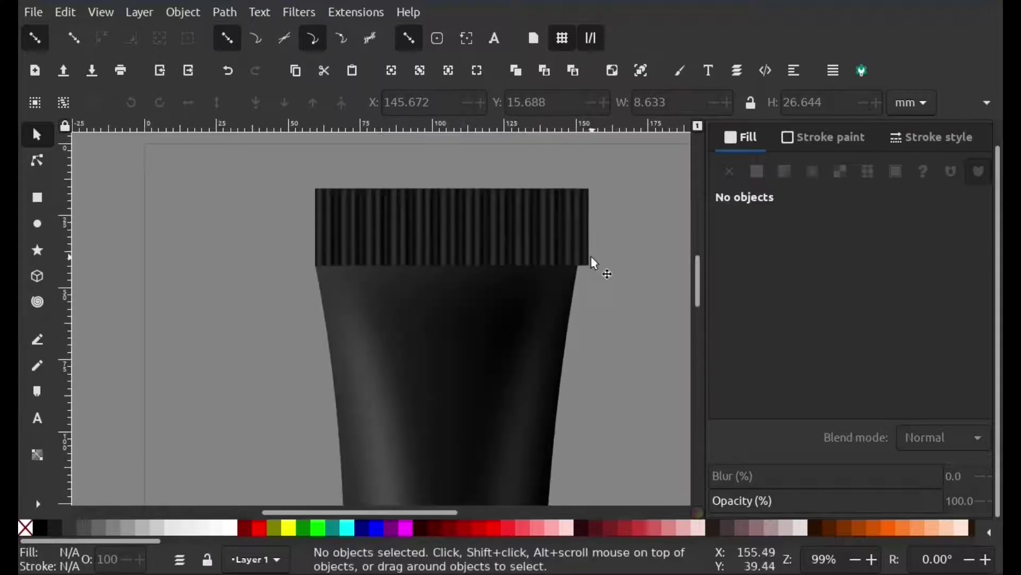
Step: Select the whole row of cap strips and squeeze it narrower to fit the cap
{"action": "left_click", "coordinate": [554, 228]}
{"action": "left_click", "coordinate": [534, 216], "text": "shift"}
{"action": "left_click", "coordinate": [503, 218], "text": "shift"}
{"action": "left_click", "coordinate": [454, 223], "text": "shift"}
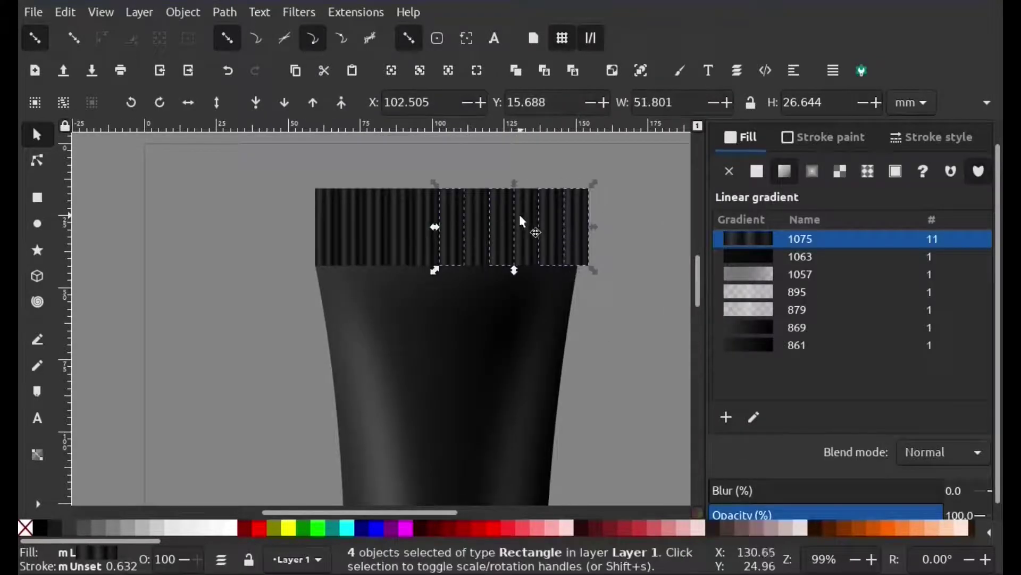
{"action": "left_click", "coordinate": [449, 220], "text": "shift"}
{"action": "left_click", "coordinate": [420, 214], "text": "shift"}
{"action": "left_click", "coordinate": [396, 212], "text": "shift"}
{"action": "left_click", "coordinate": [352, 218], "text": "shift"}
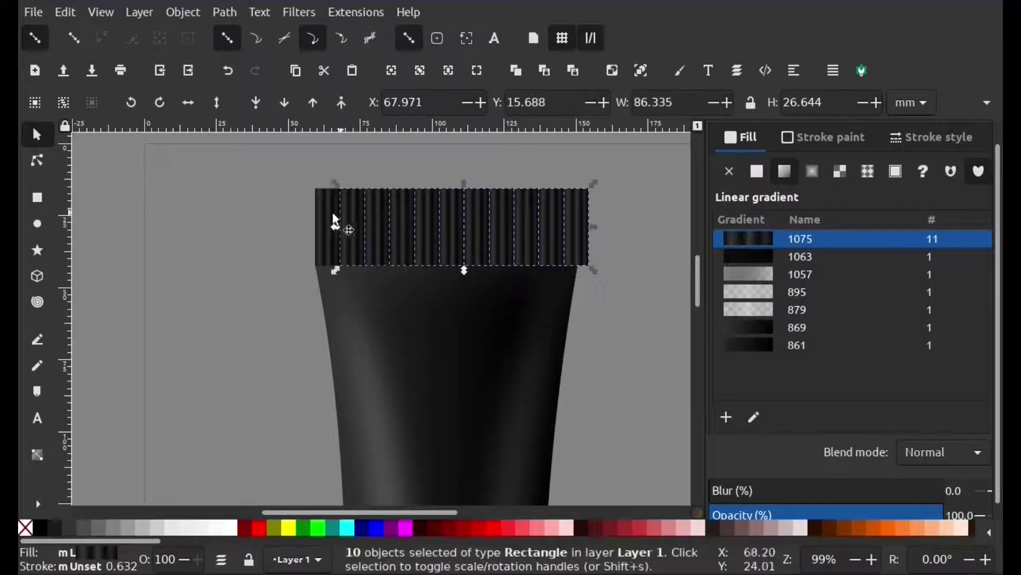
{"action": "left_click_drag", "start_coordinate": [594, 231], "coordinate": [583, 232]}
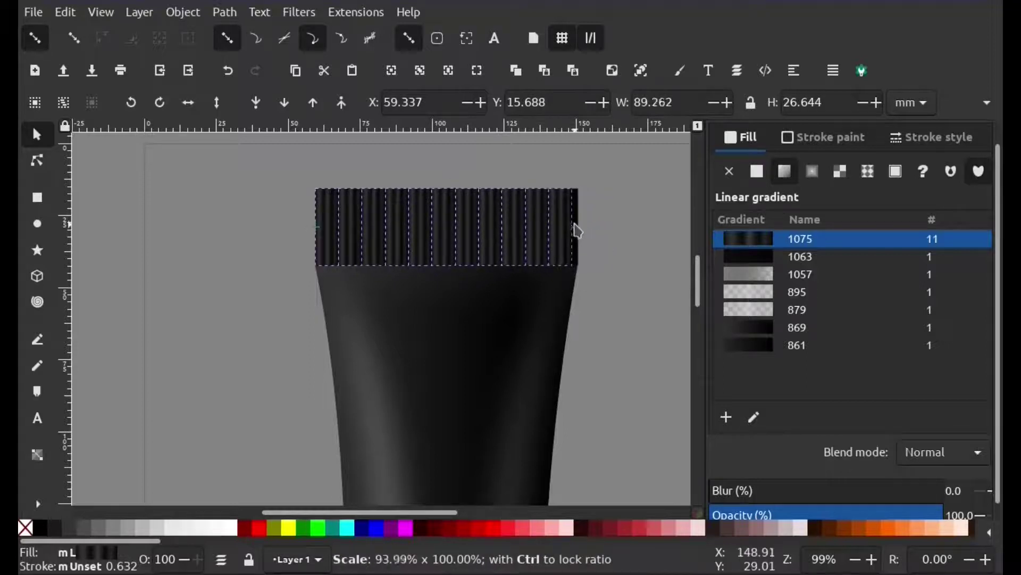
Step: Reselect the row of strips and squeeze it narrower horizontally once more
{"action": "left_click", "coordinate": [623, 335]}
{"action": "scroll", "coordinate": [607, 341], "scroll_direction": "down", "scroll_amount": 4}
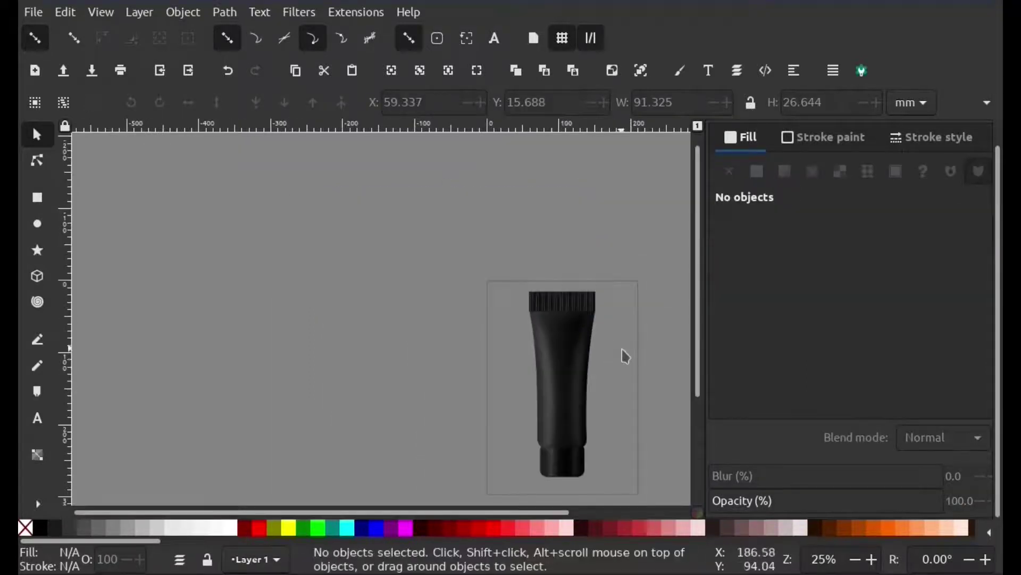
{"action": "scroll", "coordinate": [622, 351], "scroll_direction": "up", "scroll_amount": 3}
{"action": "left_click", "coordinate": [523, 213], "text": "shift"}
{"action": "left_click", "coordinate": [471, 213], "text": "shift"}
{"action": "left_click", "coordinate": [414, 208], "text": "shift"}
{"action": "left_click", "coordinate": [399, 206], "text": "shift"}
{"action": "left_click", "coordinate": [363, 205], "text": "shift"}
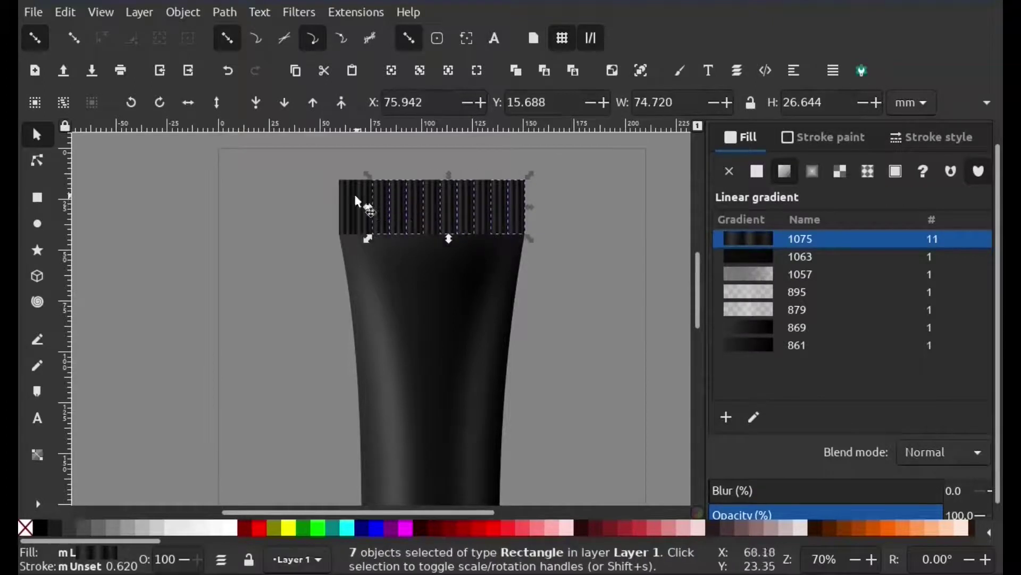
{"action": "left_click", "coordinate": [341, 213], "text": "shift"}
{"action": "left_click", "coordinate": [484, 207], "text": "shift"}
{"action": "left_click_drag", "start_coordinate": [529, 209], "coordinate": [509, 214]}
{"action": "left_click", "coordinate": [543, 228]}
Step: Duplicate the rightmost cap strip and move the copy further right
{"action": "scroll", "coordinate": [592, 285], "scroll_direction": "down", "scroll_amount": 2, "text": "ctrl"}
{"action": "scroll", "coordinate": [542, 269], "scroll_direction": "up", "scroll_amount": 4, "text": "ctrl"}
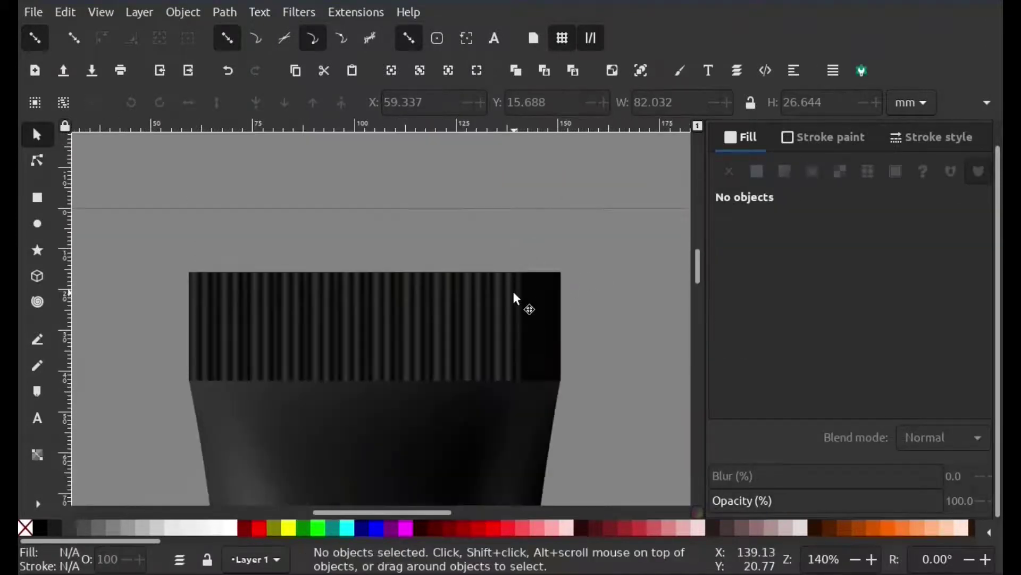
{"action": "left_click", "coordinate": [513, 294]}
{"action": "right_click", "coordinate": [514, 295]}
{"action": "left_click", "coordinate": [605, 231]}
{"action": "left_click_drag", "start_coordinate": [515, 304], "coordinate": [535, 302]}
{"action": "scroll", "coordinate": [567, 303], "scroll_direction": "down", "scroll_amount": 4, "text": "ctrl"}
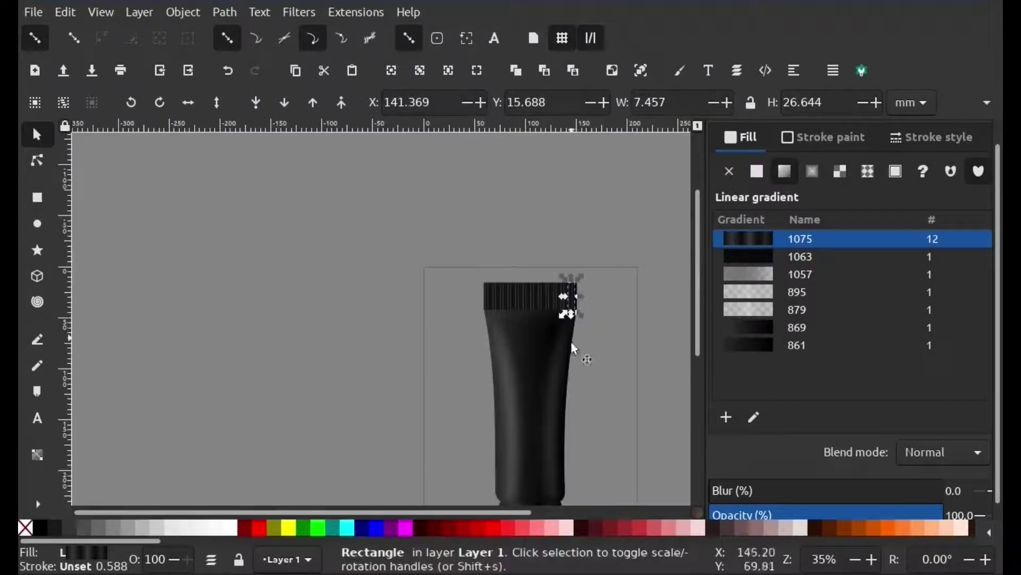
{"action": "left_click", "coordinate": [593, 355]}
Step: Try stretching the rightmost ribbed strip wider, then undo it
{"action": "scroll", "coordinate": [593, 355], "scroll_direction": "down", "scroll_amount": 3}
{"action": "scroll", "coordinate": [631, 324], "scroll_direction": "up", "scroll_amount": 2, "text": "ctrl"}
{"action": "scroll", "coordinate": [549, 308], "scroll_direction": "up", "scroll_amount": 2}
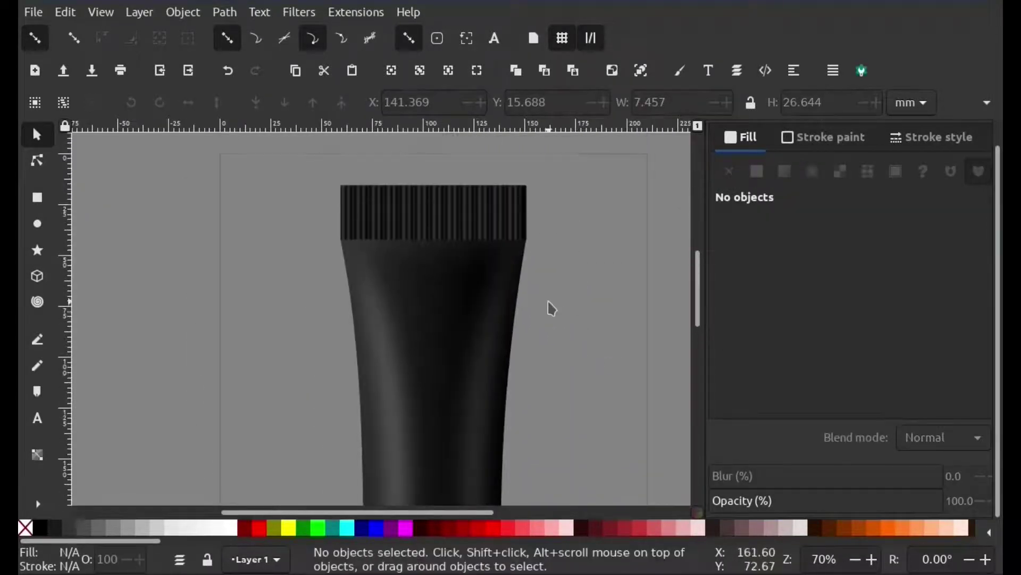
{"action": "scroll", "coordinate": [541, 294], "scroll_direction": "up", "scroll_amount": 3, "text": "ctrl"}
{"action": "scroll", "coordinate": [511, 319], "scroll_direction": "up", "scroll_amount": 5}
{"action": "left_click", "coordinate": [491, 337]}
{"action": "left_click_drag", "start_coordinate": [499, 367], "coordinate": [513, 394]}
{"action": "key", "text": "ctrl+z"}
Step: Duplicate the rightmost strip onto the cap's right end, keeping it narrowed to 2.231 mm
{"action": "scroll", "coordinate": [520, 410], "scroll_direction": "down", "scroll_amount": 3, "text": "ctrl"}
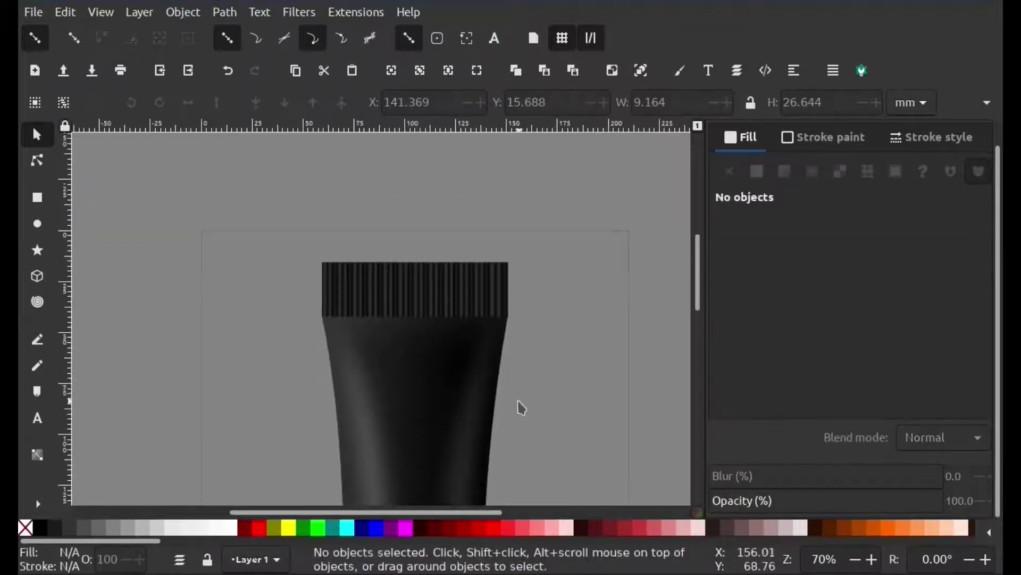
{"action": "scroll", "coordinate": [497, 393], "scroll_direction": "up", "scroll_amount": 3, "text": "ctrl"}
{"action": "right_click", "coordinate": [494, 296]}
{"action": "left_click", "coordinate": [531, 231]}
{"action": "mouse_move", "coordinate": [482, 228]}
{"action": "left_mouse_down"}
{"action": "mouse_move", "coordinate": [560, 238]}
{"action": "mouse_move", "coordinate": [522, 235]}
{"action": "left_mouse_up"}
{"action": "key", "text": "ctrl+z"}
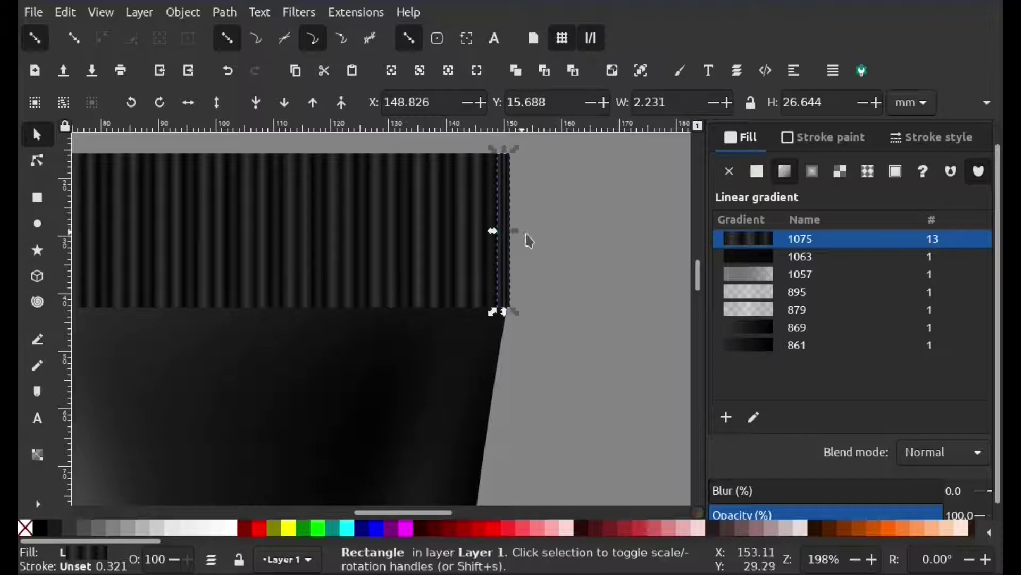
Step: Apply gradient 1063 to the end strip and add a lighter stop in its middle
{"action": "key", "text": "g"}
{"action": "scroll", "coordinate": [493, 299], "scroll_direction": "up", "scroll_amount": 2, "text": "ctrl"}
{"action": "scroll", "coordinate": [494, 301], "scroll_direction": "up", "scroll_amount": 3, "text": "ctrl"}
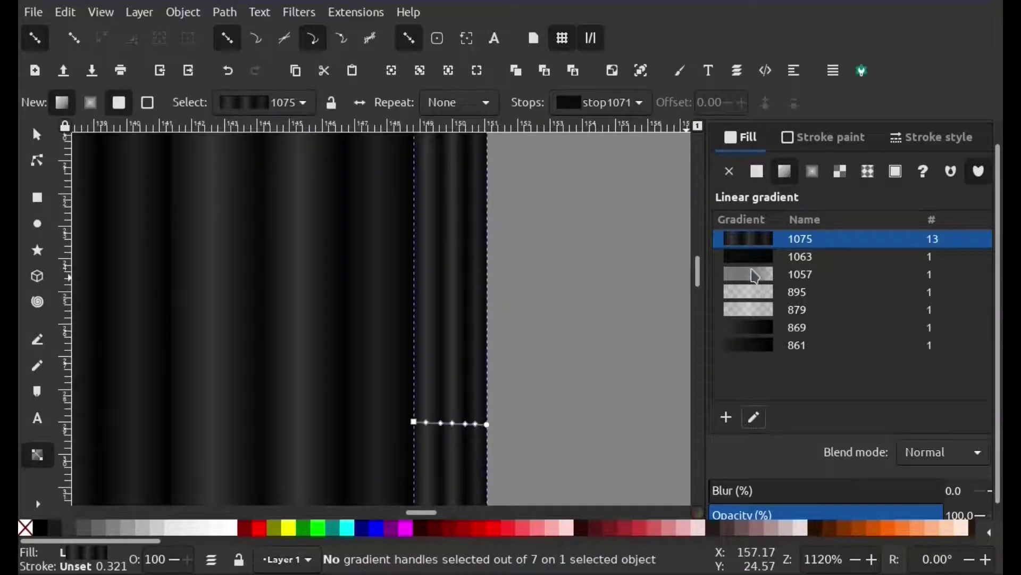
{"action": "left_click", "coordinate": [757, 258]}
{"action": "double_click", "coordinate": [451, 423]}
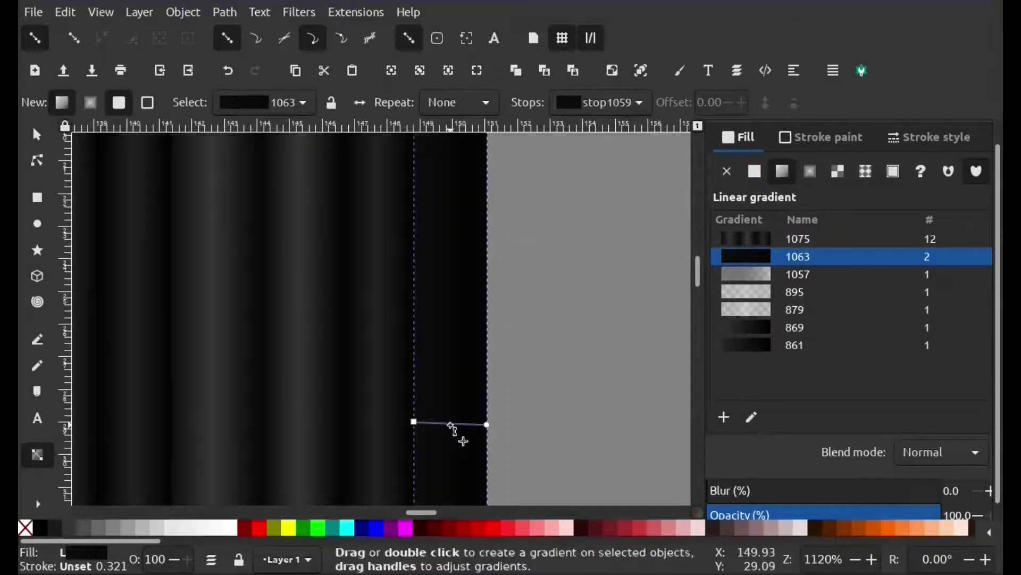
{"action": "left_click", "coordinate": [768, 312]}
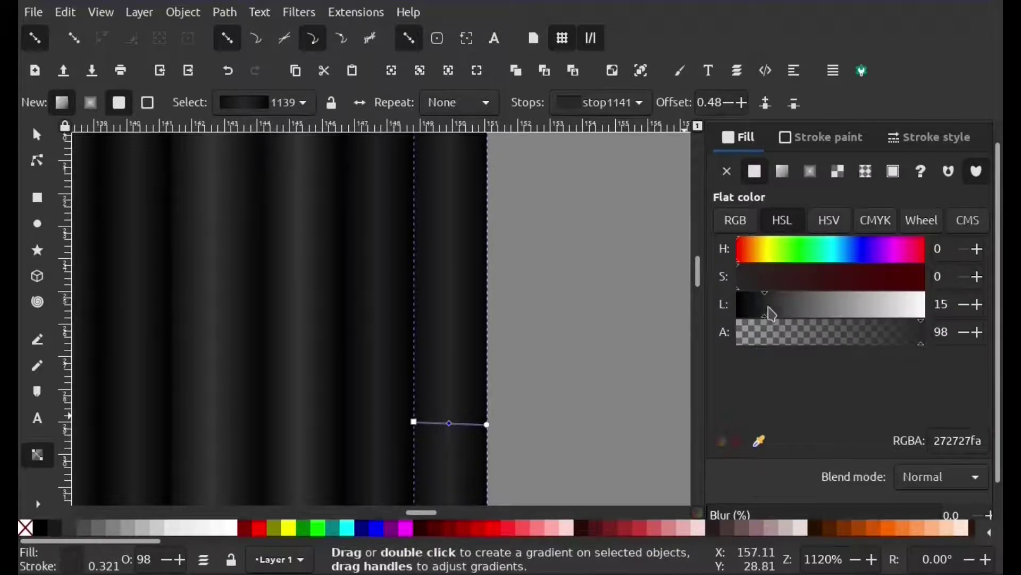
{"action": "left_click", "coordinate": [479, 422]}
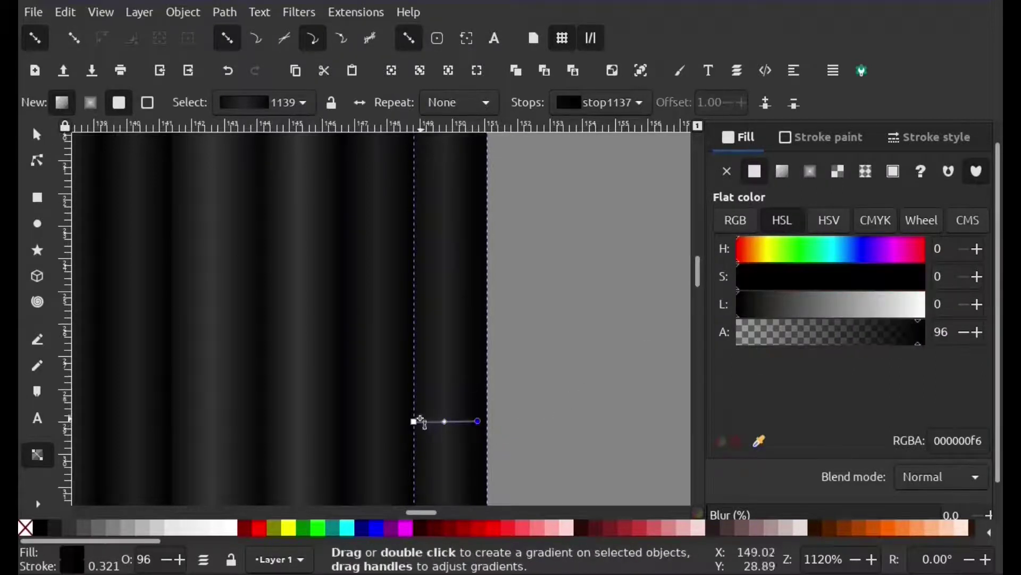
{"action": "left_click", "coordinate": [426, 422]}
Step: Narrow the end strip further to 1.728 mm
{"action": "key", "text": "s"}
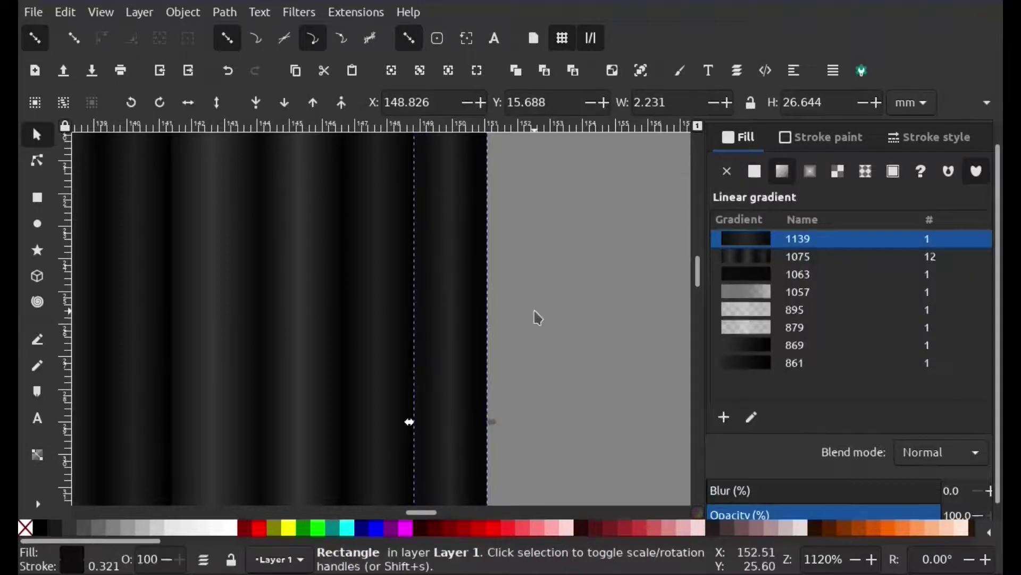
{"action": "left_click", "coordinate": [534, 308]}
{"action": "scroll", "coordinate": [520, 380], "scroll_direction": "down", "scroll_amount": 5}
{"action": "scroll", "coordinate": [539, 385], "scroll_direction": "up", "scroll_amount": 3}
{"action": "left_click", "coordinate": [458, 351]}
{"action": "left_click_drag", "start_coordinate": [466, 262], "coordinate": [458, 262]}
Step: Try selecting the cap strips by clicking and rubber-band, then clear the selection
{"action": "left_click", "coordinate": [509, 425]}
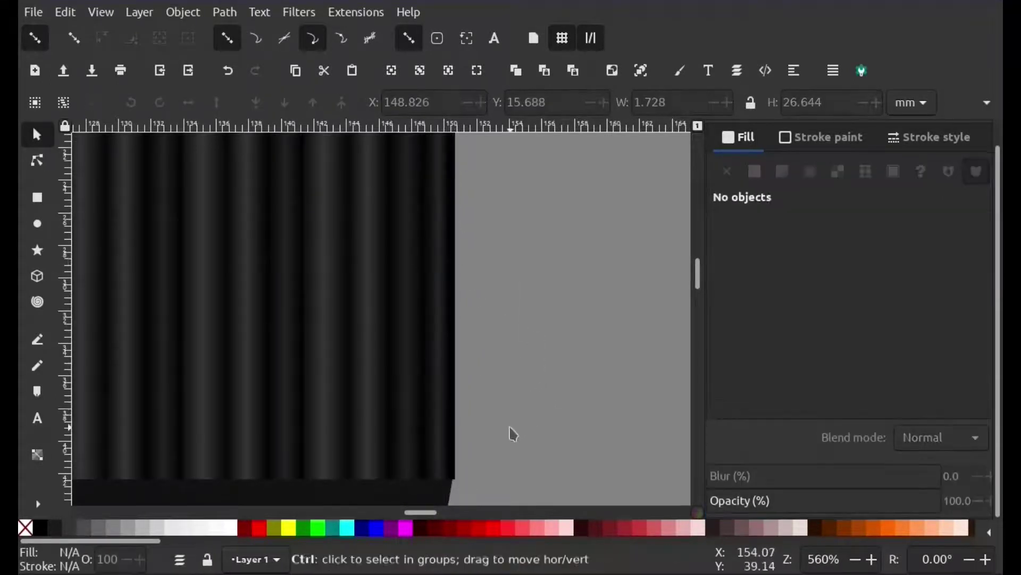
{"action": "scroll", "coordinate": [478, 426], "scroll_direction": "down", "scroll_amount": 3}
{"action": "scroll", "coordinate": [445, 424], "scroll_direction": "down", "scroll_amount": 6}
{"action": "left_click_drag", "start_coordinate": [506, 512], "coordinate": [467, 512]}
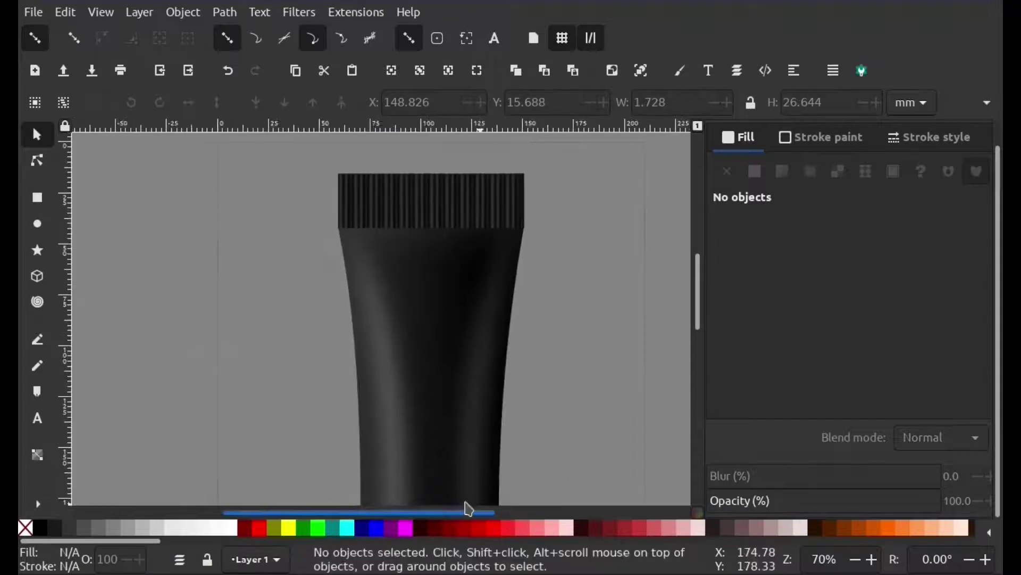
{"action": "scroll", "coordinate": [504, 349], "scroll_direction": "down", "scroll_amount": 4}
{"action": "scroll", "coordinate": [658, 290], "scroll_direction": "up", "scroll_amount": 4}
{"action": "scroll", "coordinate": [676, 204], "scroll_direction": "up", "scroll_amount": 2}
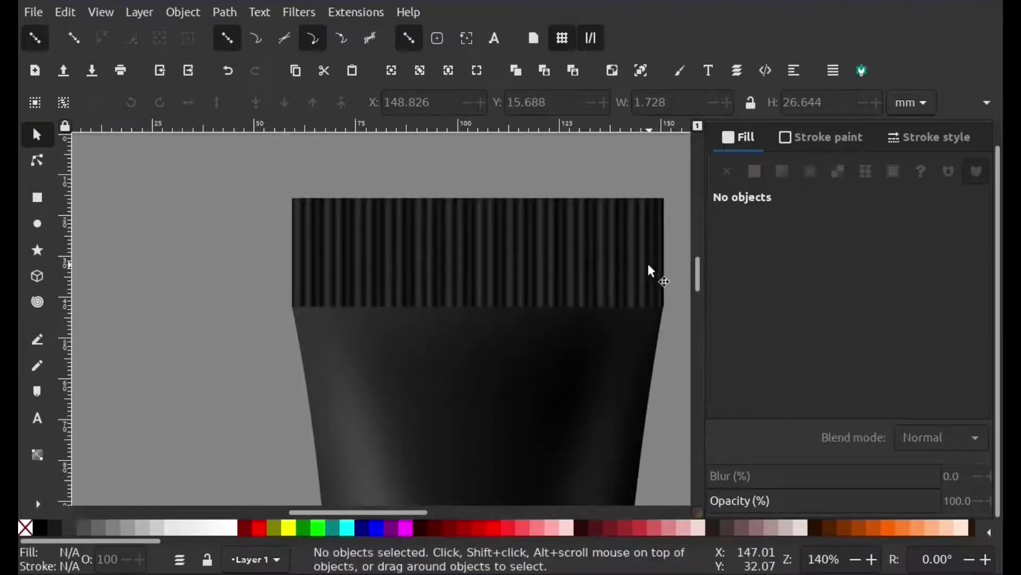
{"action": "left_click", "coordinate": [645, 264]}
{"action": "left_click", "coordinate": [600, 253], "text": "shift"}
{"action": "mouse_move", "coordinate": [681, 162]}
{"action": "left_mouse_down"}
{"action": "mouse_move", "coordinate": [302, 324]}
{"action": "mouse_move", "coordinate": [281, 324]}
{"action": "left_mouse_up"}
{"action": "key", "text": "Escape"}
Step: Shift-select the 13 ridged cap strips one by one and group them
{"action": "left_click", "coordinate": [333, 253]}
{"action": "left_click", "coordinate": [371, 237], "text": "shift"}
{"action": "left_click", "coordinate": [429, 240], "text": "shift"}
{"action": "left_click", "coordinate": [460, 242], "text": "shift"}
{"action": "left_click", "coordinate": [490, 243], "text": "shift"}
{"action": "left_click", "coordinate": [521, 239], "text": "shift"}
{"action": "left_click", "coordinate": [576, 226], "text": "shift"}
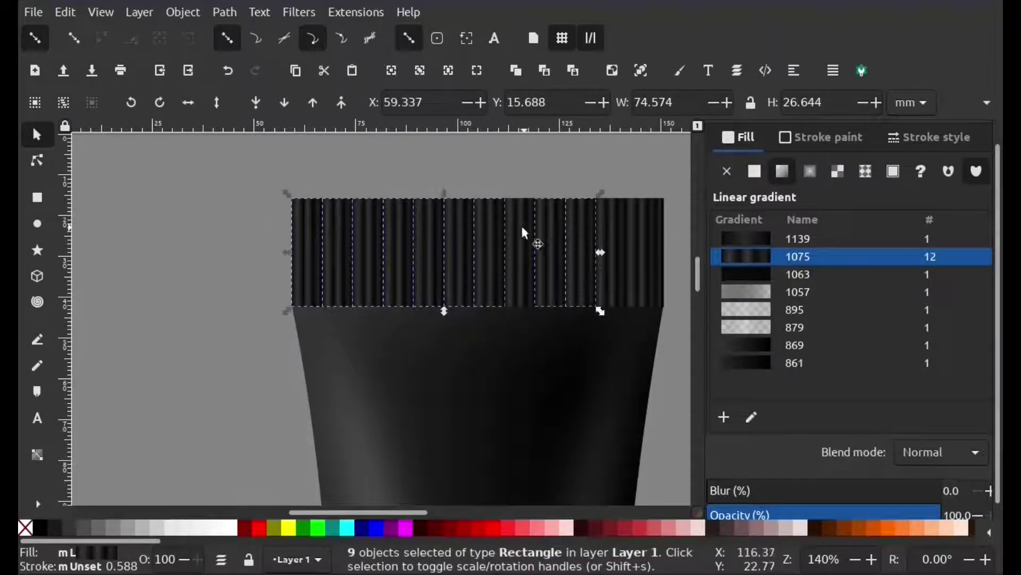
{"action": "left_click", "coordinate": [524, 230], "text": "shift"}
{"action": "left_click", "coordinate": [660, 238], "text": "shift"}
{"action": "right_click", "coordinate": [645, 242]}
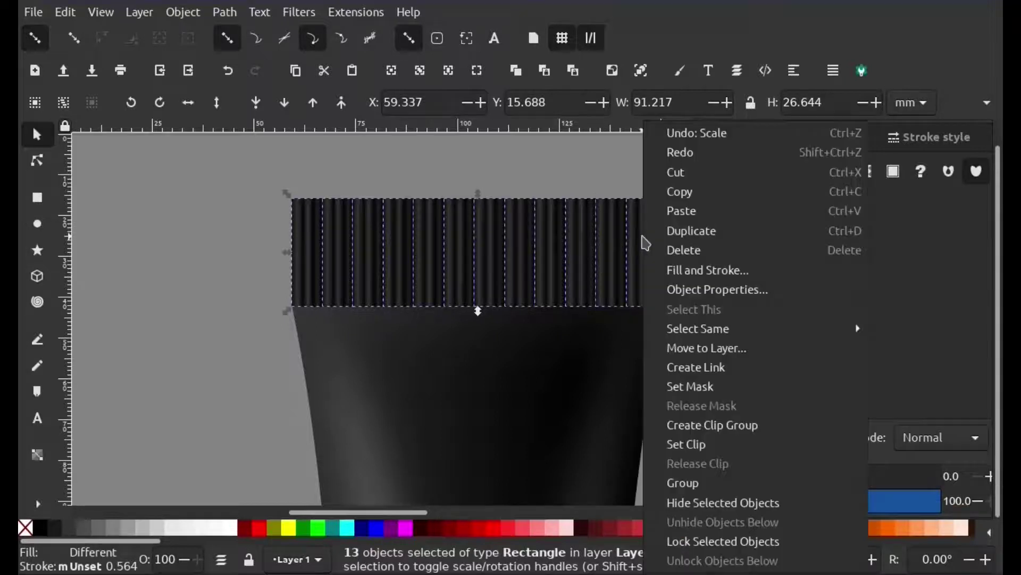
{"action": "left_click", "coordinate": [713, 481]}
Step: Lower the cap group's opacity to about 75% (74.9%)
{"action": "mouse_move", "coordinate": [929, 499]}
{"action": "left_mouse_down"}
{"action": "mouse_move", "coordinate": [834, 500]}
{"action": "mouse_move", "coordinate": [863, 502]}
{"action": "left_mouse_up"}
{"action": "scroll", "coordinate": [603, 353], "scroll_direction": "down", "scroll_amount": 2}
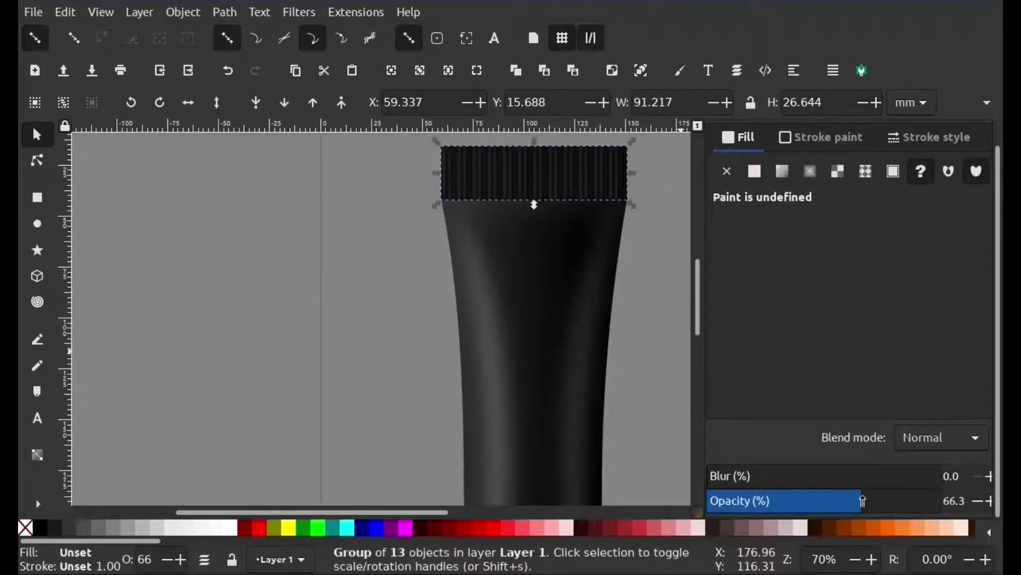
{"action": "left_click", "coordinate": [648, 345]}
{"action": "scroll", "coordinate": [650, 349], "scroll_direction": "down", "scroll_amount": 3}
{"action": "scroll", "coordinate": [638, 352], "scroll_direction": "up", "scroll_amount": 2}
{"action": "scroll", "coordinate": [627, 351], "scroll_direction": "up", "scroll_amount": 2}
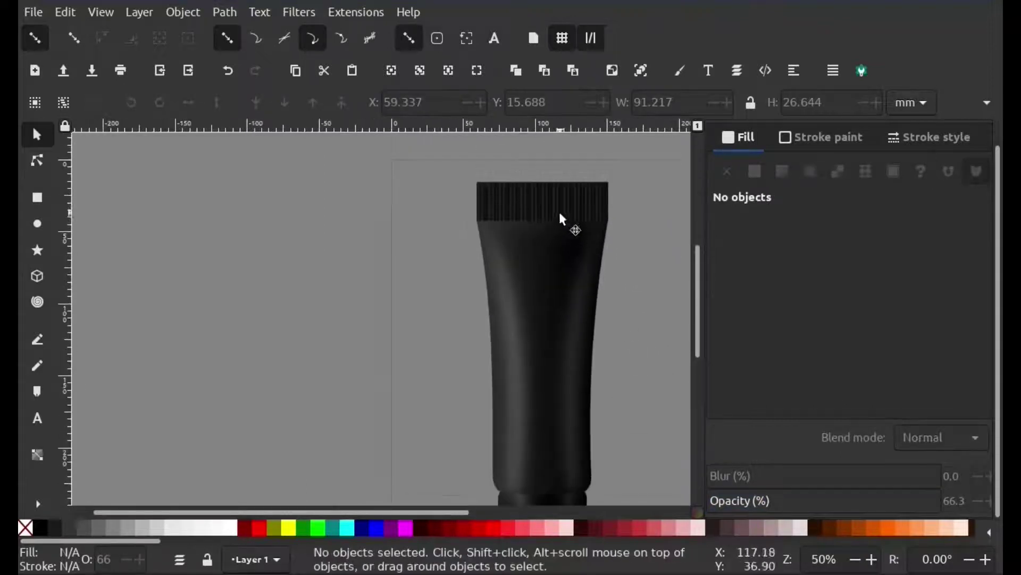
{"action": "left_click", "coordinate": [561, 215]}
{"action": "mouse_move", "coordinate": [834, 496]}
{"action": "left_mouse_down"}
{"action": "mouse_move", "coordinate": [802, 500]}
{"action": "mouse_move", "coordinate": [852, 505]}
{"action": "left_mouse_up"}
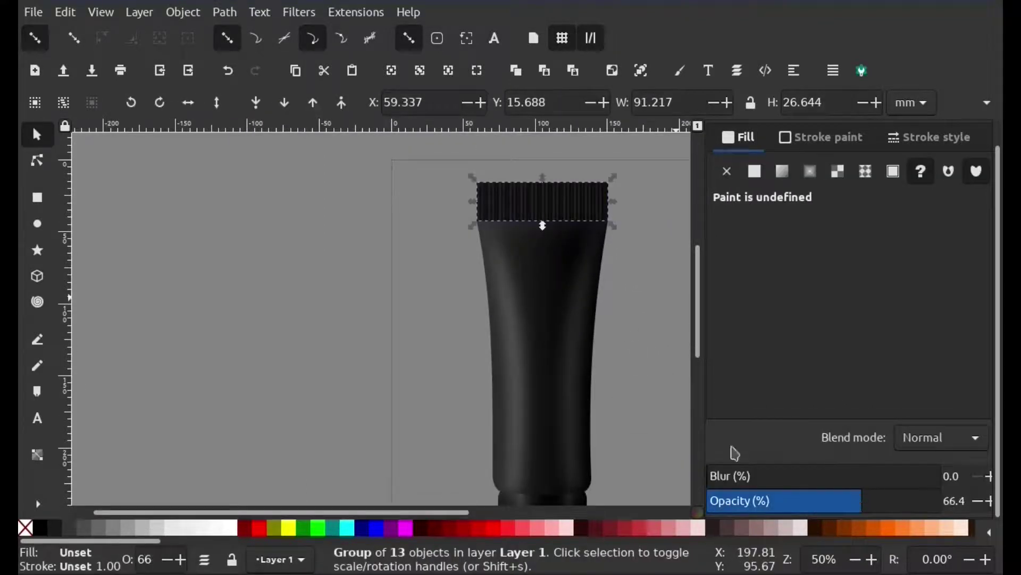
{"action": "left_click", "coordinate": [636, 336]}
{"action": "scroll", "coordinate": [636, 336], "scroll_direction": "down", "scroll_amount": 2}
{"action": "scroll", "coordinate": [636, 336], "scroll_direction": "up", "scroll_amount": 2}
{"action": "left_click", "coordinate": [525, 207]}
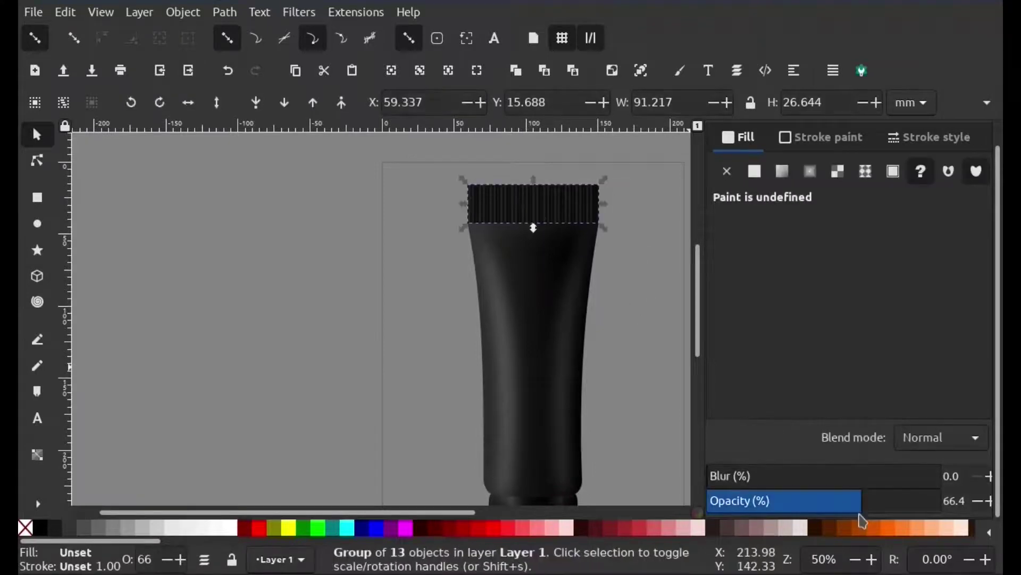
{"action": "scroll", "coordinate": [640, 305], "scroll_direction": "up", "scroll_amount": 2}
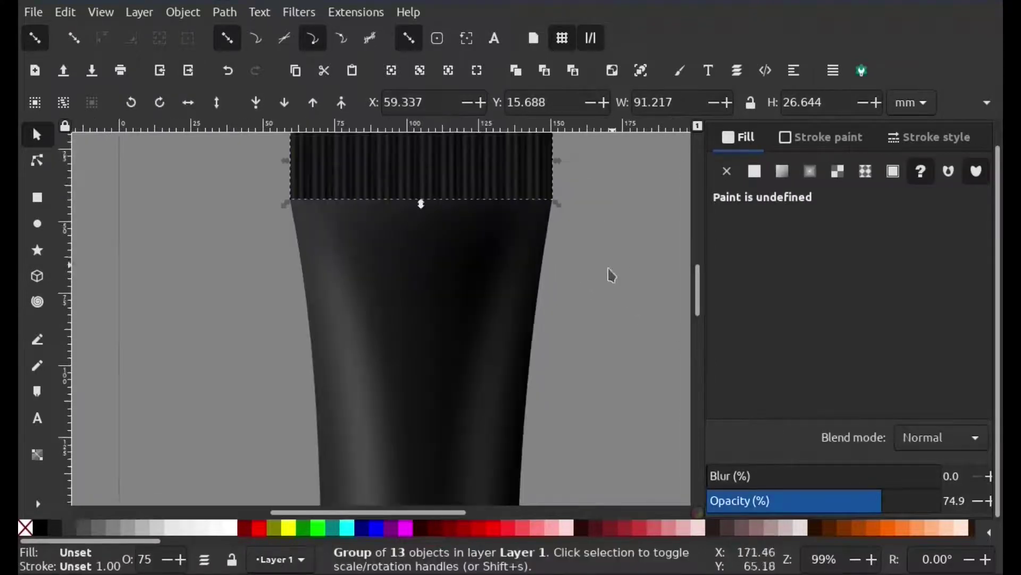
Step: Shift the cap group slightly to the left
{"action": "right_click", "coordinate": [454, 245]}
{"action": "left_click", "coordinate": [399, 253]}
{"action": "left_click_drag", "start_coordinate": [486, 255], "coordinate": [470, 255]}
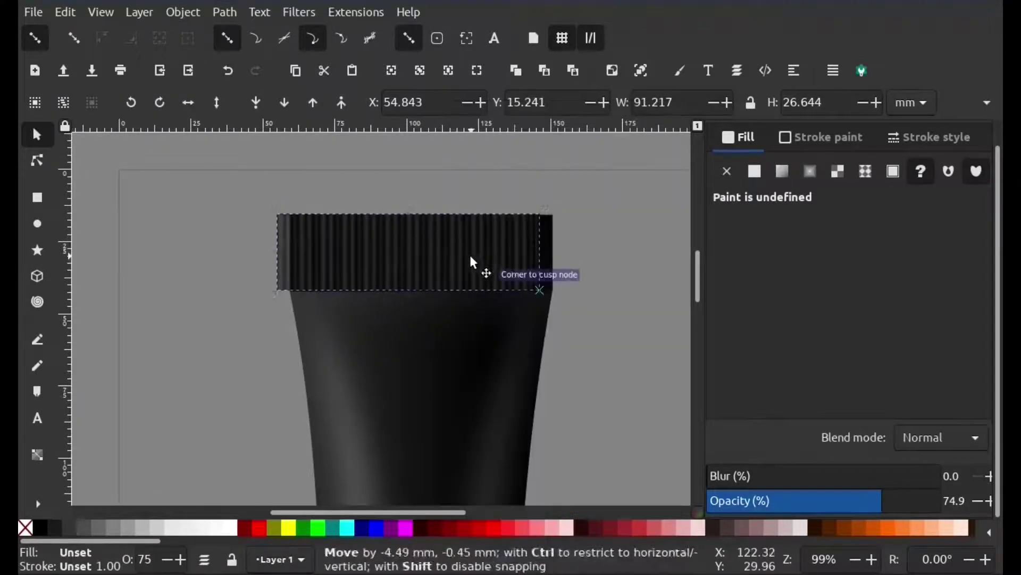
Step: Narrow the dark backing rectangle slightly and move the cap group a little right
{"action": "scroll", "coordinate": [543, 246], "scroll_direction": "up", "scroll_amount": 5}
{"action": "left_click", "coordinate": [551, 301], "text": "ctrl"}
{"action": "left_click_drag", "start_coordinate": [589, 278], "coordinate": [586, 278]}
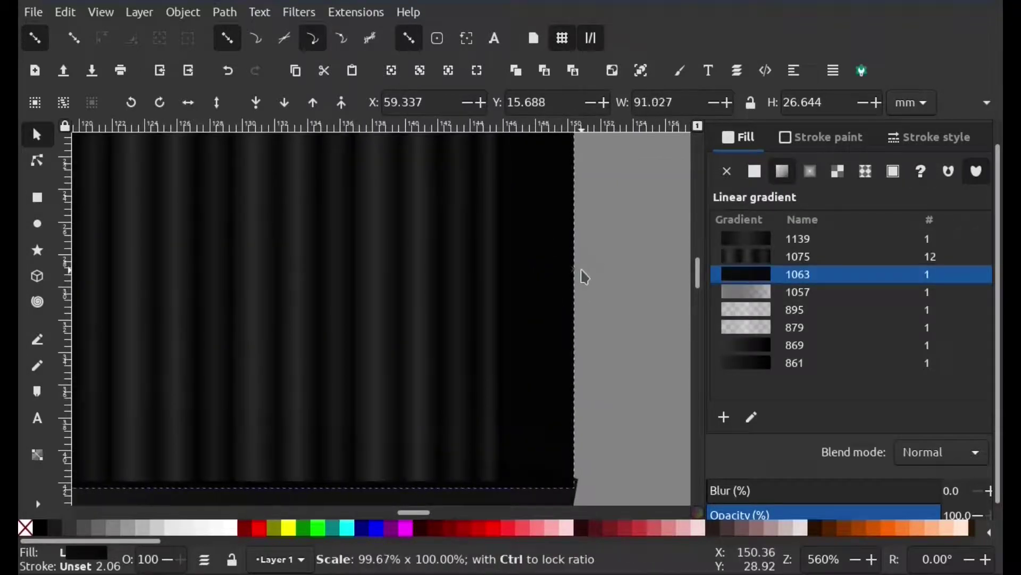
{"action": "key", "text": "Escape"}
{"action": "left_click", "coordinate": [411, 328]}
{"action": "left_click_drag", "start_coordinate": [410, 328], "coordinate": [436, 322]}
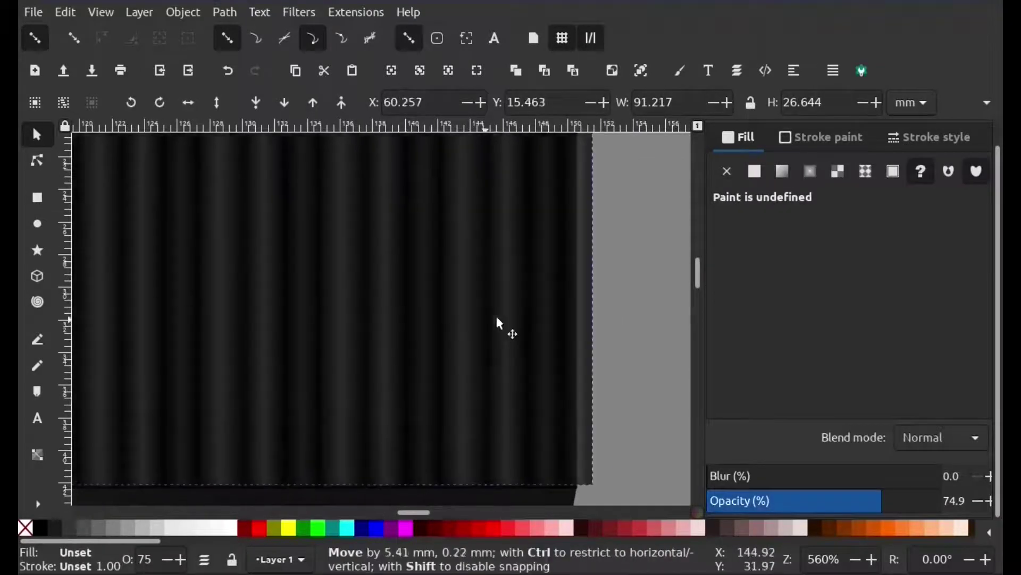
Step: Duplicate the dark backing rectangle behind the ridges
{"action": "left_click", "coordinate": [561, 322]}
{"action": "right_click", "coordinate": [572, 319]}
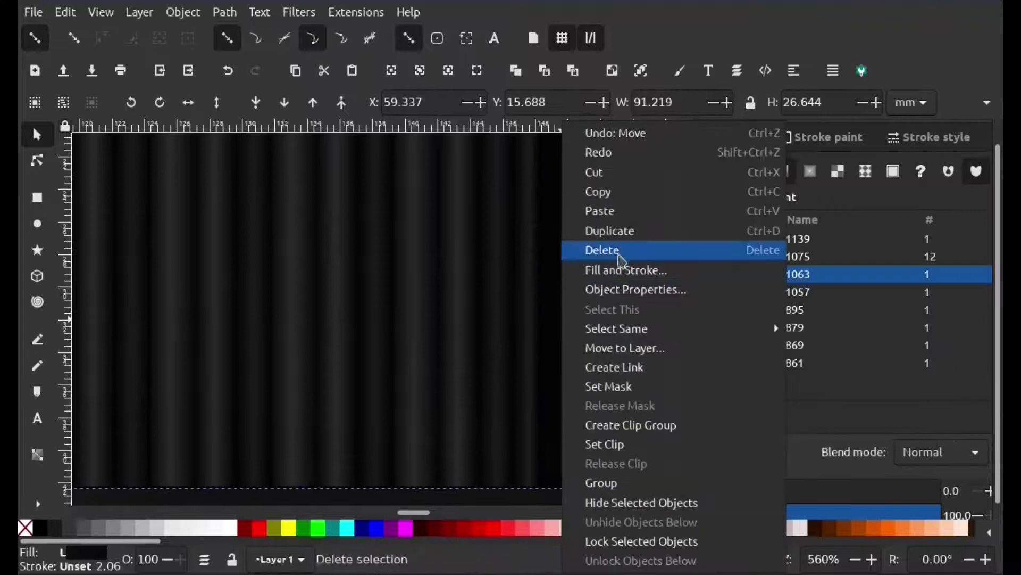
{"action": "left_click", "coordinate": [588, 230]}
{"action": "scroll", "coordinate": [577, 294], "scroll_direction": "down", "scroll_amount": 2}
Step: Give the duplicate a lighter gradient running vertically over the cap
{"action": "key", "text": "g"}
{"action": "scroll", "coordinate": [330, 260], "scroll_direction": "down", "scroll_amount": 3}
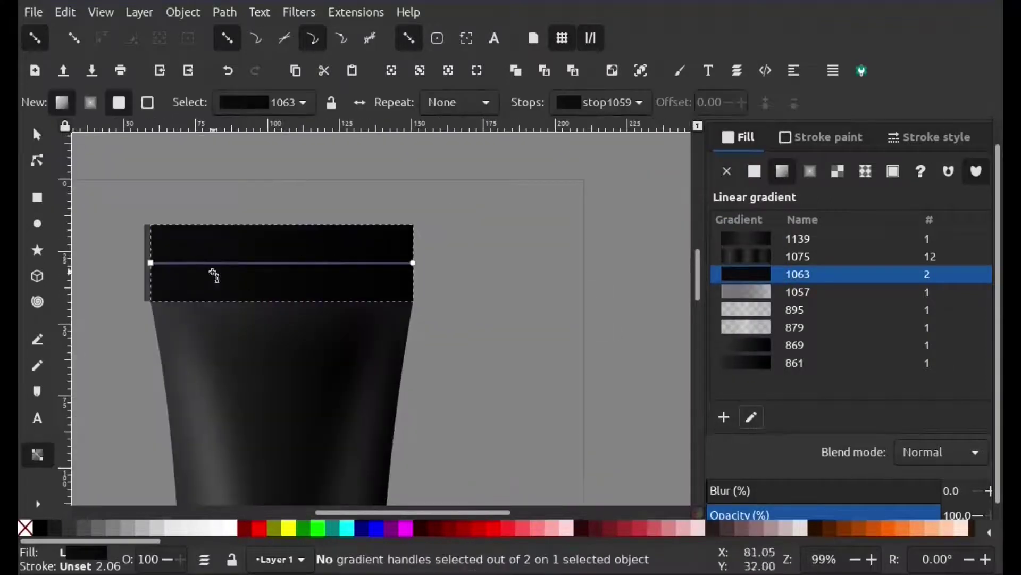
{"action": "left_click_drag", "start_coordinate": [151, 262], "coordinate": [288, 221]}
{"action": "left_click", "coordinate": [280, 229]}
{"action": "left_click_drag", "start_coordinate": [810, 307], "coordinate": [937, 303]}
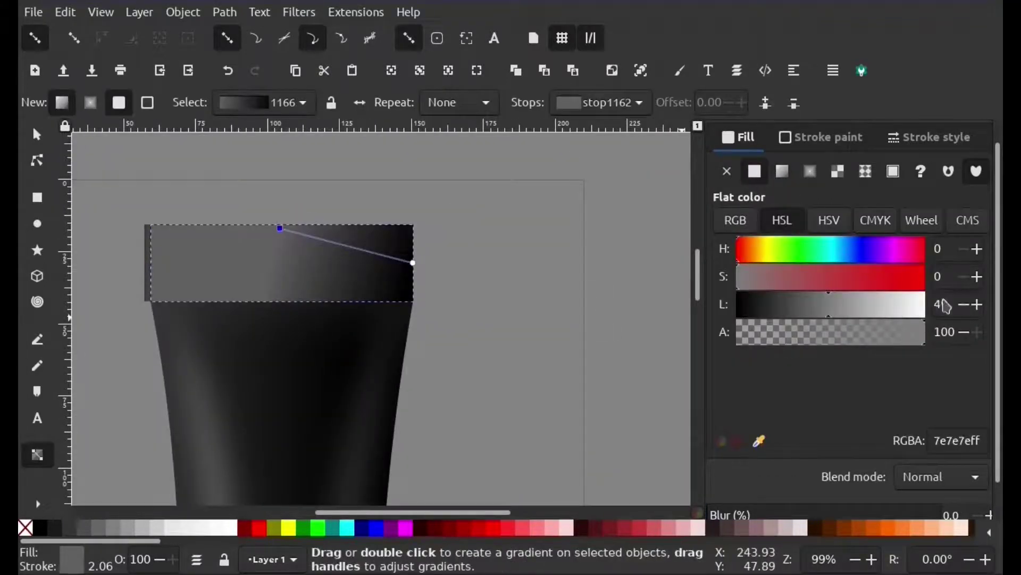
{"action": "mouse_move", "coordinate": [270, 288]}
{"action": "left_mouse_down"}
{"action": "mouse_move", "coordinate": [283, 288]}
{"action": "mouse_move", "coordinate": [286, 219]}
{"action": "left_mouse_up"}
Step: Convert it to a radial gradient with a partly transparent white centre and taller glow
{"action": "left_click", "coordinate": [810, 170]}
{"action": "left_click", "coordinate": [286, 220]}
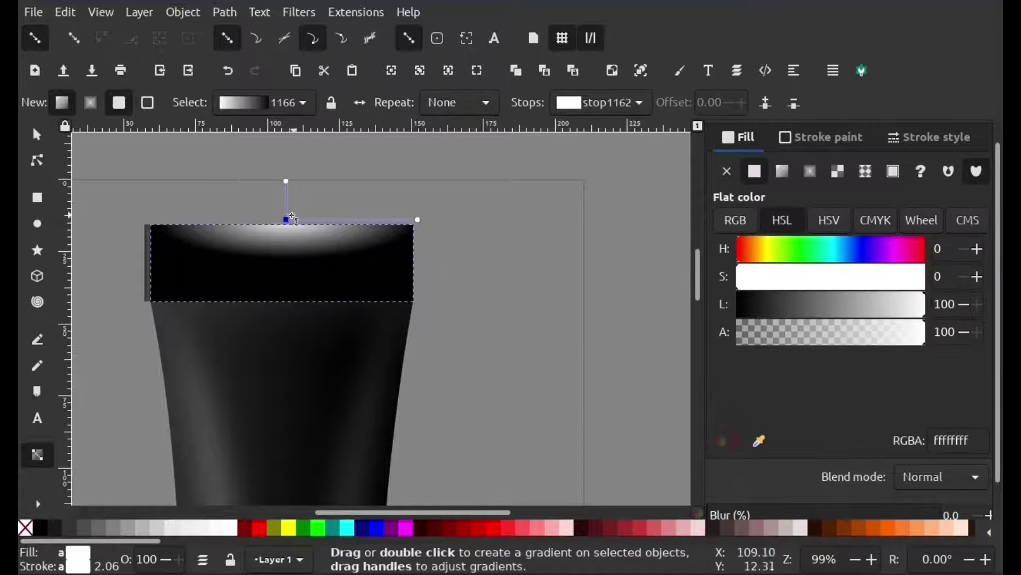
{"action": "left_click_drag", "start_coordinate": [873, 335], "coordinate": [826, 333]}
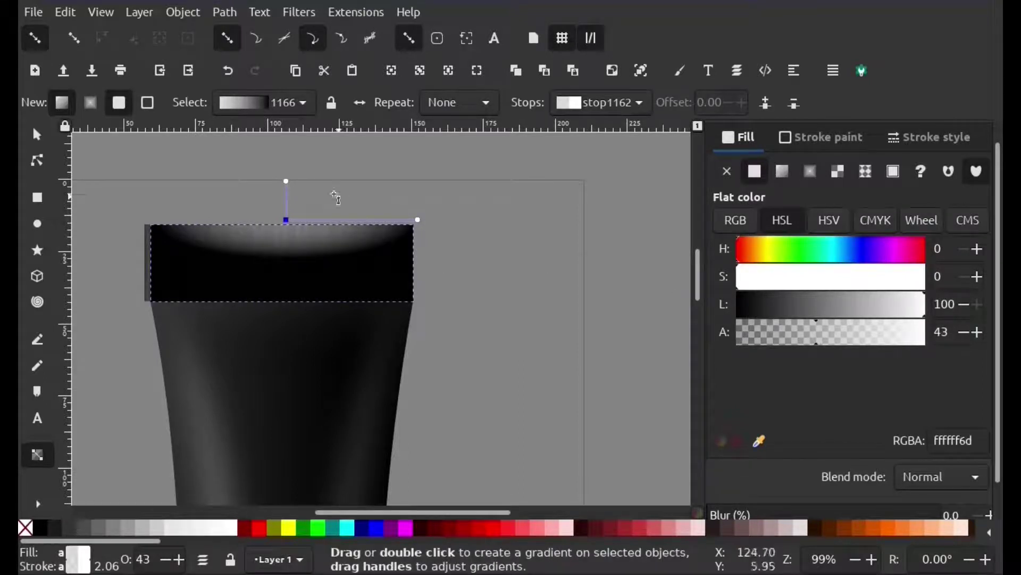
{"action": "left_click_drag", "start_coordinate": [286, 182], "coordinate": [287, 157]}
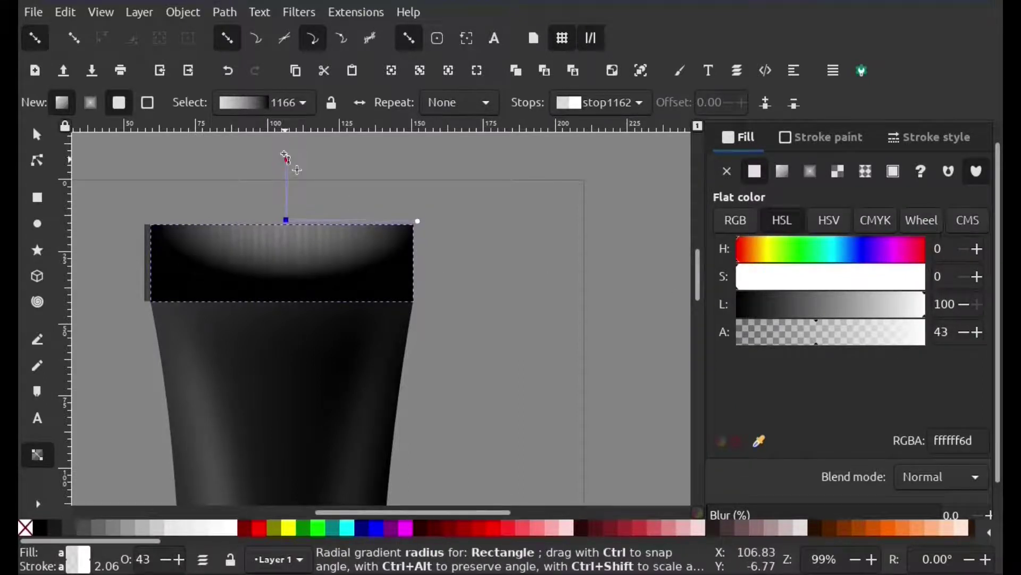
Step: Make the outer stop fully transparent and stretch the glow taller and wider across the cap
{"action": "left_click", "coordinate": [417, 221]}
{"action": "scroll", "coordinate": [397, 239], "scroll_direction": "down", "scroll_amount": 3, "text": "ctrl"}
{"action": "scroll", "coordinate": [351, 260], "scroll_direction": "up", "scroll_amount": 3, "text": "ctrl"}
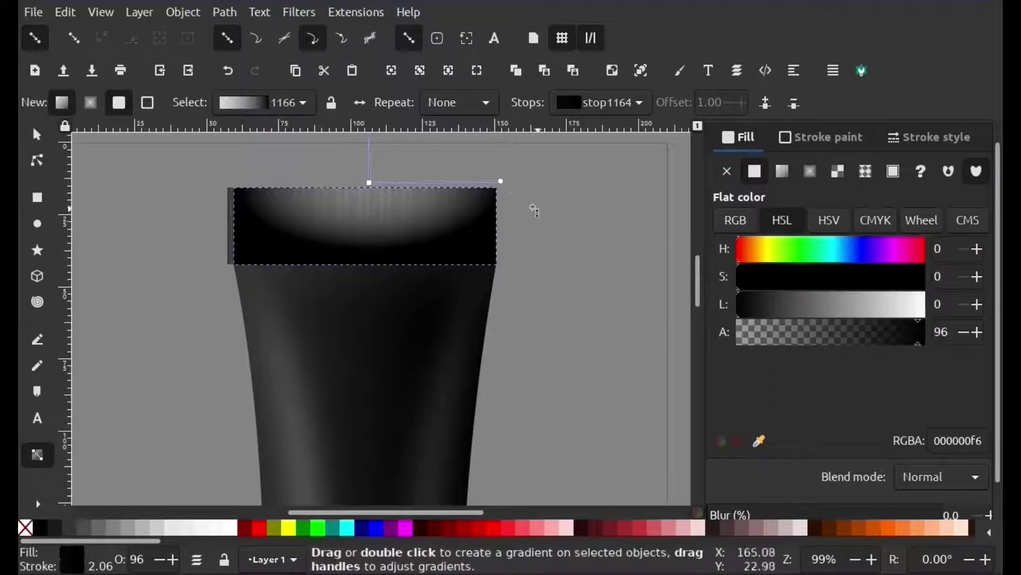
{"action": "left_click_drag", "start_coordinate": [739, 331], "coordinate": [636, 329]}
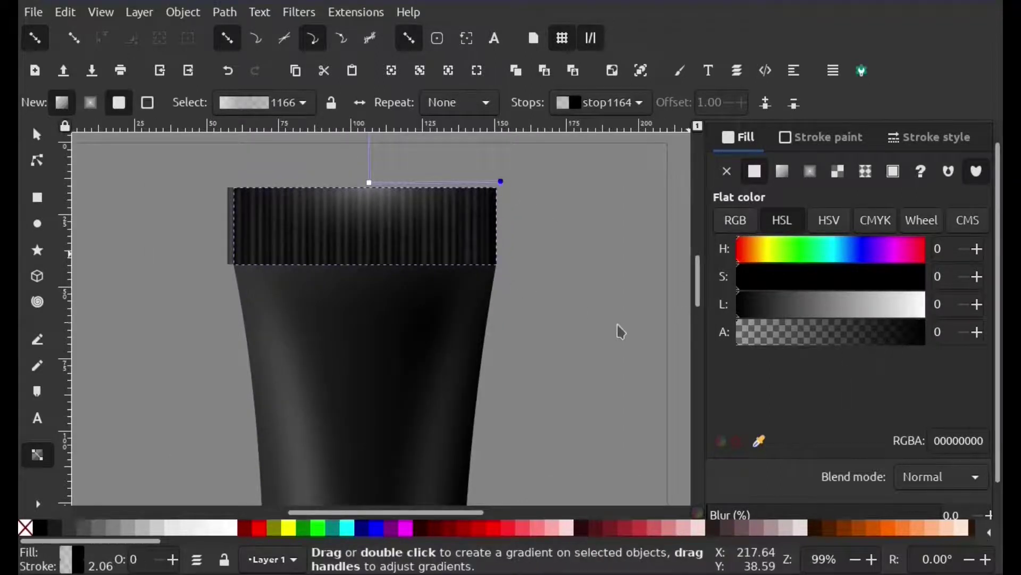
{"action": "scroll", "coordinate": [527, 254], "scroll_direction": "up", "scroll_amount": 4}
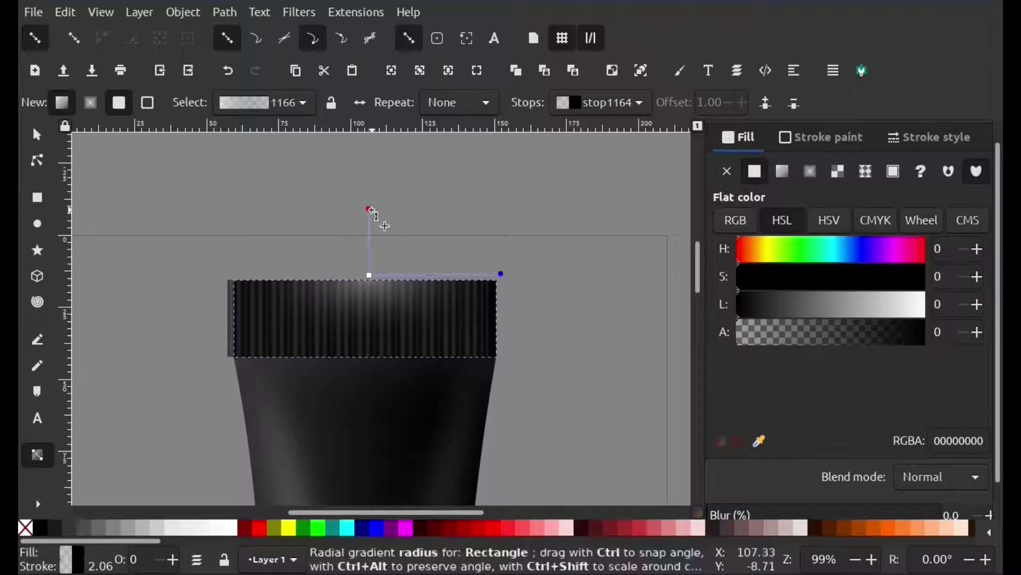
{"action": "left_click_drag", "start_coordinate": [371, 195], "coordinate": [371, 177]}
{"action": "left_click_drag", "start_coordinate": [501, 274], "coordinate": [569, 277]}
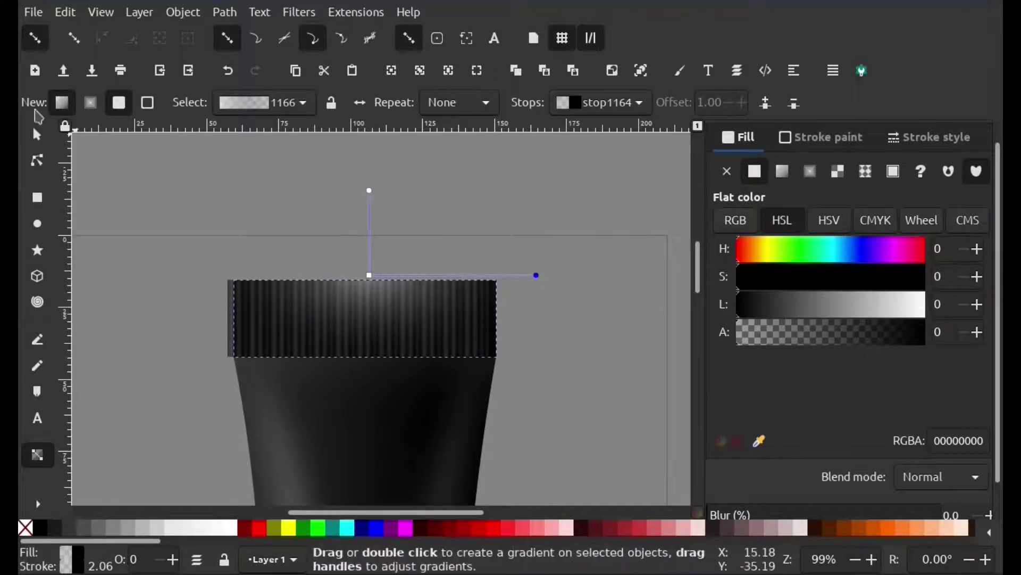
{"action": "key", "text": "s"}
{"action": "scroll", "coordinate": [384, 314], "scroll_direction": "down", "scroll_amount": 1}
{"action": "scroll", "coordinate": [385, 313], "scroll_direction": "up", "scroll_amount": 2}
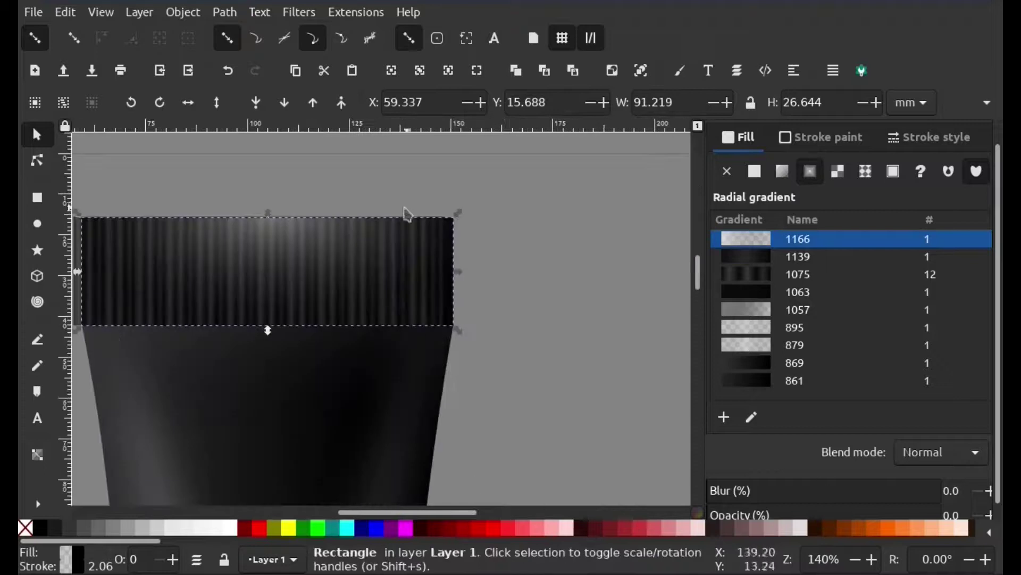
Step: Inspect the highlight's gradient stops, trying lighter shades and reverting
{"action": "scroll", "coordinate": [408, 213], "scroll_direction": "down", "scroll_amount": 2}
{"action": "scroll", "coordinate": [519, 308], "scroll_direction": "down", "scroll_amount": 2}
{"action": "left_click", "coordinate": [505, 347]}
{"action": "scroll", "coordinate": [506, 346], "scroll_direction": "up", "scroll_amount": 3}
{"action": "left_click", "coordinate": [358, 282]}
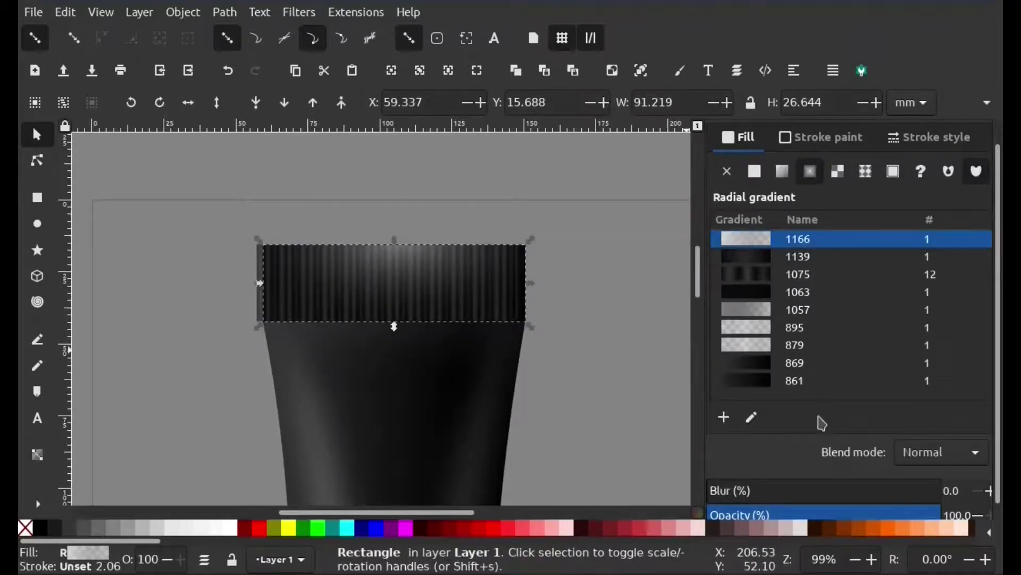
{"action": "left_click", "coordinate": [751, 417]}
{"action": "left_click", "coordinate": [399, 240]}
{"action": "left_click", "coordinate": [566, 240]}
{"action": "mouse_move", "coordinate": [766, 315]}
{"action": "left_mouse_down"}
{"action": "mouse_move", "coordinate": [898, 314]}
{"action": "mouse_move", "coordinate": [646, 305]}
{"action": "left_mouse_up"}
{"action": "key", "text": "Escape"}
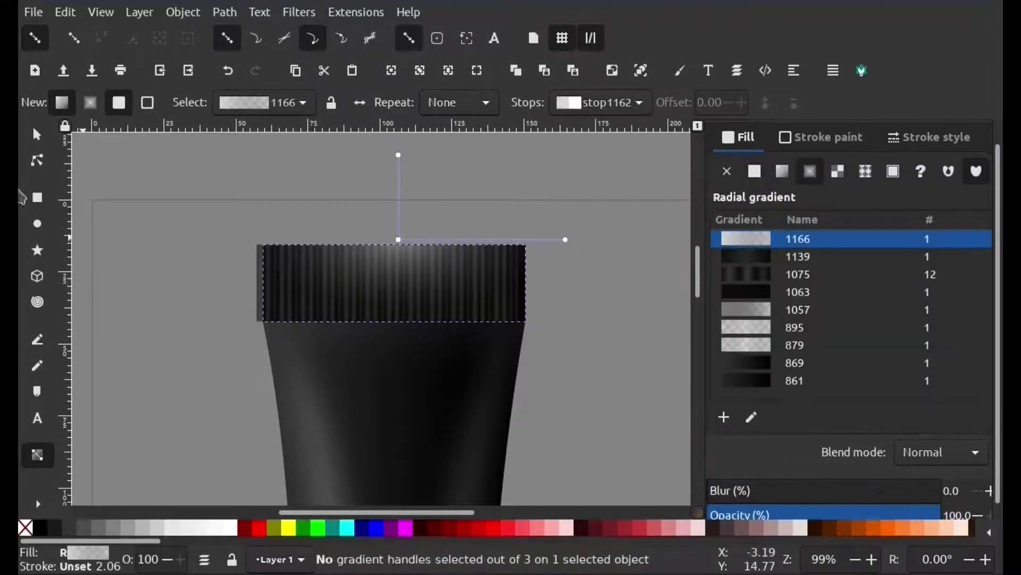
Step: Zoom in on the ridged cap and nudge the stripes group sideways
{"action": "key", "text": "s"}
{"action": "scroll", "coordinate": [185, 237], "scroll_direction": "up", "scroll_amount": 2}
{"action": "scroll", "coordinate": [189, 238], "scroll_direction": "up", "scroll_amount": 1}
{"action": "key", "text": "Escape"}
{"action": "left_click", "coordinate": [396, 356]}
{"action": "scroll", "coordinate": [396, 355], "scroll_direction": "down", "scroll_amount": 3, "text": "ctrl"}
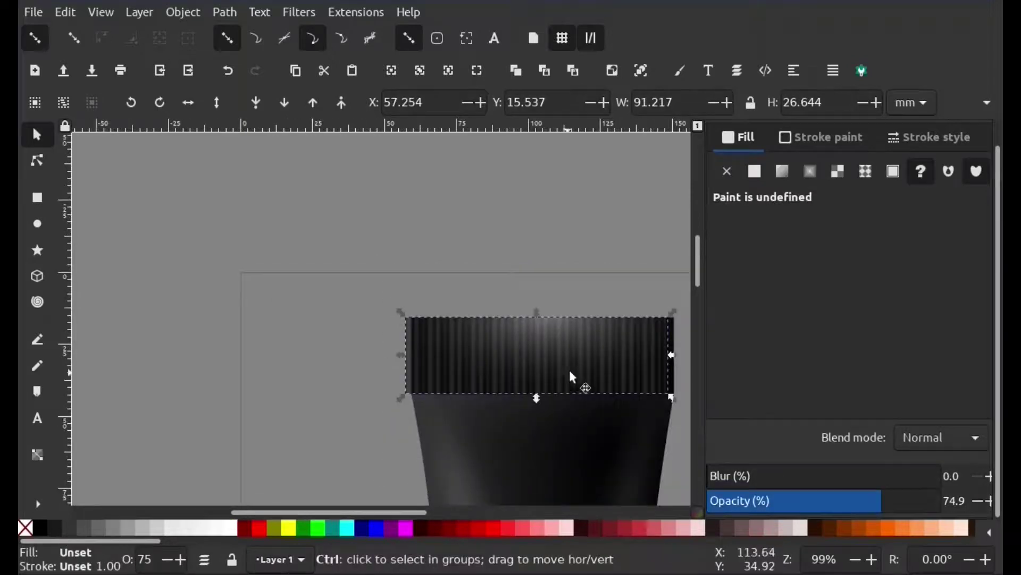
{"action": "key", "text": "Right"}
{"action": "key", "text": "Right"}
{"action": "key", "text": "Right"}
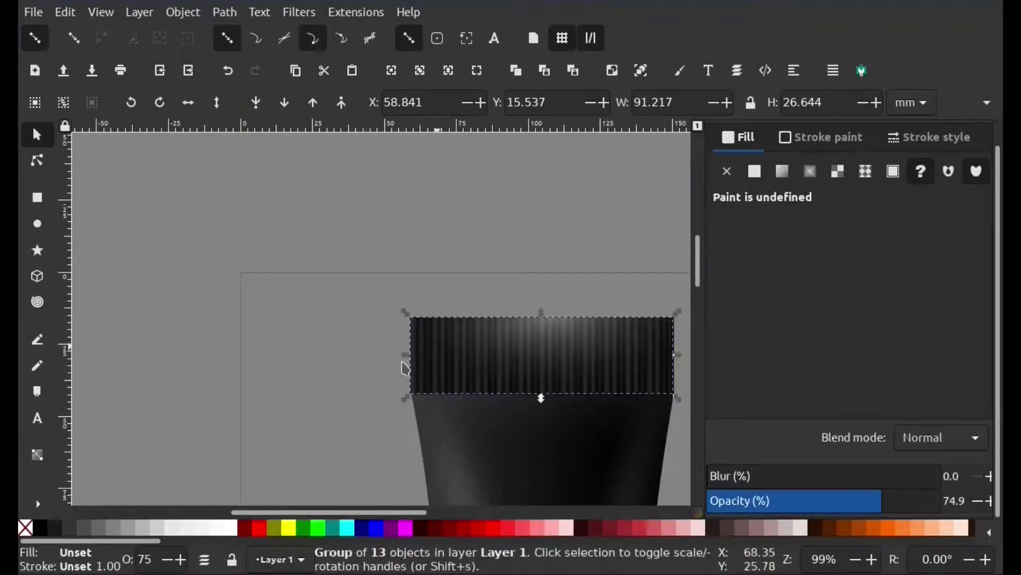
{"action": "key", "text": "Escape"}
{"action": "scroll", "coordinate": [460, 390], "scroll_direction": "up", "scroll_amount": 3}
Step: Reposition the highlight rectangle and stripes group so they line up over the cap
{"action": "left_click", "coordinate": [338, 369]}
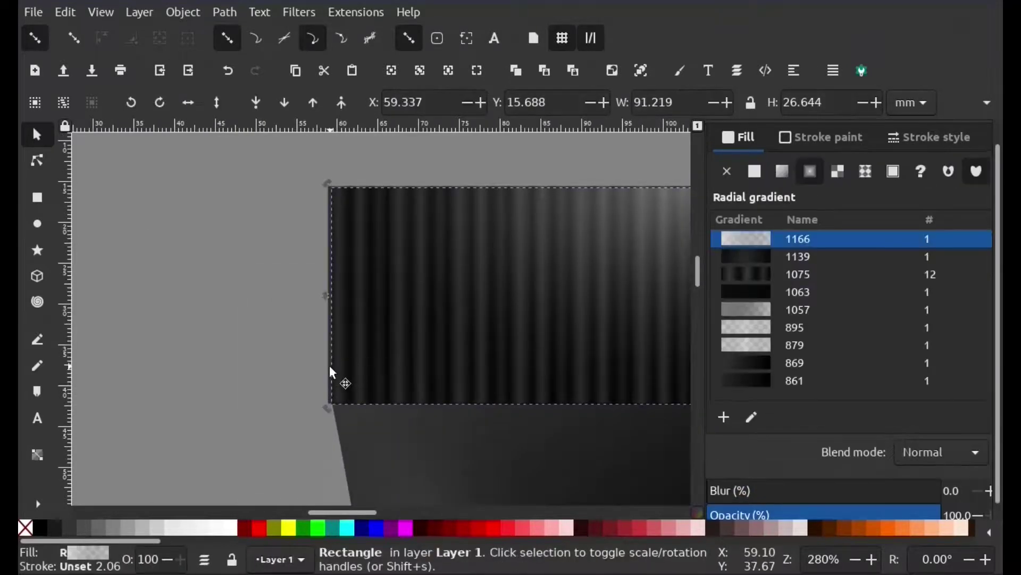
{"action": "left_click_drag", "start_coordinate": [338, 367], "coordinate": [429, 304]}
{"action": "left_click", "coordinate": [383, 388]}
{"action": "mouse_move", "coordinate": [383, 388]}
{"action": "left_mouse_down"}
{"action": "mouse_move", "coordinate": [392, 392]}
{"action": "mouse_move", "coordinate": [297, 383]}
{"action": "left_mouse_up"}
{"action": "key", "text": "Escape"}
{"action": "scroll", "coordinate": [585, 367], "scroll_direction": "down", "scroll_amount": 3, "text": "ctrl"}
{"action": "left_click", "coordinate": [581, 256]}
{"action": "mouse_move", "coordinate": [581, 256]}
{"action": "left_mouse_down"}
{"action": "mouse_move", "coordinate": [586, 303]}
{"action": "mouse_move", "coordinate": [572, 321]}
{"action": "left_mouse_up"}
{"action": "key", "text": "Escape"}
{"action": "scroll", "coordinate": [636, 382], "scroll_direction": "down", "scroll_amount": 4, "text": "ctrl"}
{"action": "scroll", "coordinate": [636, 382], "scroll_direction": "up", "scroll_amount": 3, "text": "ctrl"}
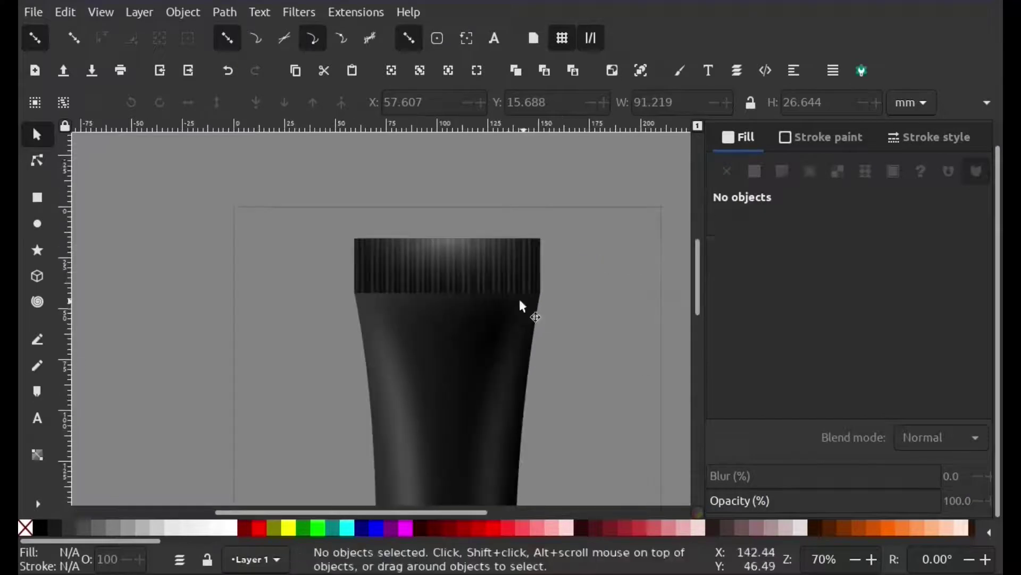
Step: Lower the cap highlight's opacity to about 44%
{"action": "left_click", "coordinate": [458, 255]}
{"action": "left_click_drag", "start_coordinate": [887, 515], "coordinate": [847, 503]}
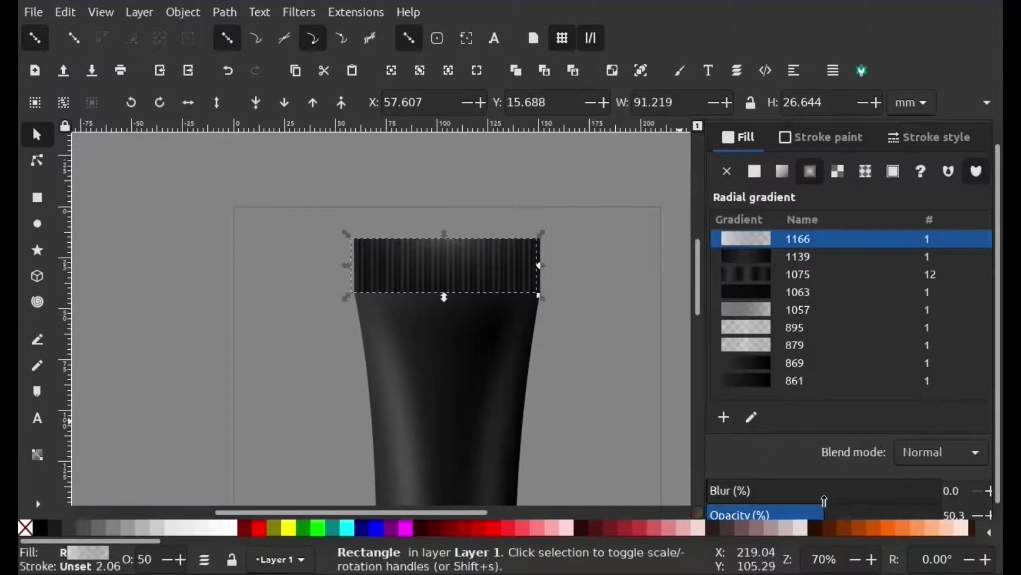
{"action": "key", "text": "Escape"}
{"action": "scroll", "coordinate": [599, 386], "scroll_direction": "down", "scroll_amount": 1, "text": "ctrl"}
{"action": "scroll", "coordinate": [599, 376], "scroll_direction": "down", "scroll_amount": 1, "text": "ctrl"}
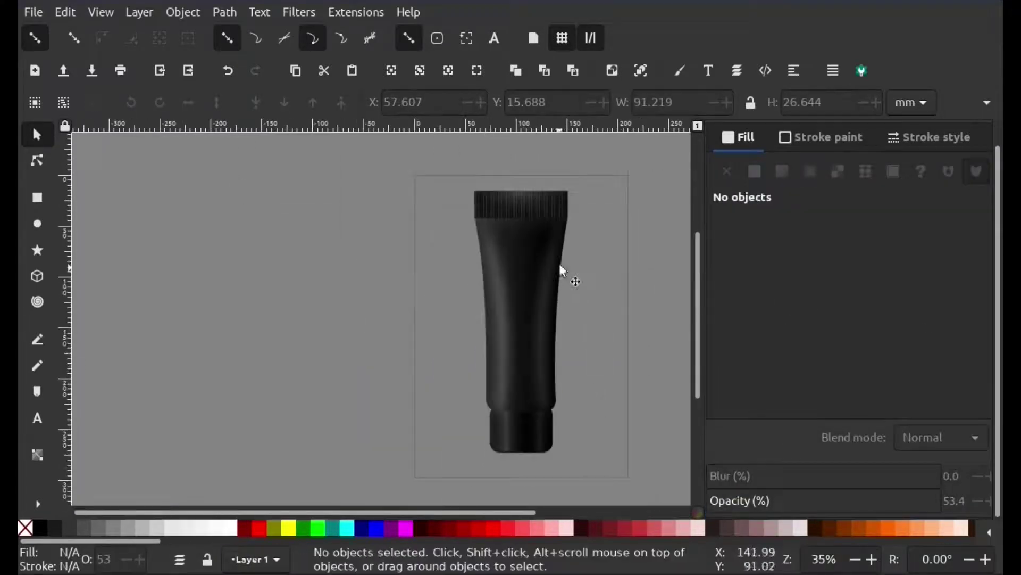
{"action": "scroll", "coordinate": [564, 271], "scroll_direction": "up", "scroll_amount": 2, "text": "ctrl"}
{"action": "left_click", "coordinate": [519, 274]}
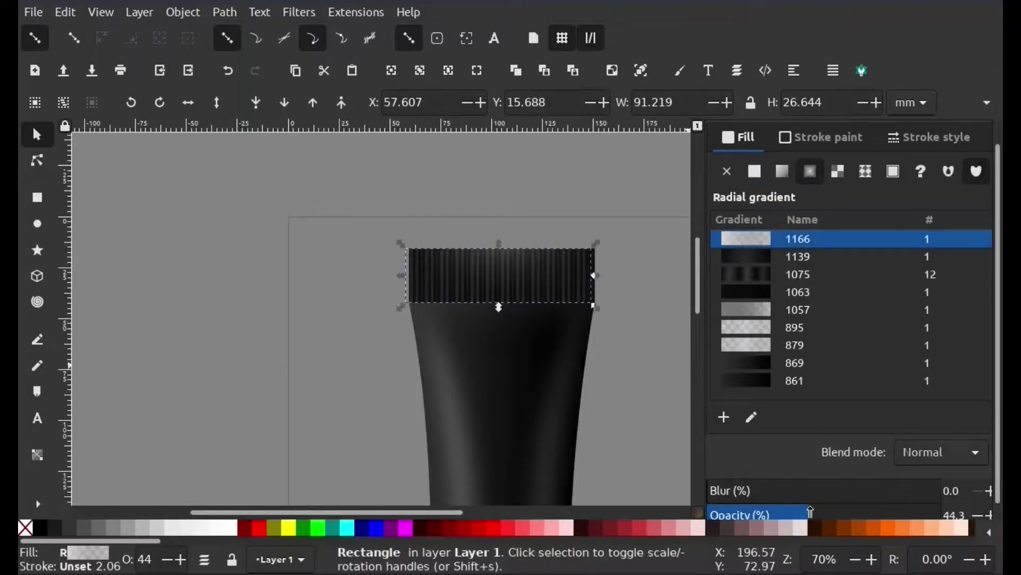
{"action": "scroll", "coordinate": [548, 254], "scroll_direction": "up", "scroll_amount": 3, "text": "ctrl"}
Step: Give the dark rectangle beneath the stripes a flat near-black fill (L 2, 050505ff)
{"action": "left_click_drag", "start_coordinate": [548, 254], "coordinate": [477, 209]}
{"action": "left_click", "coordinate": [616, 276]}
{"action": "left_click", "coordinate": [583, 315], "text": "ctrl"}
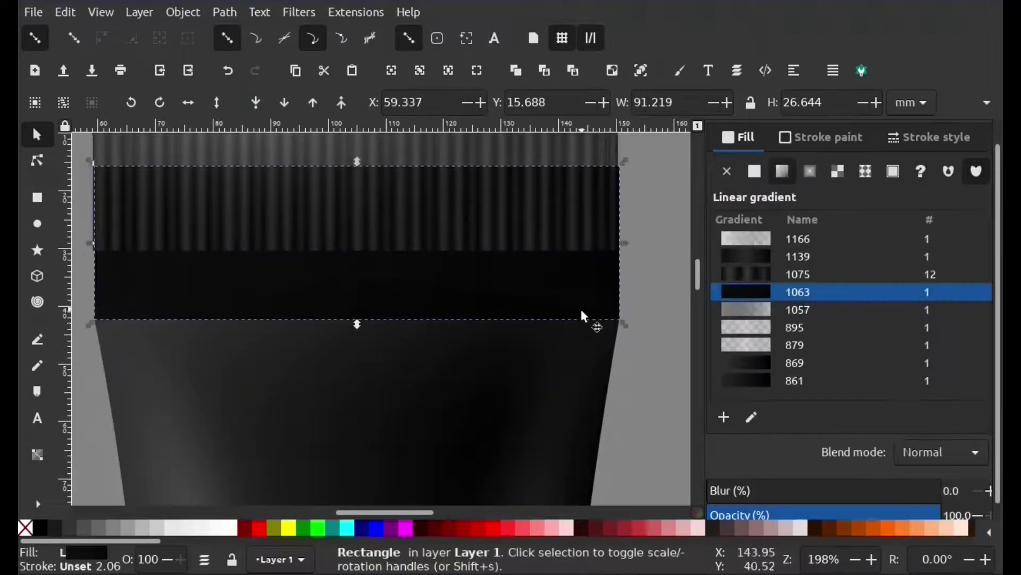
{"action": "left_click", "coordinate": [755, 171]}
{"action": "left_click", "coordinate": [741, 302]}
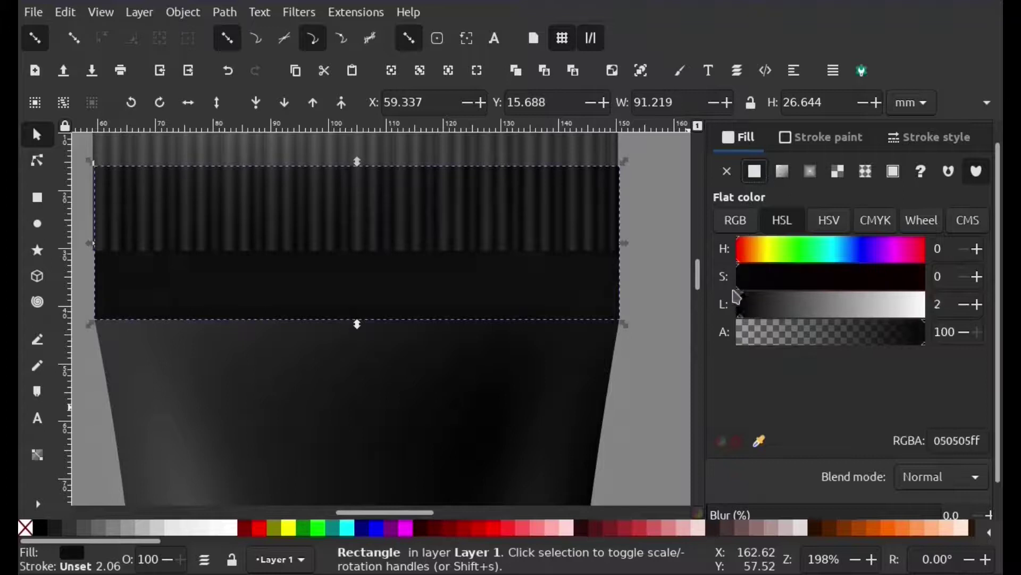
{"action": "scroll", "coordinate": [666, 292], "scroll_direction": "down", "scroll_amount": 2, "text": "ctrl"}
Step: Move the stripes group and drag the highlight rectangle into line with it
{"action": "left_click", "coordinate": [600, 263]}
{"action": "left_click_drag", "start_coordinate": [600, 263], "coordinate": [605, 290]}
{"action": "left_click", "coordinate": [579, 226], "text": "ctrl"}
{"action": "scroll", "coordinate": [579, 226], "scroll_direction": "up", "scroll_amount": 2, "text": "ctrl"}
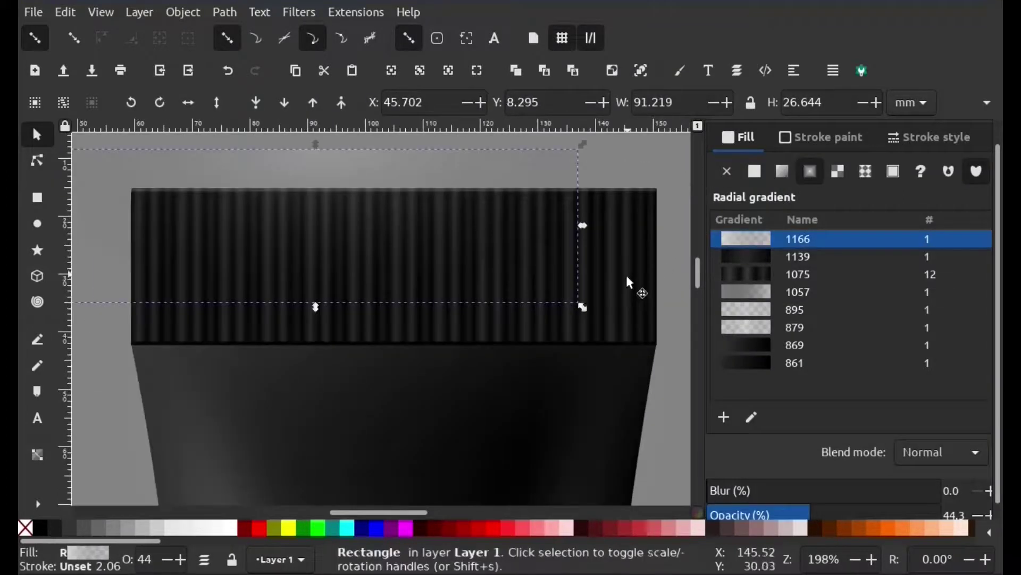
{"action": "left_click", "coordinate": [625, 311]}
{"action": "left_click", "coordinate": [381, 162]}
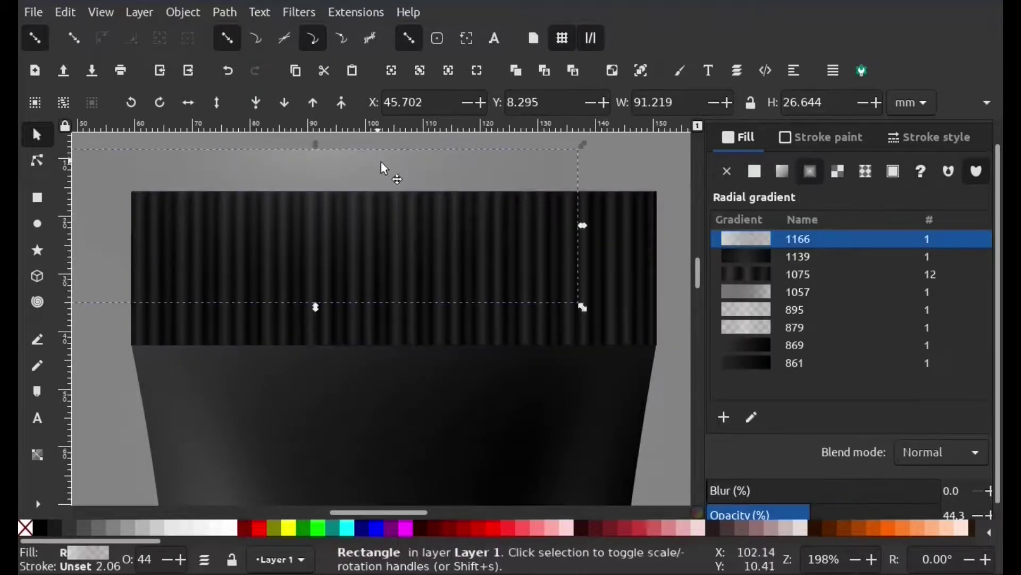
{"action": "left_click_drag", "start_coordinate": [381, 162], "coordinate": [458, 201]}
{"action": "key", "text": "r"}
{"action": "key", "text": "s"}
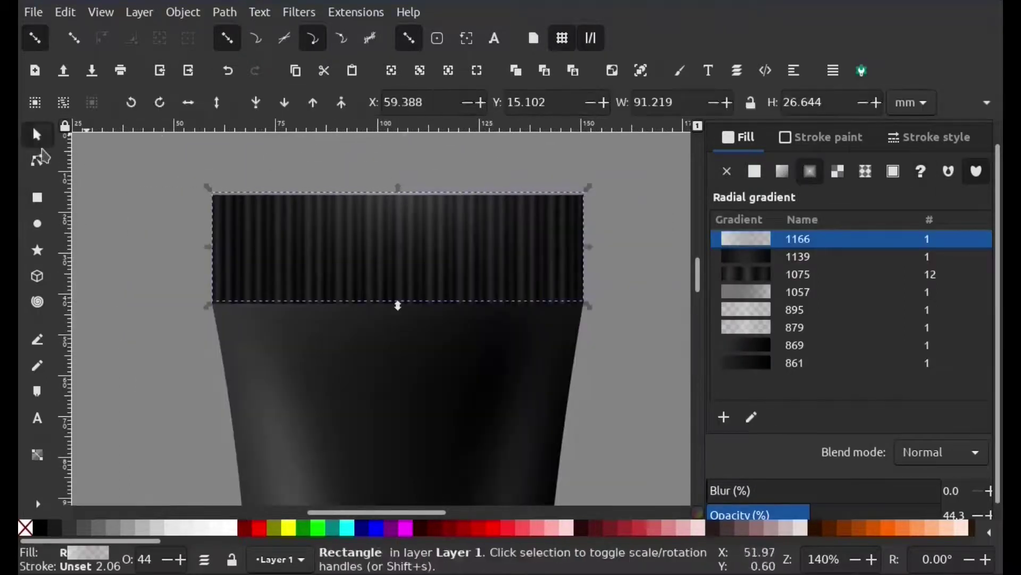
{"action": "key", "text": "Escape"}
{"action": "scroll", "coordinate": [399, 235], "scroll_direction": "up", "scroll_amount": 2, "text": "ctrl"}
Step: Fine-tune so the highlight sits over the ridges at X 59.245 mm, Y 15.765 mm
{"action": "left_click_drag", "start_coordinate": [439, 277], "coordinate": [438, 277]}
{"action": "left_click", "coordinate": [433, 341]}
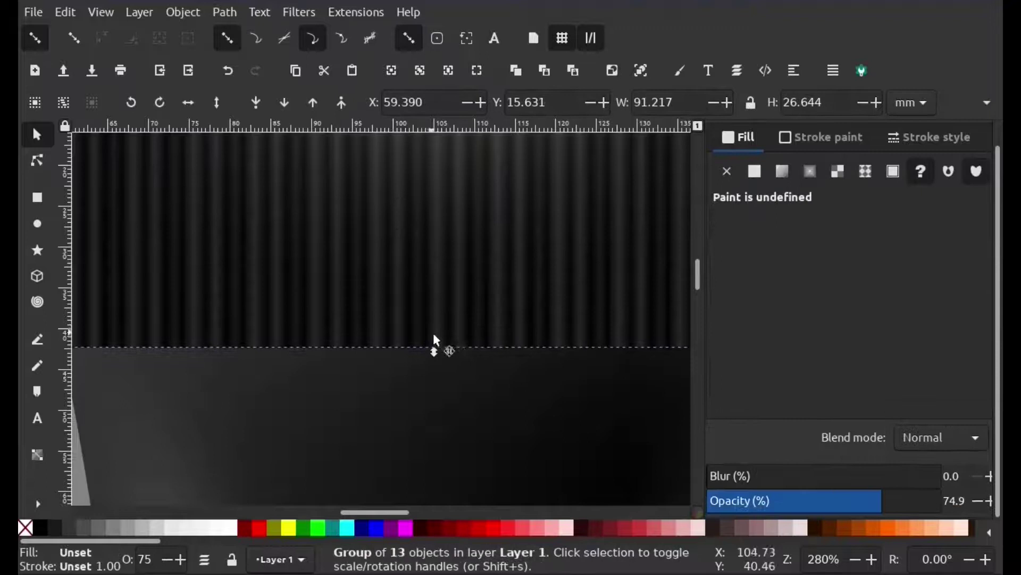
{"action": "left_click_drag", "start_coordinate": [452, 334], "coordinate": [458, 295]}
{"action": "key", "text": "Down"}
{"action": "key", "text": "Down"}
{"action": "key", "text": "Down"}
{"action": "key", "text": "Down"}
{"action": "key", "text": "Down"}
{"action": "key", "text": "Down"}
{"action": "key", "text": "Down"}
{"action": "scroll", "coordinate": [467, 311], "scroll_direction": "down", "scroll_amount": 3, "text": "ctrl"}
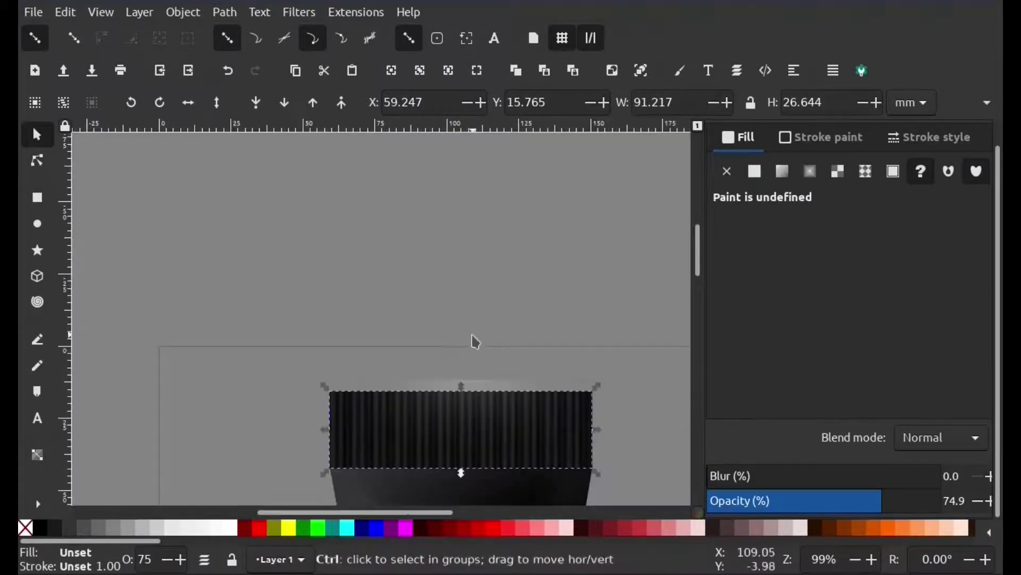
{"action": "left_click", "coordinate": [487, 338], "text": "ctrl"}
{"action": "left_click", "coordinate": [612, 377], "text": "ctrl"}
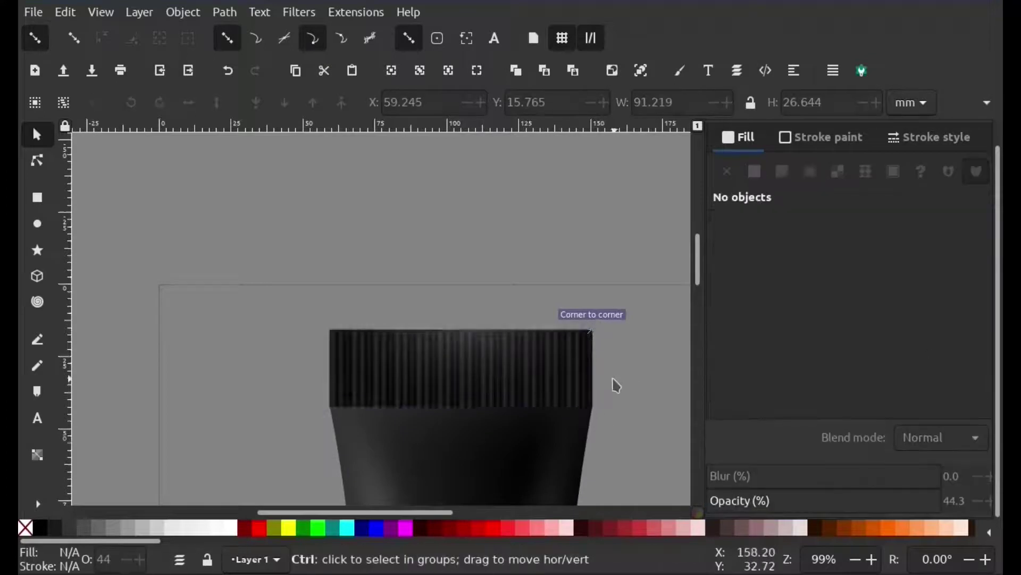
{"action": "scroll", "coordinate": [639, 388], "scroll_direction": "down", "scroll_amount": 4, "text": "ctrl"}
{"action": "scroll", "coordinate": [607, 357], "scroll_direction": "up", "scroll_amount": 3, "text": "ctrl"}
{"action": "left_click", "coordinate": [483, 204], "text": "ctrl"}
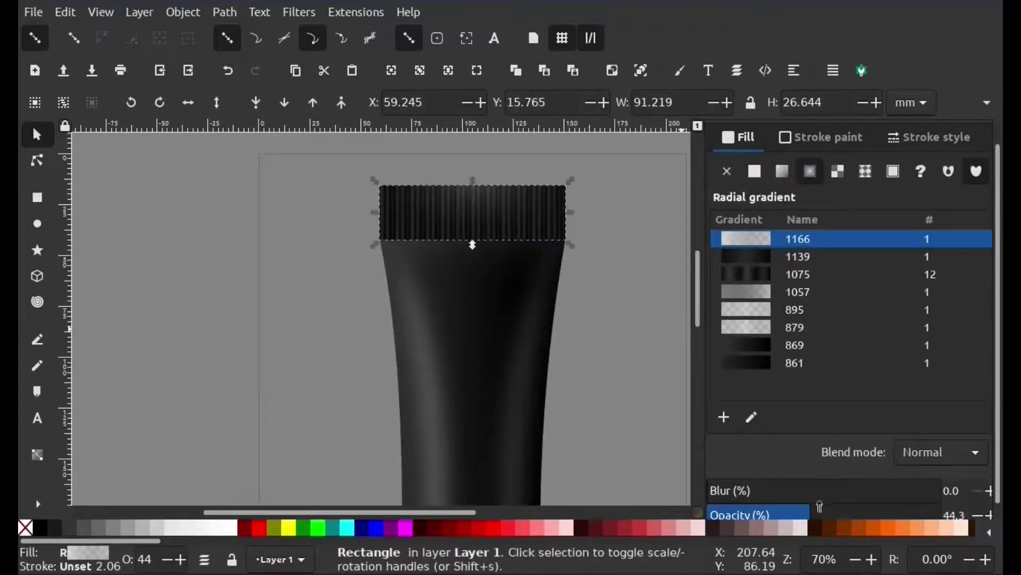
{"action": "key", "text": "ctrl+z"}
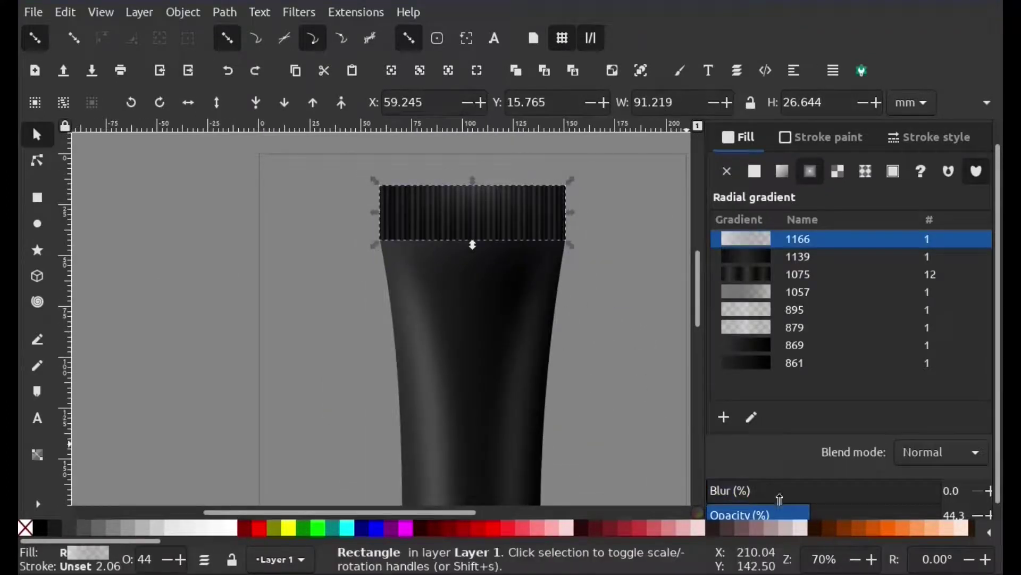
{"action": "left_click", "coordinate": [603, 415]}
{"action": "scroll", "coordinate": [603, 414], "scroll_direction": "down", "scroll_amount": 3}
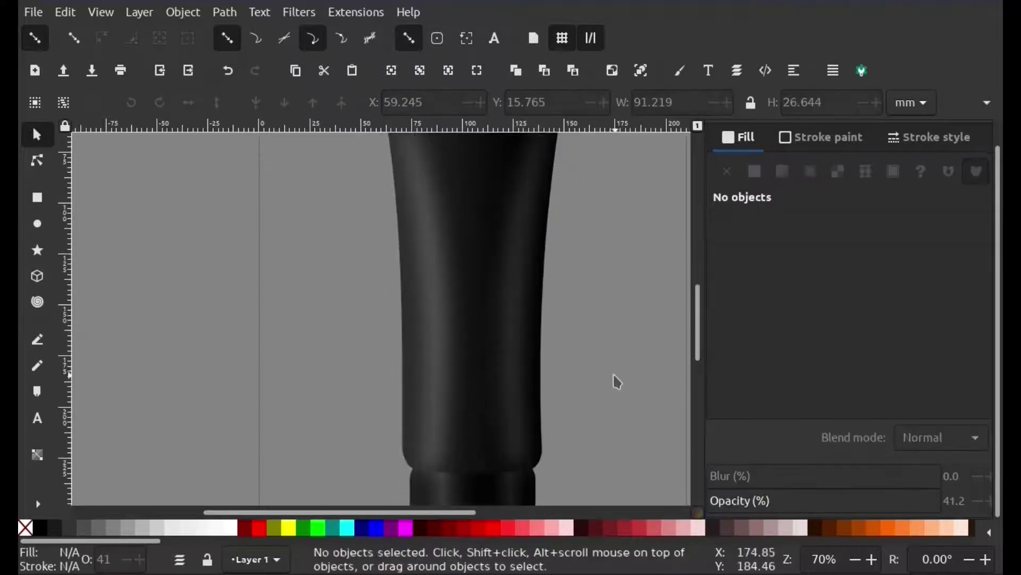
{"action": "scroll", "coordinate": [589, 376], "scroll_direction": "down", "scroll_amount": 2, "text": "ctrl"}
{"action": "scroll", "coordinate": [588, 461], "scroll_direction": "up", "scroll_amount": 3, "text": "ctrl"}
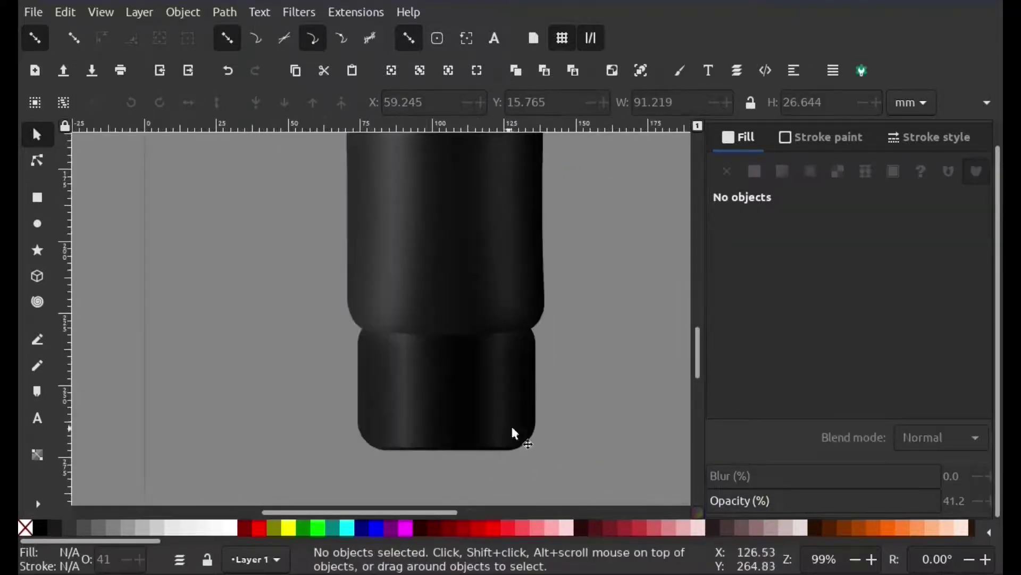
{"action": "scroll", "coordinate": [465, 373], "scroll_direction": "up", "scroll_amount": 1, "text": "ctrl"}
{"action": "left_click", "coordinate": [459, 342]}
{"action": "mouse_move", "coordinate": [458, 341]}
{"action": "left_mouse_down"}
{"action": "mouse_move", "coordinate": [529, 306]}
{"action": "mouse_move", "coordinate": [497, 331]}
{"action": "left_mouse_up"}
{"action": "key", "text": "ctrl+z"}
{"action": "scroll", "coordinate": [490, 331], "scroll_direction": "down", "scroll_amount": 5}
{"action": "scroll", "coordinate": [516, 308], "scroll_direction": "down", "scroll_amount": 6, "text": "ctrl"}
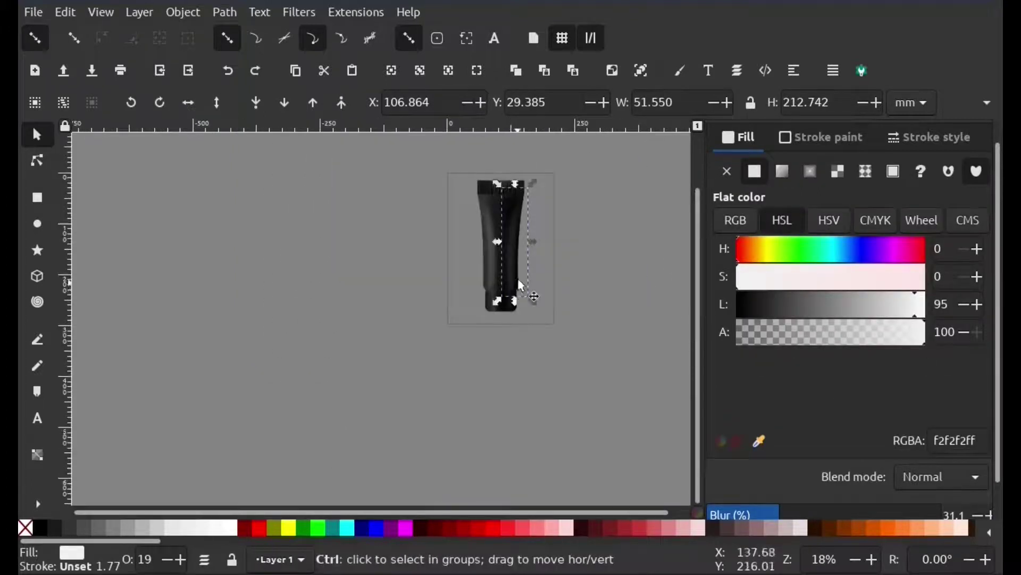
{"action": "scroll", "coordinate": [520, 285], "scroll_direction": "up", "scroll_amount": 4, "text": "ctrl"}
{"action": "scroll", "coordinate": [525, 467], "scroll_direction": "up", "scroll_amount": 1, "text": "ctrl"}
{"action": "scroll", "coordinate": [519, 388], "scroll_direction": "down", "scroll_amount": 3, "text": "ctrl"}
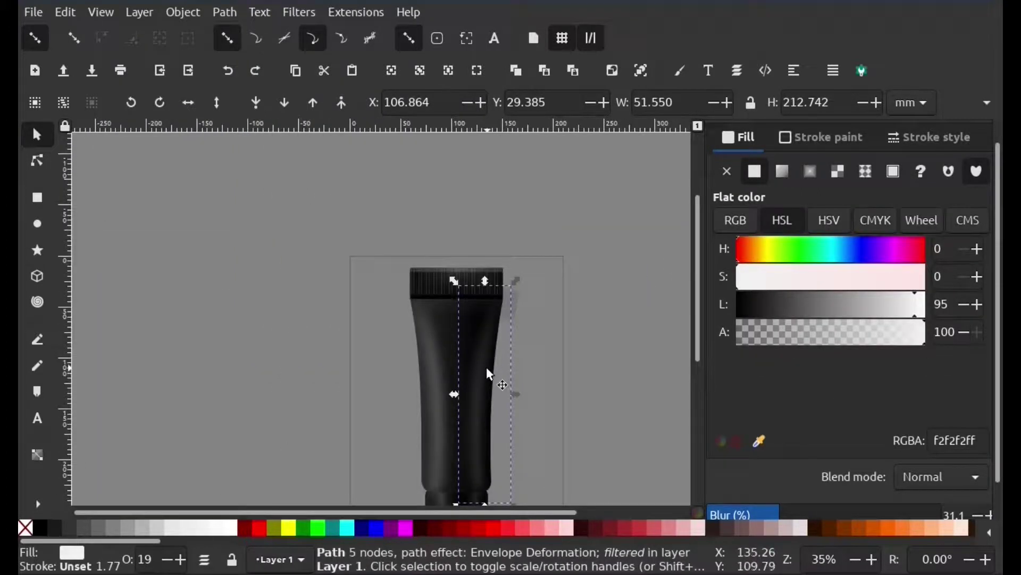
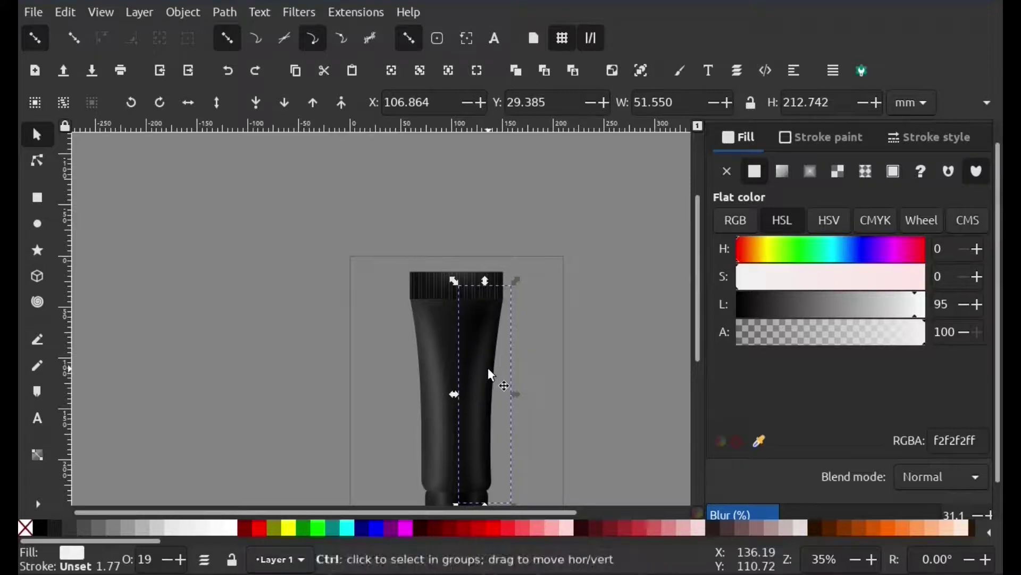
Step: Duplicate the tube body, undoing an accidental move first
{"action": "left_click", "coordinate": [500, 404]}
{"action": "scroll", "coordinate": [456, 358], "scroll_direction": "up", "scroll_amount": 1, "text": "ctrl"}
{"action": "mouse_move", "coordinate": [452, 365]}
{"action": "left_mouse_down"}
{"action": "mouse_move", "coordinate": [528, 396]}
{"action": "mouse_move", "coordinate": [520, 346]}
{"action": "left_mouse_up"}
{"action": "key", "text": "ctrl+z"}
{"action": "right_click", "coordinate": [462, 338]}
{"action": "left_click", "coordinate": [526, 239]}
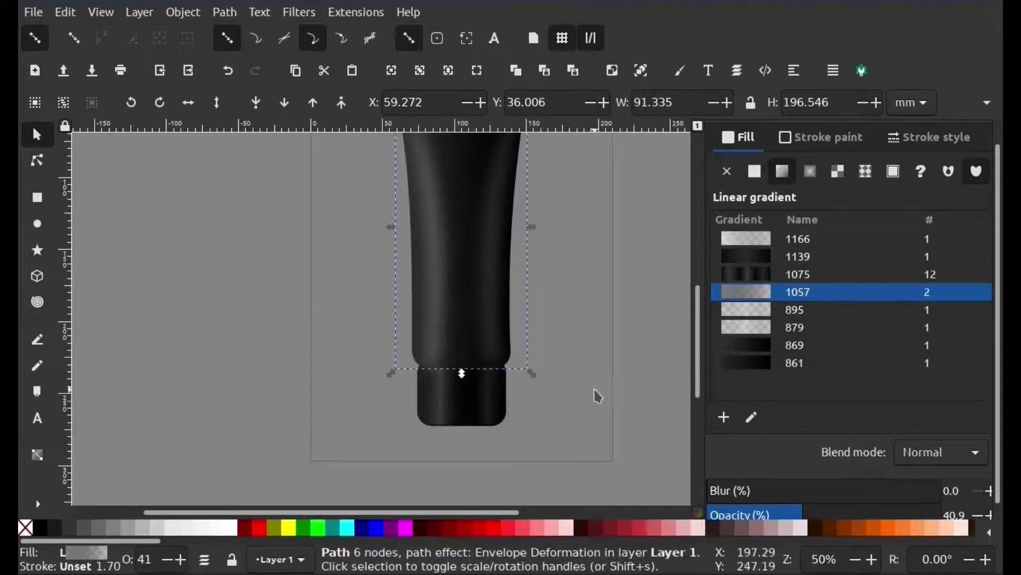
Step: Make the copy's gradient run vertically up from the tube bottom
{"action": "left_click", "coordinate": [760, 417]}
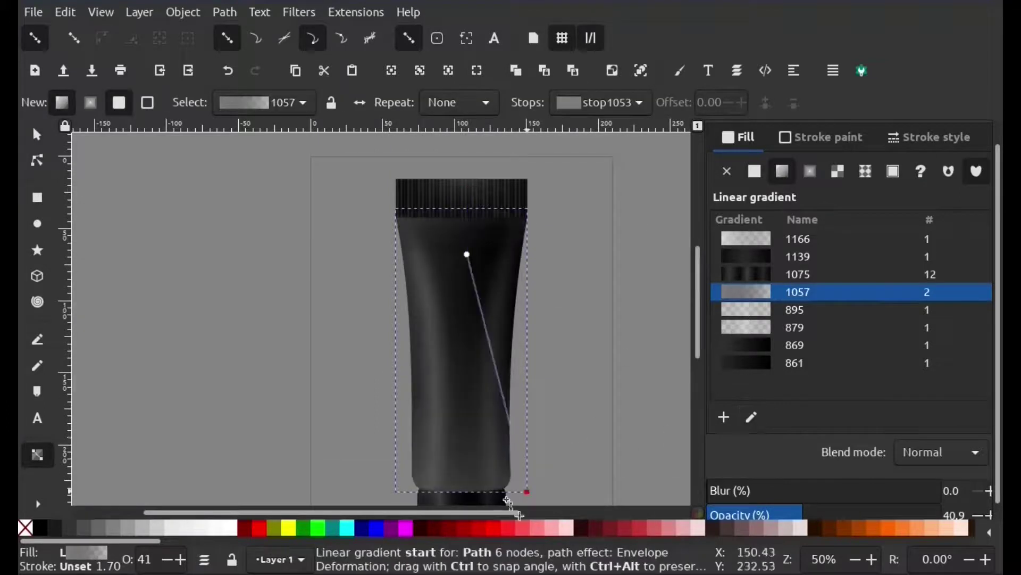
{"action": "left_click_drag", "start_coordinate": [471, 190], "coordinate": [468, 483]}
{"action": "left_click_drag", "start_coordinate": [468, 255], "coordinate": [475, 452]}
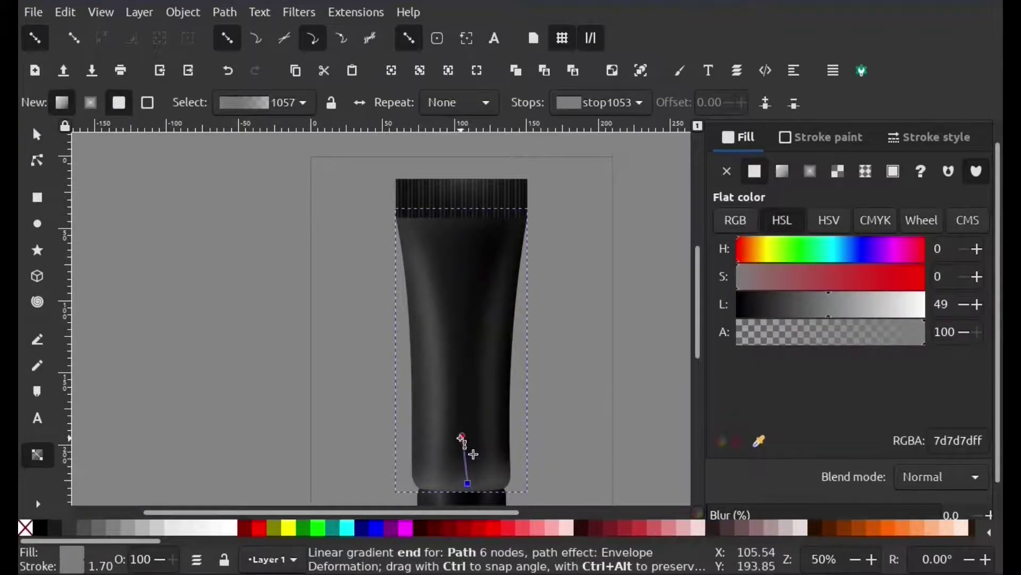
{"action": "left_click", "coordinate": [468, 483]}
{"action": "scroll", "coordinate": [479, 372], "scroll_direction": "down", "scroll_amount": 5}
{"action": "scroll", "coordinate": [486, 392], "scroll_direction": "up", "scroll_amount": 2, "text": "ctrl"}
{"action": "scroll", "coordinate": [447, 335], "scroll_direction": "down", "scroll_amount": 5}
{"action": "left_click_drag", "start_coordinate": [447, 334], "coordinate": [447, 349]}
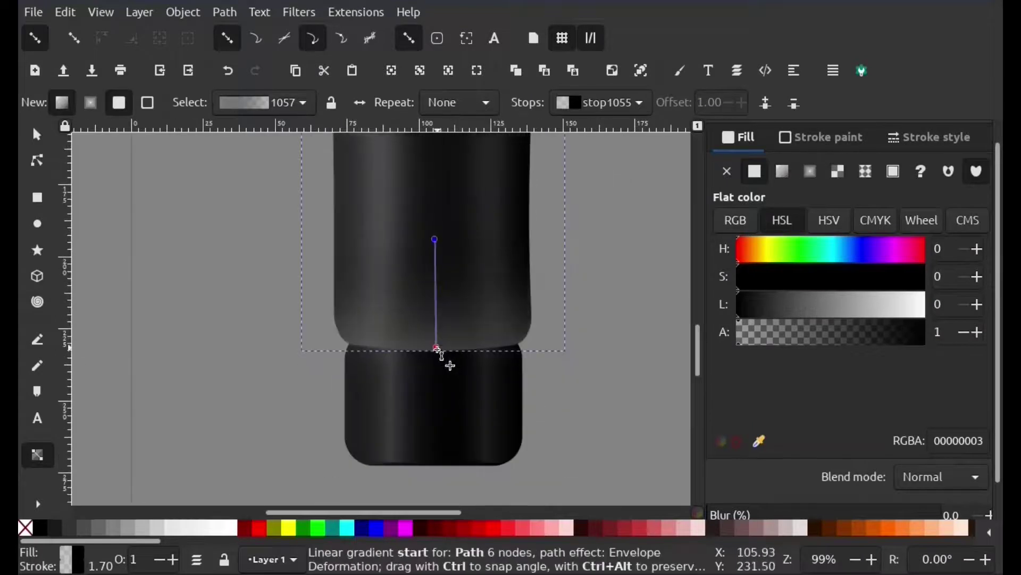
{"action": "scroll", "coordinate": [447, 269], "scroll_direction": "down", "scroll_amount": 4, "text": "ctrl"}
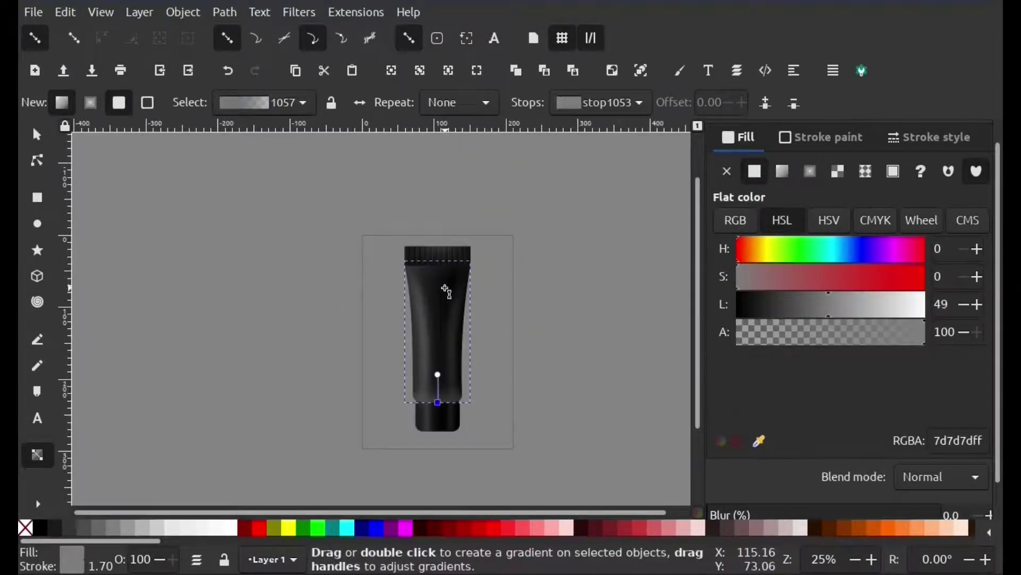
{"action": "scroll", "coordinate": [447, 291], "scroll_direction": "up", "scroll_amount": 2, "text": "ctrl"}
Step: Set the start stop to solid black and the end stop fully transparent, with a shorter fade
{"action": "left_click_drag", "start_coordinate": [771, 305], "coordinate": [728, 308]}
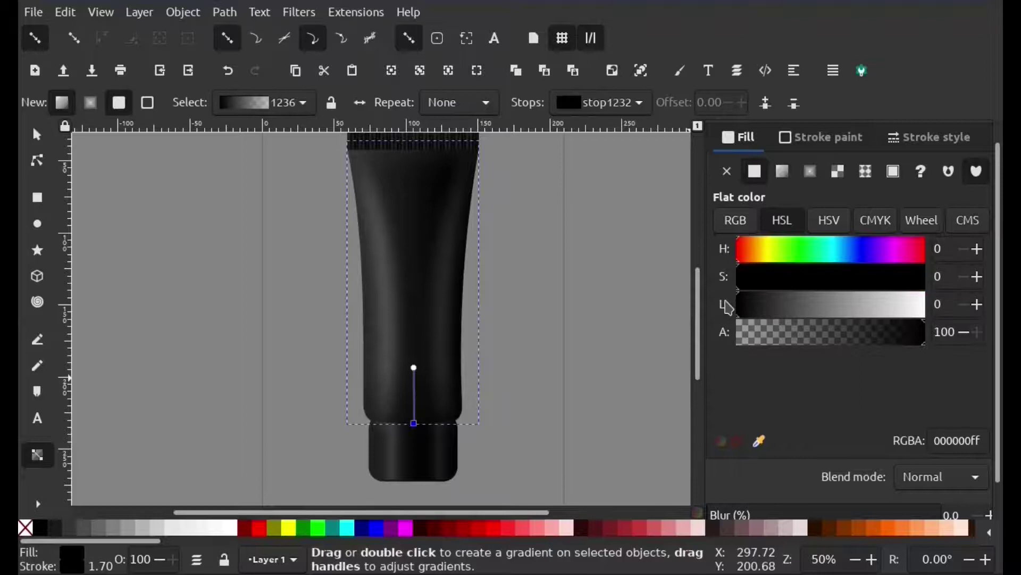
{"action": "scroll", "coordinate": [505, 381], "scroll_direction": "down", "scroll_amount": 2, "text": "ctrl"}
{"action": "scroll", "coordinate": [430, 420], "scroll_direction": "up", "scroll_amount": 4, "text": "ctrl"}
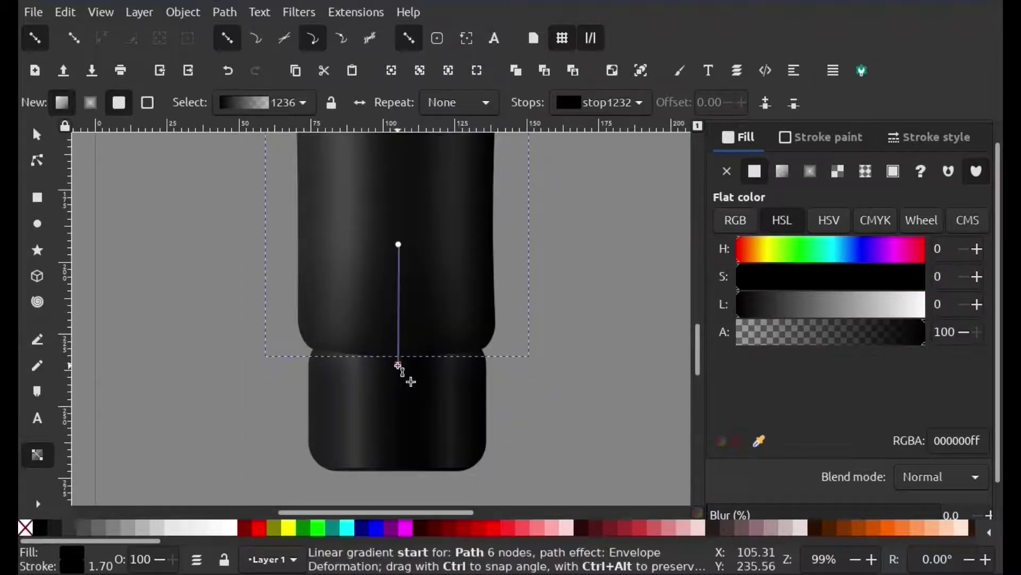
{"action": "left_click", "coordinate": [398, 244]}
{"action": "left_click_drag", "start_coordinate": [818, 338], "coordinate": [645, 335]}
{"action": "left_click_drag", "start_coordinate": [398, 244], "coordinate": [393, 287]}
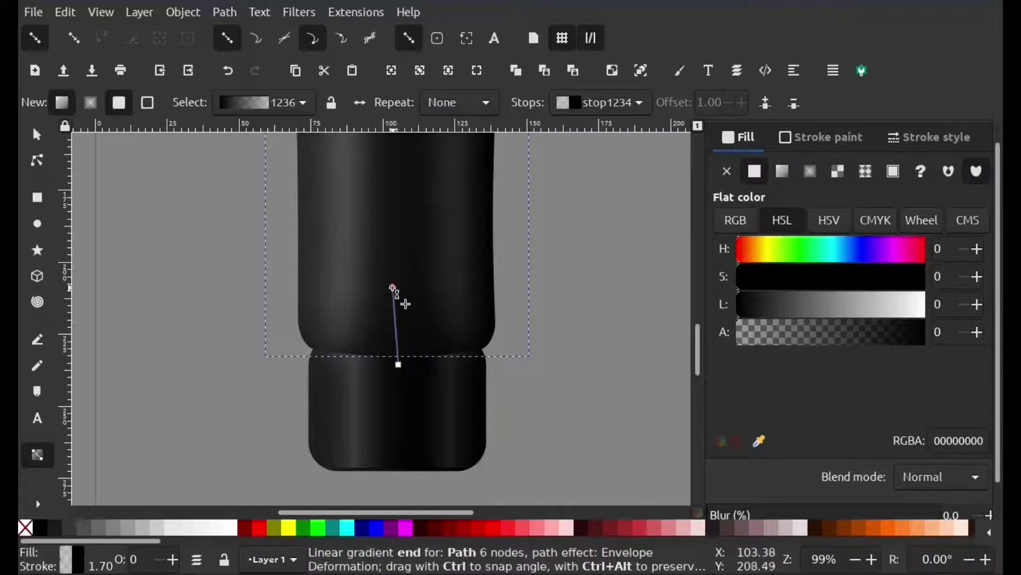
{"action": "left_click", "coordinate": [396, 351]}
{"action": "key", "text": "s"}
{"action": "scroll", "coordinate": [614, 343], "scroll_direction": "up", "scroll_amount": 4}
{"action": "key", "text": "Escape"}
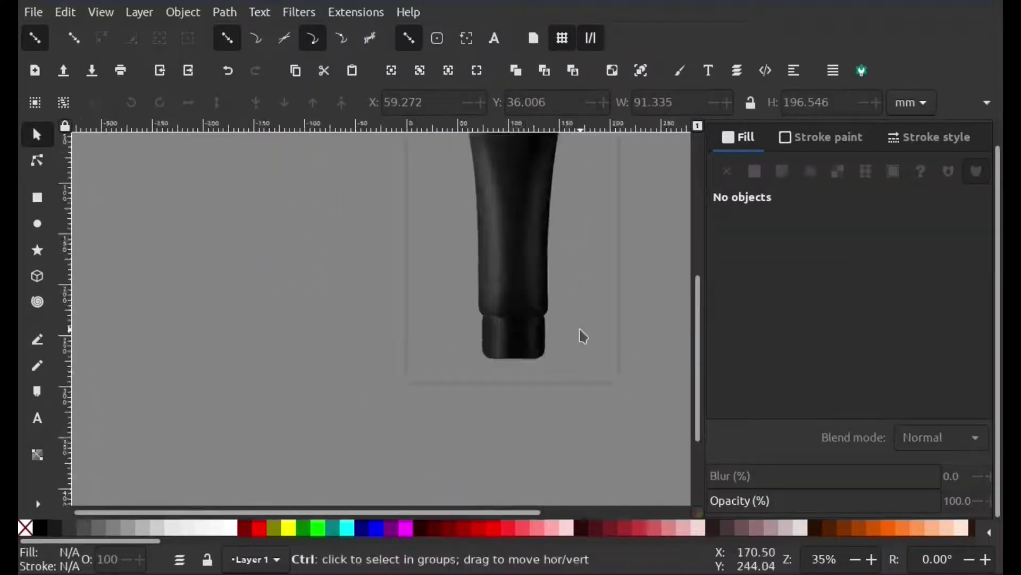
Step: Duplicate the cap rectangle
{"action": "scroll", "coordinate": [496, 358], "scroll_direction": "up", "scroll_amount": 4}
{"action": "scroll", "coordinate": [424, 372], "scroll_direction": "down", "scroll_amount": 2}
{"action": "scroll", "coordinate": [416, 444], "scroll_direction": "up", "scroll_amount": 2}
{"action": "scroll", "coordinate": [417, 445], "scroll_direction": "up", "scroll_amount": 3}
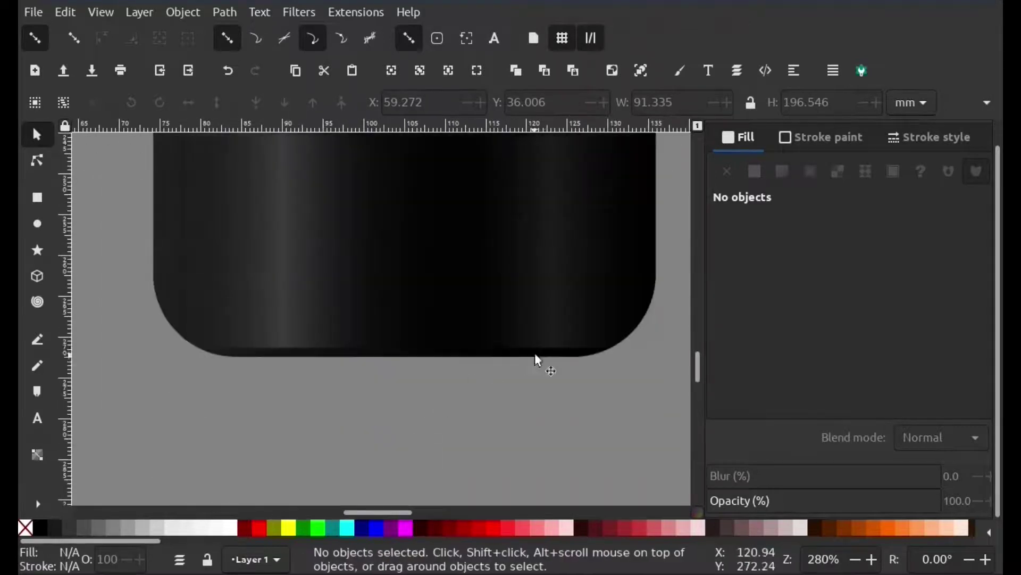
{"action": "left_click", "coordinate": [540, 356]}
{"action": "right_click", "coordinate": [540, 356]}
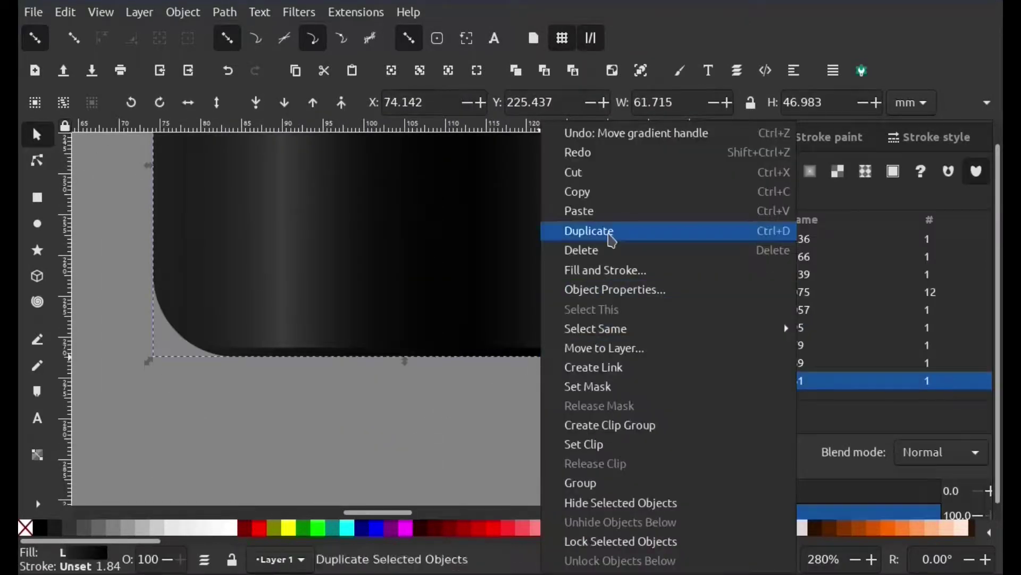
{"action": "left_click", "coordinate": [588, 231]}
Step: Run the copy's gradient from the cap's top edge to its bottom centre, with a transparent top stop
{"action": "left_click", "coordinate": [760, 418]}
{"action": "mouse_move", "coordinate": [478, 291]}
{"action": "left_mouse_down"}
{"action": "mouse_move", "coordinate": [428, 443]}
{"action": "mouse_move", "coordinate": [408, 469]}
{"action": "left_mouse_up"}
{"action": "scroll", "coordinate": [78, 288], "scroll_direction": "down", "scroll_amount": 1}
{"action": "mouse_move", "coordinate": [78, 288]}
{"action": "left_mouse_down"}
{"action": "mouse_move", "coordinate": [322, 173]}
{"action": "mouse_move", "coordinate": [312, 157]}
{"action": "left_mouse_up"}
{"action": "scroll", "coordinate": [381, 279], "scroll_direction": "down", "scroll_amount": 2}
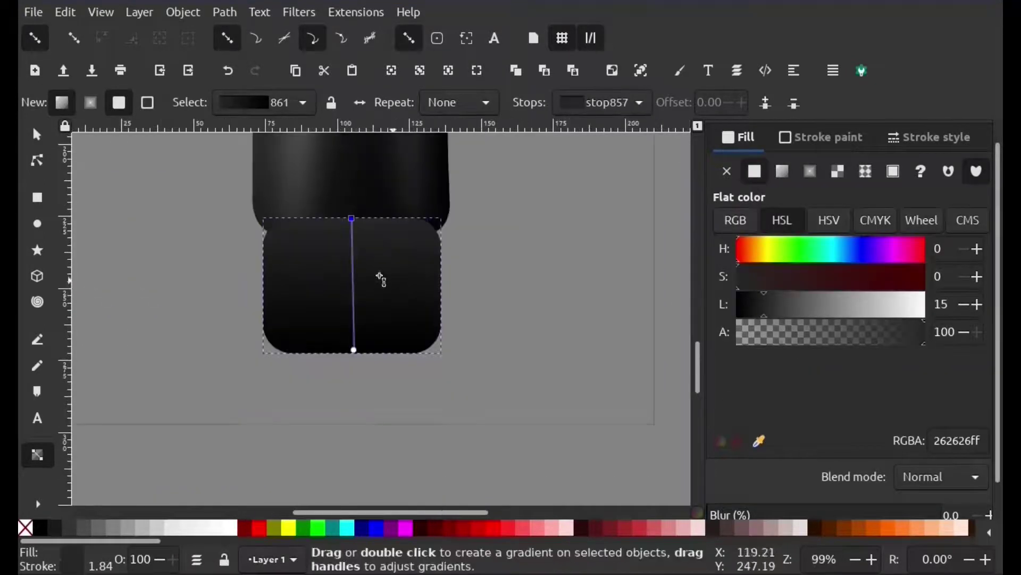
{"action": "left_click", "coordinate": [355, 351]}
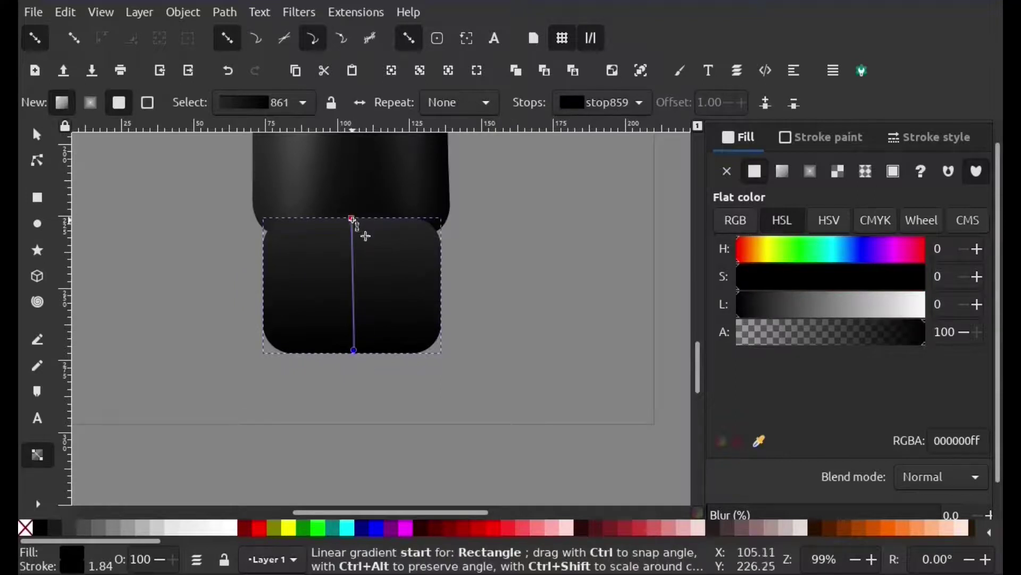
{"action": "left_click", "coordinate": [351, 218]}
{"action": "mouse_move", "coordinate": [852, 342]}
{"action": "left_mouse_down"}
{"action": "mouse_move", "coordinate": [742, 340]}
{"action": "mouse_move", "coordinate": [713, 320]}
{"action": "left_mouse_up"}
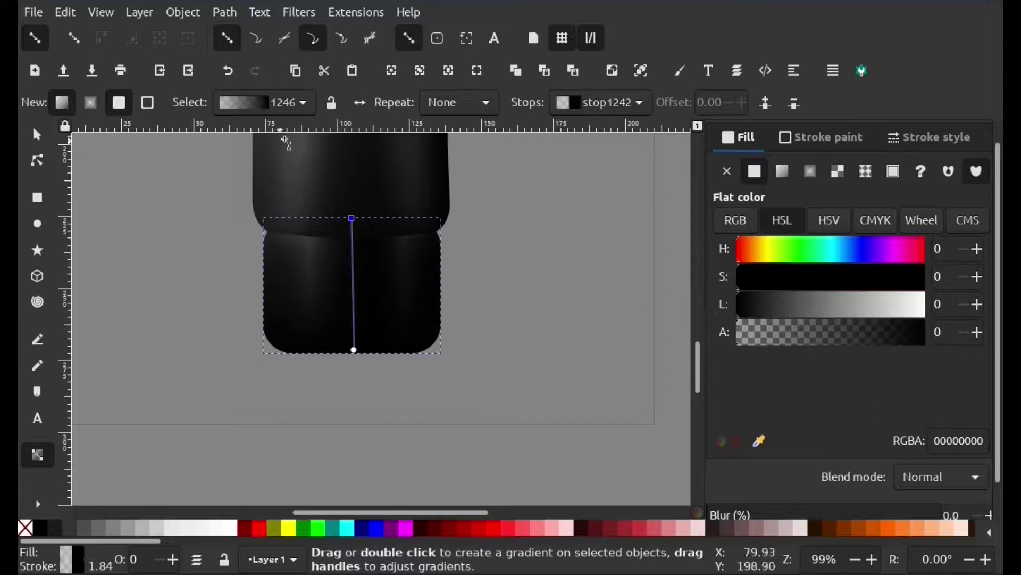
Step: Undo the earlier gradient changes on the cap copy
{"action": "key", "text": "s"}
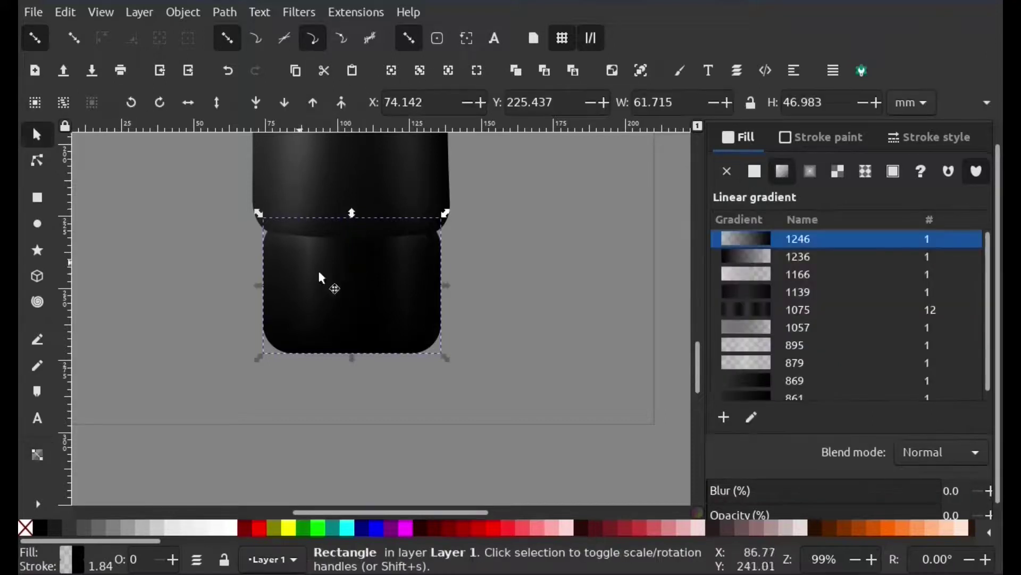
{"action": "left_click", "coordinate": [379, 298]}
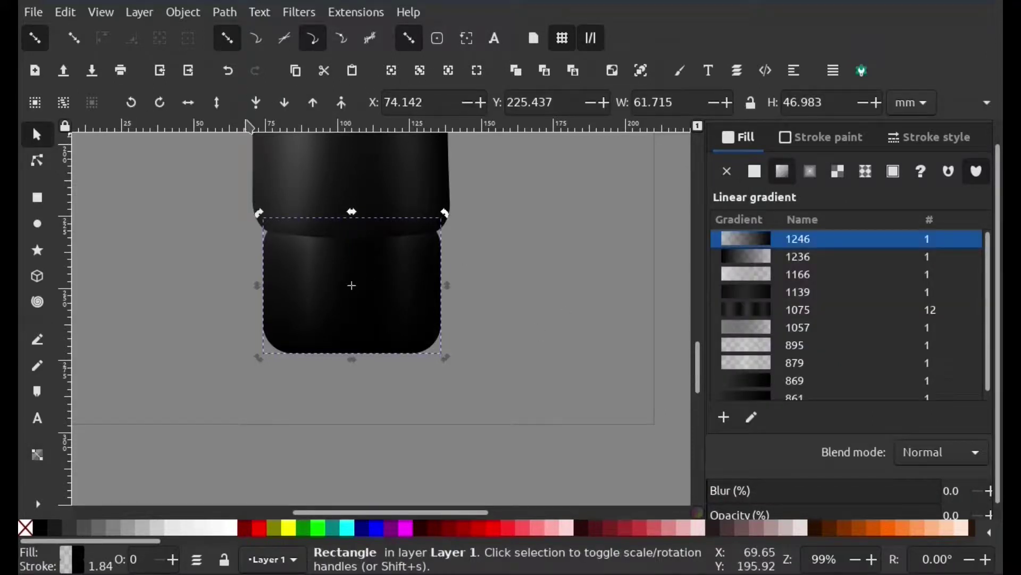
{"action": "key", "text": "Escape"}
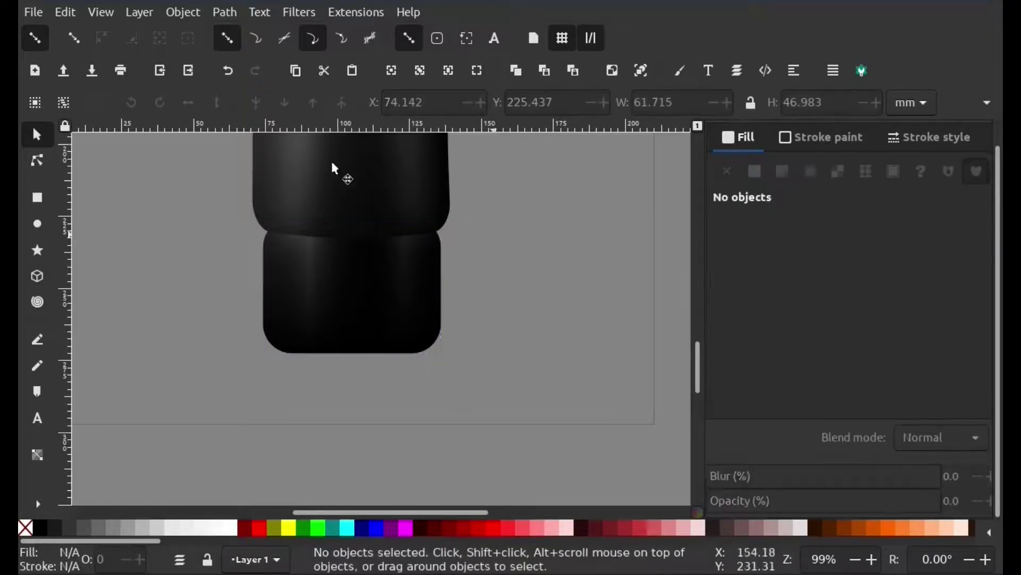
{"action": "left_click", "coordinate": [372, 311]}
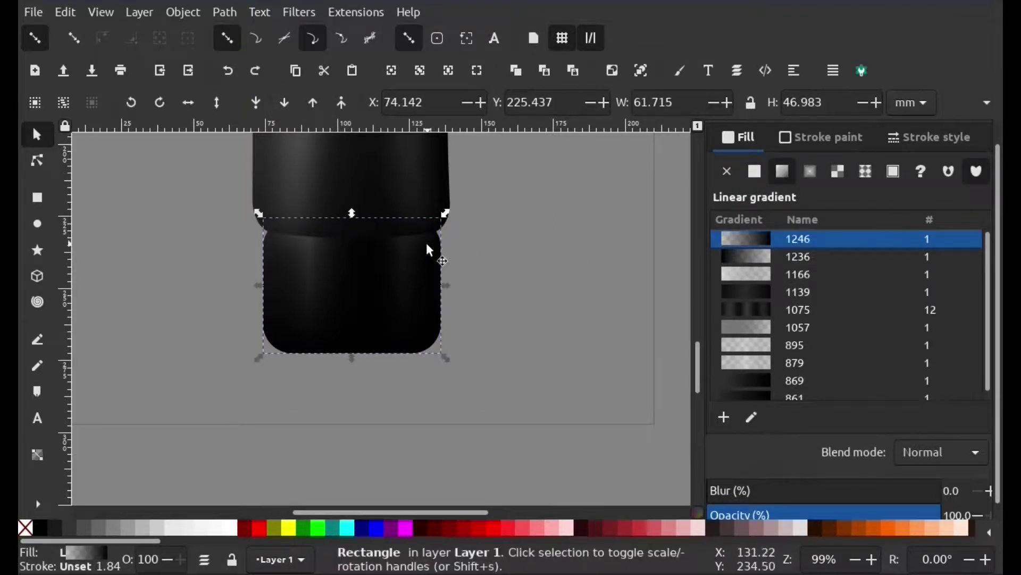
{"action": "key", "text": "Escape"}
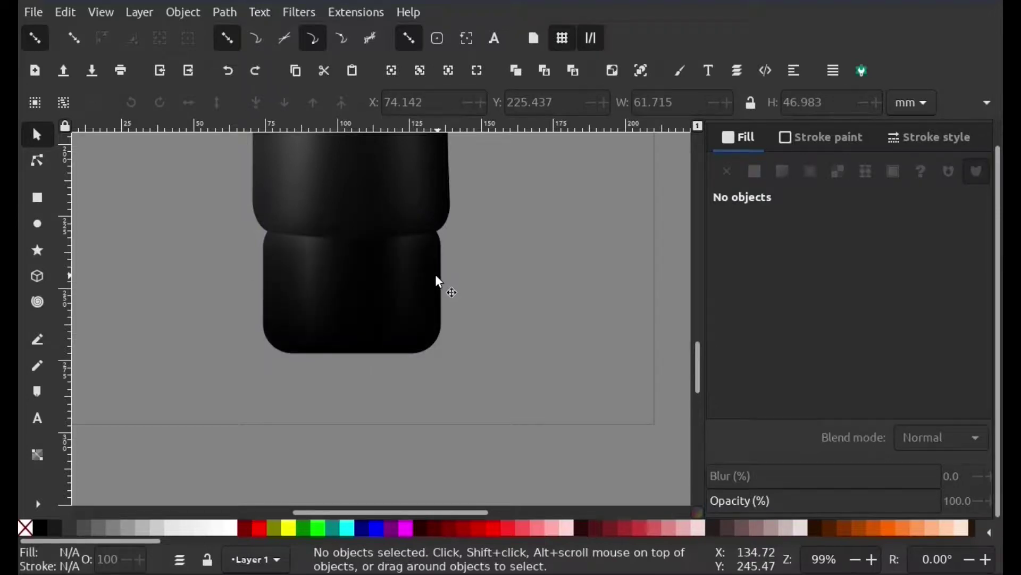
Step: Move the cap copy's gradient start to the top edge and make it transparent black
{"action": "left_click", "coordinate": [360, 307]}
{"action": "key", "text": "g"}
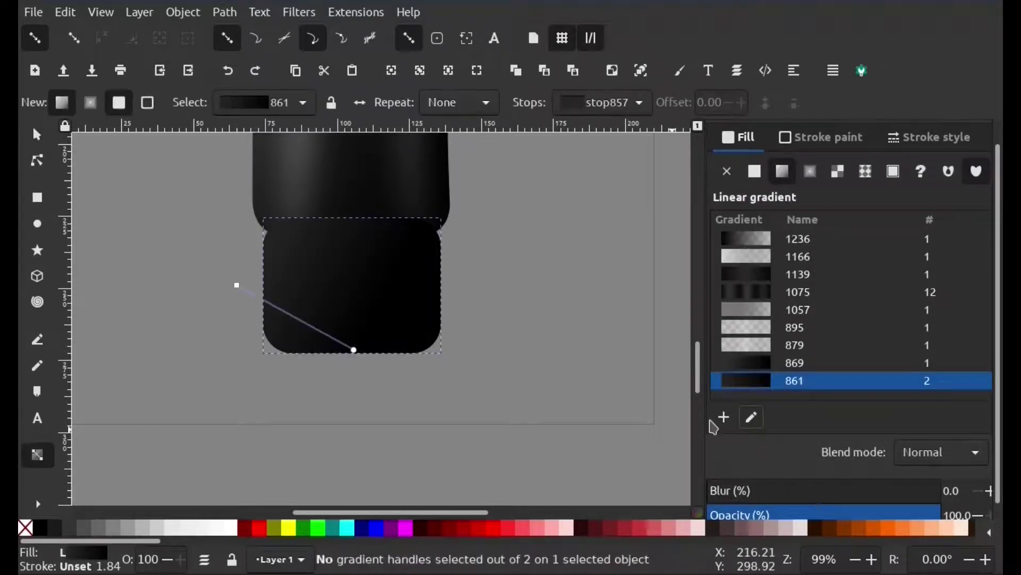
{"action": "left_click_drag", "start_coordinate": [237, 285], "coordinate": [354, 221]}
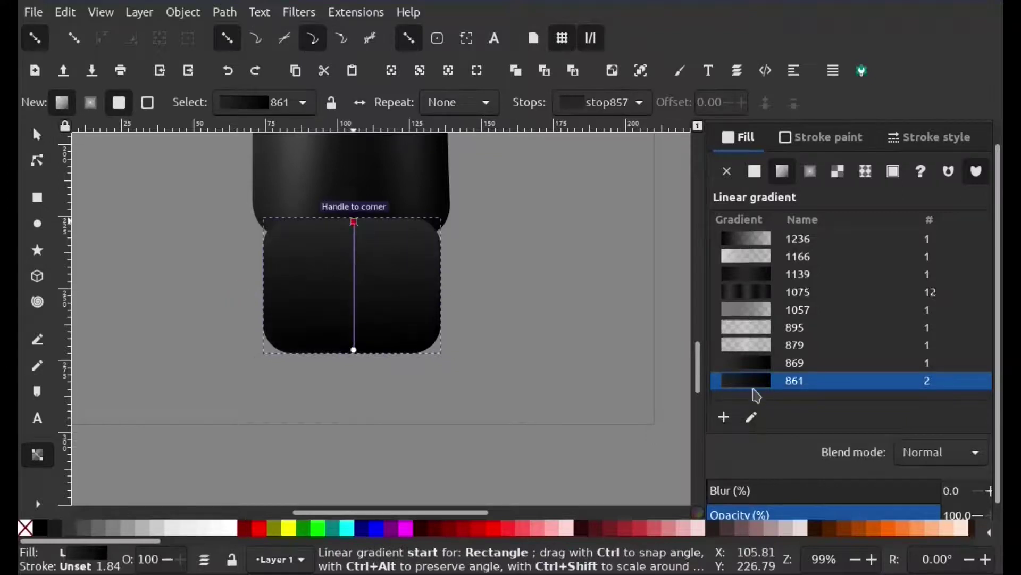
{"action": "left_click_drag", "start_coordinate": [807, 341], "coordinate": [668, 340]}
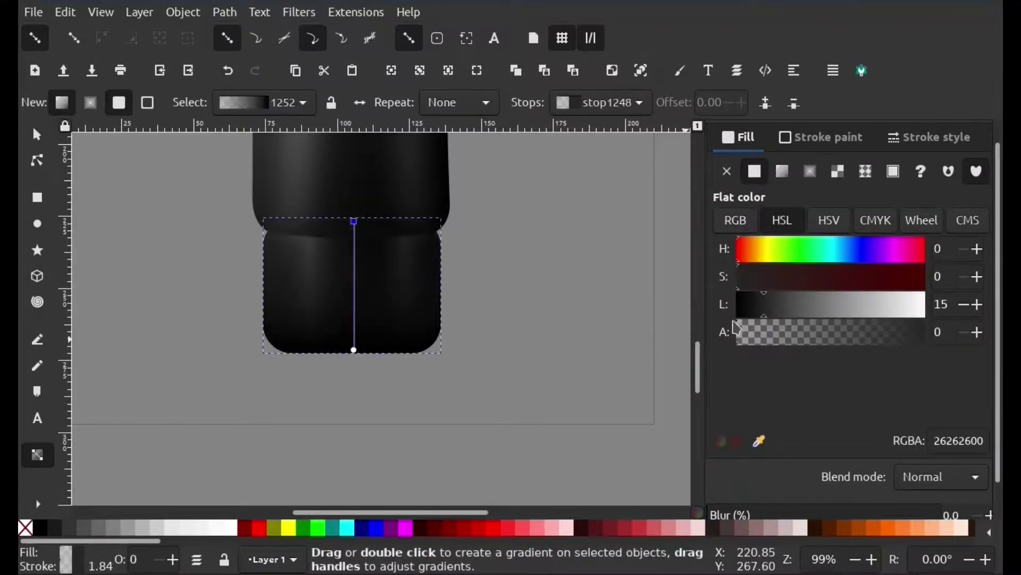
{"action": "left_click_drag", "start_coordinate": [732, 320], "coordinate": [676, 315]}
{"action": "left_click", "coordinate": [355, 350]}
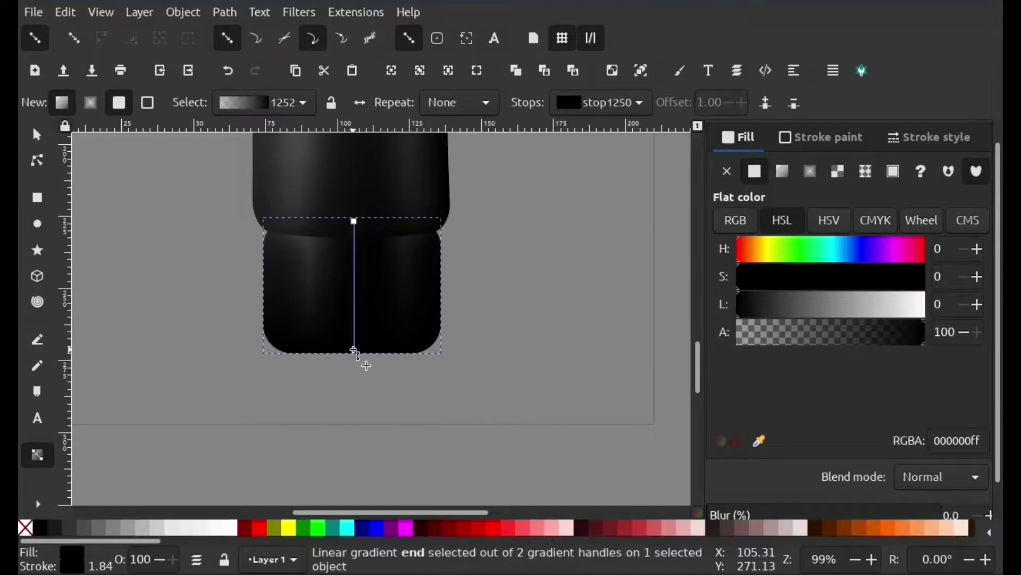
Step: Revert an accidental move and resize of the cap copy, then deselect it
{"action": "key", "text": "s"}
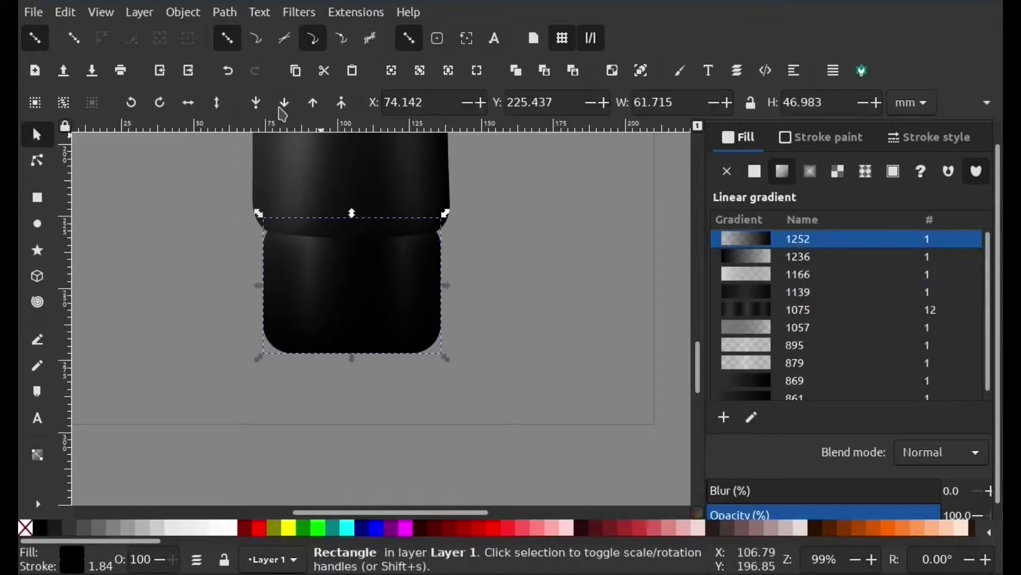
{"action": "left_click_drag", "start_coordinate": [418, 336], "coordinate": [373, 350]}
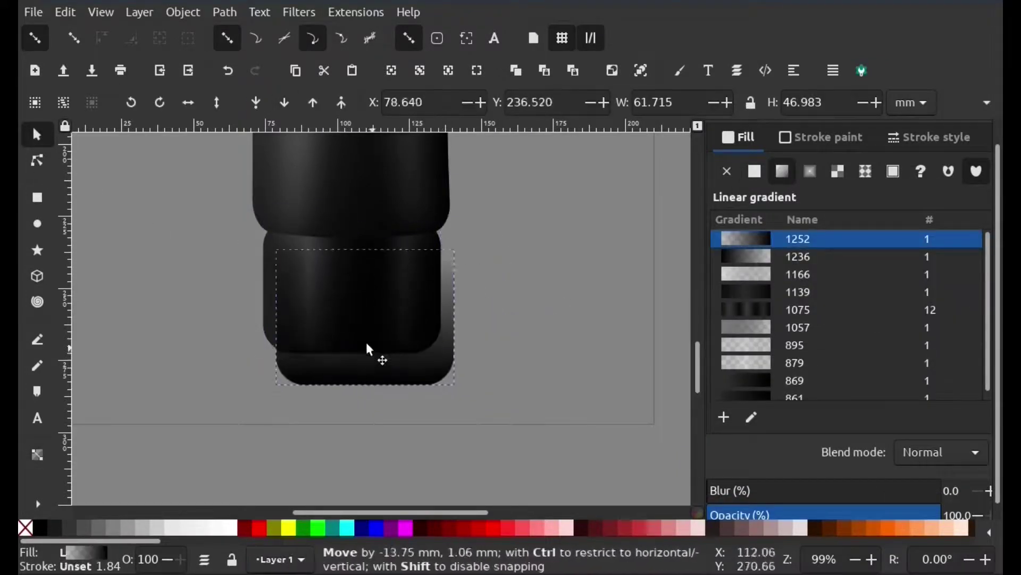
{"action": "key", "text": "ctrl+less"}
{"action": "key", "text": "ctrl+z"}
{"action": "key", "text": "ctrl+z"}
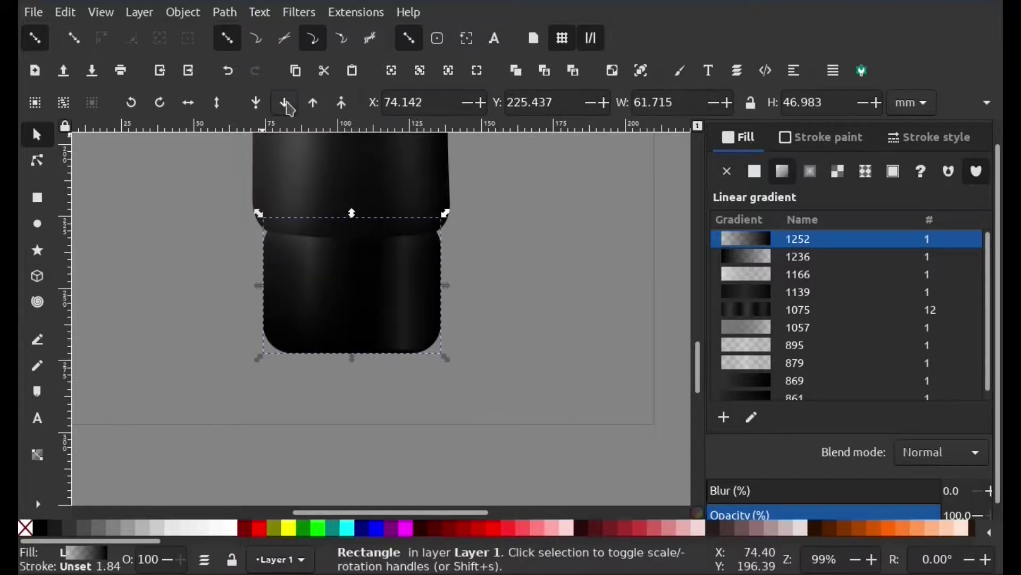
{"action": "key", "text": "Escape"}
{"action": "scroll", "coordinate": [519, 383], "scroll_direction": "down", "scroll_amount": 3, "text": "ctrl"}
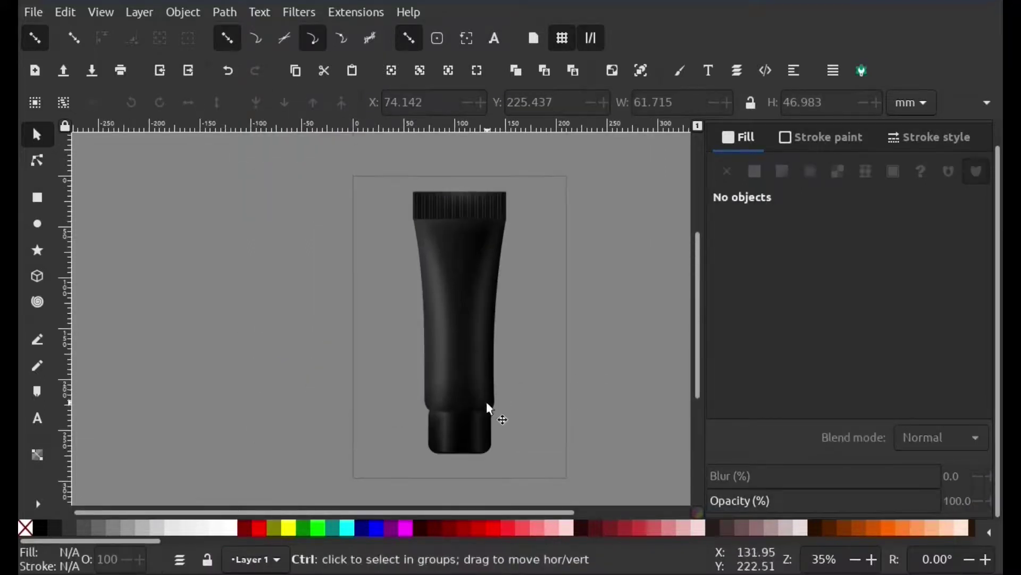
{"action": "scroll", "coordinate": [487, 404], "scroll_direction": "up", "scroll_amount": 5, "text": "ctrl"}
Step: Fade the cap's rounded gradient overlay to about 25% opacity, without blur
{"action": "left_click", "coordinate": [433, 320]}
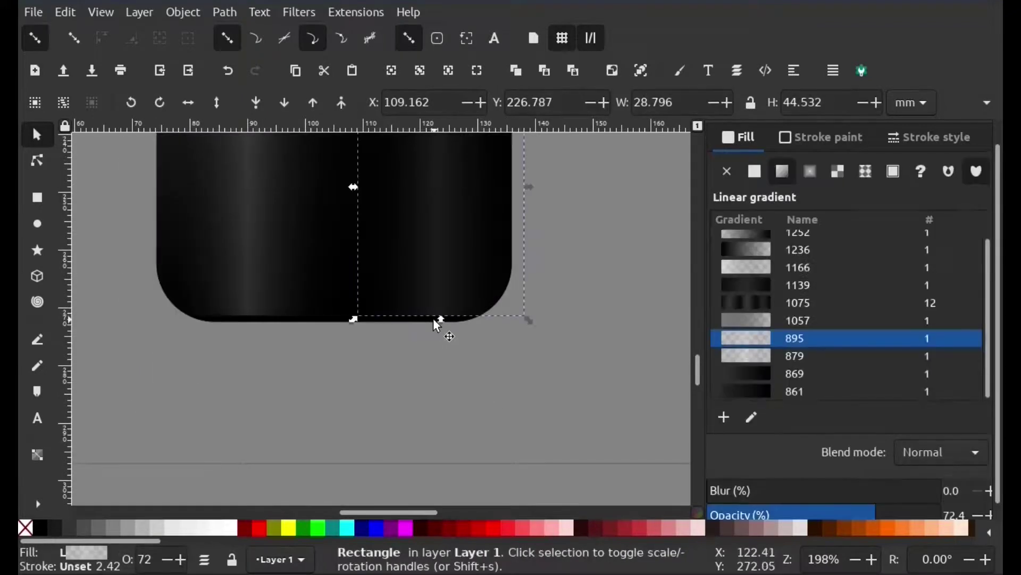
{"action": "left_click", "coordinate": [417, 322]}
{"action": "left_click", "coordinate": [838, 512]}
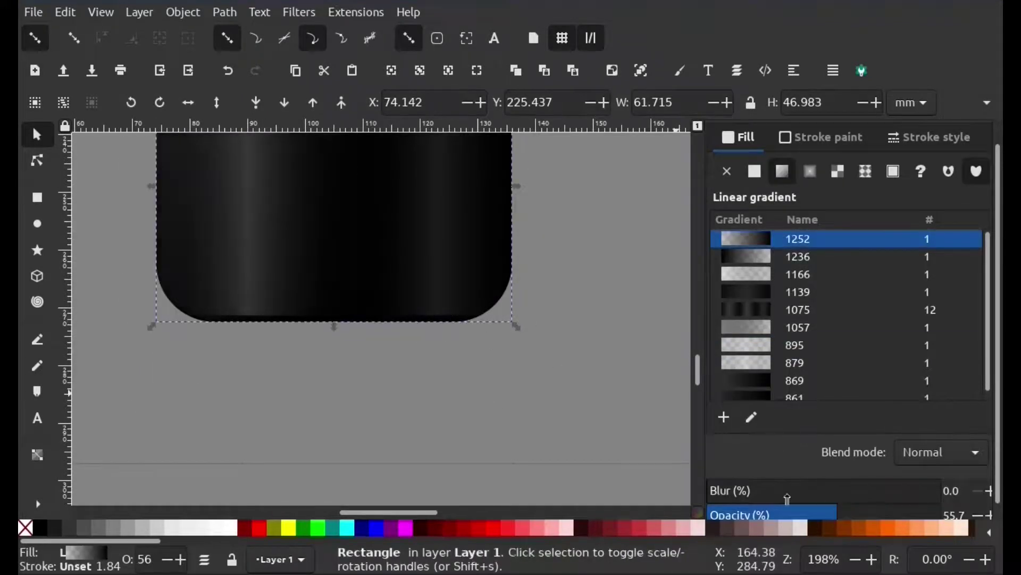
{"action": "key", "text": "minus"}
{"action": "key", "text": "minus"}
{"action": "key", "text": "minus"}
{"action": "mouse_move", "coordinate": [831, 503]}
{"action": "left_mouse_down"}
{"action": "mouse_move", "coordinate": [795, 503]}
{"action": "mouse_move", "coordinate": [860, 503]}
{"action": "mouse_move", "coordinate": [780, 504]}
{"action": "left_mouse_up"}
{"action": "key", "text": "ctrl+z"}
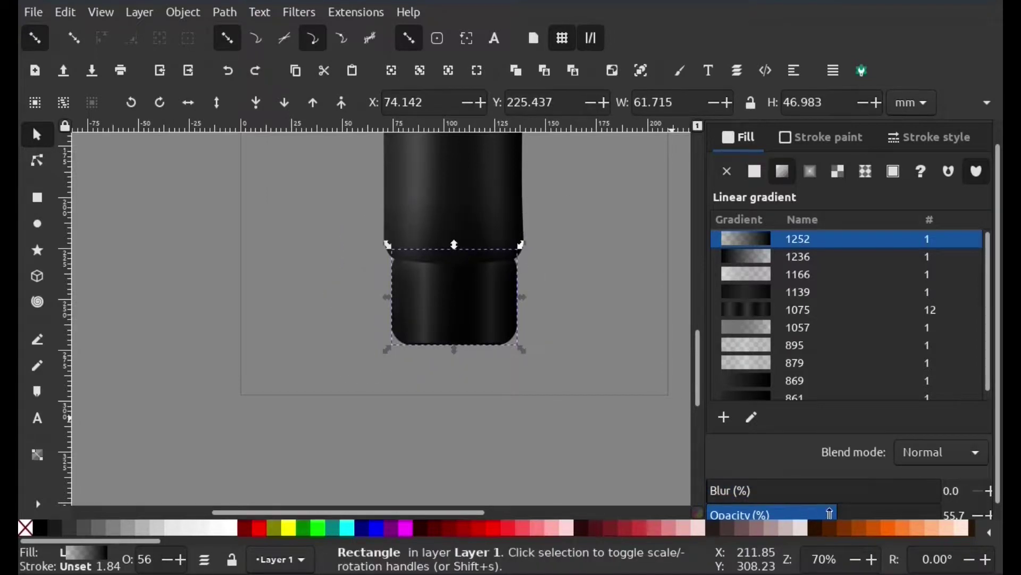
{"action": "left_click_drag", "start_coordinate": [880, 510], "coordinate": [778, 504]}
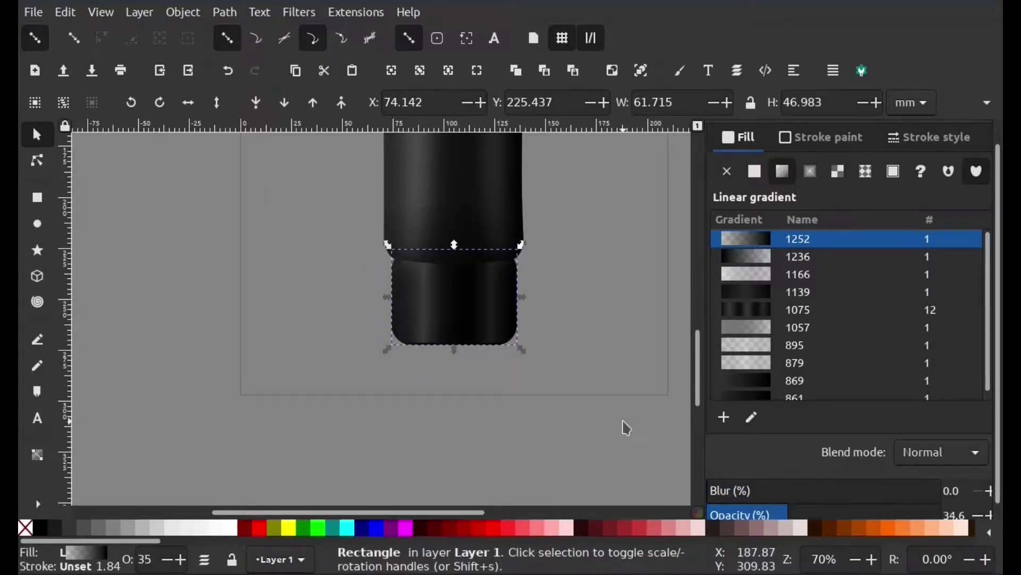
{"action": "left_click", "coordinate": [626, 428]}
Step: Blur both cap highlight rectangles to about 15.3% and shorten them slightly
{"action": "scroll", "coordinate": [597, 337], "scroll_direction": "down", "scroll_amount": 3}
{"action": "scroll", "coordinate": [606, 360], "scroll_direction": "up", "scroll_amount": 2}
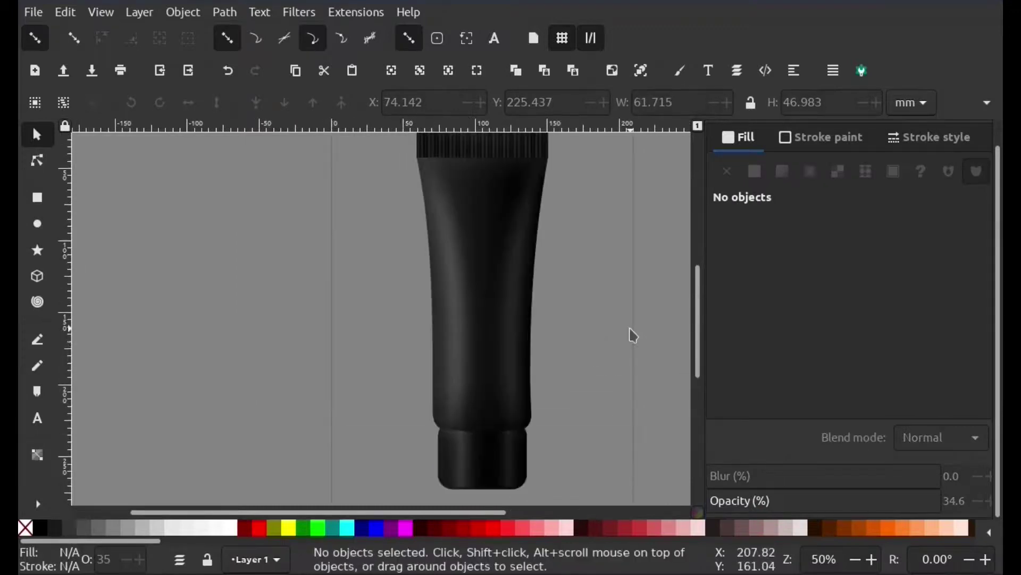
{"action": "scroll", "coordinate": [617, 344], "scroll_direction": "up", "scroll_amount": 2, "text": "ctrl"}
{"action": "scroll", "coordinate": [557, 408], "scroll_direction": "up", "scroll_amount": 1, "text": "ctrl"}
{"action": "scroll", "coordinate": [445, 449], "scroll_direction": "up", "scroll_amount": 1, "text": "ctrl"}
{"action": "left_click", "coordinate": [404, 445], "text": "ctrl"}
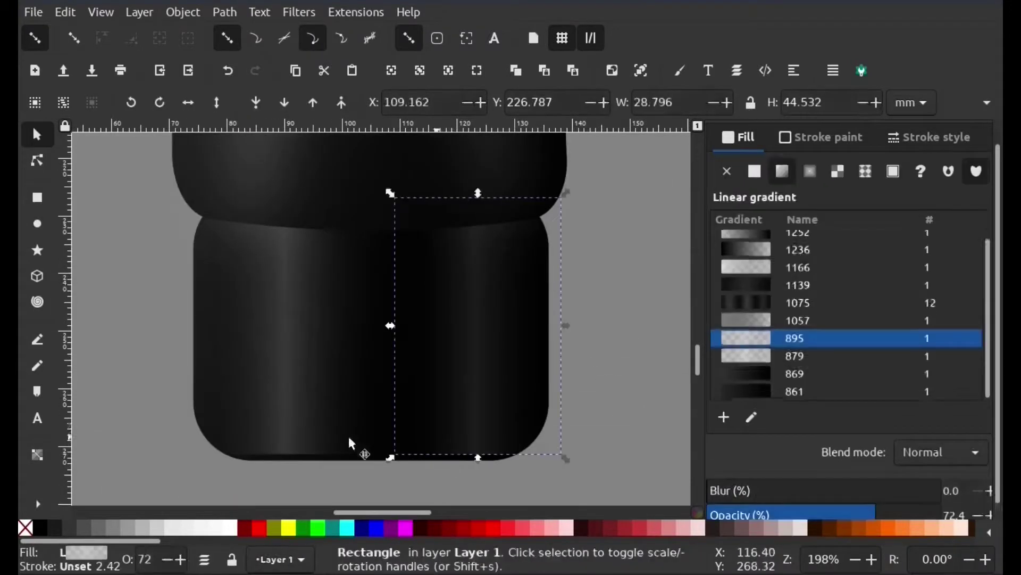
{"action": "left_click", "coordinate": [351, 444], "text": "shift"}
{"action": "left_click_drag", "start_coordinate": [714, 475], "coordinate": [743, 480]}
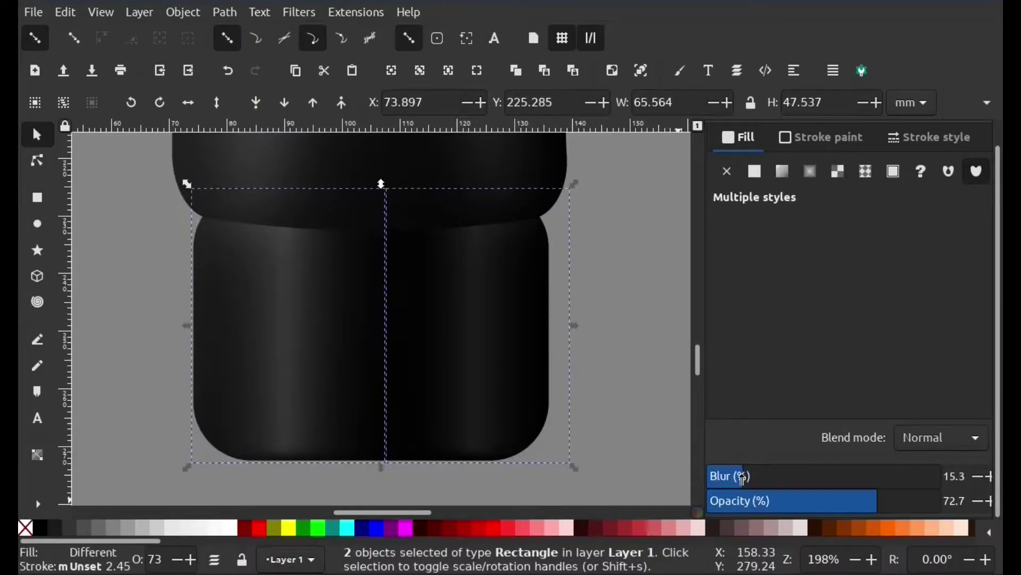
{"action": "left_click_drag", "start_coordinate": [381, 468], "coordinate": [380, 464]}
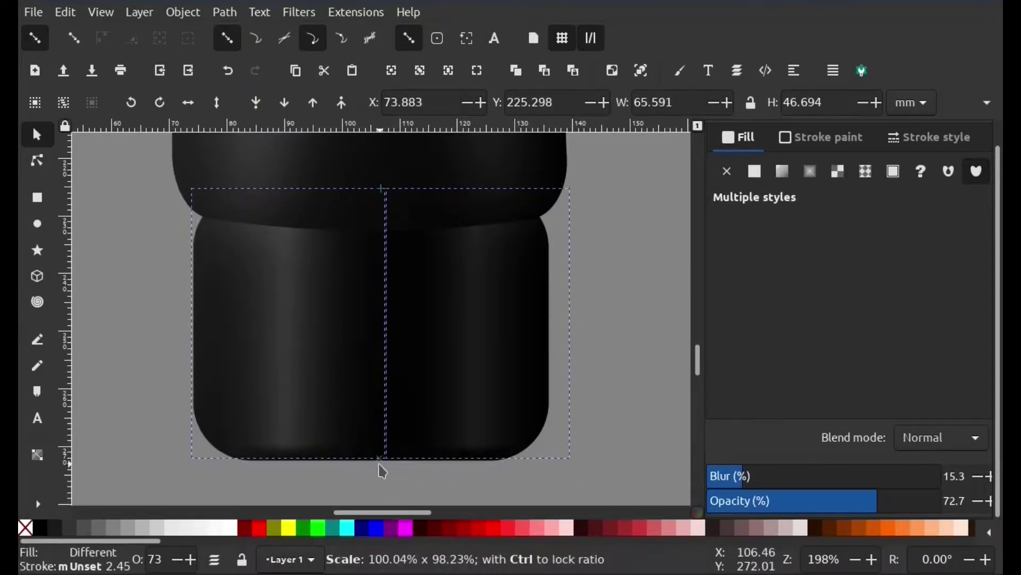
{"action": "key", "text": "Escape"}
{"action": "scroll", "coordinate": [602, 372], "scroll_direction": "down", "scroll_amount": 3}
{"action": "scroll", "coordinate": [602, 371], "scroll_direction": "down", "scroll_amount": 1}
{"action": "scroll", "coordinate": [616, 405], "scroll_direction": "down", "scroll_amount": 1}
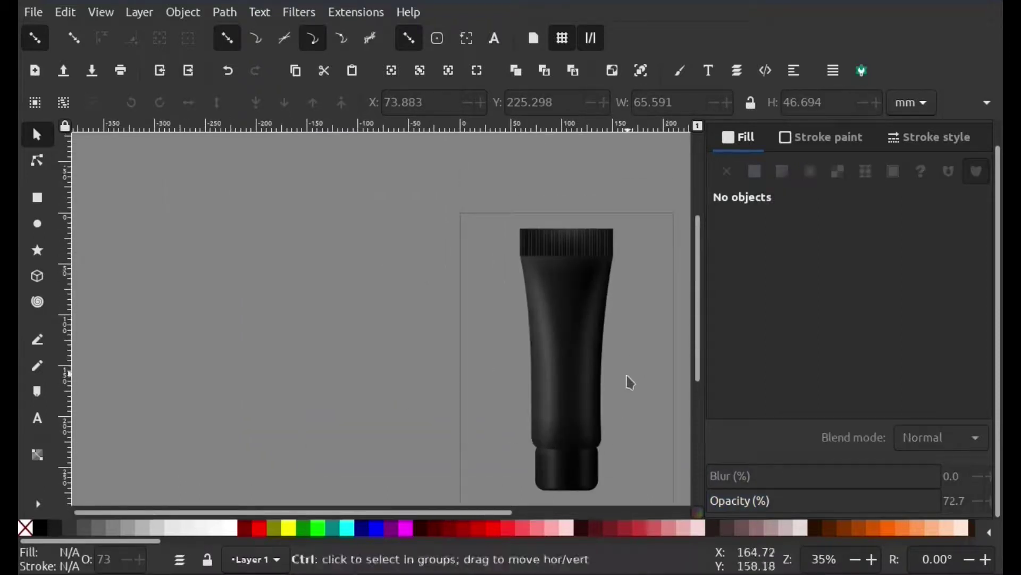
{"action": "scroll", "coordinate": [627, 381], "scroll_direction": "up", "scroll_amount": 1}
{"action": "left_click_drag", "start_coordinate": [342, 519], "coordinate": [397, 519]}
{"action": "scroll", "coordinate": [556, 390], "scroll_direction": "down", "scroll_amount": 1}
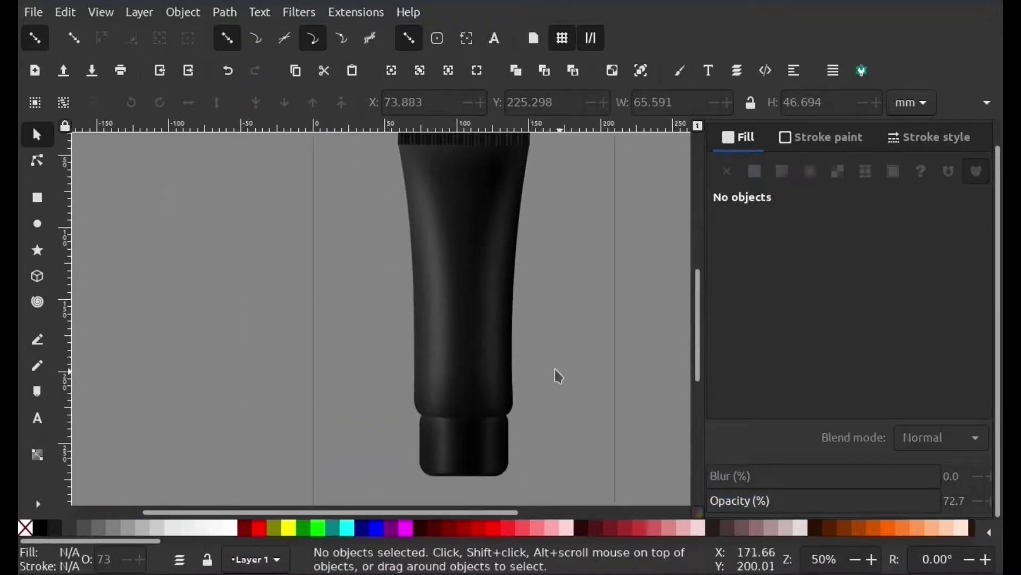
Step: Type INKSCAPE as bold white text
{"action": "left_click", "coordinate": [38, 420]}
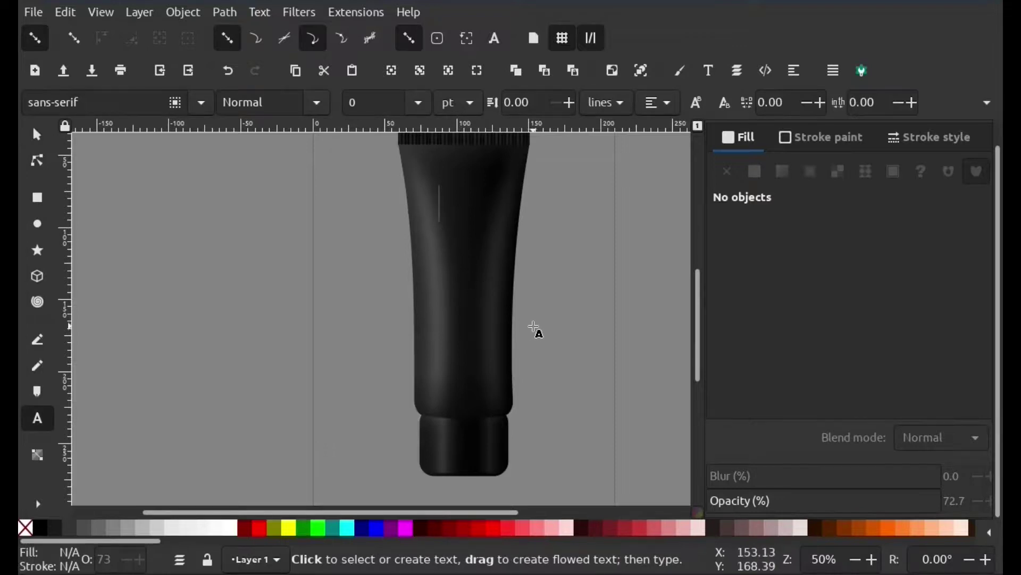
{"action": "type", "text": "NKSCAPE"}
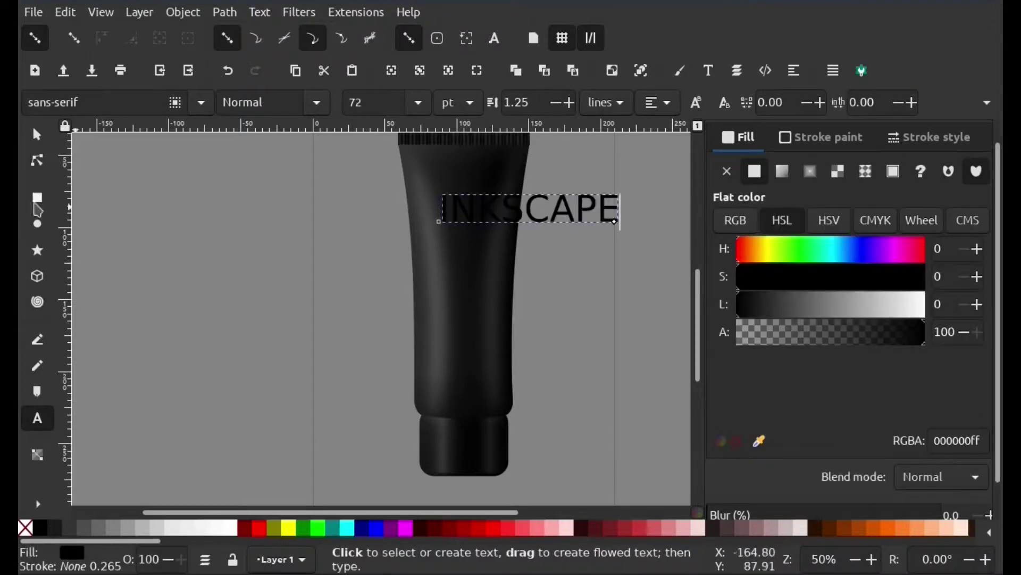
{"action": "key", "text": "ctrl+a"}
{"action": "left_click", "coordinate": [233, 529]}
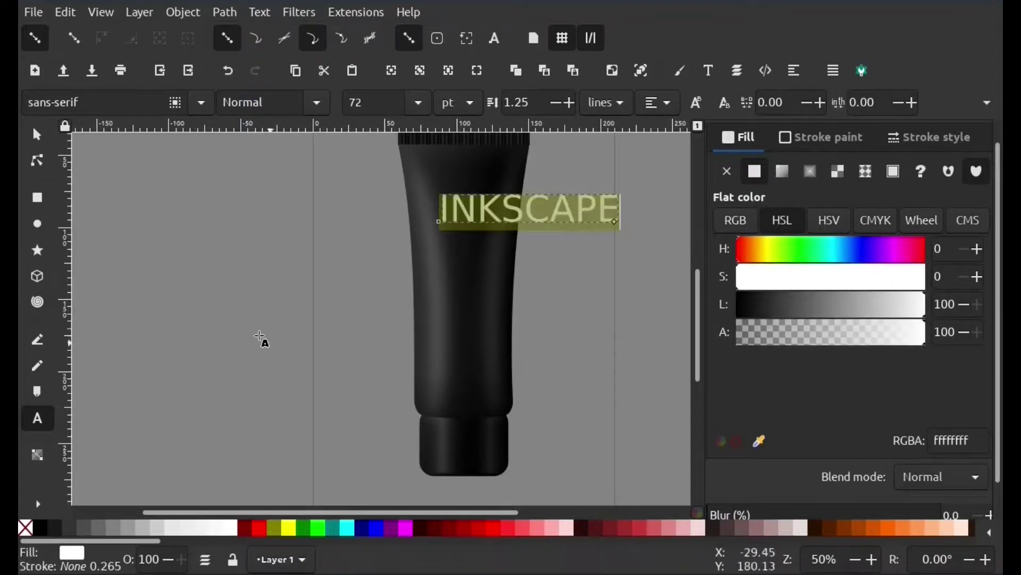
{"action": "left_click", "coordinate": [317, 102]}
{"action": "left_click", "coordinate": [230, 174]}
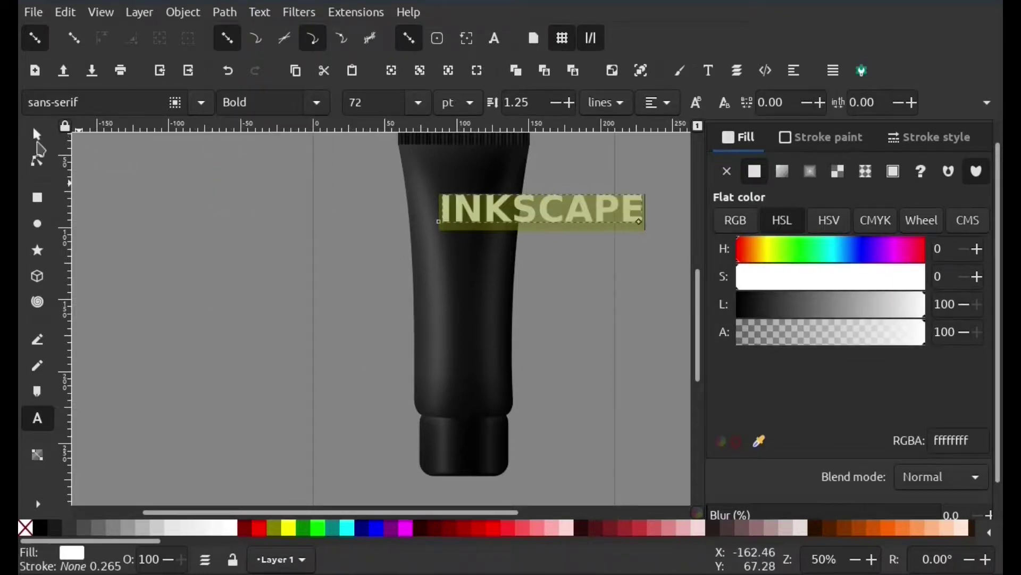
Step: Scale the INKSCAPE text to about 34.64 pt and centre it on the upper tube body
{"action": "left_click", "coordinate": [36, 135]}
{"action": "left_click_drag", "start_coordinate": [648, 228], "coordinate": [537, 215]}
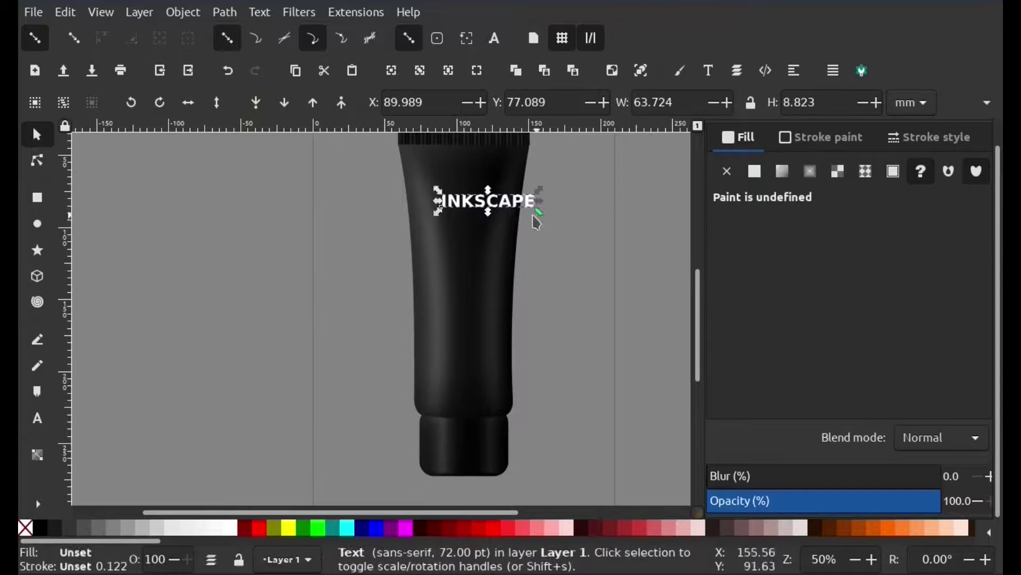
{"action": "left_click_drag", "start_coordinate": [490, 191], "coordinate": [479, 211]}
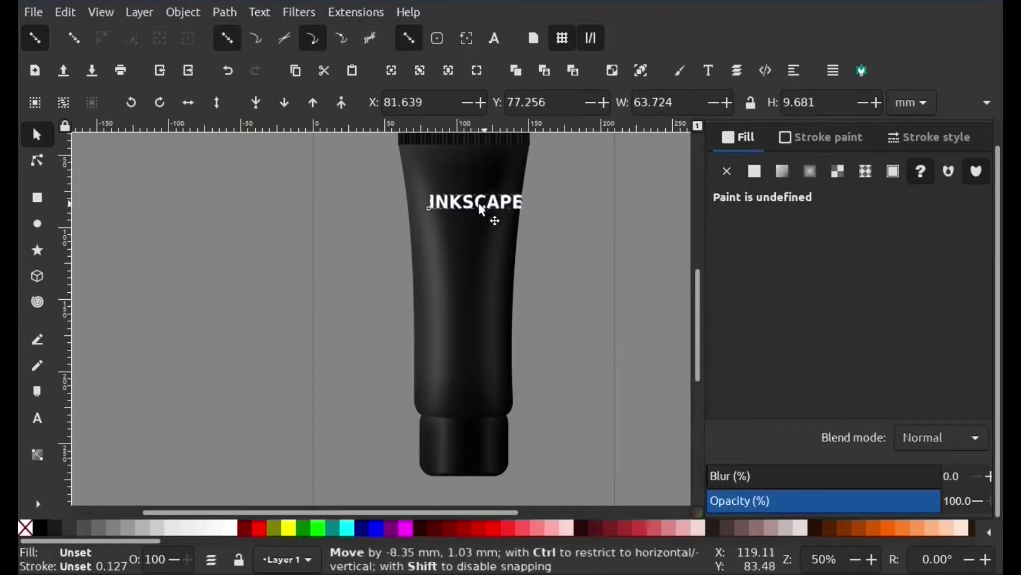
{"action": "left_click", "coordinate": [588, 267]}
{"action": "scroll", "coordinate": [481, 276], "scroll_direction": "up", "scroll_amount": 4}
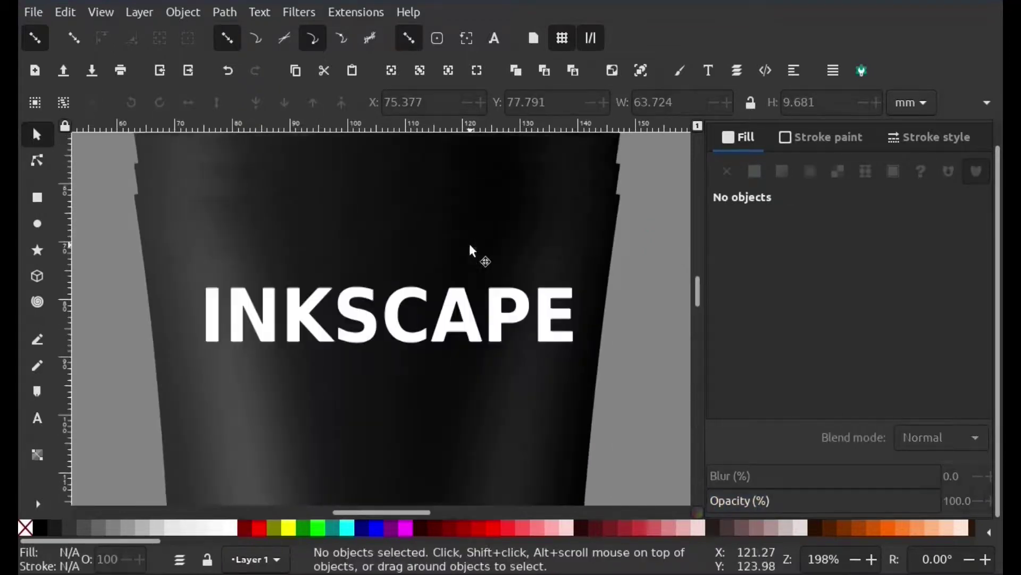
{"action": "left_click", "coordinate": [465, 318]}
{"action": "left_click_drag", "start_coordinate": [464, 322], "coordinate": [452, 323]}
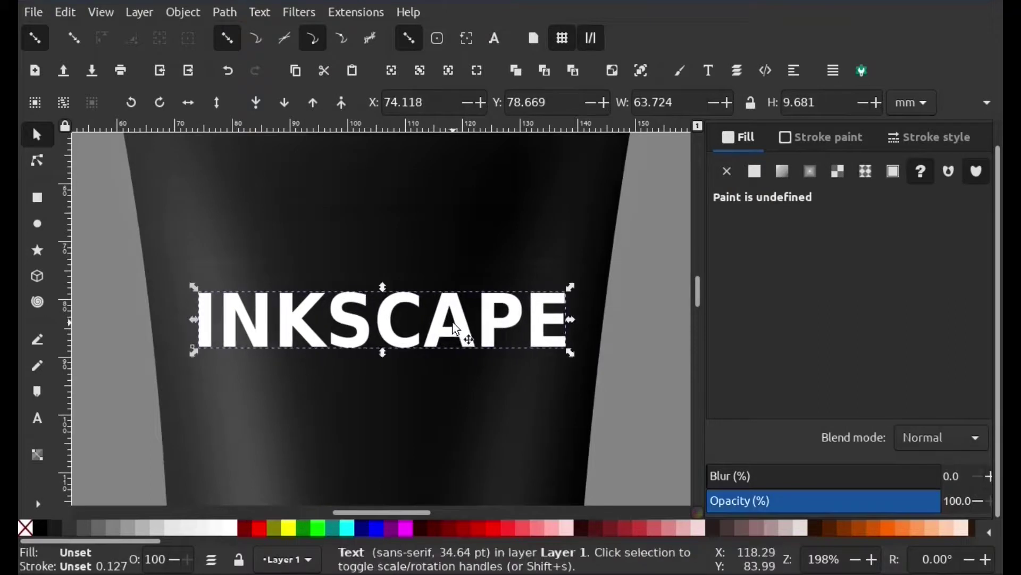
Step: View the About Inkscape information from Help, then close it
{"action": "left_click", "coordinate": [408, 12]}
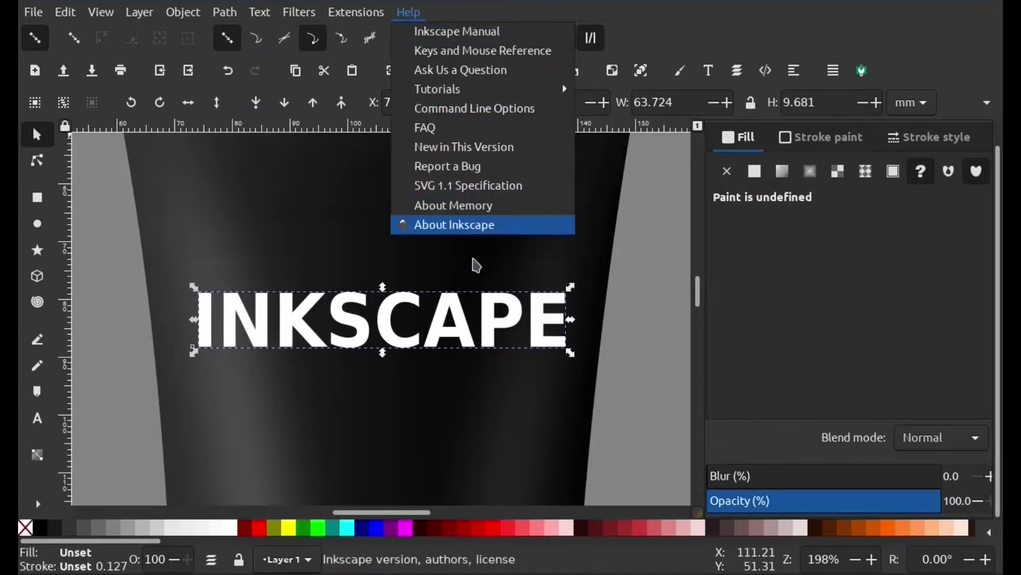
{"action": "left_click", "coordinate": [475, 224]}
{"action": "right_click", "coordinate": [501, 203]}
{"action": "left_click", "coordinate": [532, 232]}
{"action": "left_click", "coordinate": [664, 9]}
{"action": "right_click", "coordinate": [424, 301]}
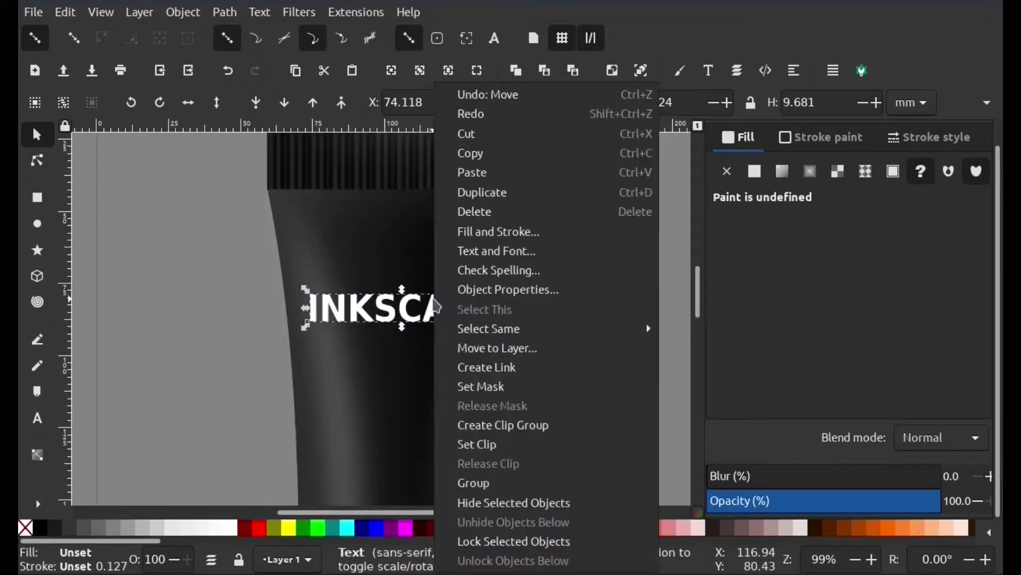
Step: Duplicate the INKSCAPE text below the original and change the copy to 'Draw Freely.'
{"action": "left_click", "coordinate": [490, 192]}
{"action": "left_click_drag", "start_coordinate": [408, 319], "coordinate": [414, 354]}
{"action": "double_click", "coordinate": [415, 338]}
{"action": "key", "text": "ctrl+a"}
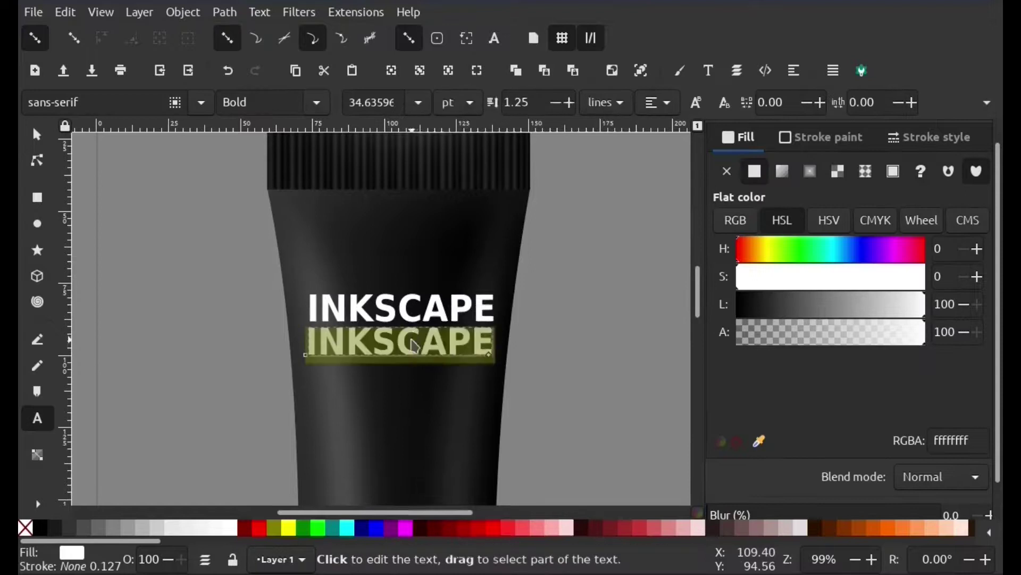
{"action": "right_click", "coordinate": [416, 338]}
{"action": "left_click", "coordinate": [490, 175]}
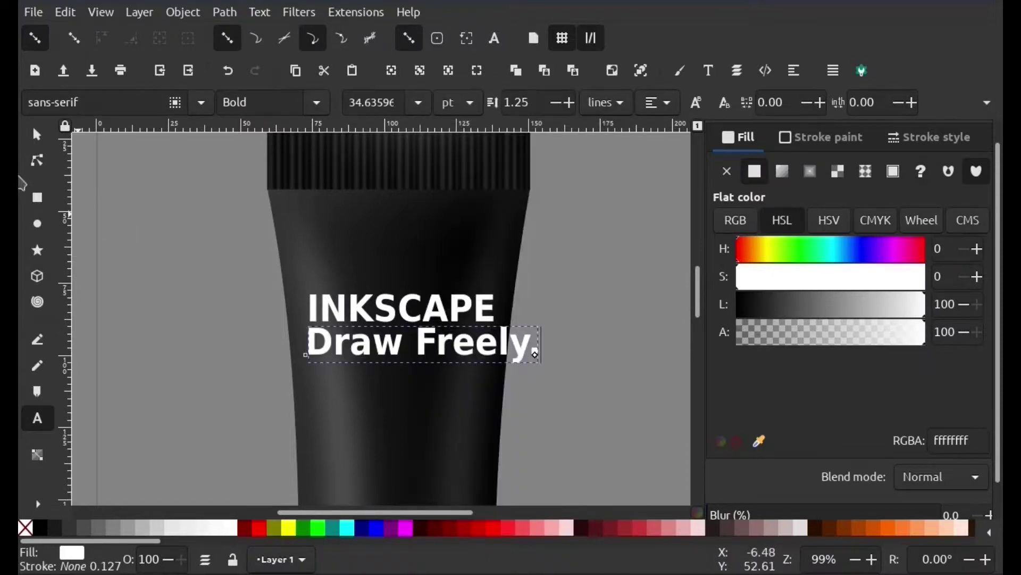
Step: Set 'Draw Freely.' to regular weight and shrink it to INKSCAPE's width
{"action": "key", "text": "ctrl+a"}
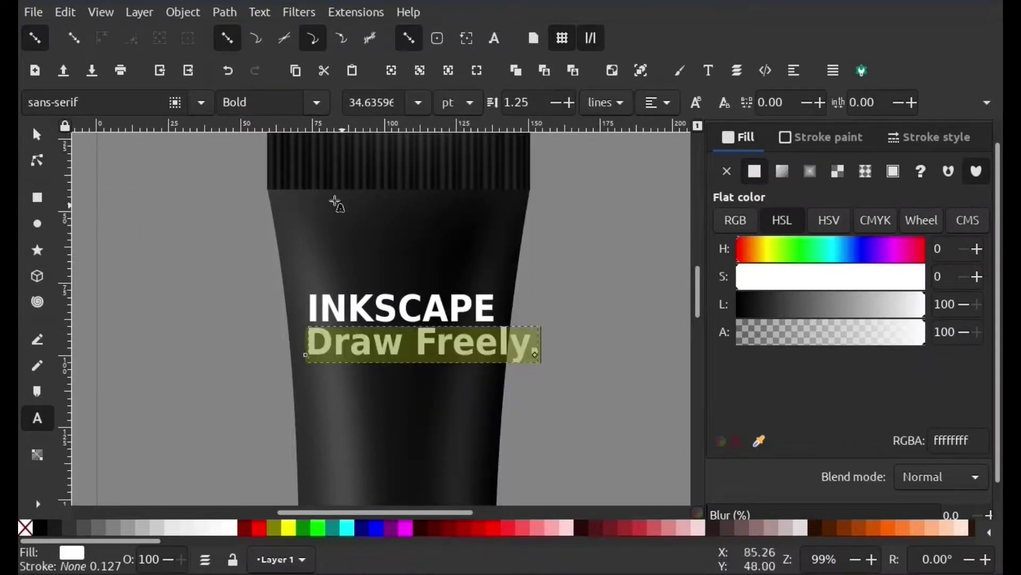
{"action": "left_click", "coordinate": [317, 102]}
{"action": "left_click", "coordinate": [283, 133]}
{"action": "left_click", "coordinate": [37, 134]}
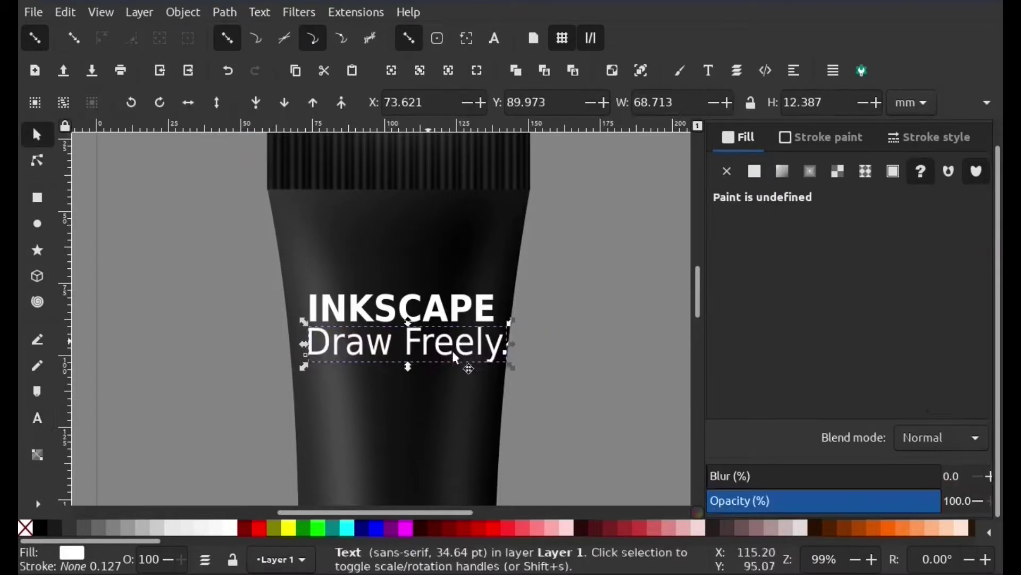
{"action": "left_click_drag", "start_coordinate": [511, 367], "coordinate": [534, 372]}
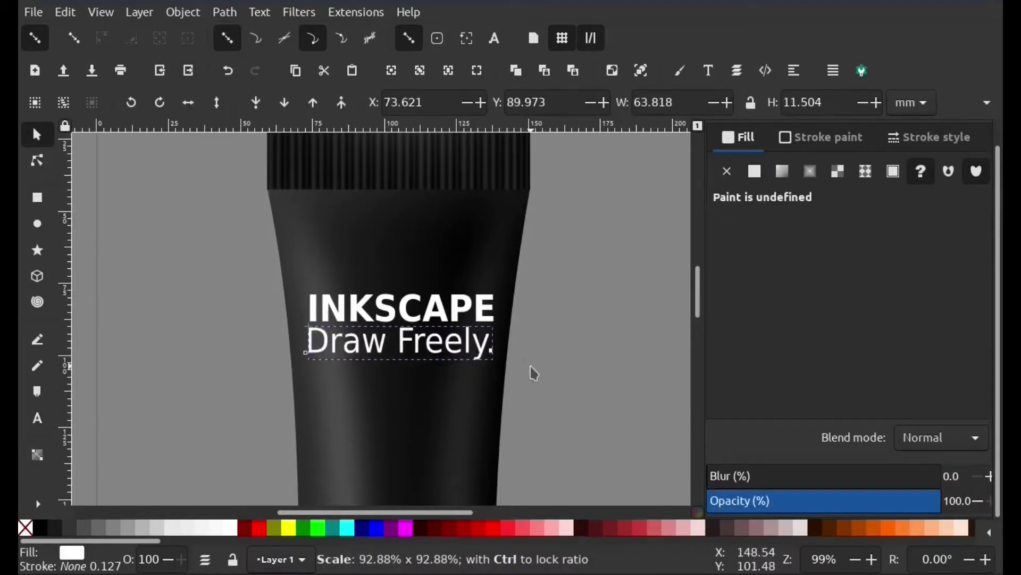
{"action": "key", "text": "Escape"}
{"action": "scroll", "coordinate": [535, 355], "scroll_direction": "down", "scroll_amount": 4}
{"action": "scroll", "coordinate": [510, 337], "scroll_direction": "up", "scroll_amount": 2}
{"action": "scroll", "coordinate": [479, 298], "scroll_direction": "up", "scroll_amount": 3}
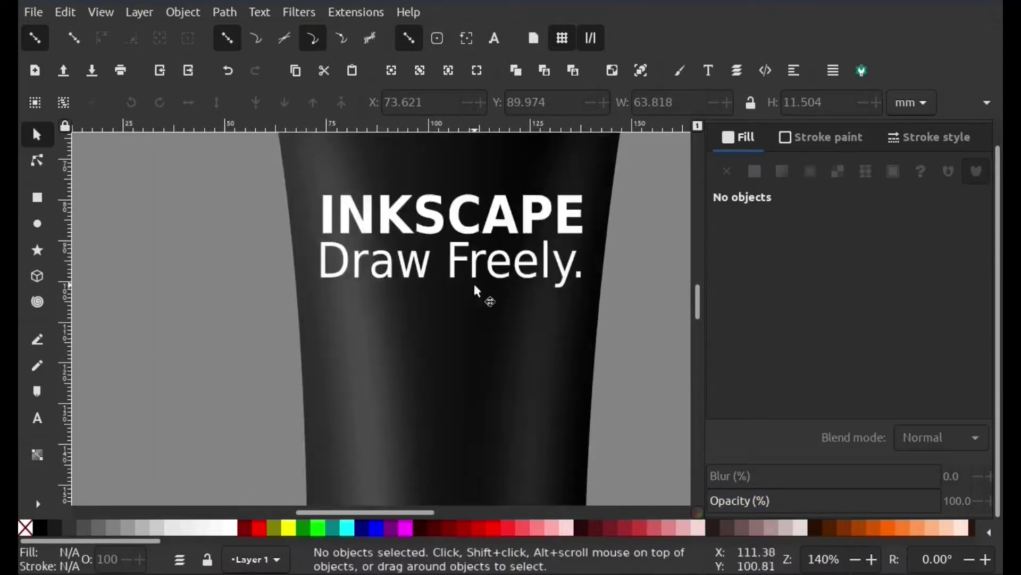
{"action": "scroll", "coordinate": [477, 290], "scroll_direction": "up", "scroll_amount": 5}
Step: Stretch the INKSCAPE text taller, undoing and redoing the stretch to compare
{"action": "left_click", "coordinate": [524, 387]}
{"action": "left_click", "coordinate": [533, 339]}
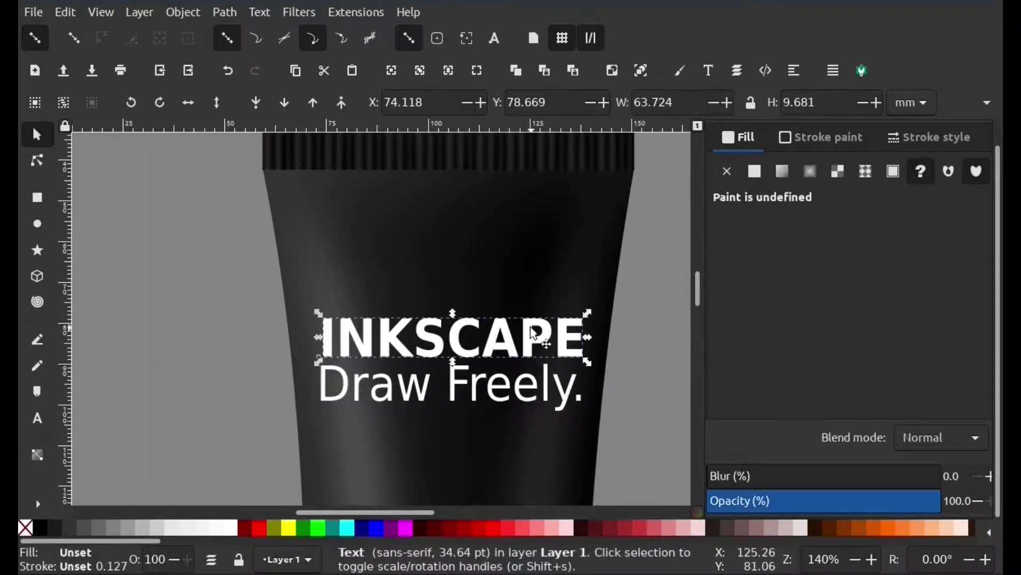
{"action": "left_click_drag", "start_coordinate": [533, 339], "coordinate": [532, 339]}
{"action": "left_click_drag", "start_coordinate": [452, 317], "coordinate": [455, 307]}
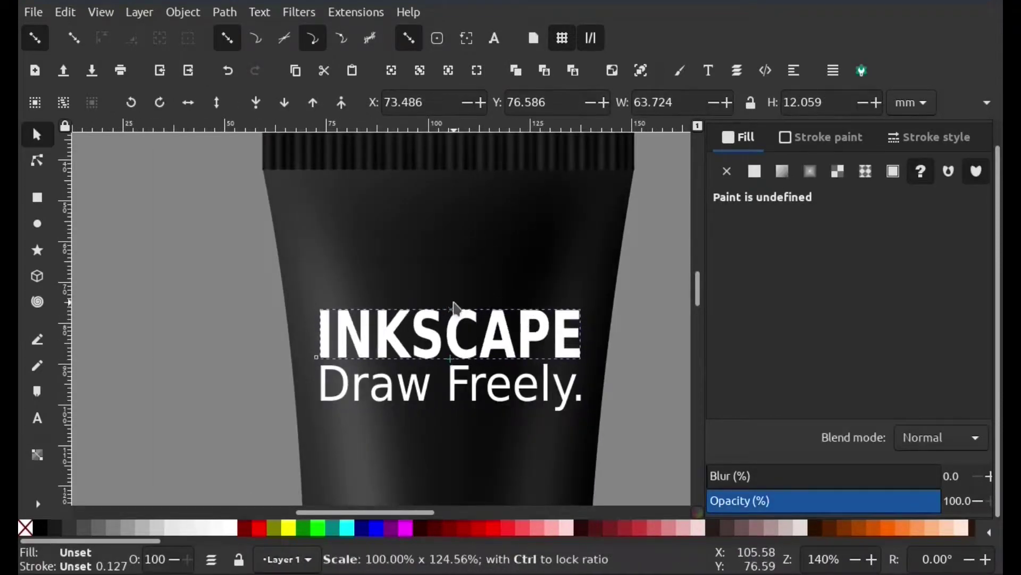
{"action": "key", "text": "Escape"}
{"action": "scroll", "coordinate": [629, 372], "scroll_direction": "down", "scroll_amount": 1}
{"action": "scroll", "coordinate": [629, 372], "scroll_direction": "down", "scroll_amount": 3}
{"action": "key", "text": "ctrl+z"}
{"action": "scroll", "coordinate": [564, 353], "scroll_direction": "up", "scroll_amount": 2, "text": "ctrl"}
{"action": "key", "text": "ctrl+shift+z"}
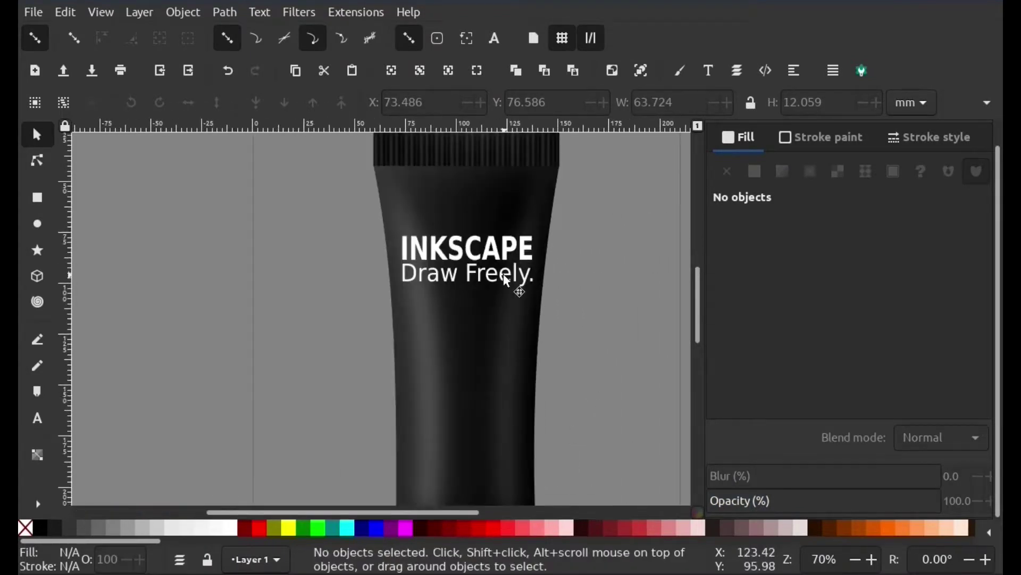
{"action": "scroll", "coordinate": [468, 288], "scroll_direction": "up", "scroll_amount": 4, "text": "ctrl"}
{"action": "scroll", "coordinate": [500, 268], "scroll_direction": "down", "scroll_amount": 3, "text": "ctrl"}
Step: Stretch the INKSCAPE title upward once more to make it taller still
{"action": "left_click", "coordinate": [554, 260]}
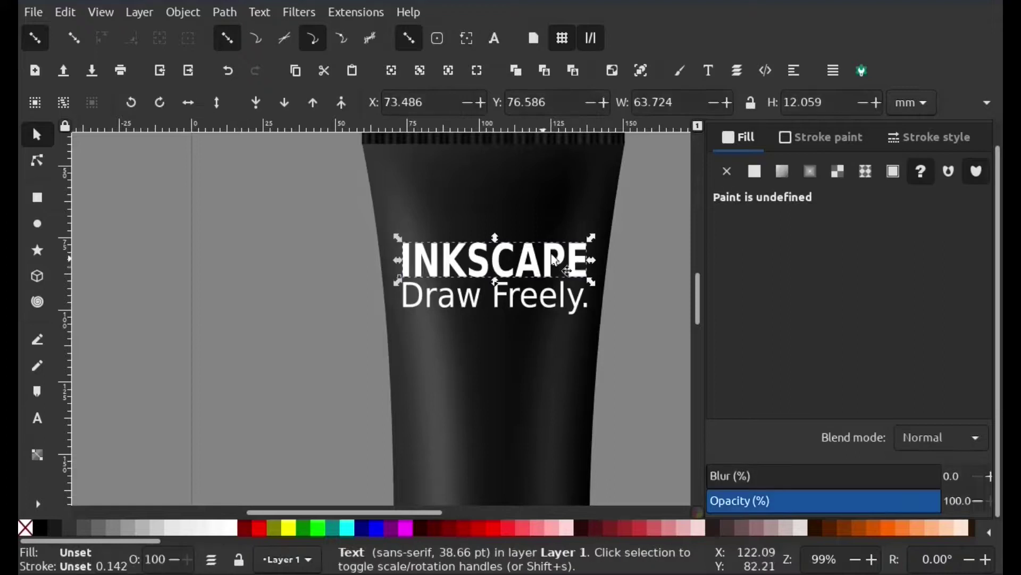
{"action": "left_click_drag", "start_coordinate": [595, 244], "coordinate": [598, 229]}
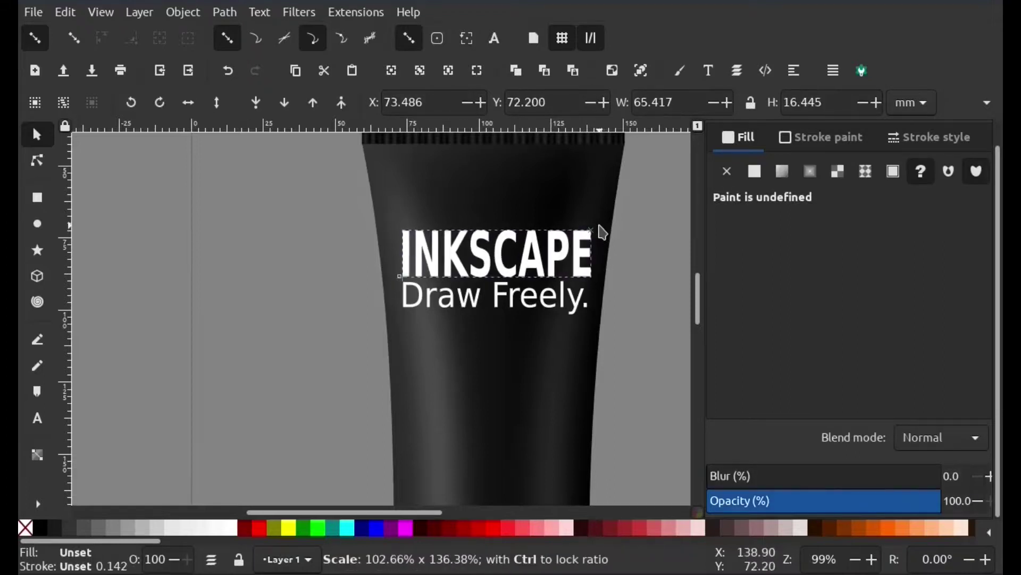
{"action": "key", "text": "Escape"}
{"action": "scroll", "coordinate": [656, 309], "scroll_direction": "down", "scroll_amount": 3, "text": "ctrl"}
{"action": "scroll", "coordinate": [657, 309], "scroll_direction": "down", "scroll_amount": 1, "text": "ctrl"}
{"action": "scroll", "coordinate": [520, 516], "scroll_direction": "right", "scroll_amount": 3}
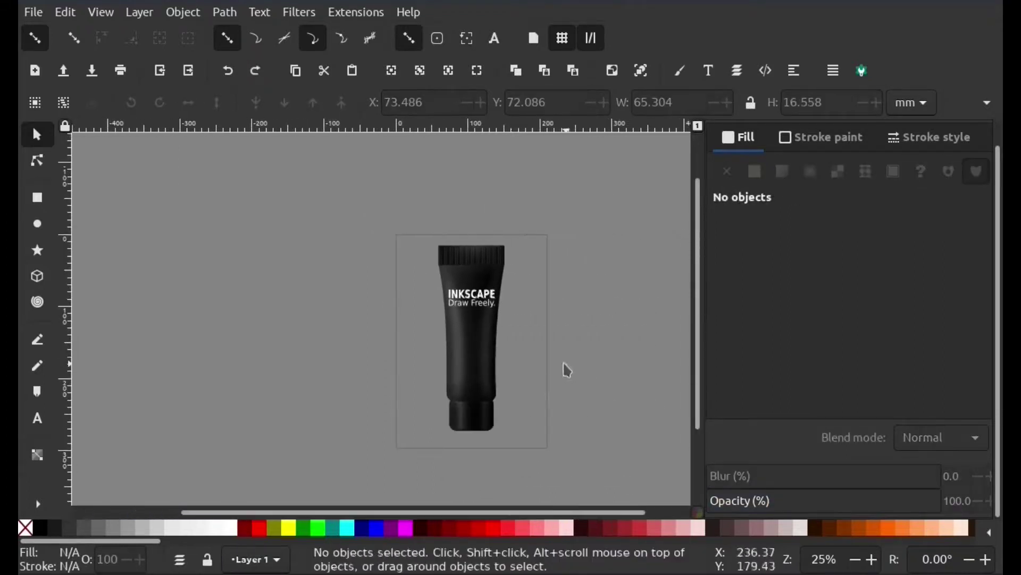
{"action": "scroll", "coordinate": [574, 299], "scroll_direction": "up", "scroll_amount": 4, "text": "ctrl"}
Step: Set the whole 'Draw Freely.' line to Bold font style
{"action": "left_click", "coordinate": [584, 297]}
{"action": "double_click", "coordinate": [584, 297]}
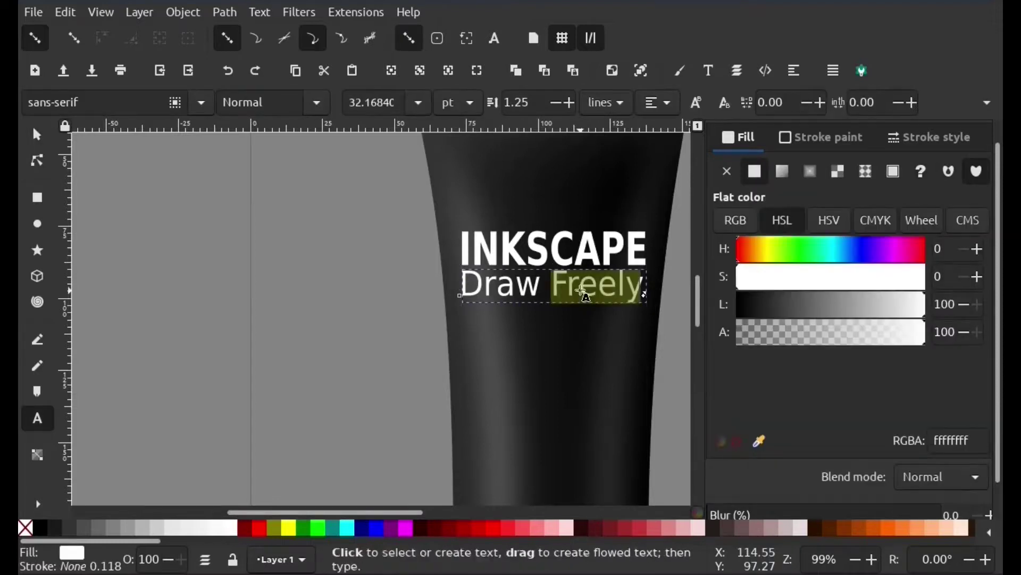
{"action": "triple_click", "coordinate": [584, 296]}
{"action": "left_click", "coordinate": [287, 102]}
{"action": "left_click", "coordinate": [285, 175]}
Step: Scale the bold tagline down to fit beneath the INKSCAPE title
{"action": "left_click", "coordinate": [37, 135]}
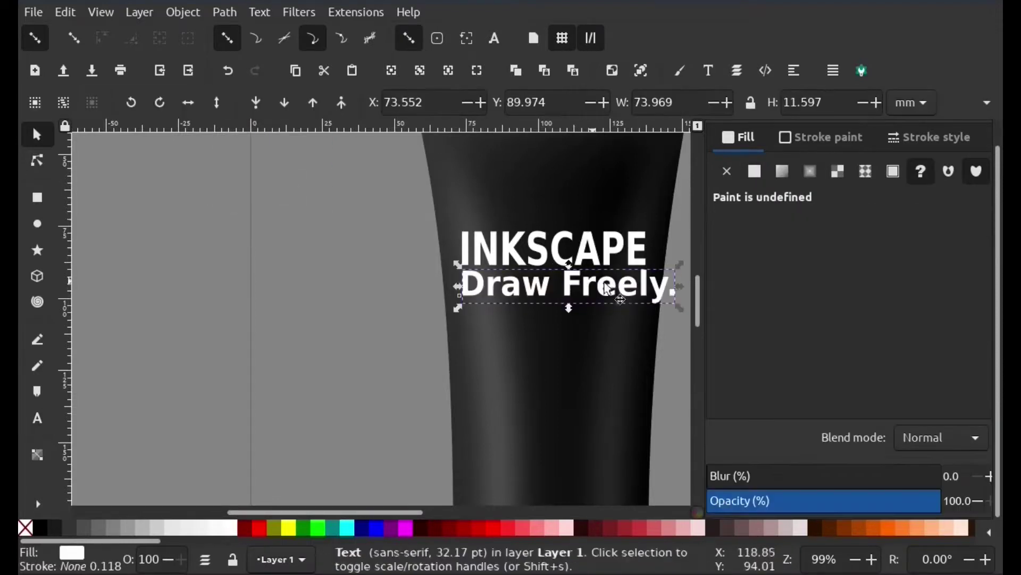
{"action": "left_click_drag", "start_coordinate": [686, 318], "coordinate": [678, 315]}
{"action": "key", "text": "Escape"}
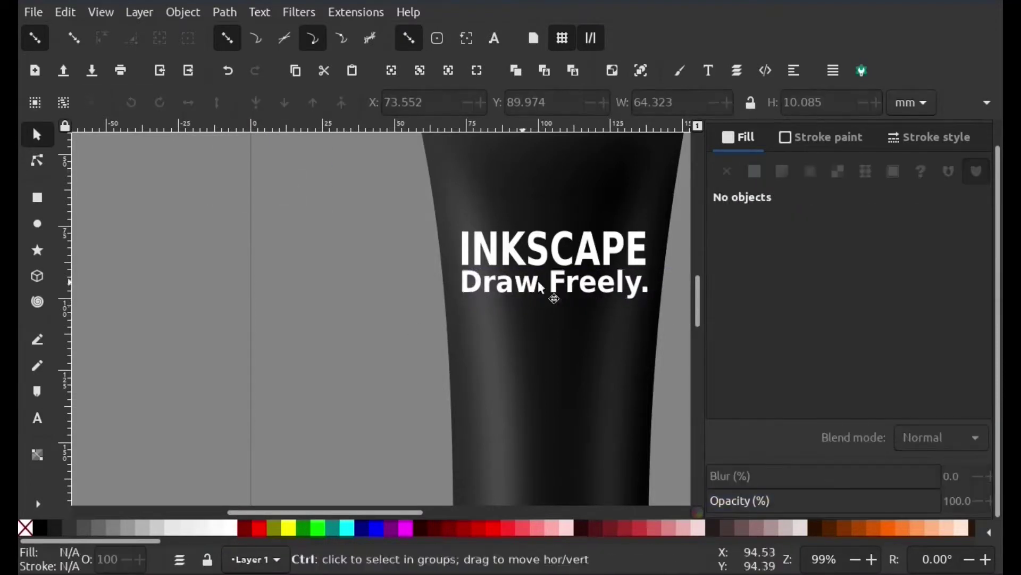
{"action": "scroll", "coordinate": [549, 292], "scroll_direction": "down", "scroll_amount": 2, "text": "ctrl"}
{"action": "scroll", "coordinate": [497, 514], "scroll_direction": "right", "scroll_amount": 2}
{"action": "scroll", "coordinate": [545, 315], "scroll_direction": "down", "scroll_amount": 3}
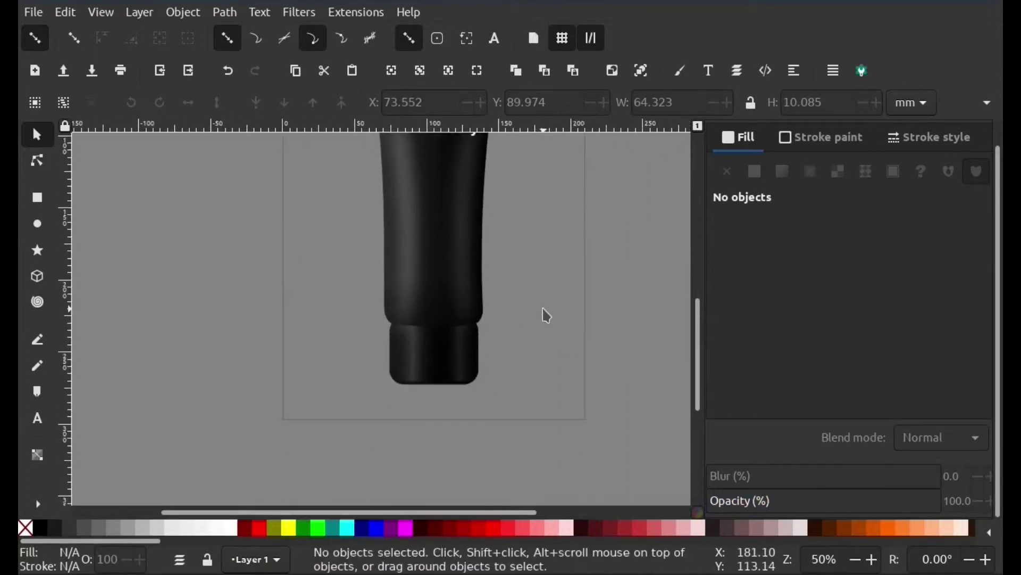
{"action": "scroll", "coordinate": [563, 305], "scroll_direction": "down", "scroll_amount": 2, "text": "ctrl"}
{"action": "scroll", "coordinate": [563, 304], "scroll_direction": "up", "scroll_amount": 1}
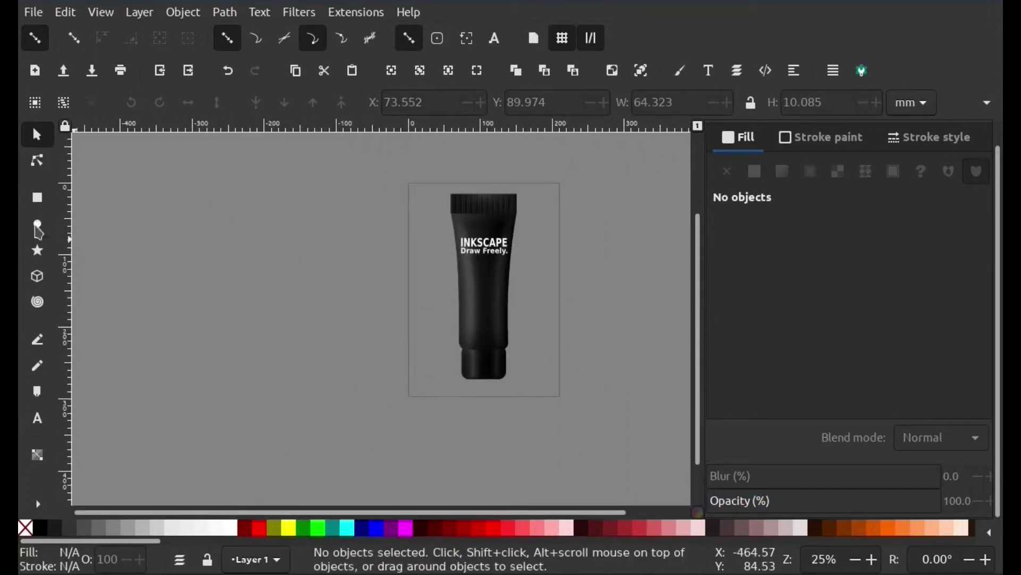
Step: Draw a page-covering rectangle with a flat black, 100% opaque fill
{"action": "key", "text": "r"}
{"action": "left_click_drag", "start_coordinate": [564, 180], "coordinate": [409, 395]}
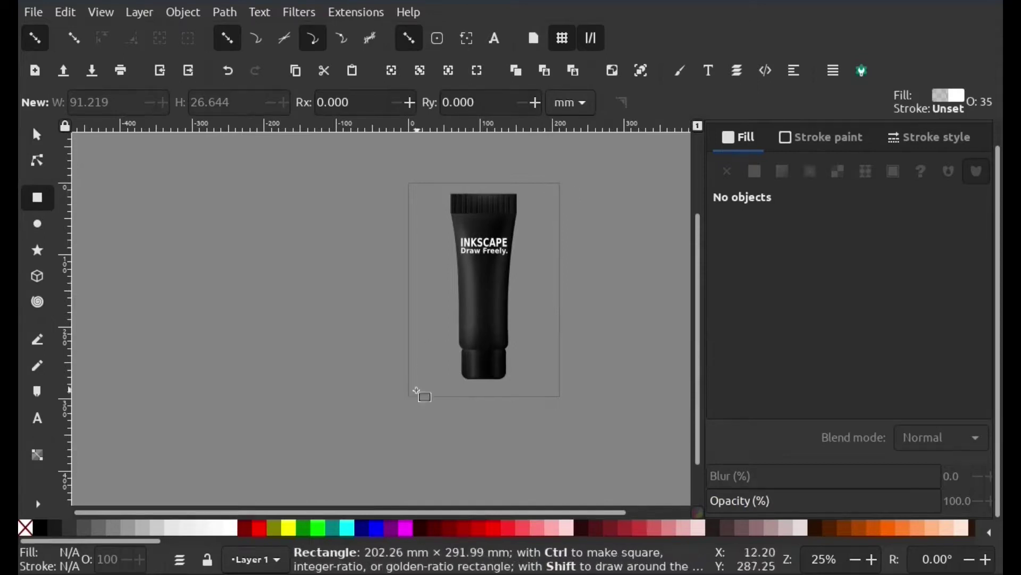
{"action": "left_click", "coordinate": [51, 528]}
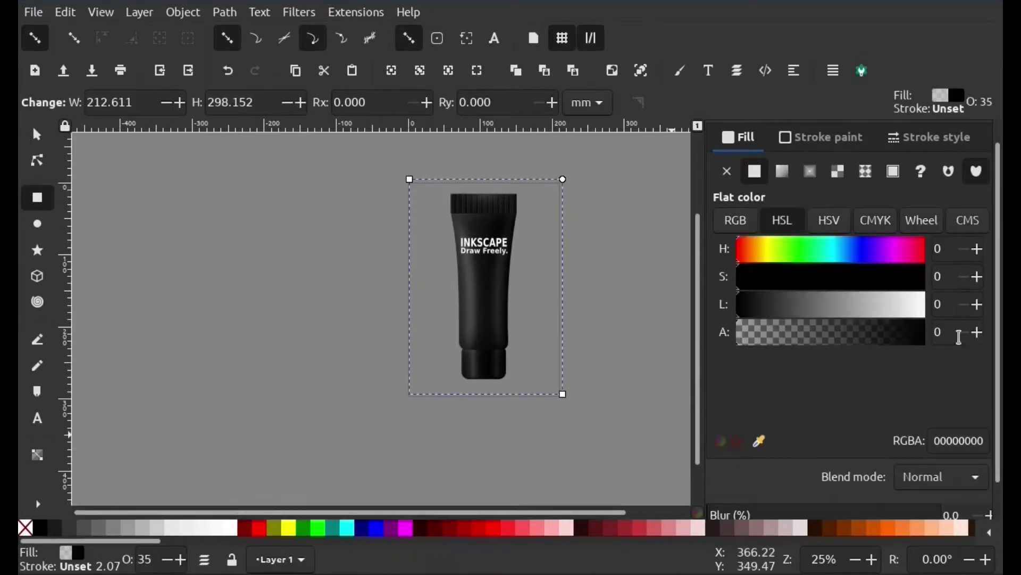
{"action": "left_click_drag", "start_coordinate": [886, 333], "coordinate": [1001, 339]}
{"action": "scroll", "coordinate": [1001, 339], "scroll_direction": "down", "scroll_amount": 2}
{"action": "left_click_drag", "start_coordinate": [790, 501], "coordinate": [956, 501]}
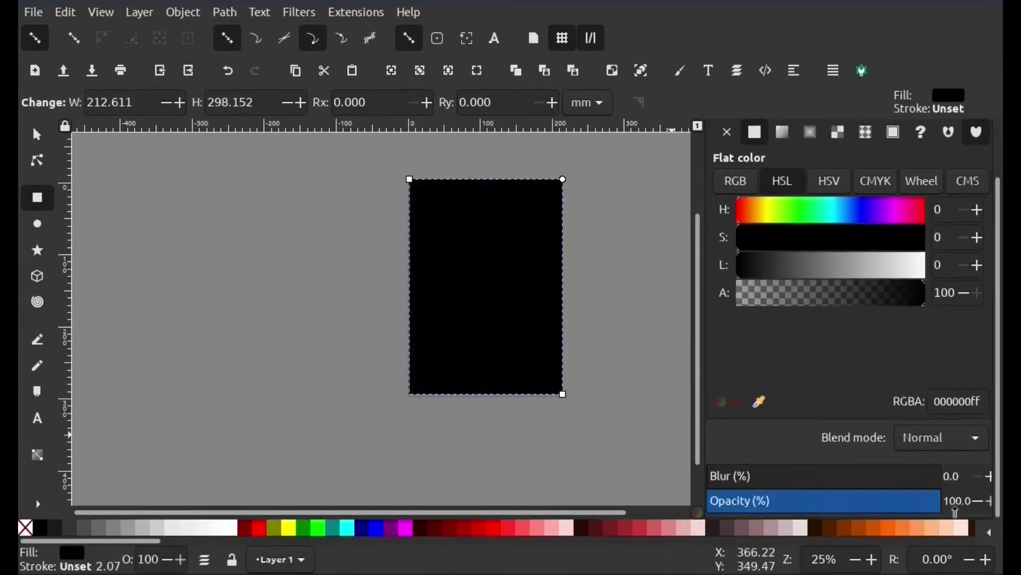
Step: Lower the rectangle to the bottom and set Lightness to 4 for near-black 0b0b0bff
{"action": "key", "text": "s"}
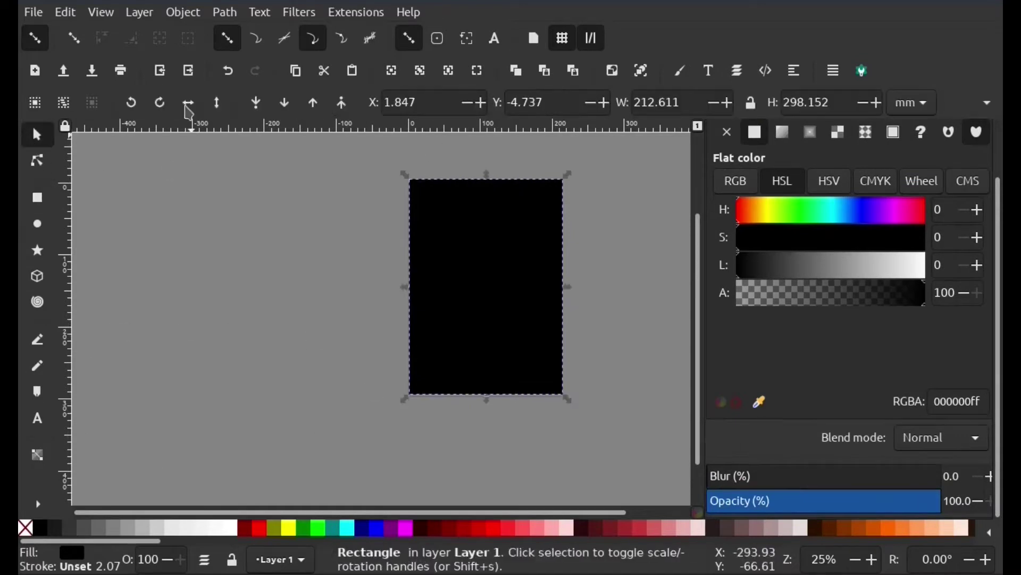
{"action": "left_click", "coordinate": [257, 102]}
{"action": "scroll", "coordinate": [525, 289], "scroll_direction": "up", "scroll_amount": 3}
{"action": "scroll", "coordinate": [537, 308], "scroll_direction": "down", "scroll_amount": 3}
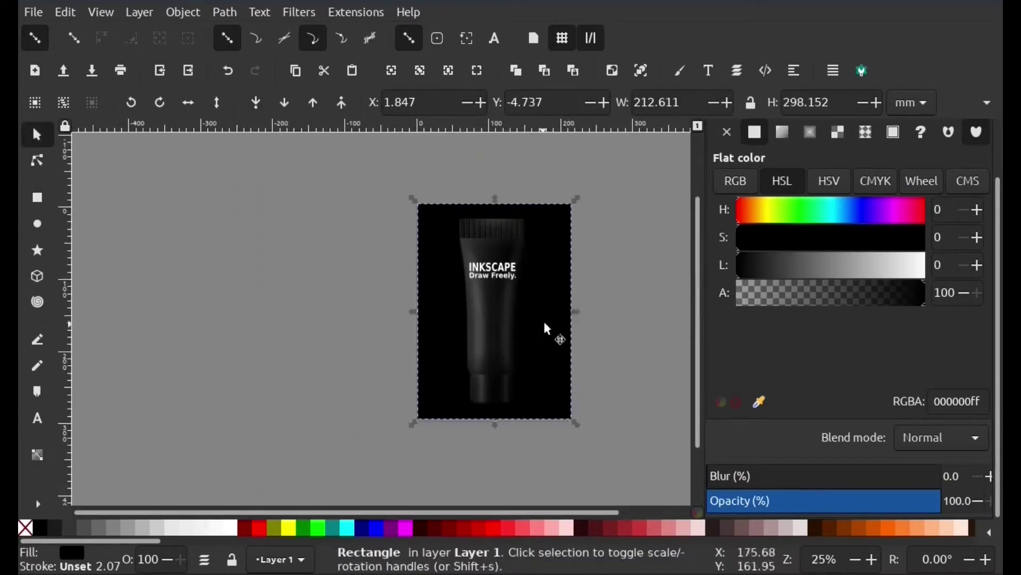
{"action": "left_click_drag", "start_coordinate": [777, 279], "coordinate": [745, 269]}
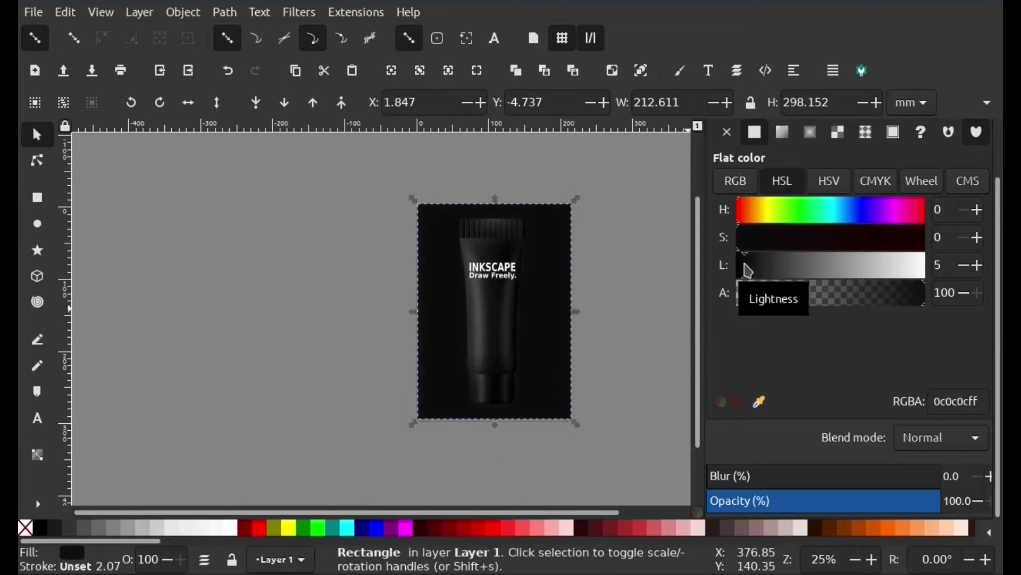
{"action": "scroll", "coordinate": [598, 314], "scroll_direction": "up", "scroll_amount": 3, "text": "ctrl"}
{"action": "scroll", "coordinate": [513, 511], "scroll_direction": "left", "scroll_amount": 4}
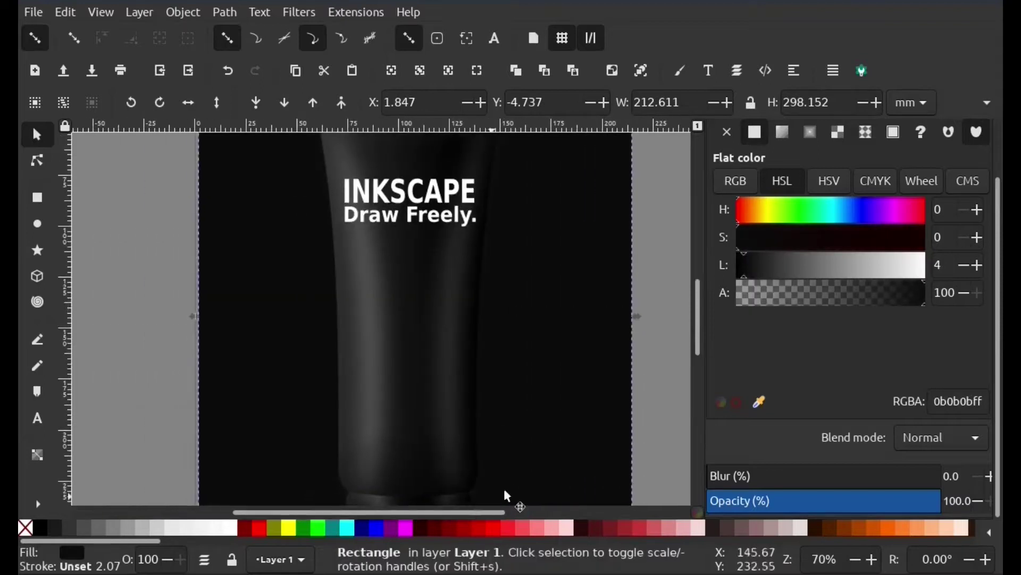
{"action": "scroll", "coordinate": [566, 298], "scroll_direction": "down", "scroll_amount": 5}
{"action": "scroll", "coordinate": [566, 294], "scroll_direction": "down", "scroll_amount": 2, "text": "ctrl"}
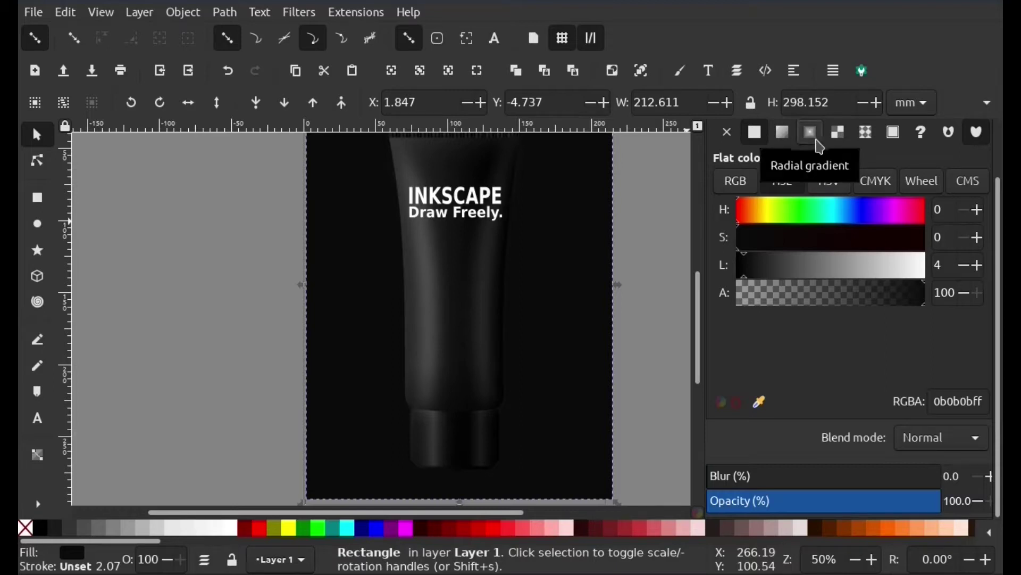
Step: Switch the fill to a radial gradient, make the outer stop opaque, and widen its radius
{"action": "left_click", "coordinate": [811, 133]}
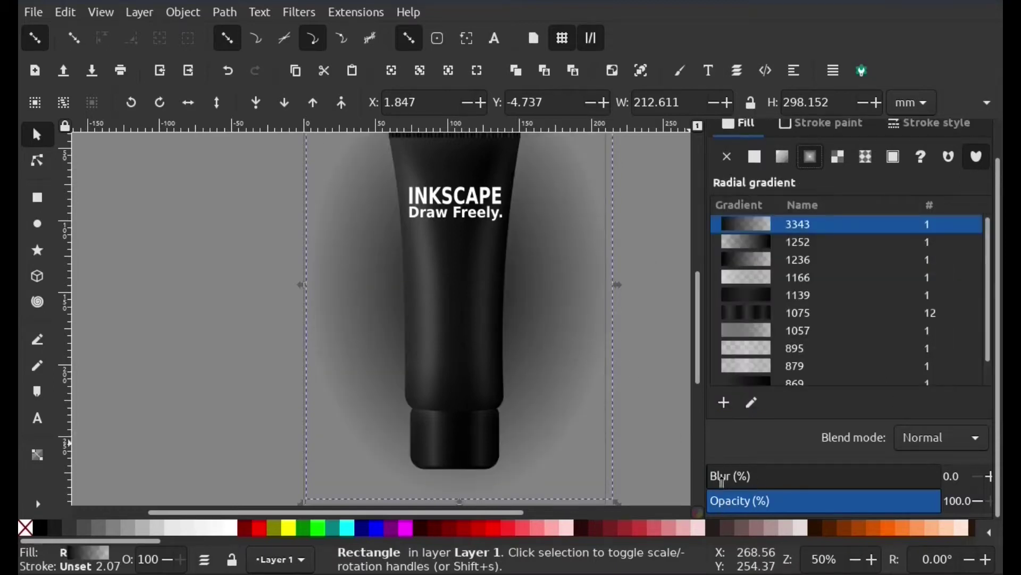
{"action": "left_click", "coordinate": [754, 405]}
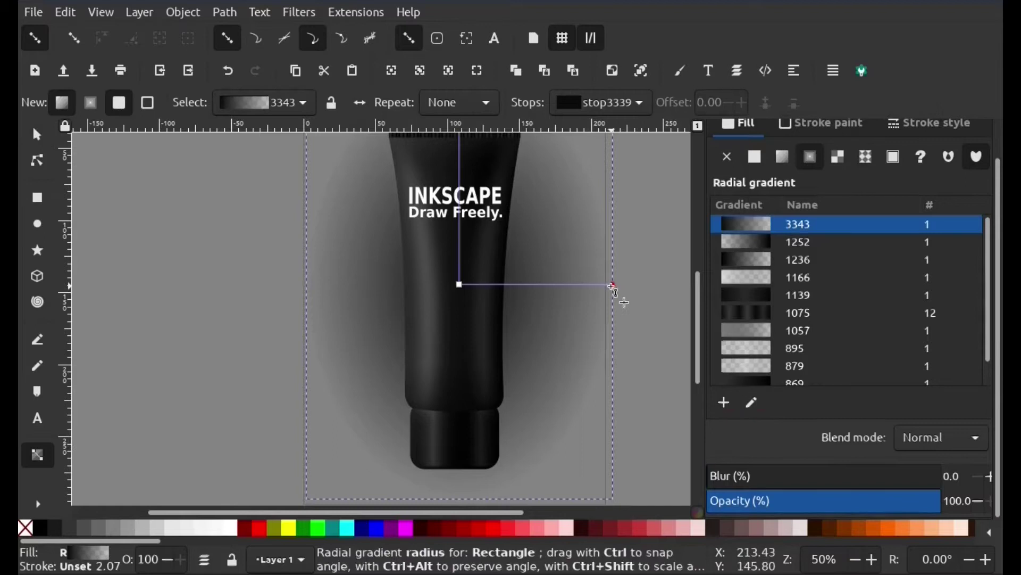
{"action": "left_click", "coordinate": [612, 286]}
{"action": "left_click", "coordinate": [978, 318]}
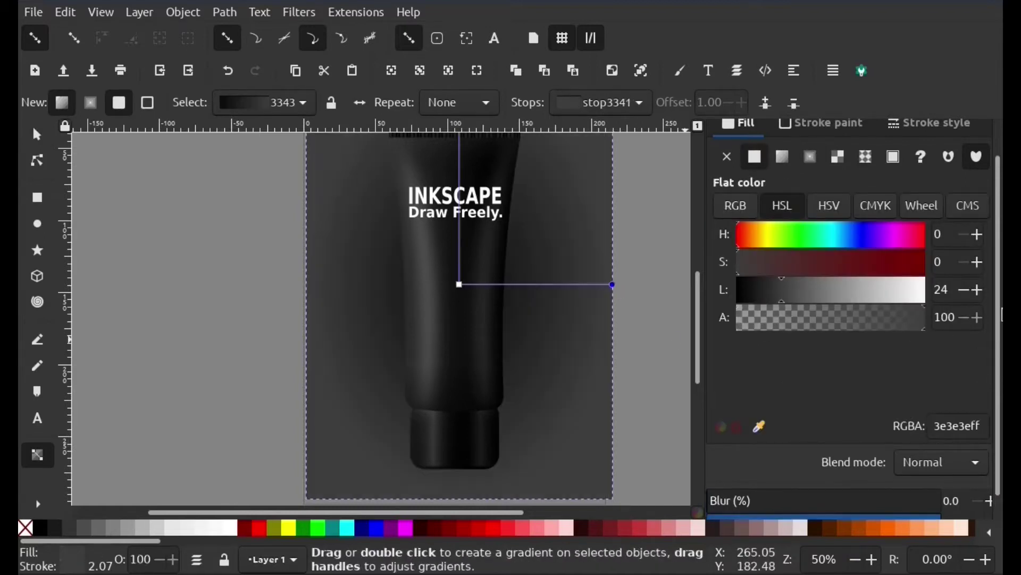
{"action": "scroll", "coordinate": [566, 328], "scroll_direction": "down", "scroll_amount": 2}
{"action": "left_click_drag", "start_coordinate": [589, 306], "coordinate": [642, 302]}
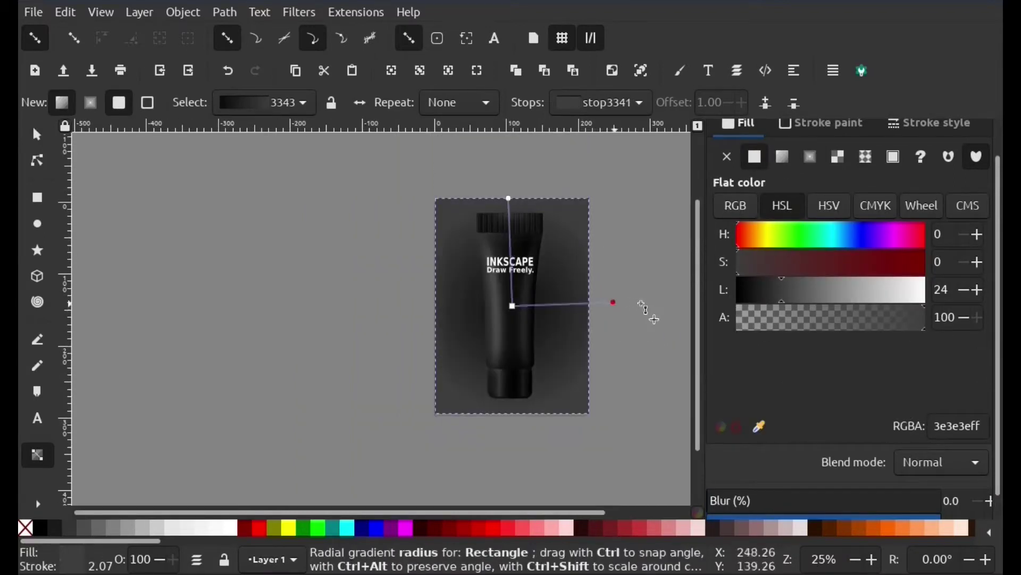
{"action": "left_click_drag", "start_coordinate": [510, 200], "coordinate": [517, 155]}
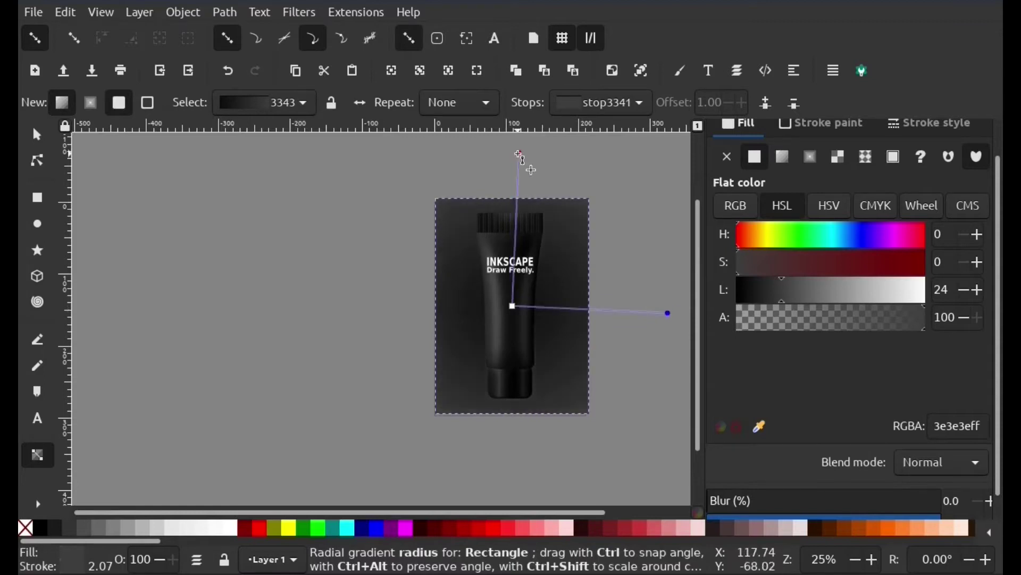
Step: Set the centre stop to dark grey 3e3e3eff and extend the vertical radius far above the page
{"action": "left_click", "coordinate": [514, 313]}
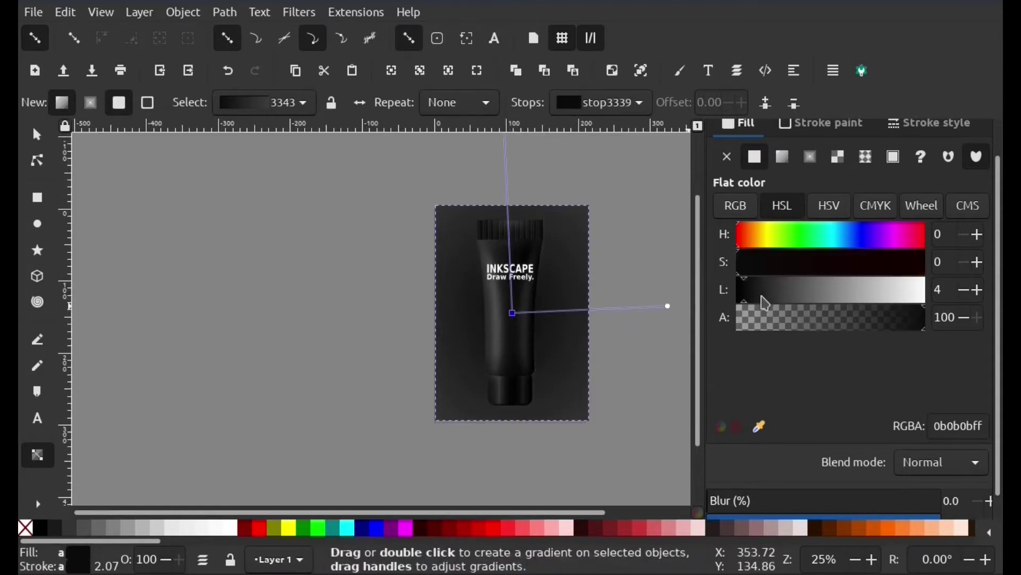
{"action": "scroll", "coordinate": [998, 432], "scroll_direction": "down", "scroll_amount": 1}
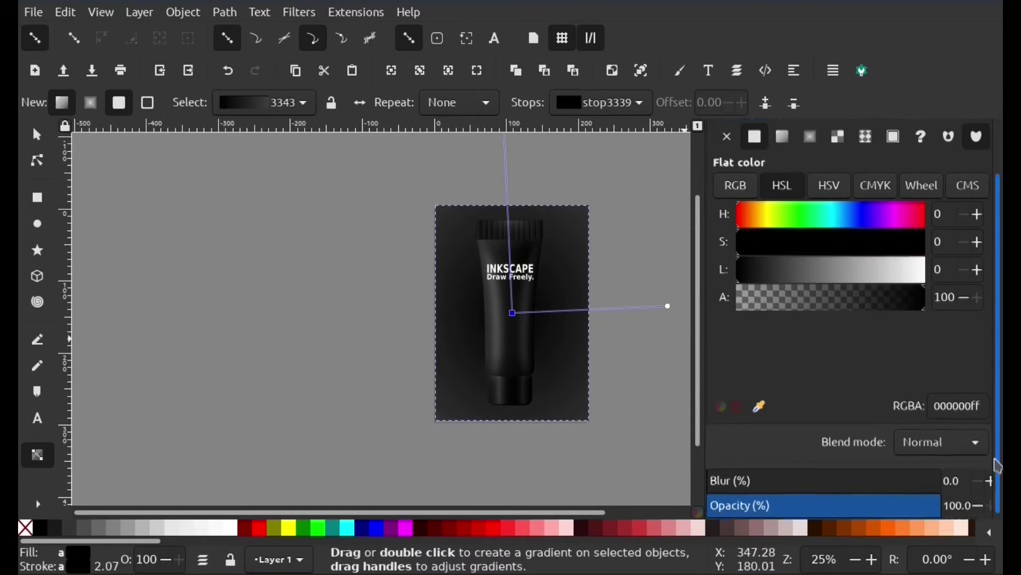
{"action": "left_click_drag", "start_coordinate": [670, 304], "coordinate": [767, 319]}
{"action": "left_click_drag", "start_coordinate": [235, 273], "coordinate": [215, 143]}
{"action": "scroll", "coordinate": [288, 396], "scroll_direction": "down", "scroll_amount": 5}
{"action": "scroll", "coordinate": [387, 247], "scroll_direction": "down", "scroll_amount": 3}
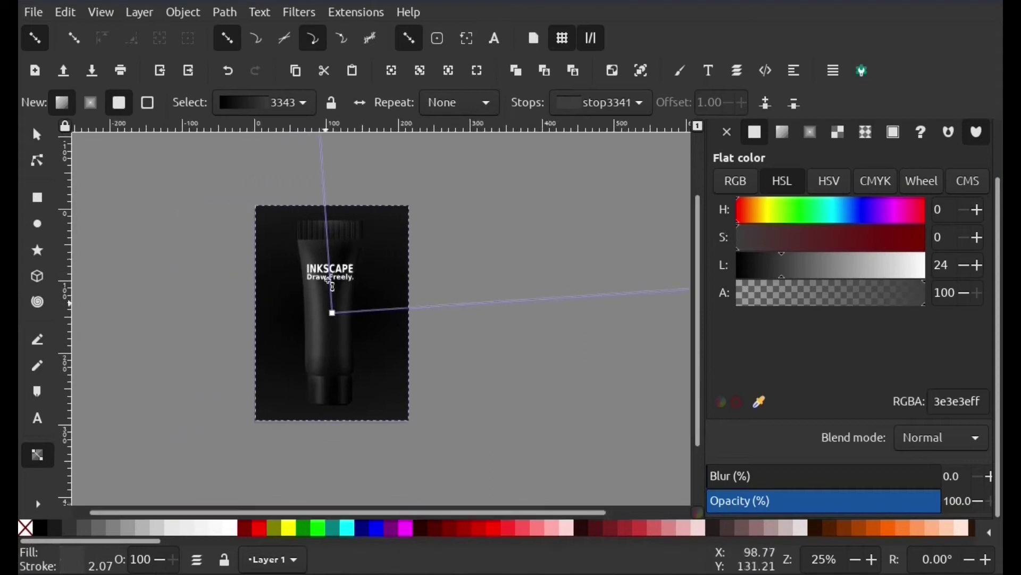
{"action": "left_click_drag", "start_coordinate": [334, 213], "coordinate": [327, 167]}
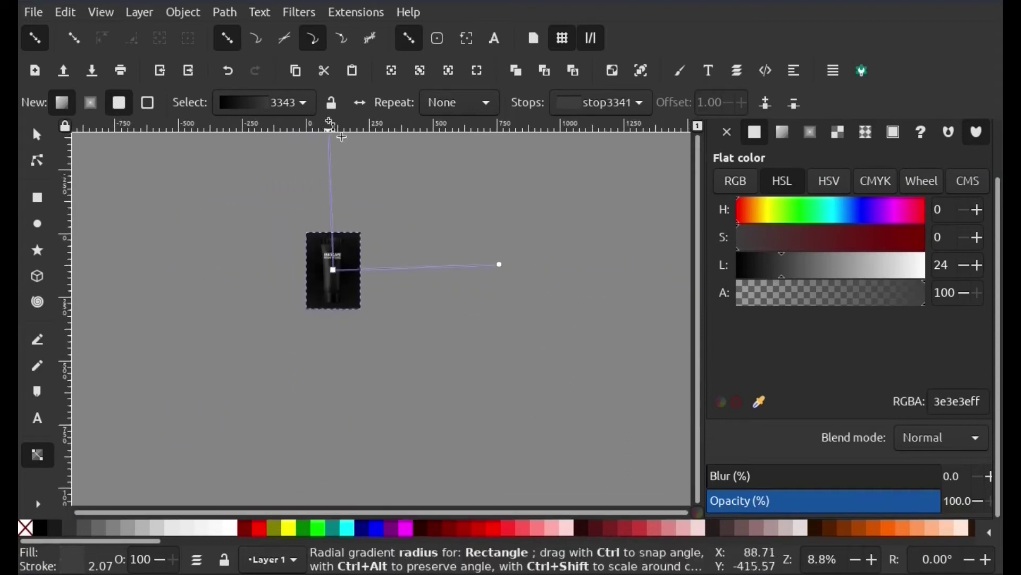
Step: Select the tube body to check its fill against the new background, then deselect
{"action": "key", "text": "s"}
{"action": "scroll", "coordinate": [245, 301], "scroll_direction": "up", "scroll_amount": 3}
{"action": "scroll", "coordinate": [642, 353], "scroll_direction": "up", "scroll_amount": 1}
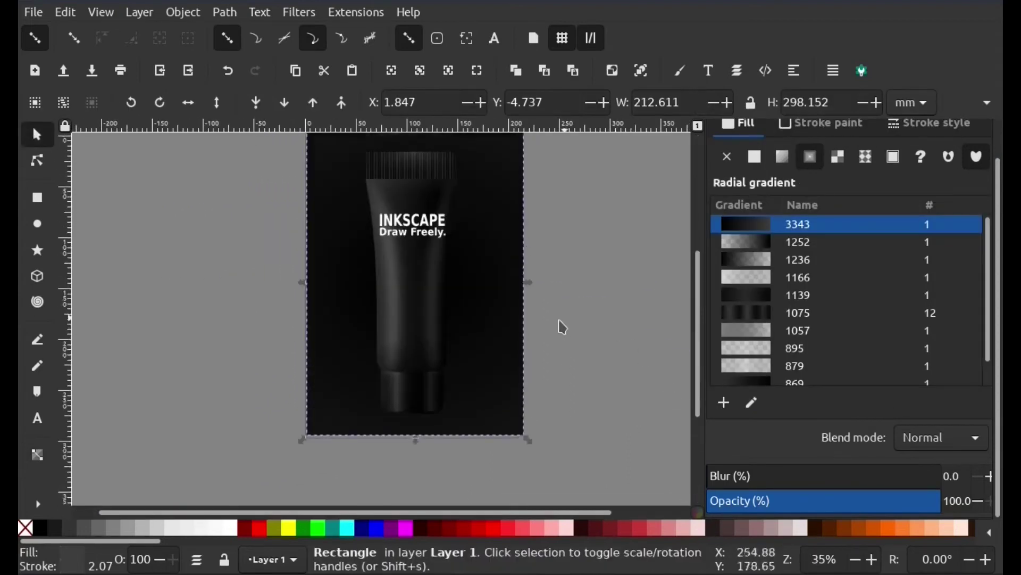
{"action": "left_click", "coordinate": [391, 365]}
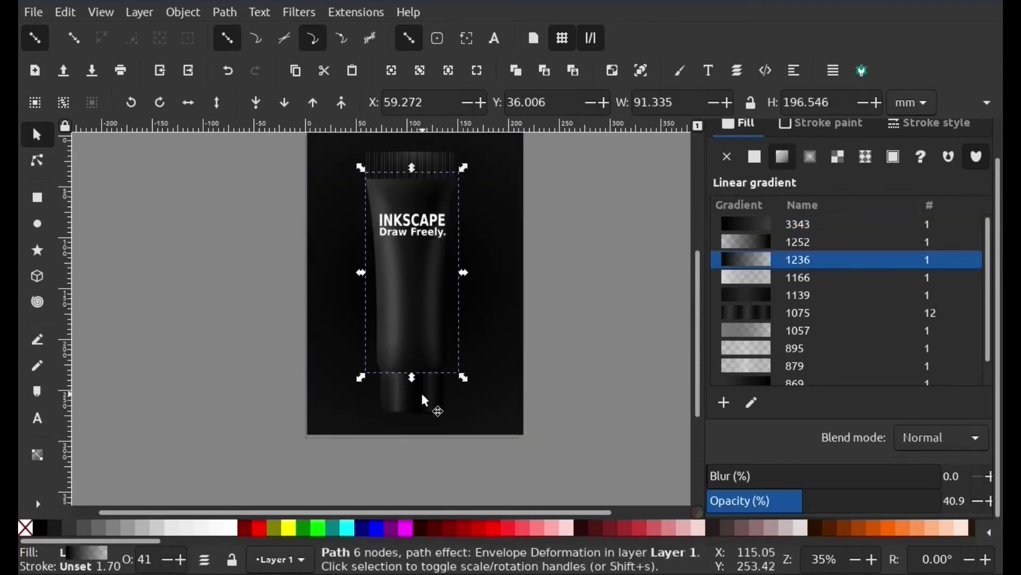
{"action": "left_click", "coordinate": [605, 271]}
{"action": "scroll", "coordinate": [487, 512], "scroll_direction": "left", "scroll_amount": 2}
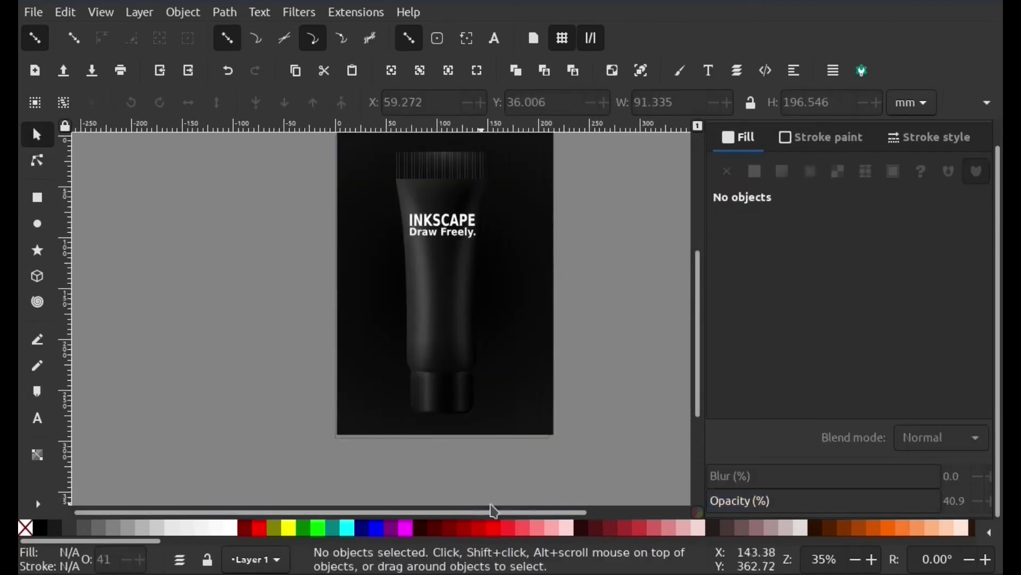
{"action": "scroll", "coordinate": [591, 379], "scroll_direction": "up", "scroll_amount": 1}
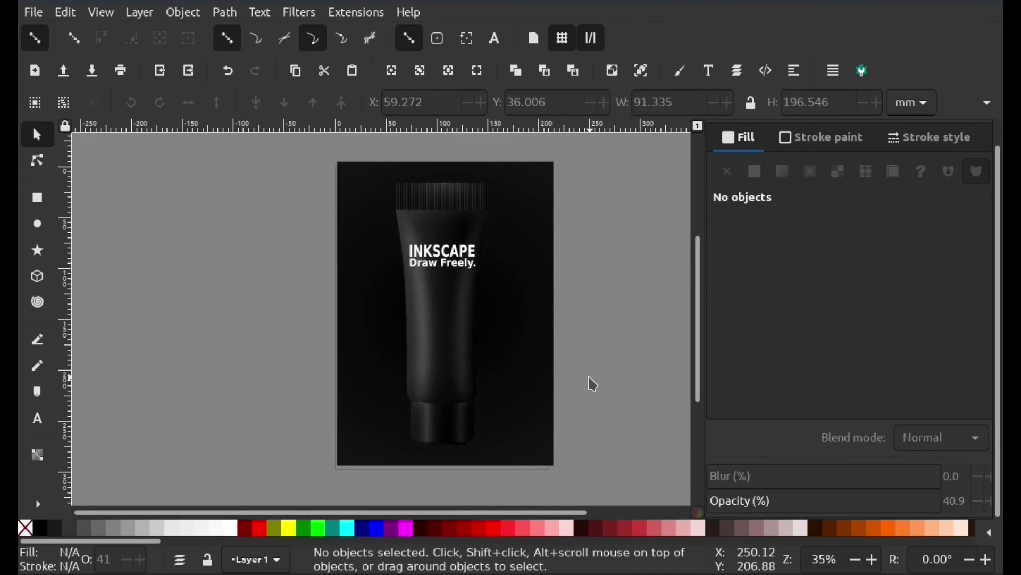